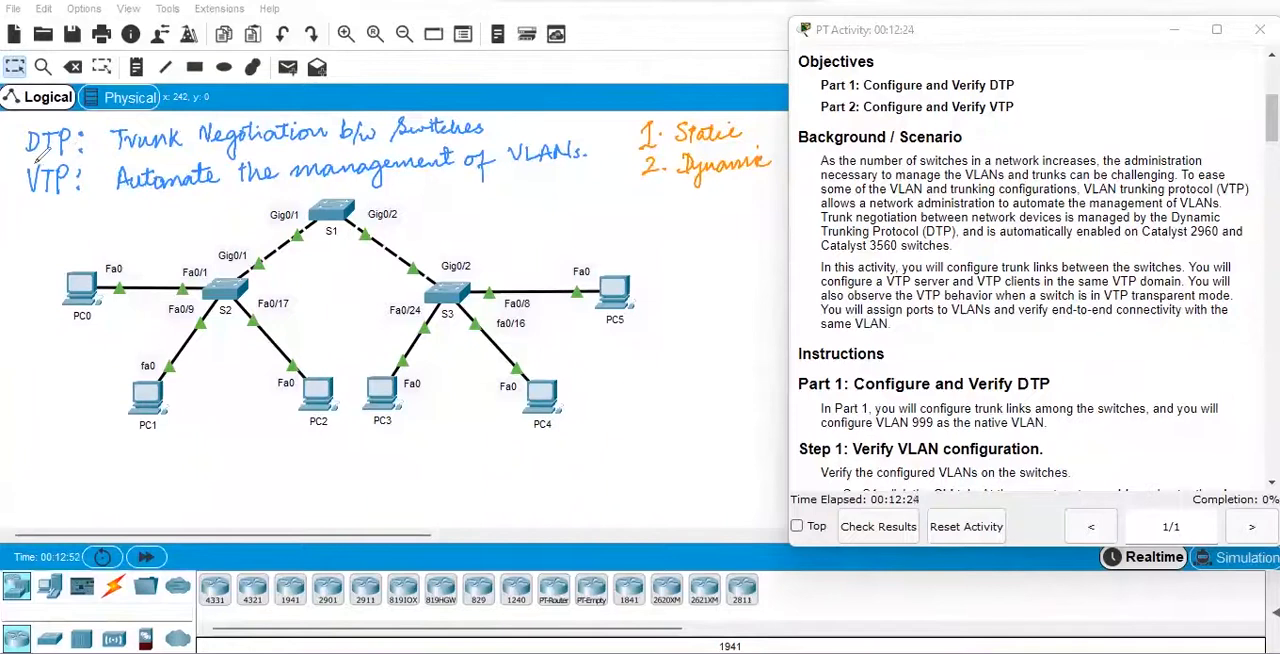
pyautogui.moveTo(19, 160); pyautogui.dragTo(66, 156)
pyautogui.moveTo(624, 134)
pyautogui.mouseDown()
pyautogui.moveTo(640, 124)
pyautogui.moveTo(740, 145)
pyautogui.mouseUp()
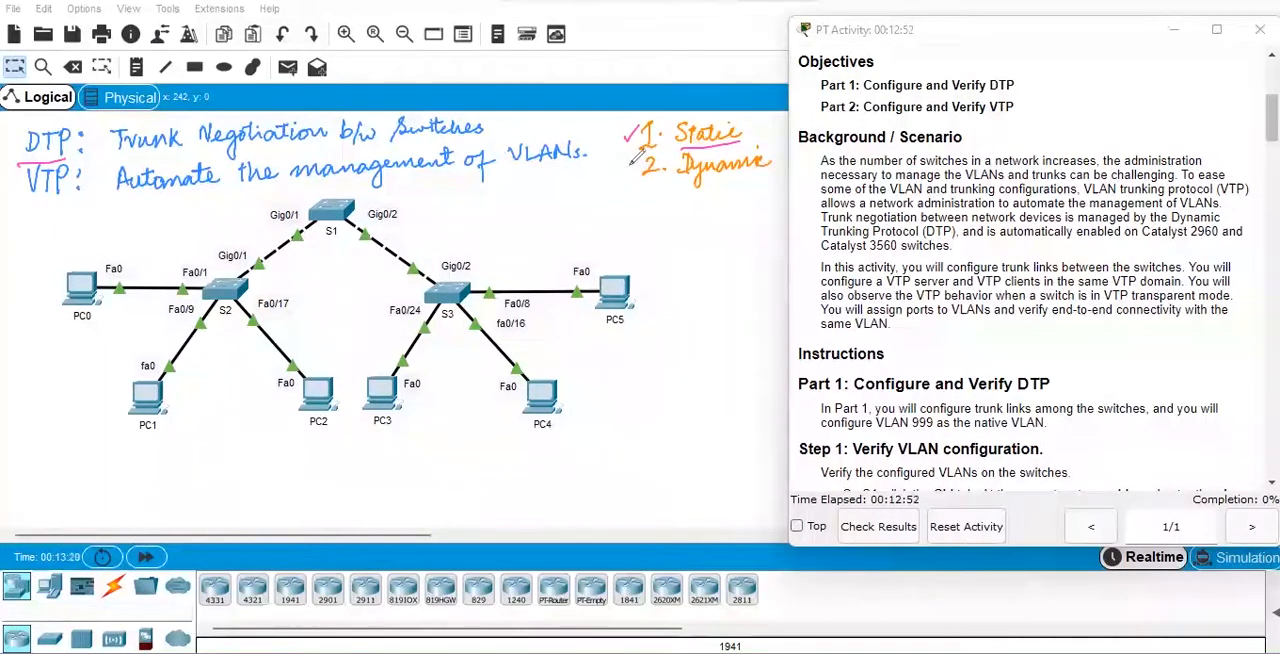
pyautogui.moveTo(620, 163); pyautogui.dragTo(637, 152)
pyautogui.moveTo(445, 288)
pyautogui.mouseDown()
pyautogui.moveTo(448, 235)
pyautogui.moveTo(366, 208)
pyautogui.moveTo(280, 287)
pyautogui.moveTo(325, 228)
pyautogui.moveTo(300, 208)
pyautogui.mouseUp()
pyautogui.moveTo(422, 226)
pyautogui.mouseDown()
pyautogui.moveTo(488, 196)
pyautogui.moveTo(520, 202)
pyautogui.mouseUp()
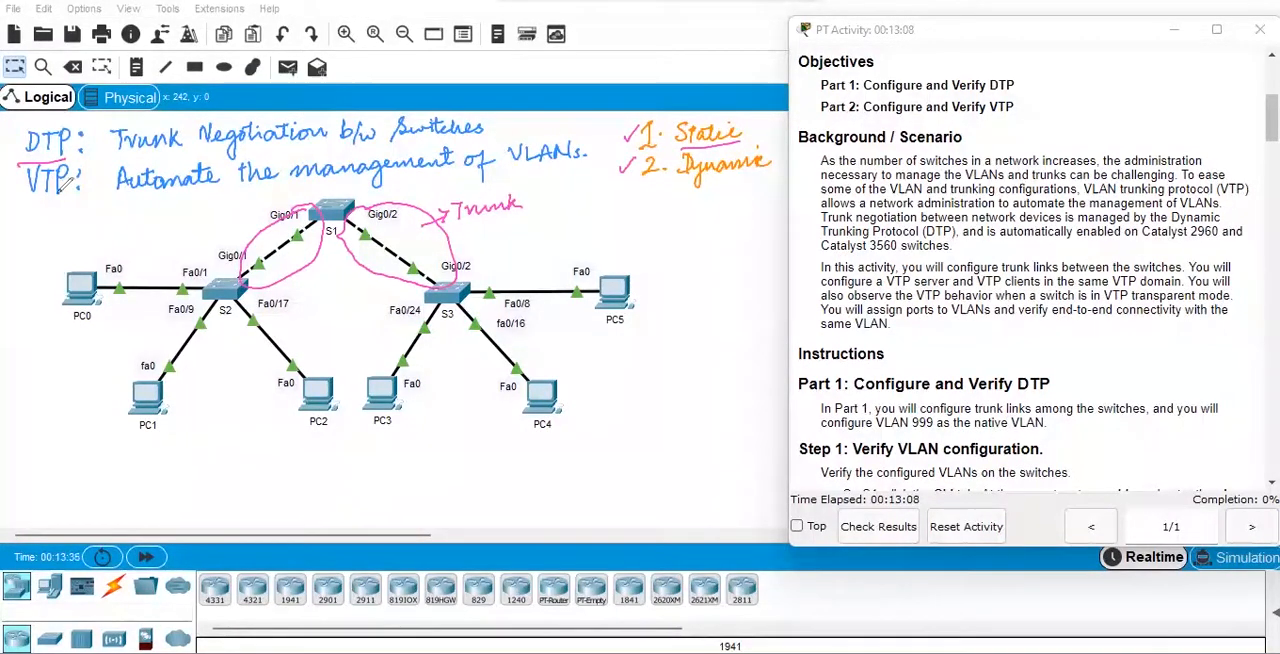
pyautogui.moveTo(27, 201); pyautogui.dragTo(66, 198)
pyautogui.moveTo(362, 188); pyautogui.dragTo(425, 174)
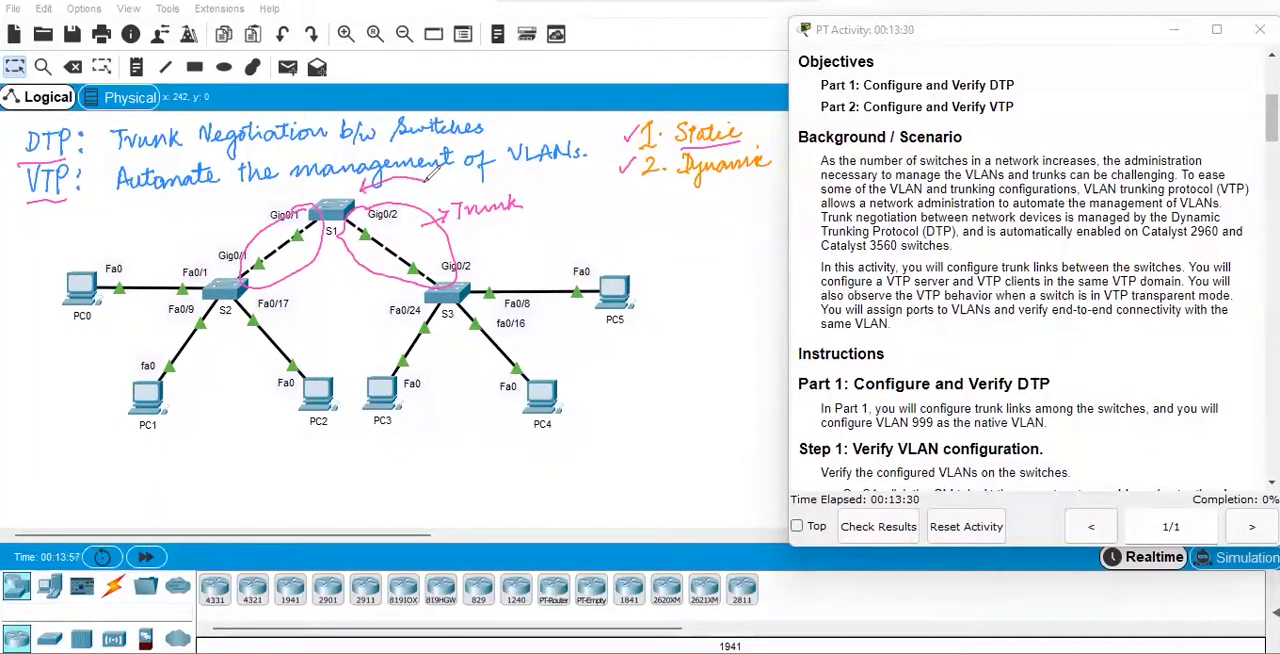
pyautogui.moveTo(442, 172)
pyautogui.mouseDown()
pyautogui.moveTo(434, 188)
pyautogui.moveTo(504, 172)
pyautogui.mouseUp()
pyautogui.moveTo(516, 248)
pyautogui.mouseDown()
pyautogui.moveTo(484, 268)
pyautogui.moveTo(498, 266)
pyautogui.mouseUp()
pyautogui.moveTo(540, 230)
pyautogui.mouseDown()
pyautogui.moveTo(522, 250)
pyautogui.moveTo(540, 250)
pyautogui.mouseUp()
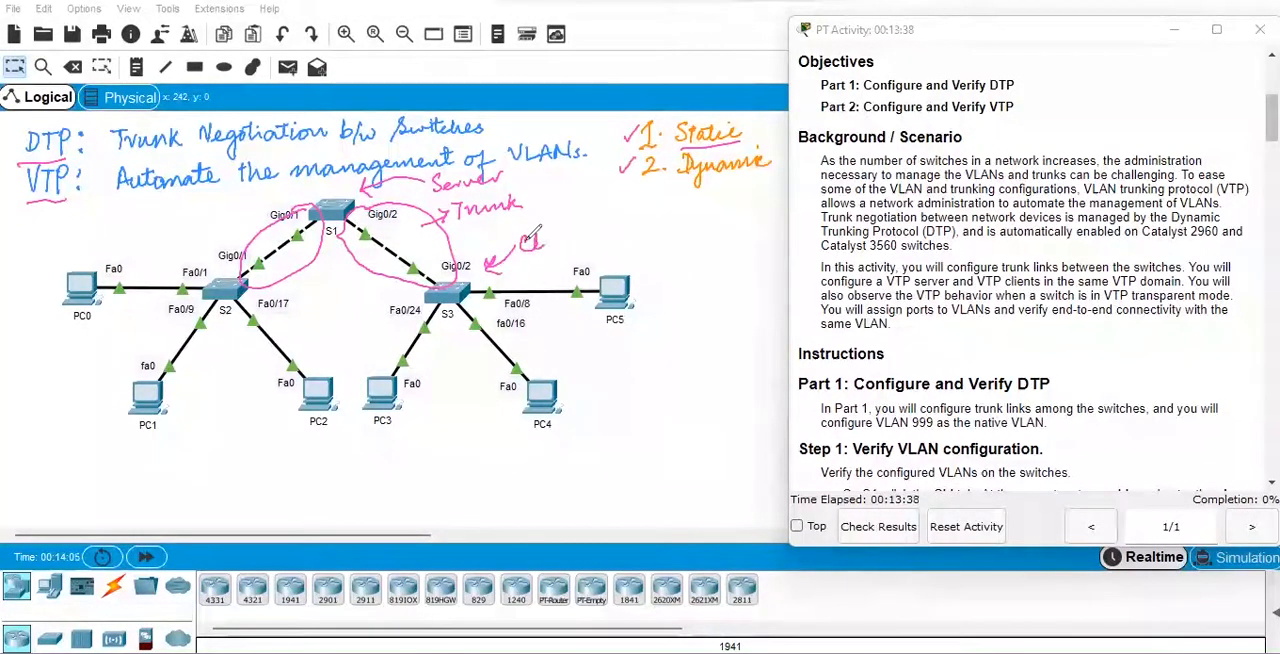
pyautogui.moveTo(592, 218); pyautogui.dragTo(598, 240)
pyautogui.click(550, 231)
pyautogui.moveTo(183, 243)
pyautogui.mouseDown()
pyautogui.moveTo(209, 262)
pyautogui.moveTo(212, 252)
pyautogui.mouseUp()
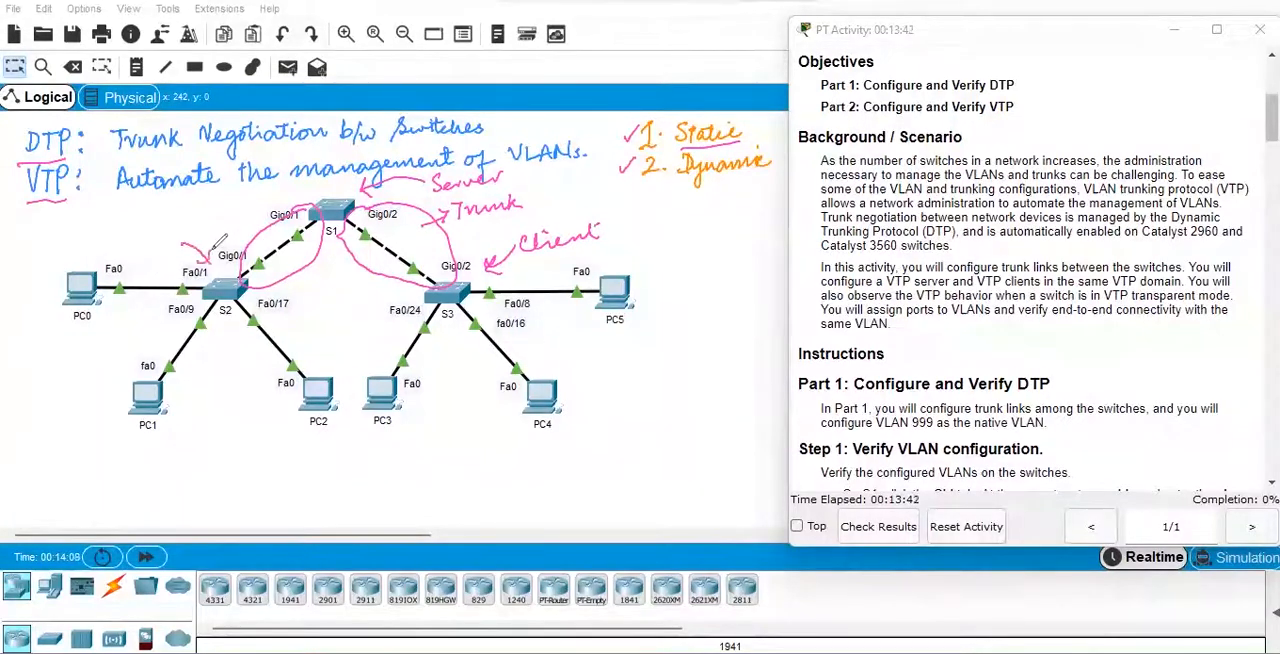
pyautogui.moveTo(128, 228); pyautogui.dragTo(188, 231)
pyautogui.click(147, 225)
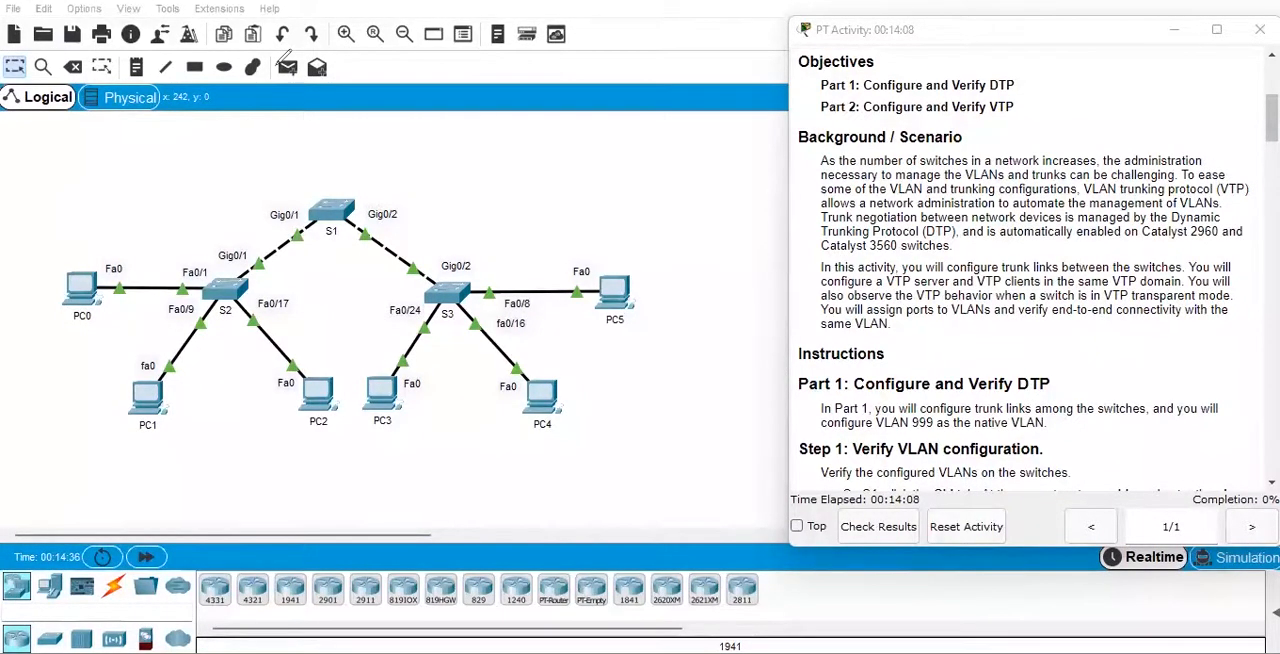
# Read on to the VLAN verification instructions and open the command line interface of switch S1.
pyautogui.scroll(-1, 1260, 119)
pyautogui.moveTo(1260, 119); pyautogui.dragTo(1260, 149)
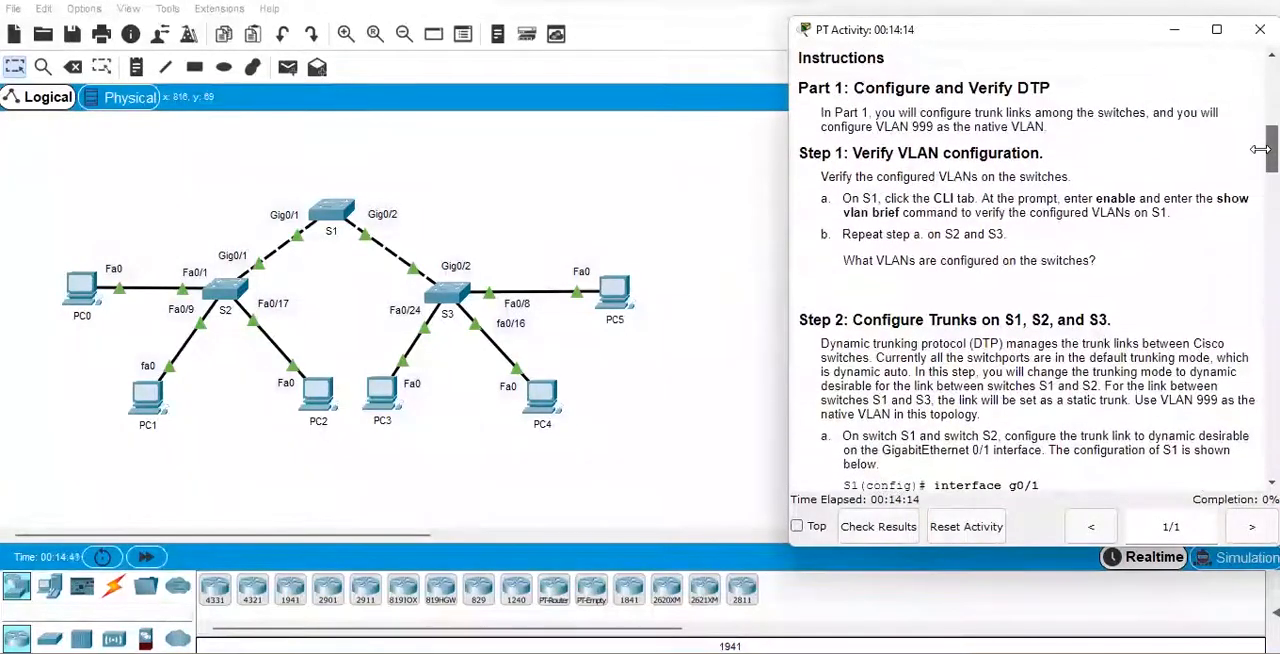
pyautogui.click(336, 211)
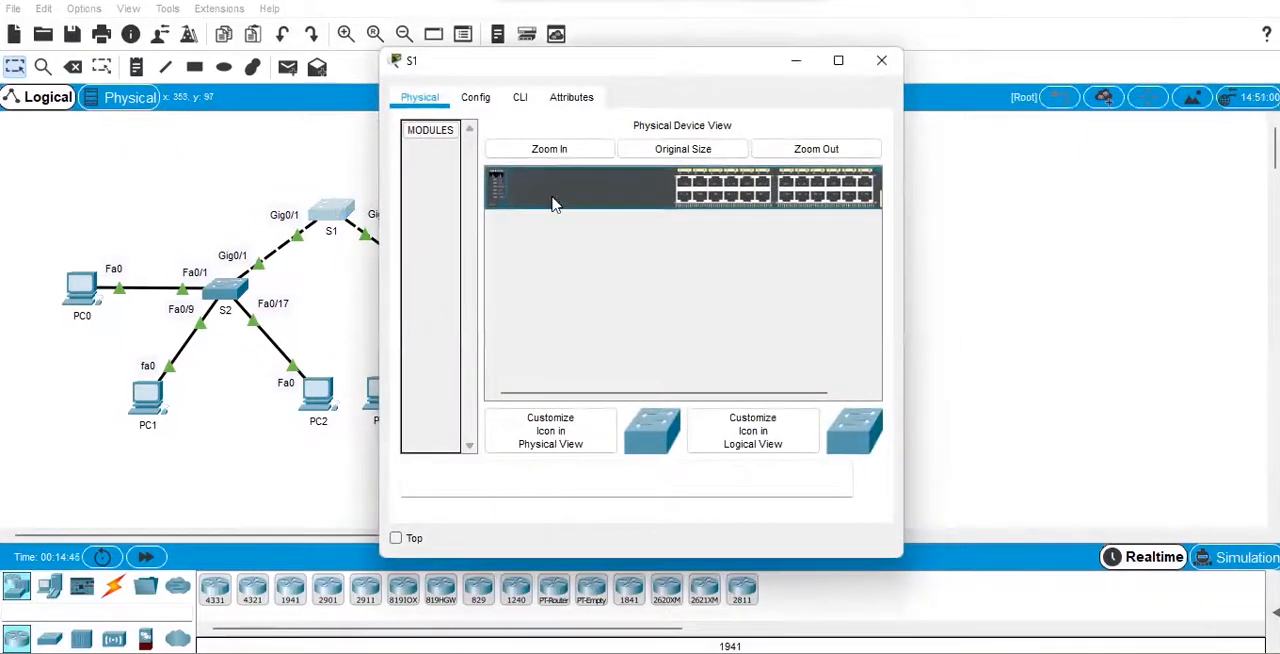
pyautogui.click(517, 100)
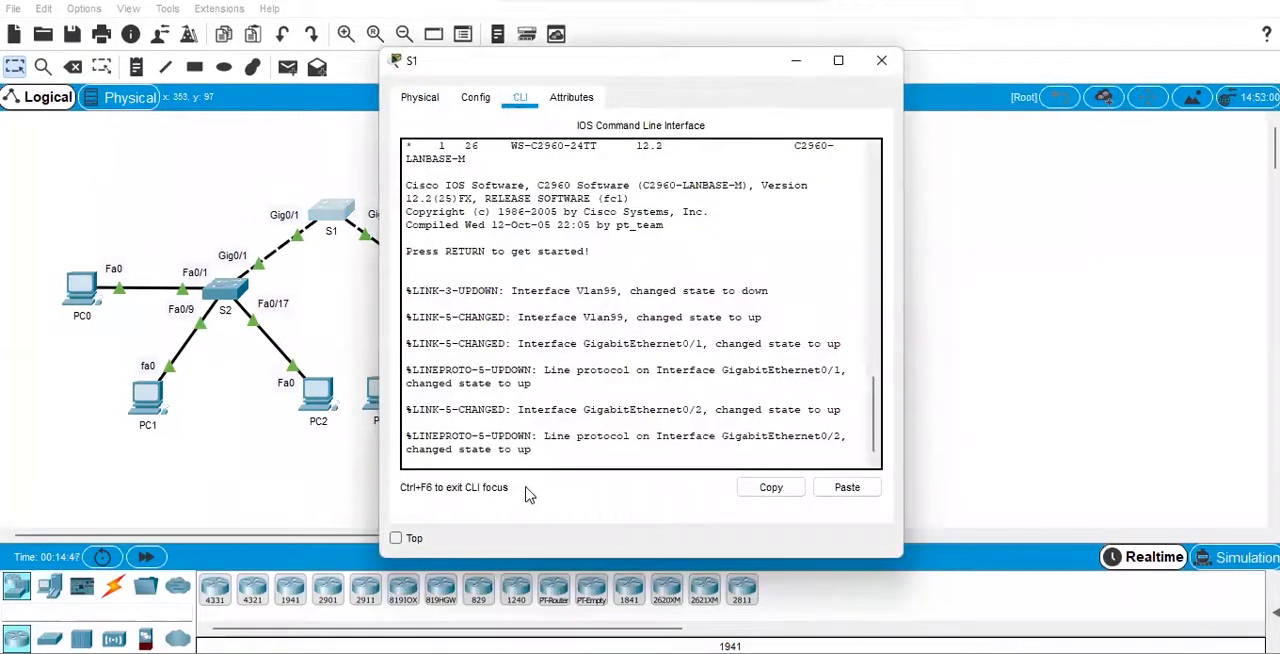
# Keep the activity instructions window always on top and place a widened S1 window beside it.
pyautogui.moveTo(567, 652)
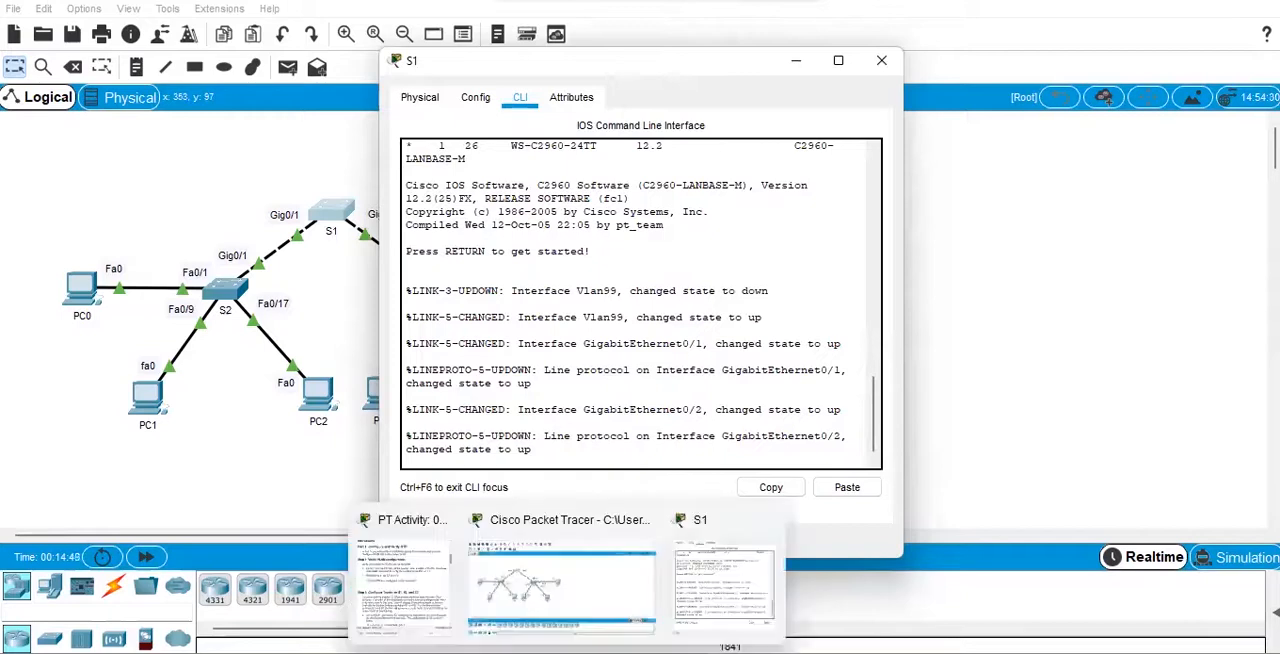
pyautogui.click(388, 583)
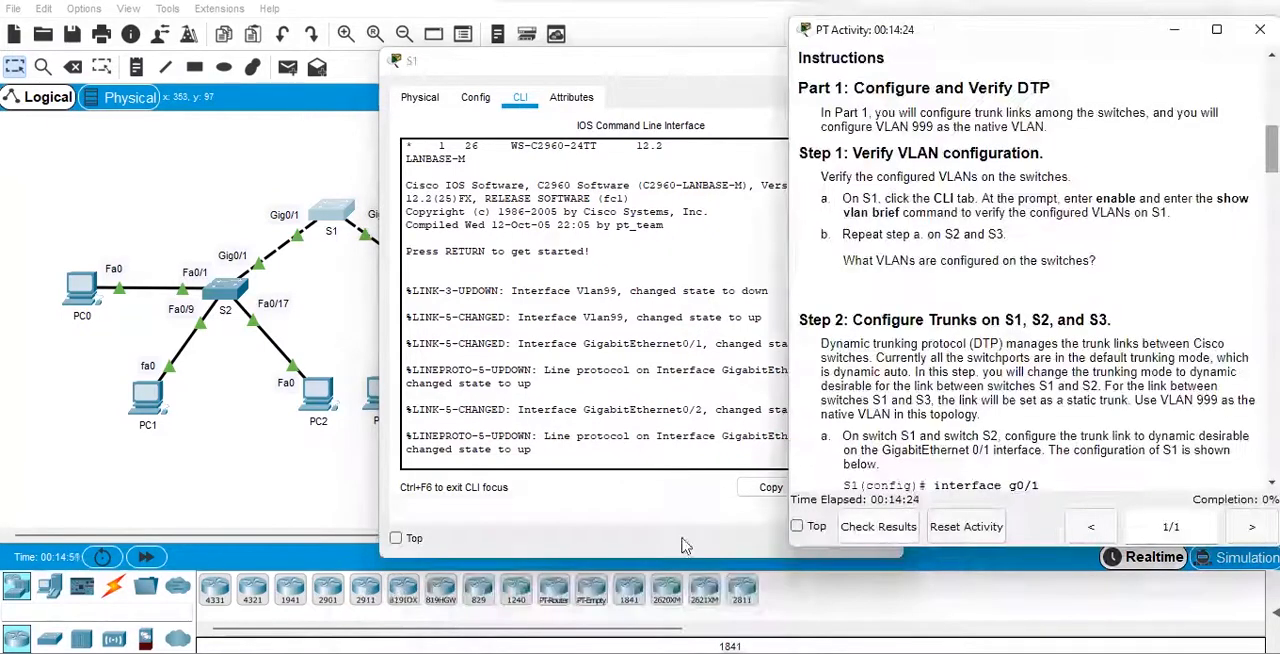
pyautogui.click(797, 526)
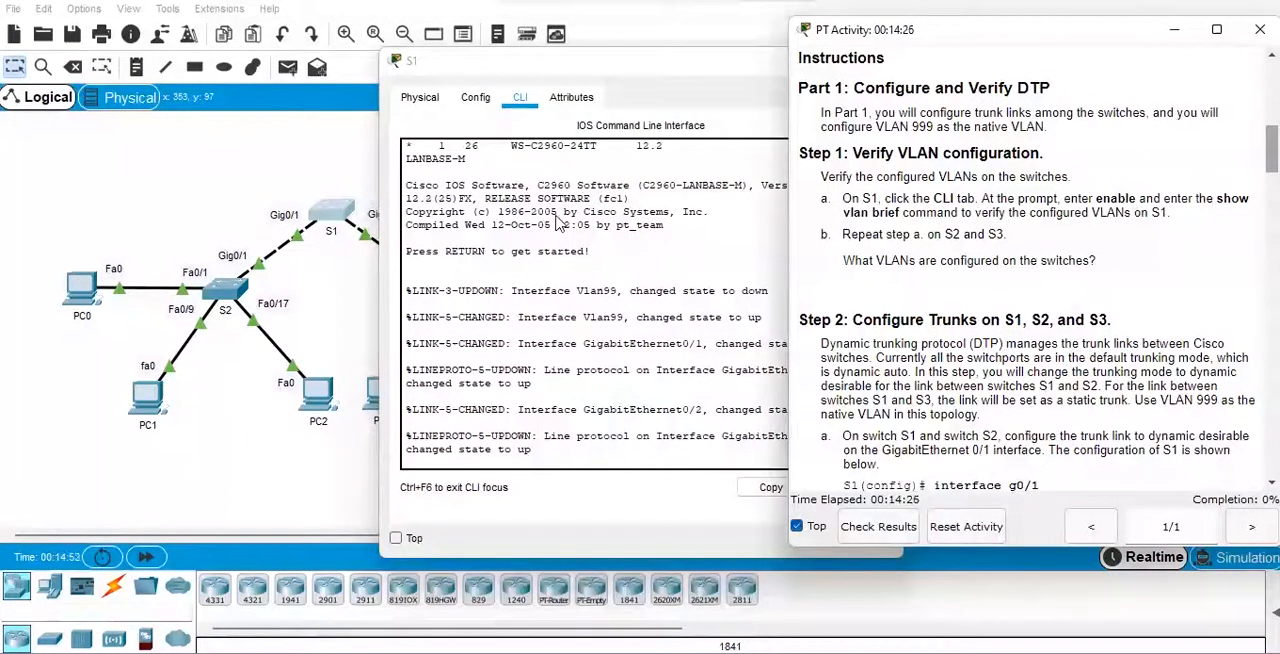
pyautogui.click(453, 80)
pyautogui.moveTo(453, 80); pyautogui.dragTo(111, 87)
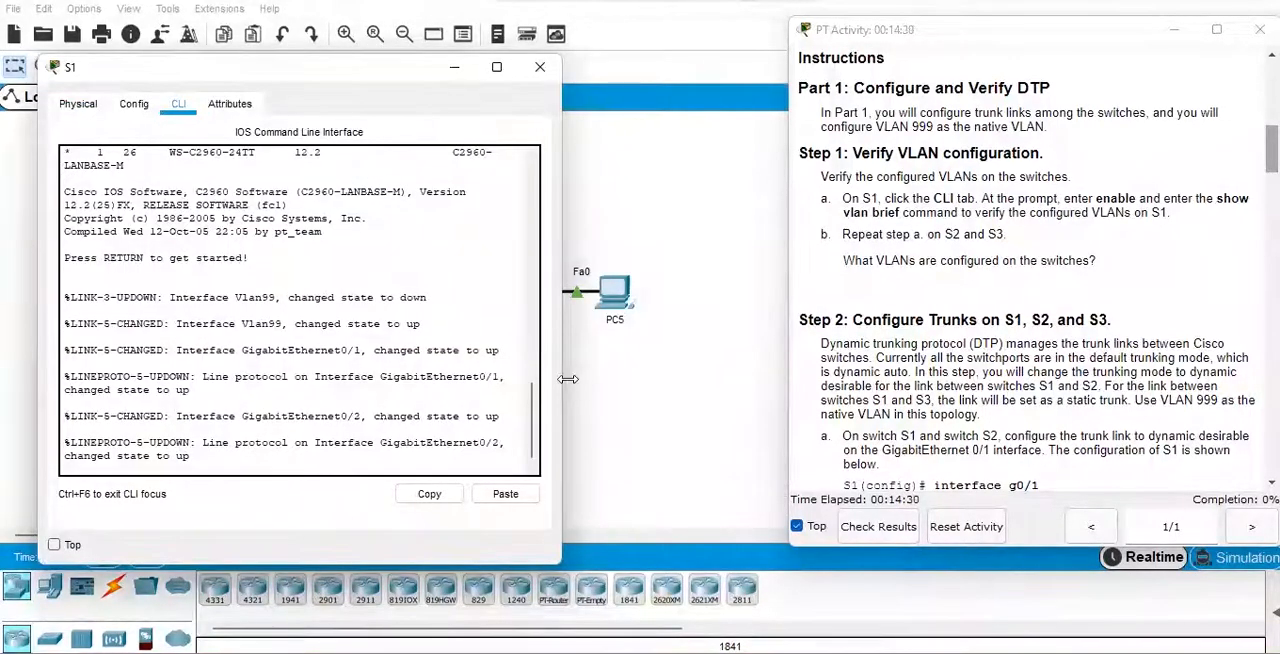
pyautogui.moveTo(564, 377); pyautogui.dragTo(762, 378)
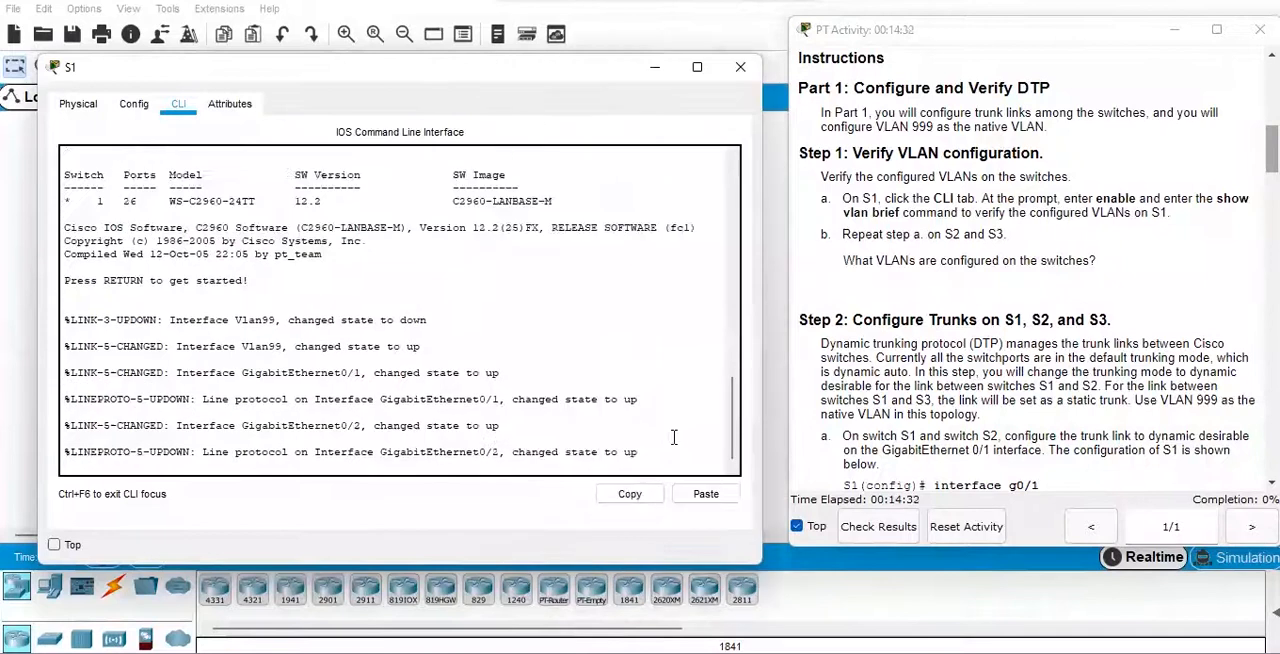
# Enter privileged EXEC mode on S1 with "en" and go into global configuration mode with "conf t".
pyautogui.press('Return')
pyautogui.press('Return')
pyautogui.press('Return')
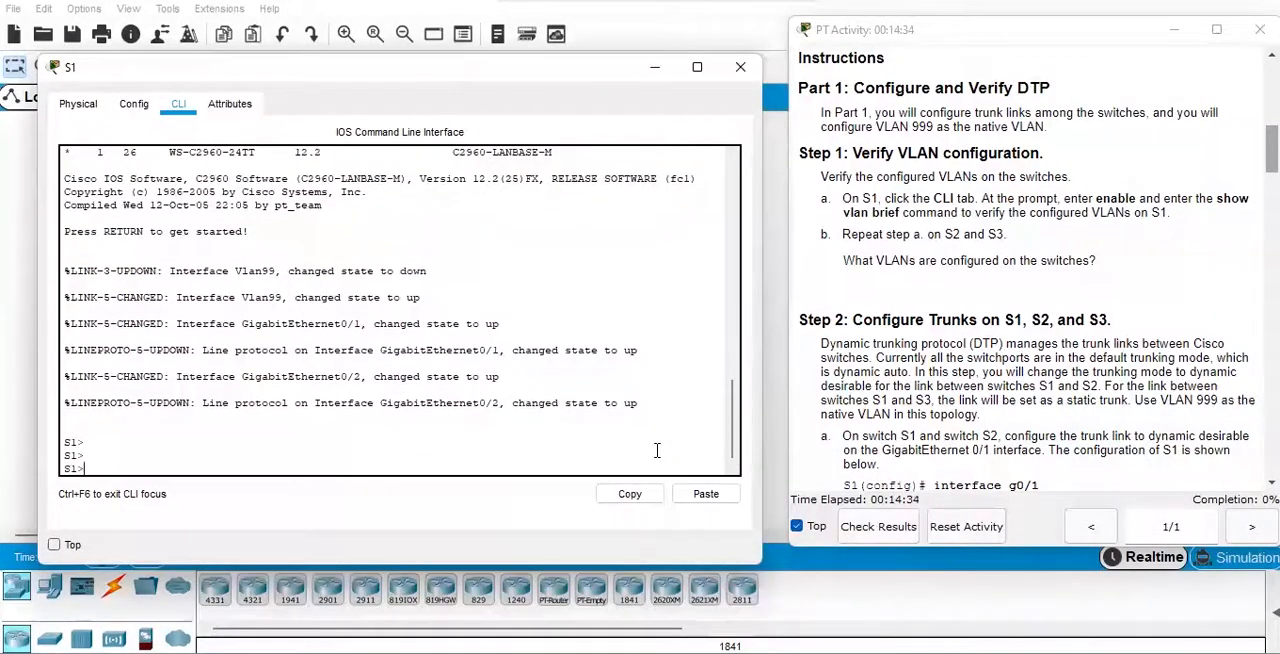
pyautogui.write('en')
pyautogui.press('Return')
pyautogui.press('Return')
pyautogui.write('conf y')
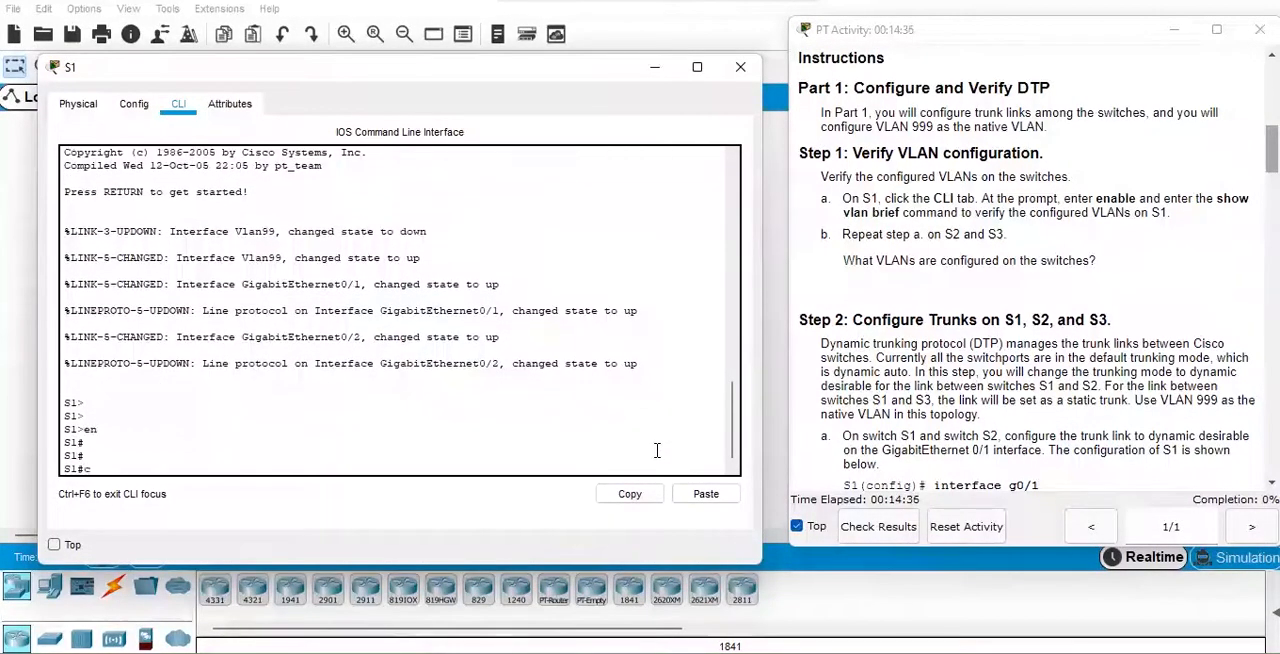
pyautogui.press('Return')
pyautogui.press('Up')
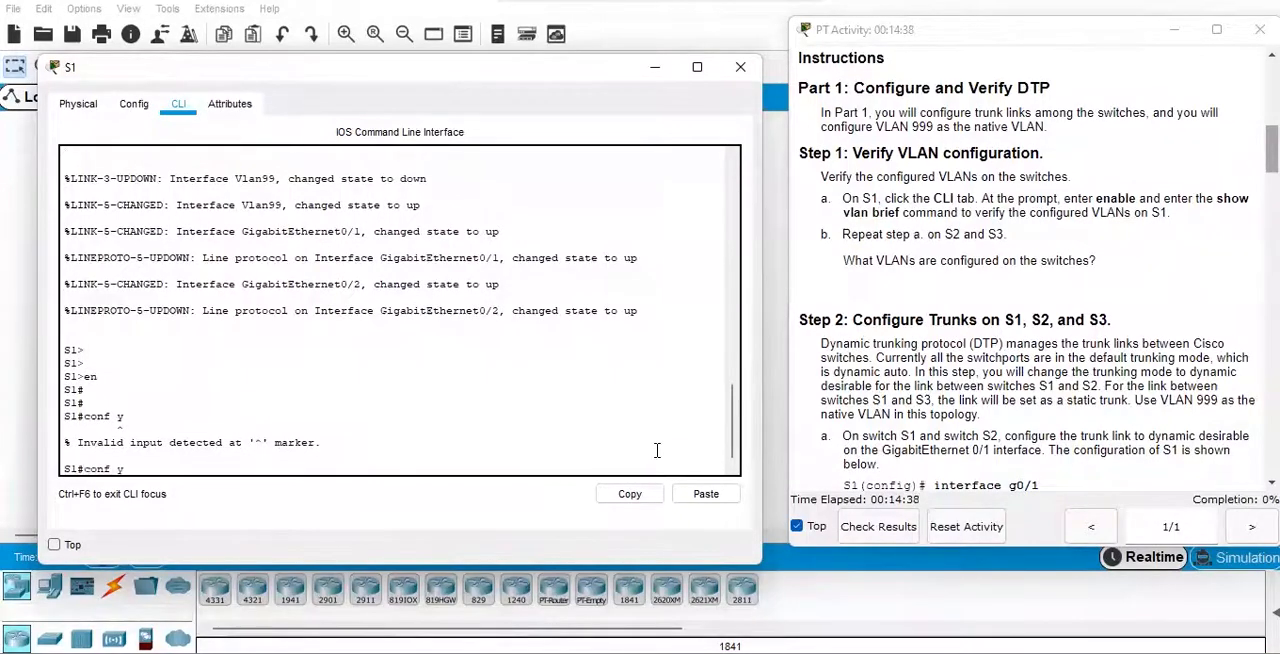
pyautogui.write('t')
pyautogui.press('Return')
pyautogui.press('Return')
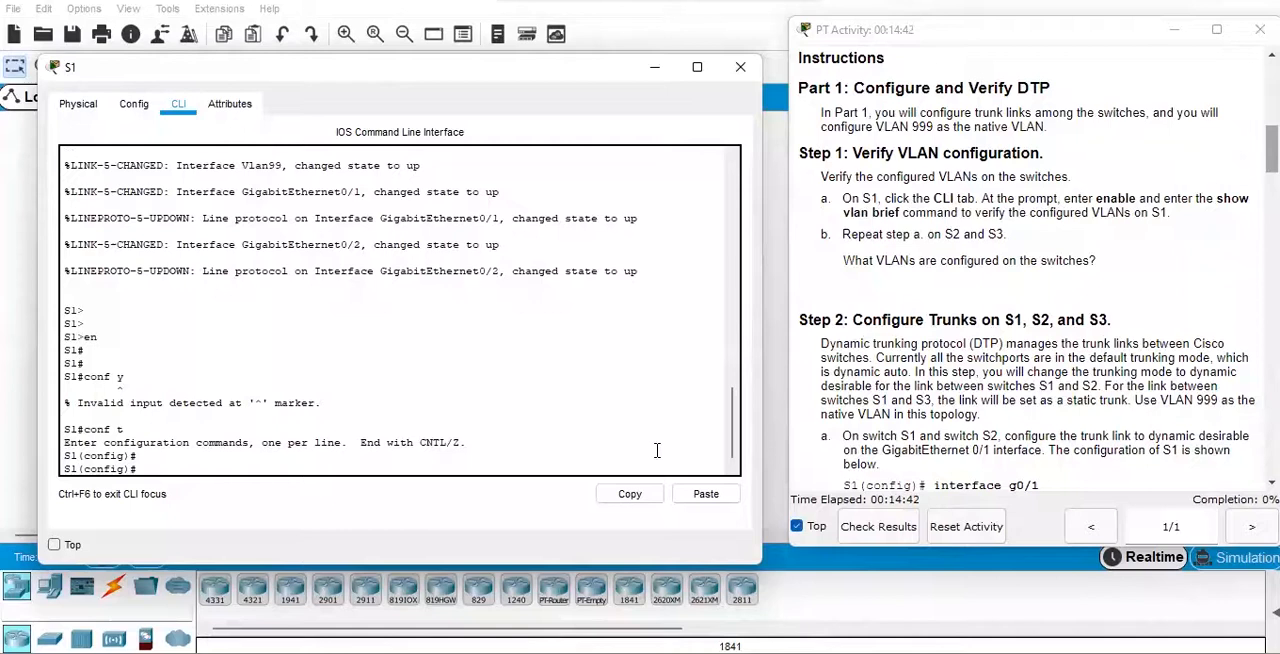
# Display the VLANs configured on S1 by running "do show vlan br".
pyautogui.write('do show vlan br')
pyautogui.press('Return')
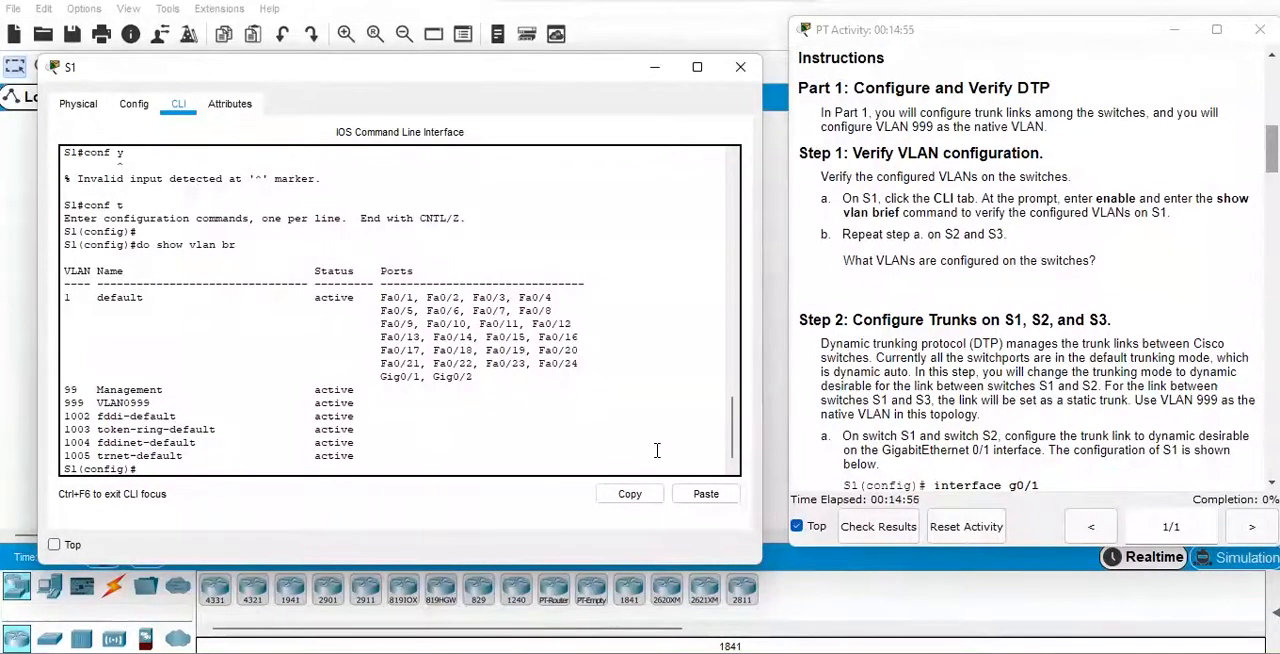
pyautogui.press('Return')
pyautogui.press('Return')
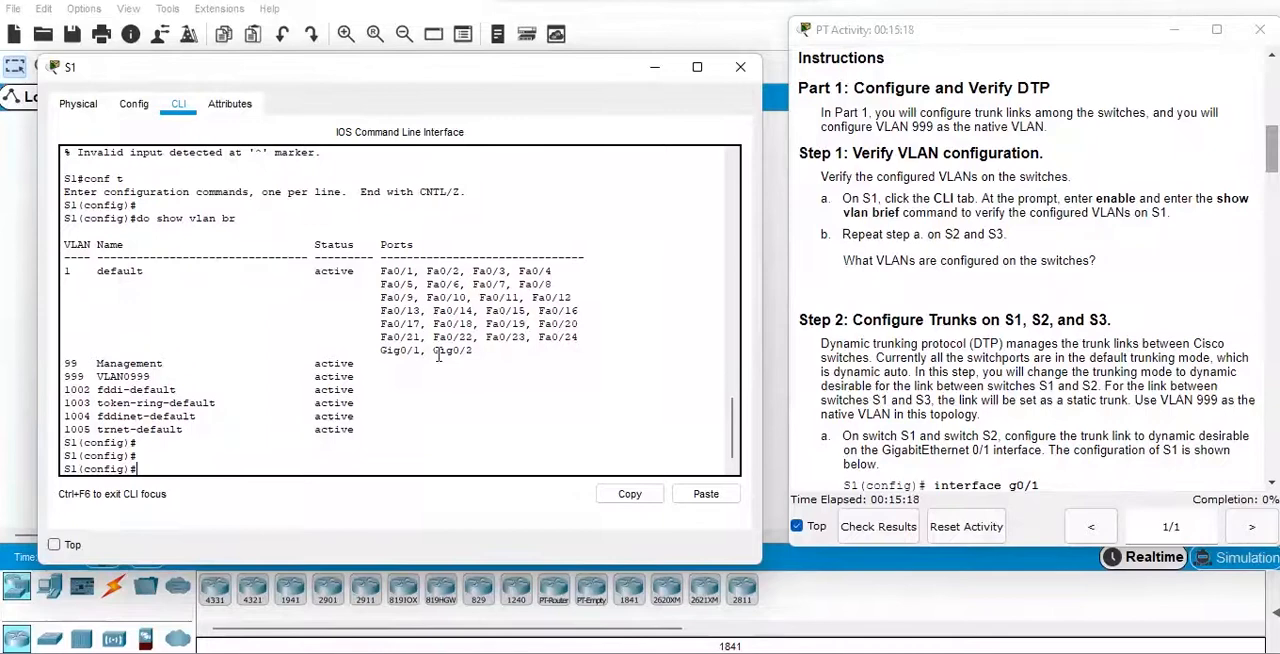
# Configure interface g0/1 on S1 as a dynamic trunk with "switchport mode dynamic desirable".
pyautogui.click(1254, 172)
pyautogui.scroll(-3, 1254, 176)
pyautogui.scroll(-5, 1254, 176)
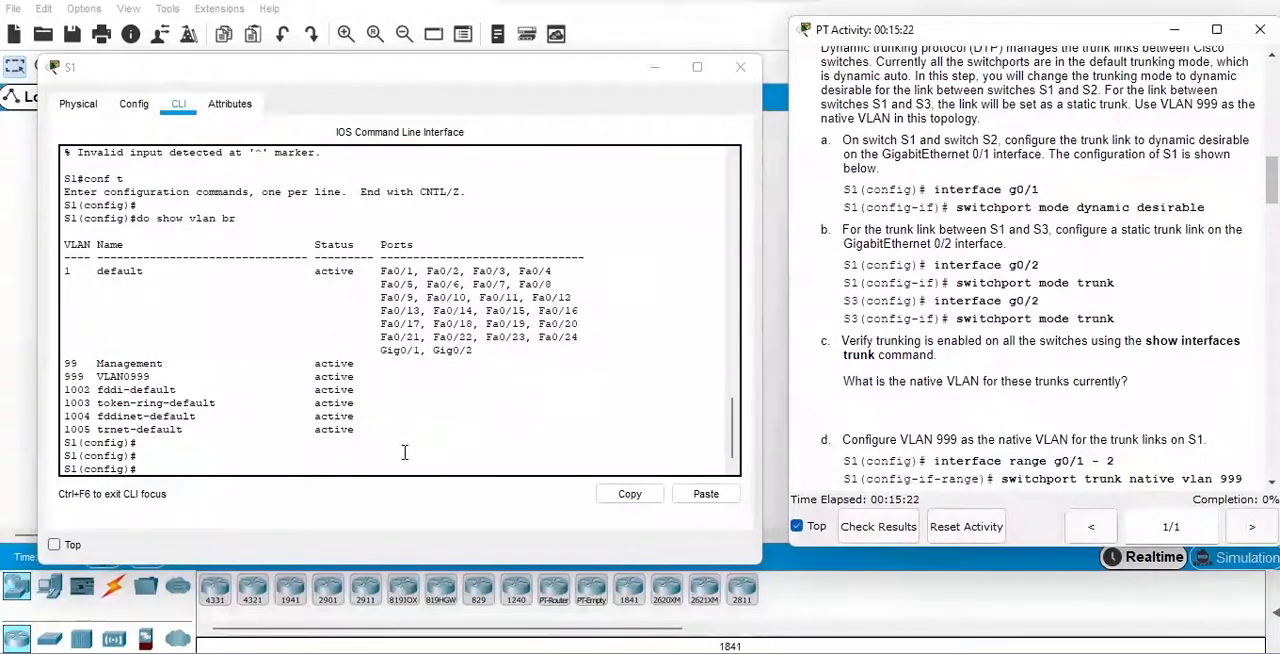
pyautogui.click(391, 455)
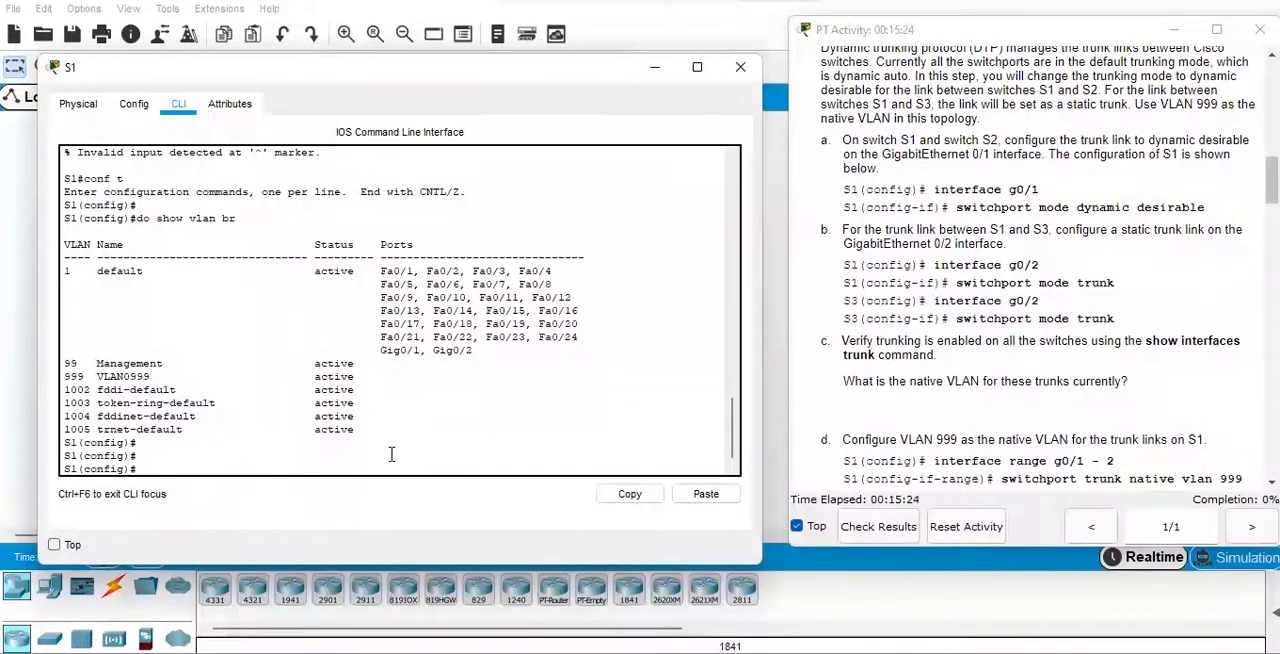
pyautogui.press('Return')
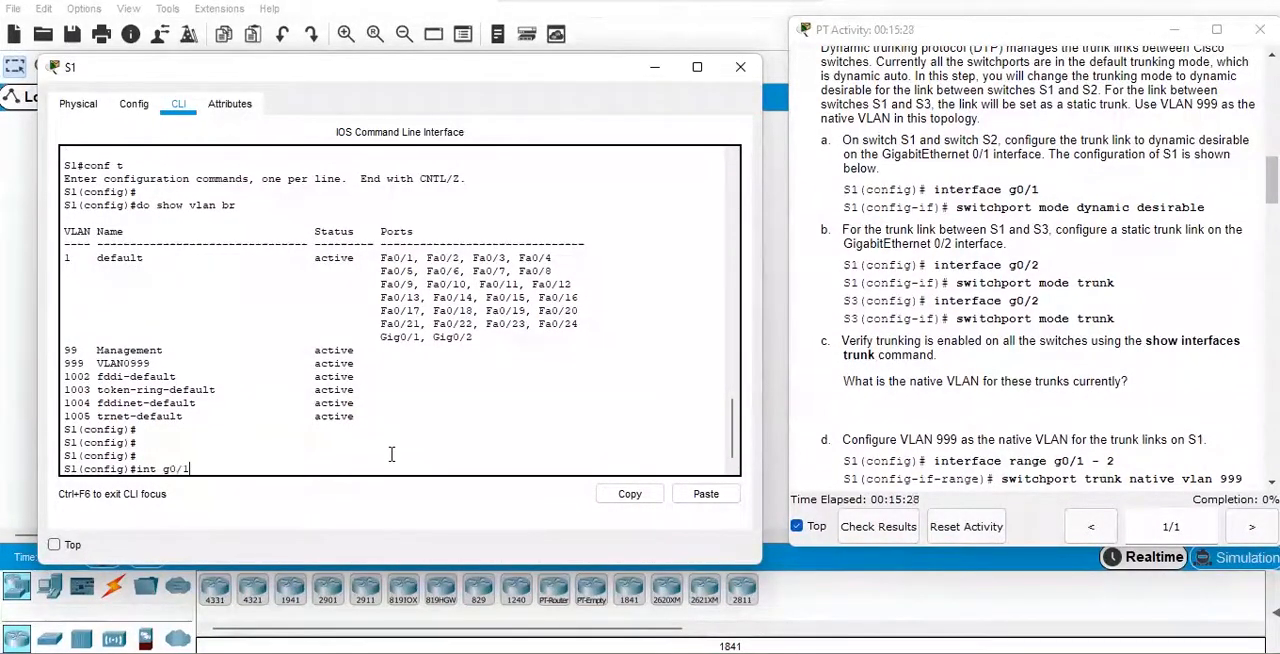
pyautogui.write('int g0/1')
pyautogui.press('Return')
pyautogui.write('switc')
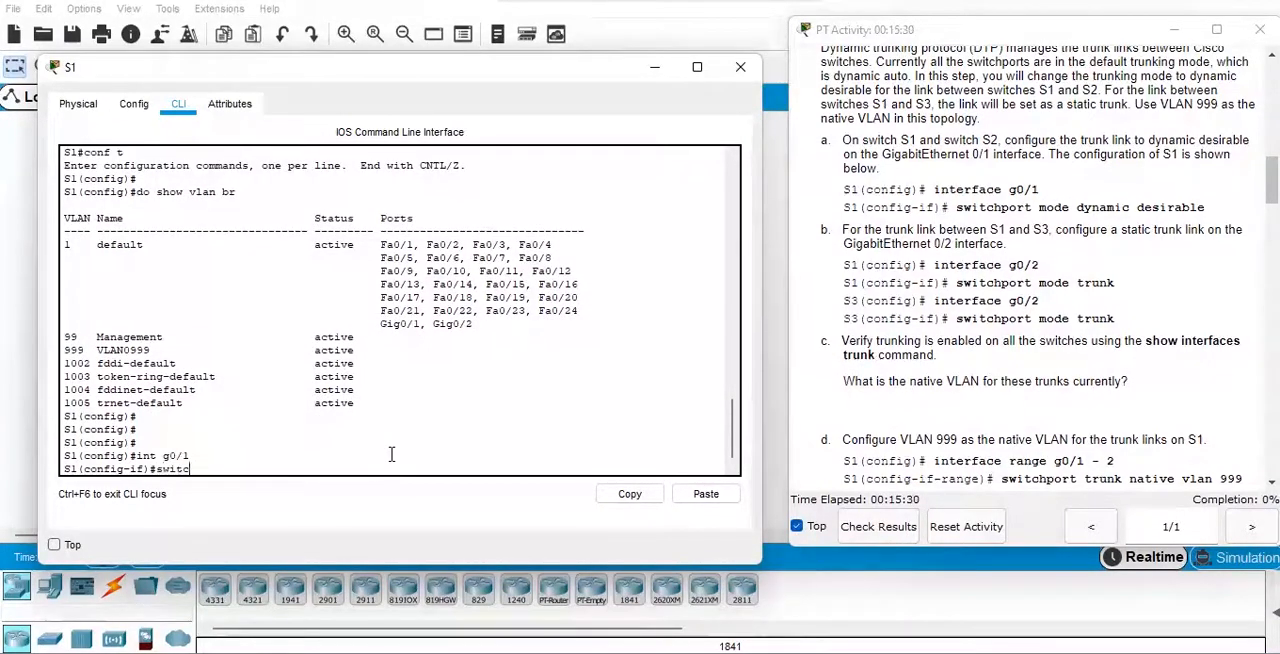
pyautogui.press('Tab')
pyautogui.write('mo')
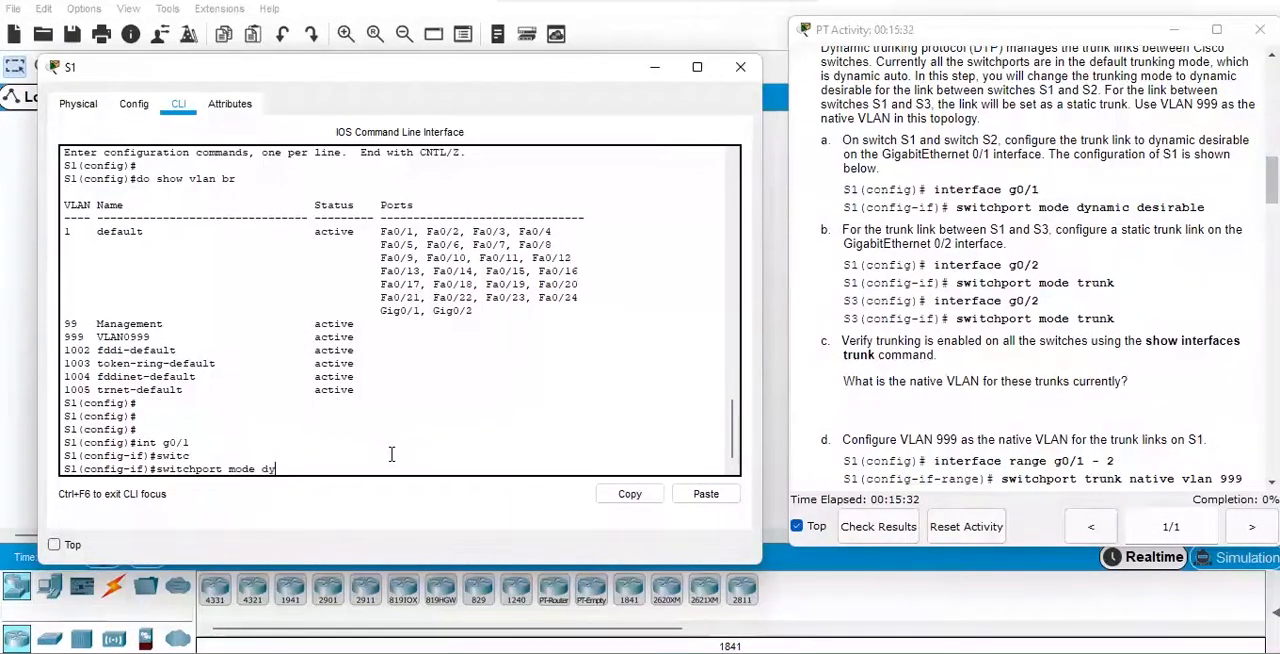
pyautogui.write('de dyna')
pyautogui.press('Tab')
pyautogui.write('s')
pyautogui.press('Tab')
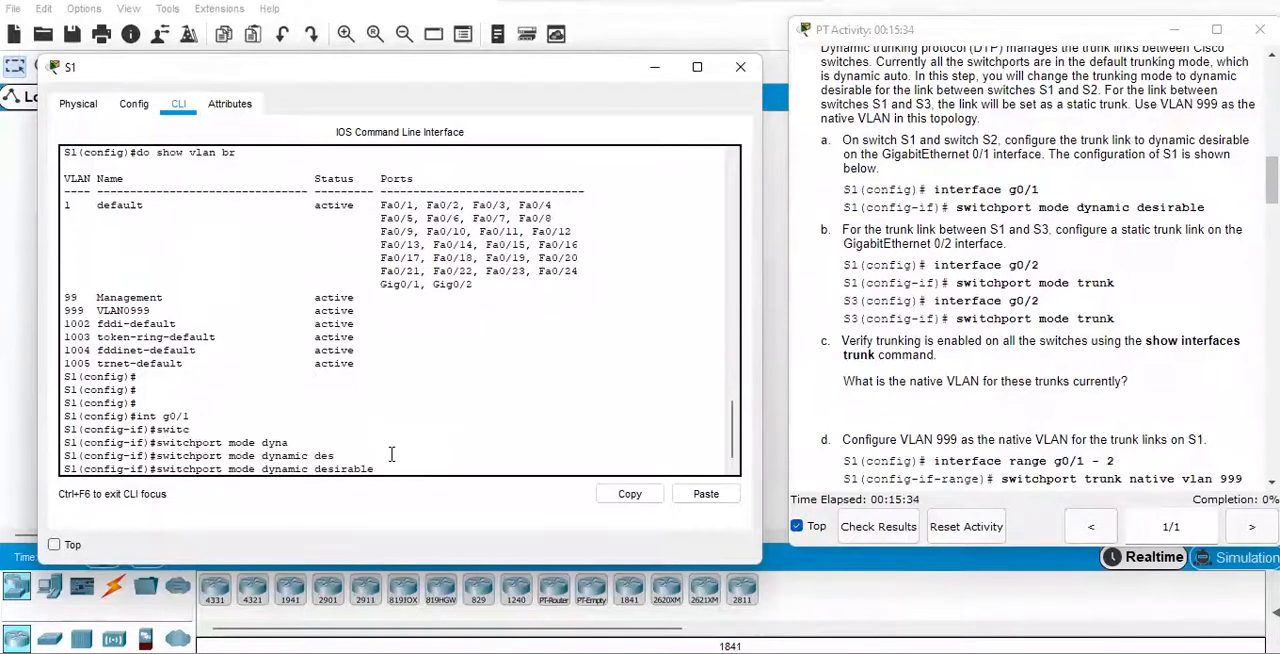
pyautogui.press('Return')
pyautogui.press('Return')
pyautogui.press('Return')
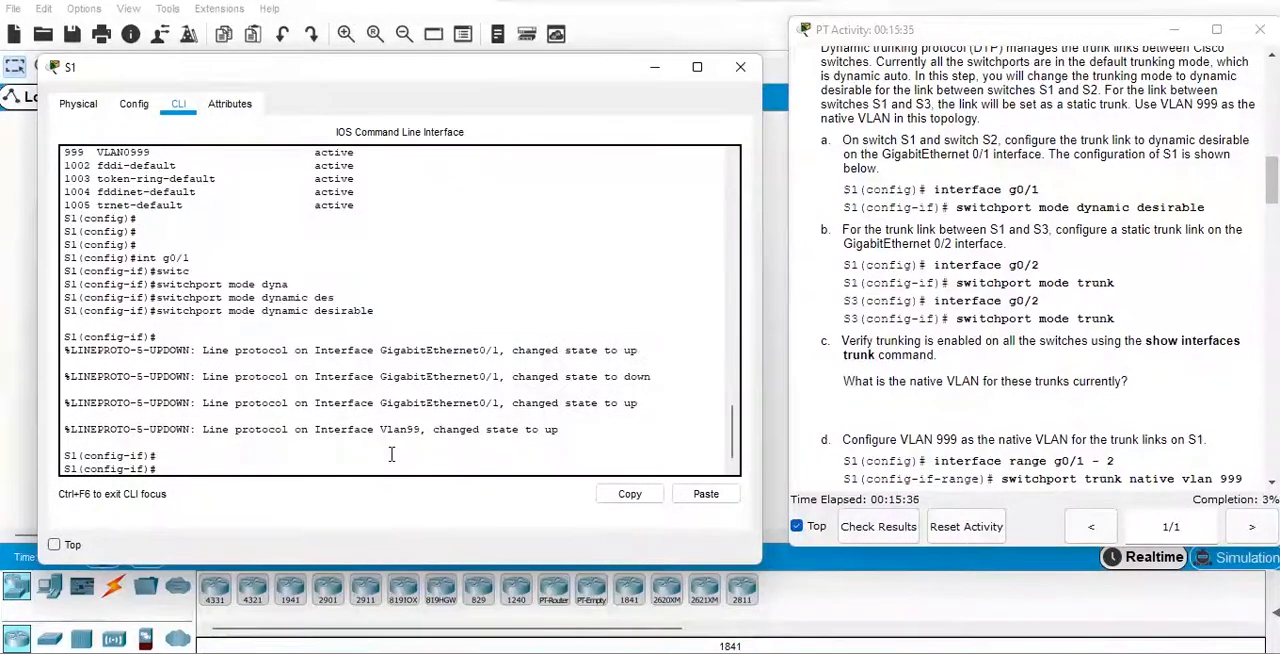
# Configure interface g0/2 on S1 as a static trunk with "switchport mode trunk".
pyautogui.write('inter')
pyautogui.press('Tab')
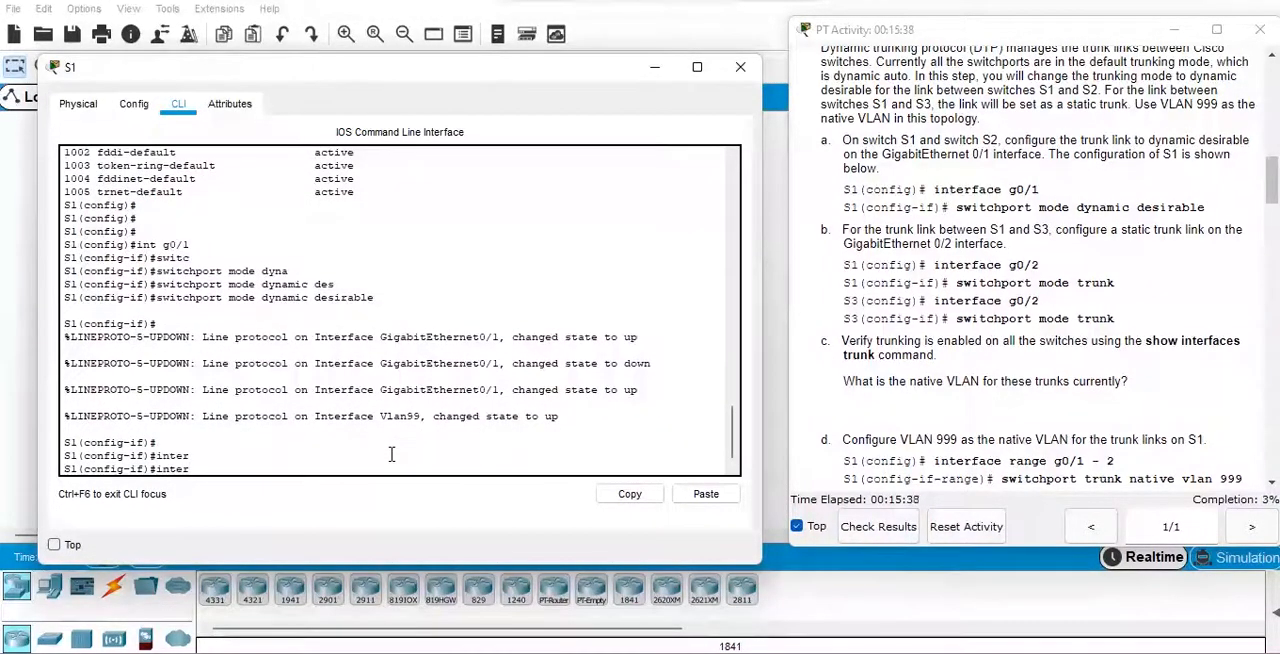
pyautogui.write('g0/2')
pyautogui.press('Return')
pyautogui.write('swit')
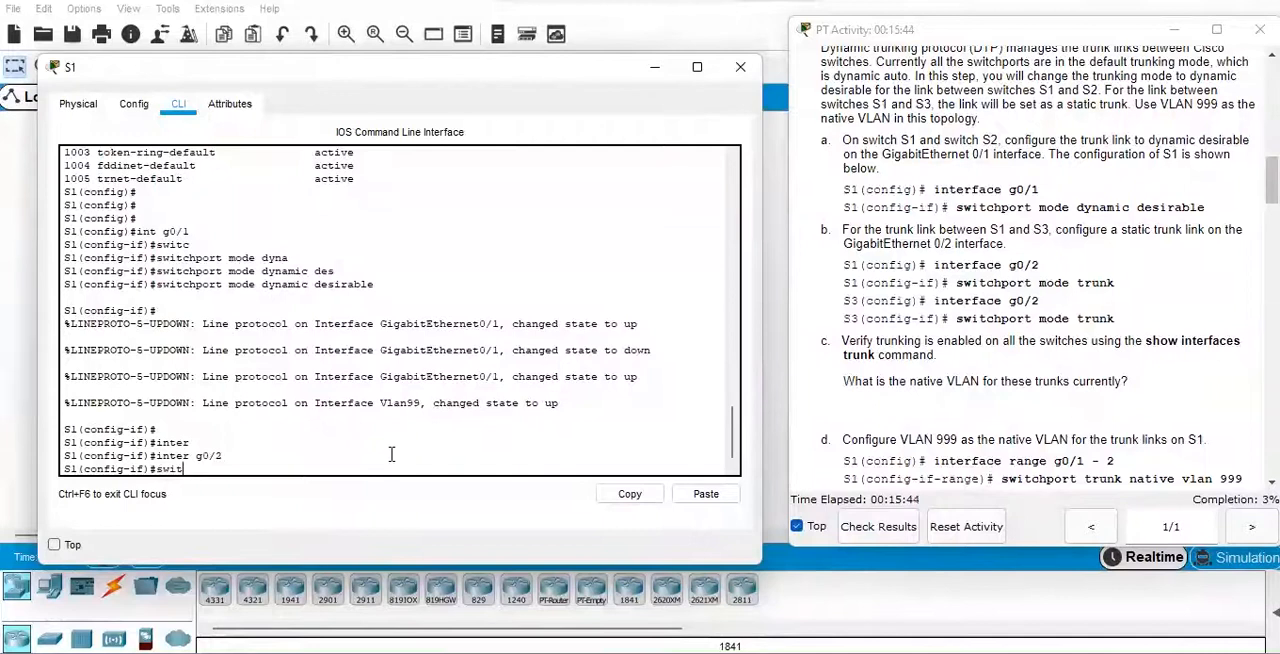
pyautogui.press('Tab')
pyautogui.write('mode trunk')
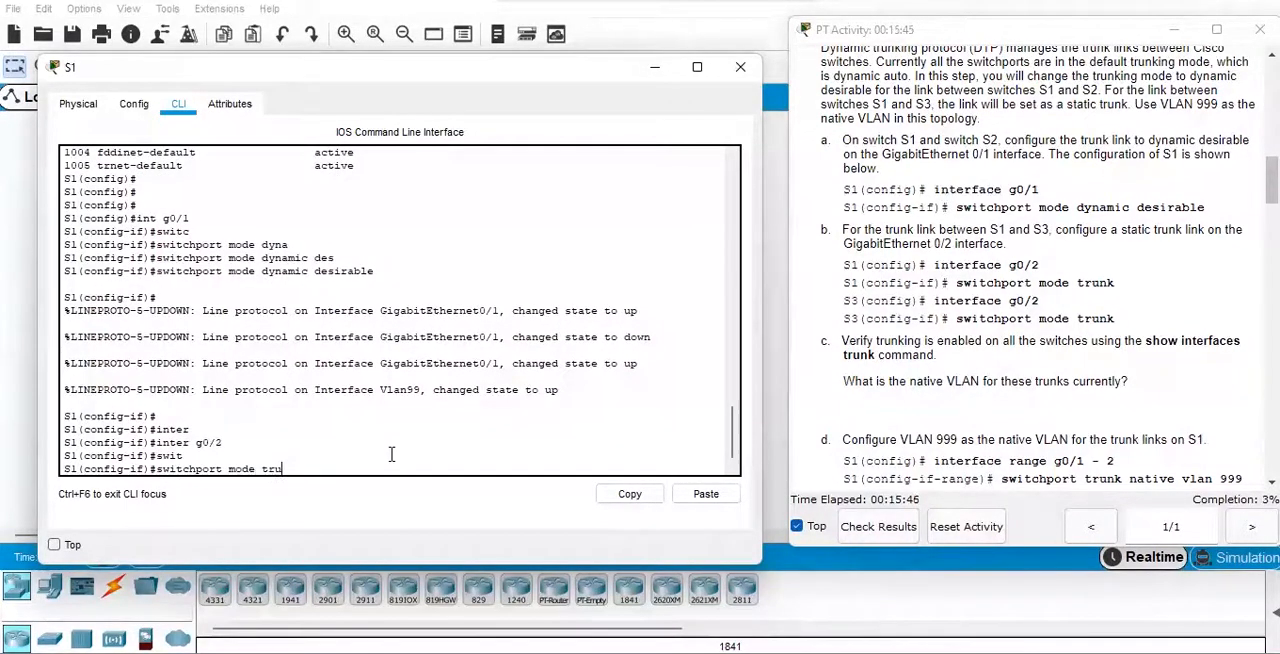
pyautogui.press('Tab')
pyautogui.press('Return')
pyautogui.press('Return')
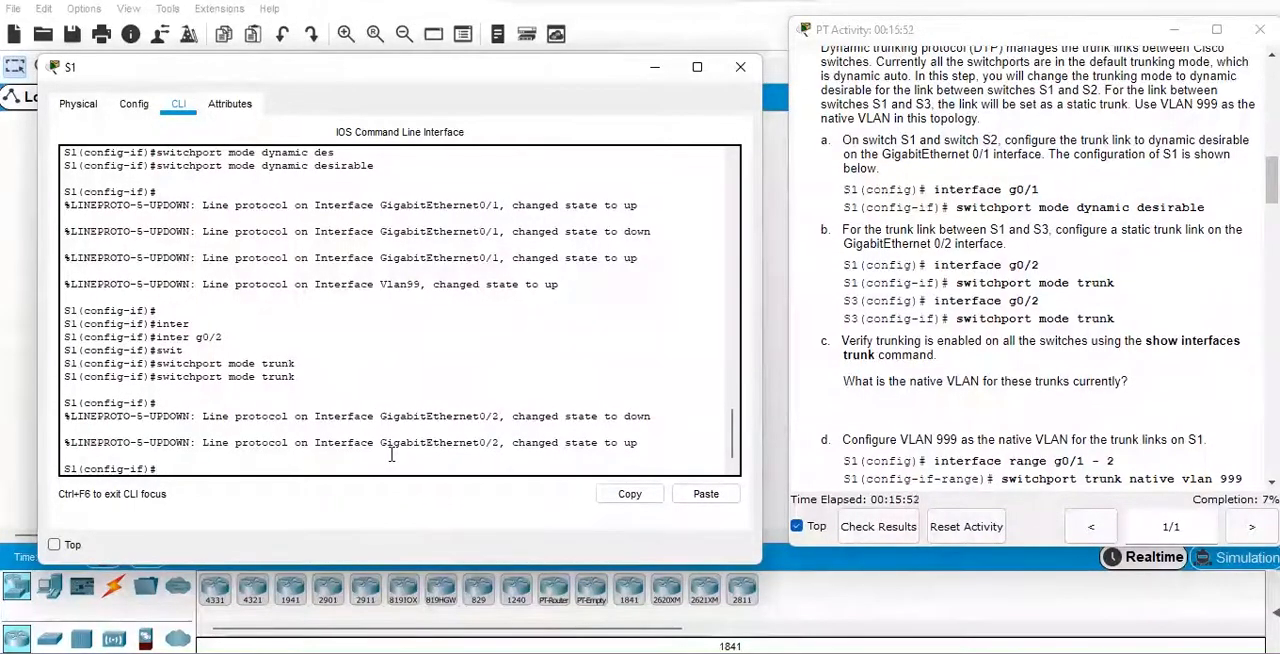
pyautogui.press('Return')
pyautogui.press('Return')
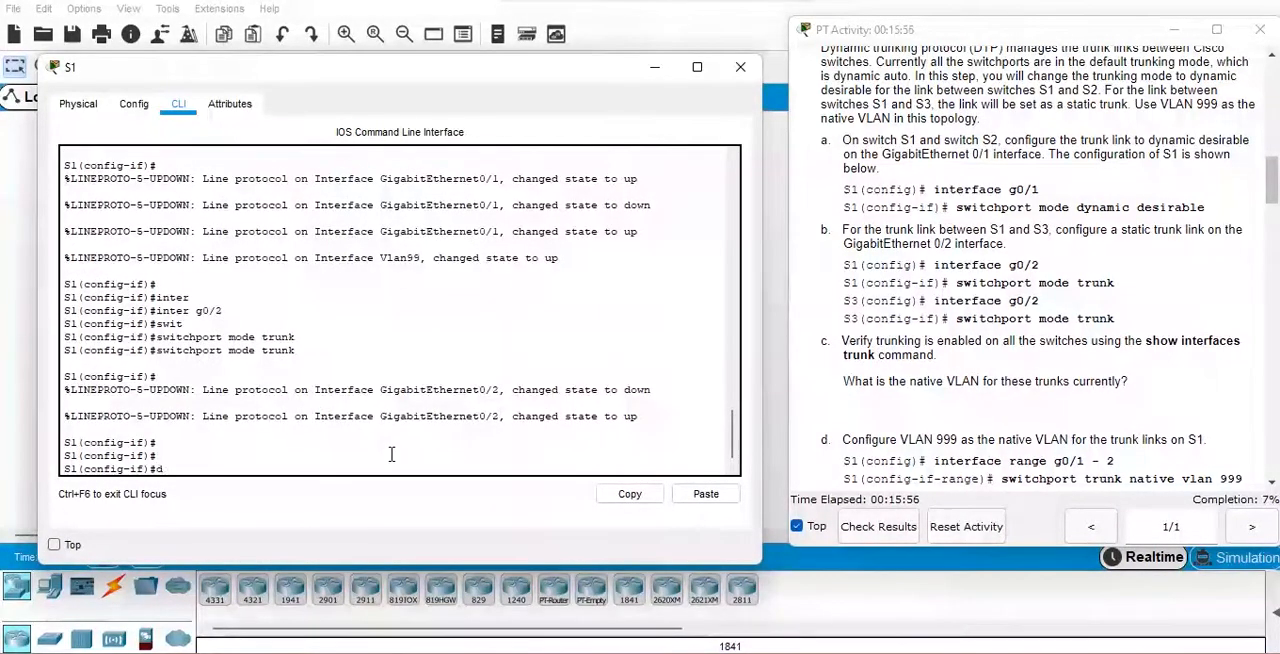
# Verify trunking on S1 with "do show inter trunk" and highlight the native VLAN of Gig0/1.
pyautogui.write('show vlan')
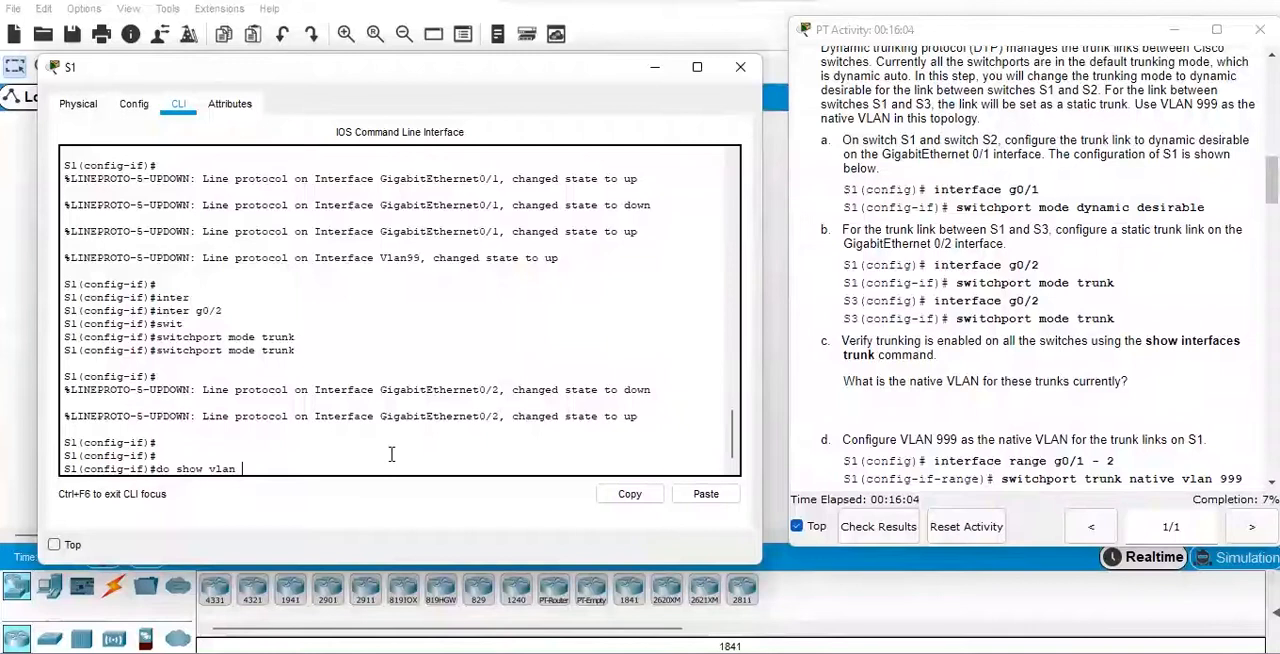
pyautogui.press('BackSpace')
pyautogui.press('BackSpace')
pyautogui.press('BackSpace')
pyautogui.press('BackSpace')
pyautogui.write('inter trunk')
pyautogui.press('Return')
pyautogui.press('Return')
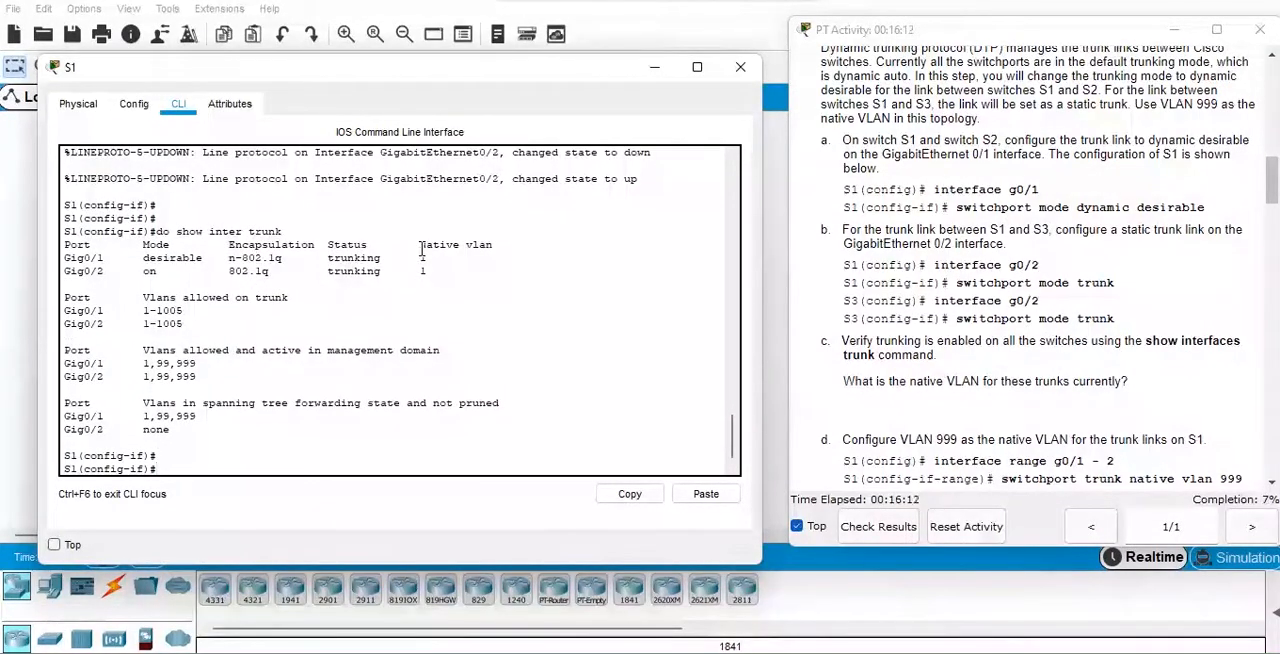
pyautogui.moveTo(419, 256); pyautogui.dragTo(432, 258)
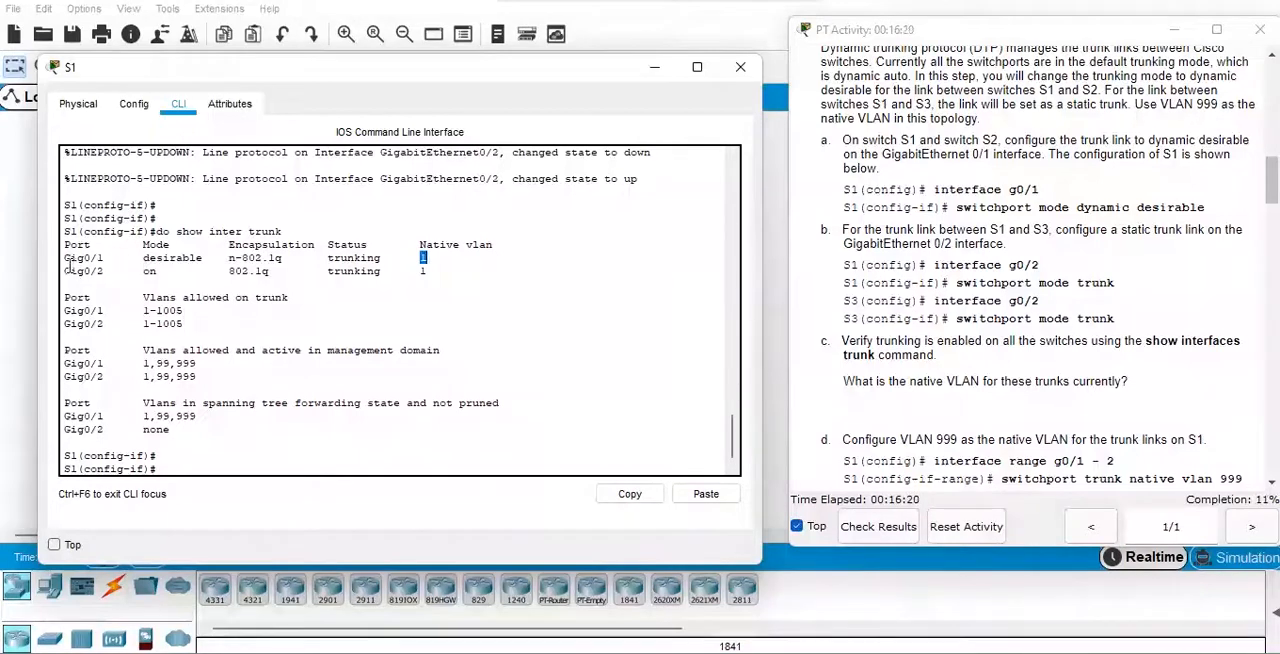
# Highlight the trunking mode of Gig0/2 in S1's trunk listing.
pyautogui.moveTo(143, 271); pyautogui.dragTo(161, 271)
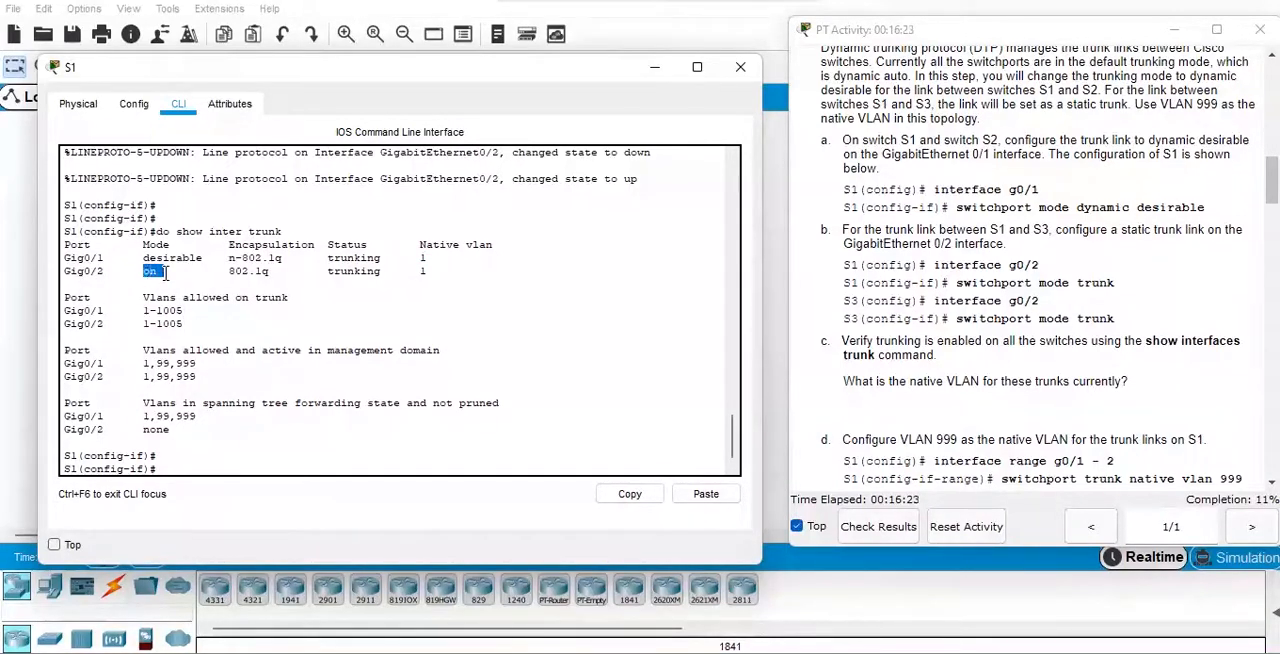
pyautogui.click(310, 456)
pyautogui.click(418, 448)
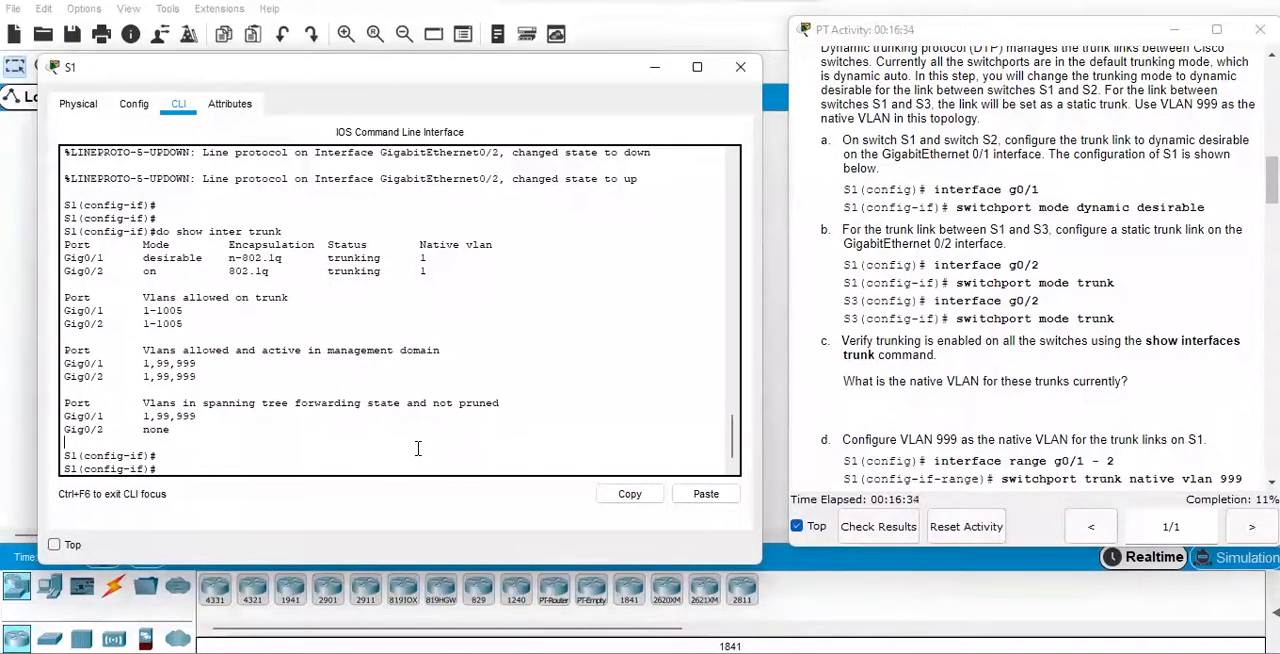
# Make VLAN 999 the native VLAN on S1's interface range g0/1-2 with "switchport trunk native vlan 999".
pyautogui.press('Return')
pyautogui.write('interface')
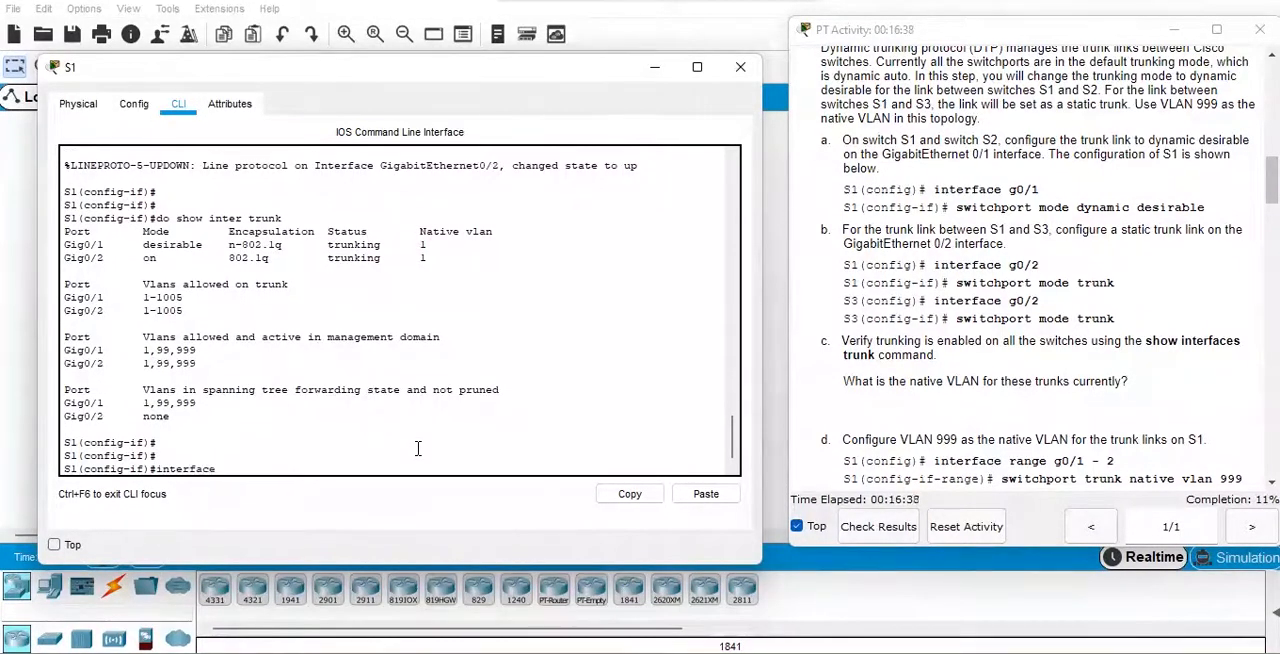
pyautogui.write(' range g0/')
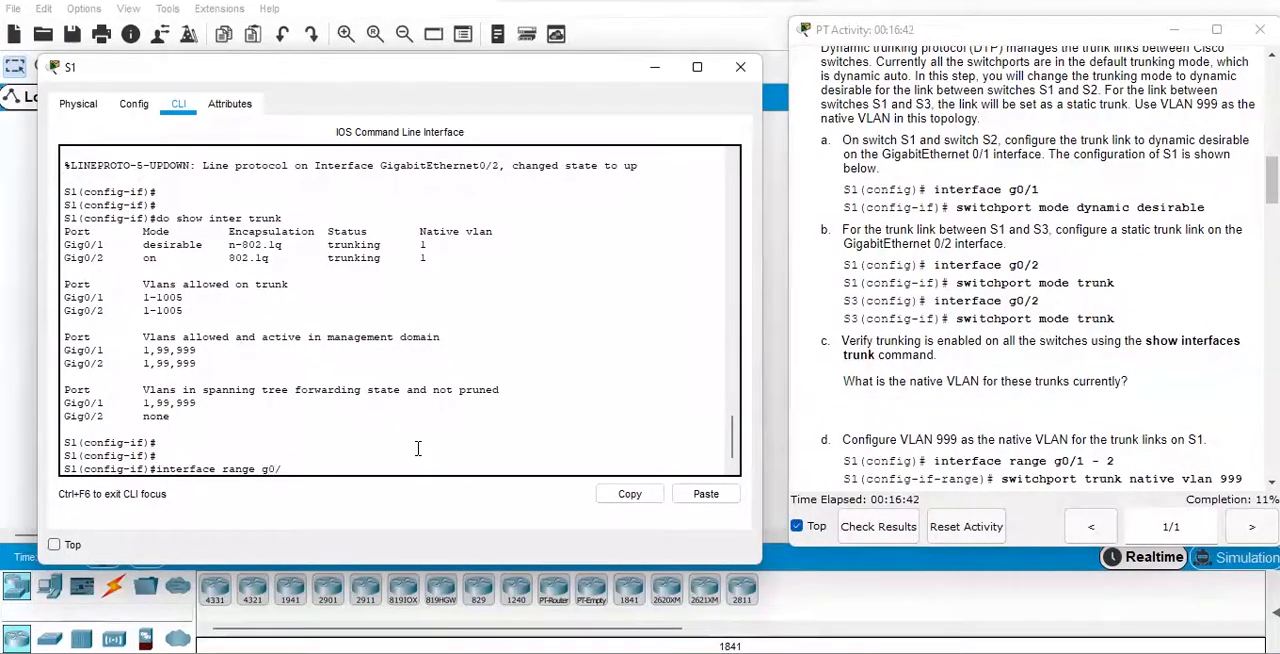
pyautogui.write('1-2')
pyautogui.press('Return')
pyautogui.write('swit')
pyautogui.press('Tab')
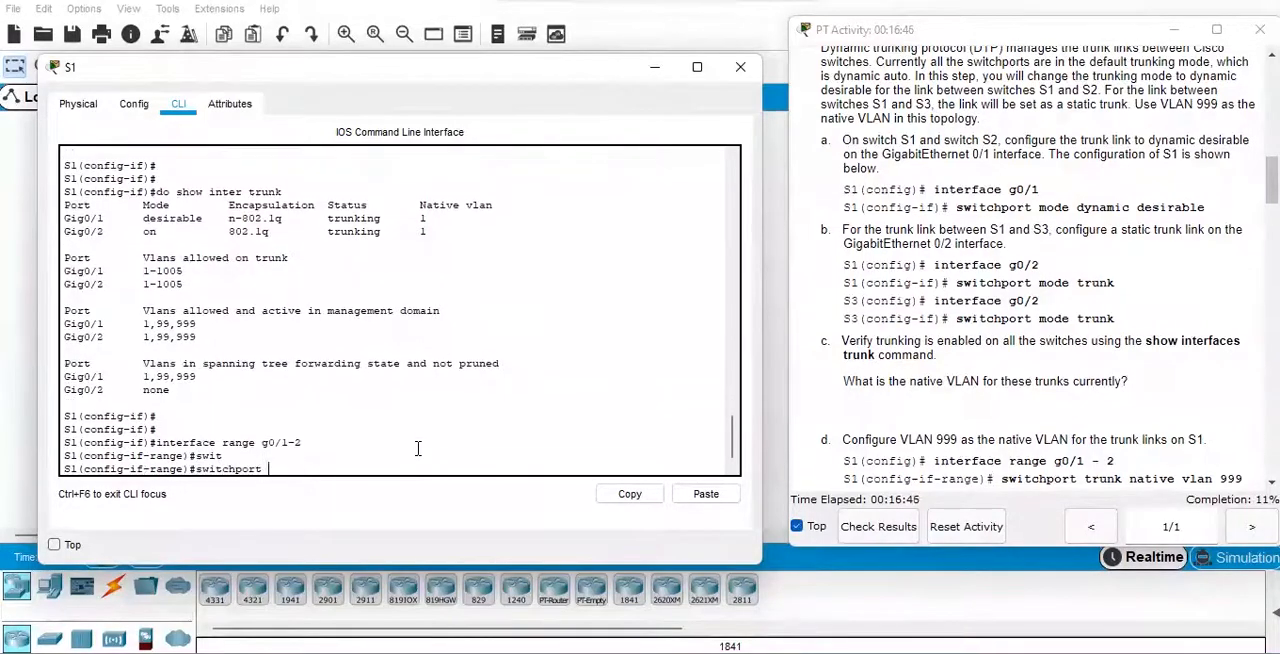
pyautogui.press('BackSpace')
pyautogui.write('nk')
pyautogui.press('Tab')
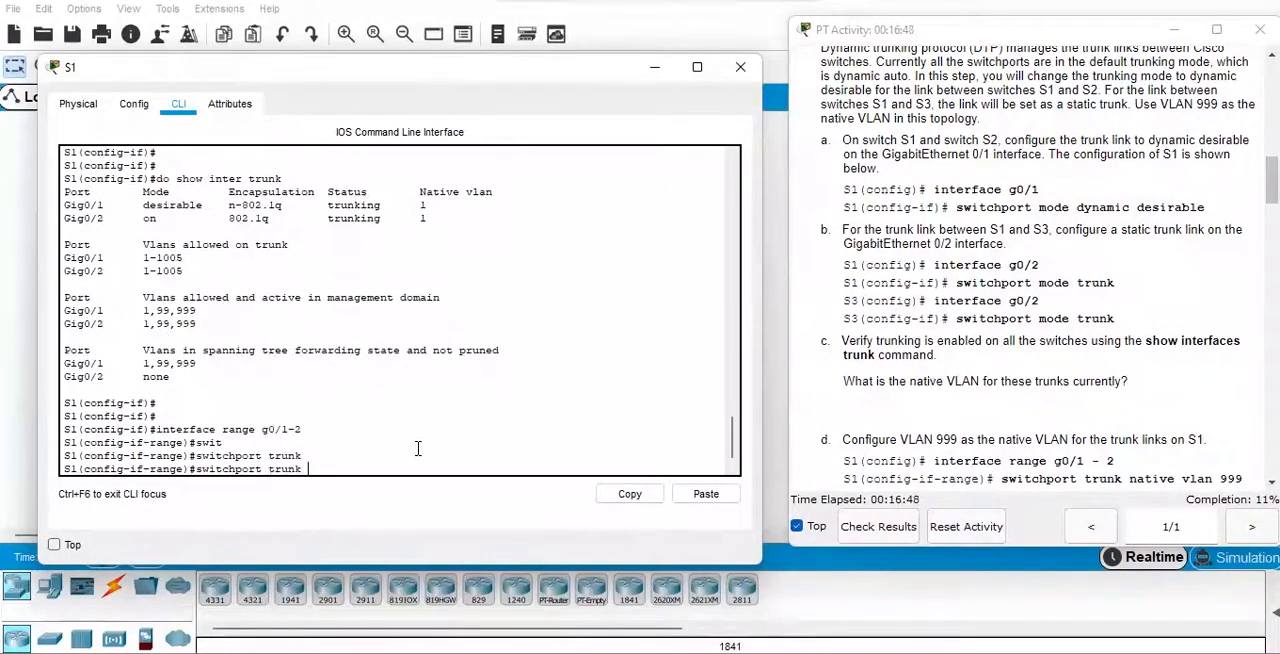
pyautogui.write('na')
pyautogui.press('Tab')
pyautogui.write('vlan')
pyautogui.press('Tab')
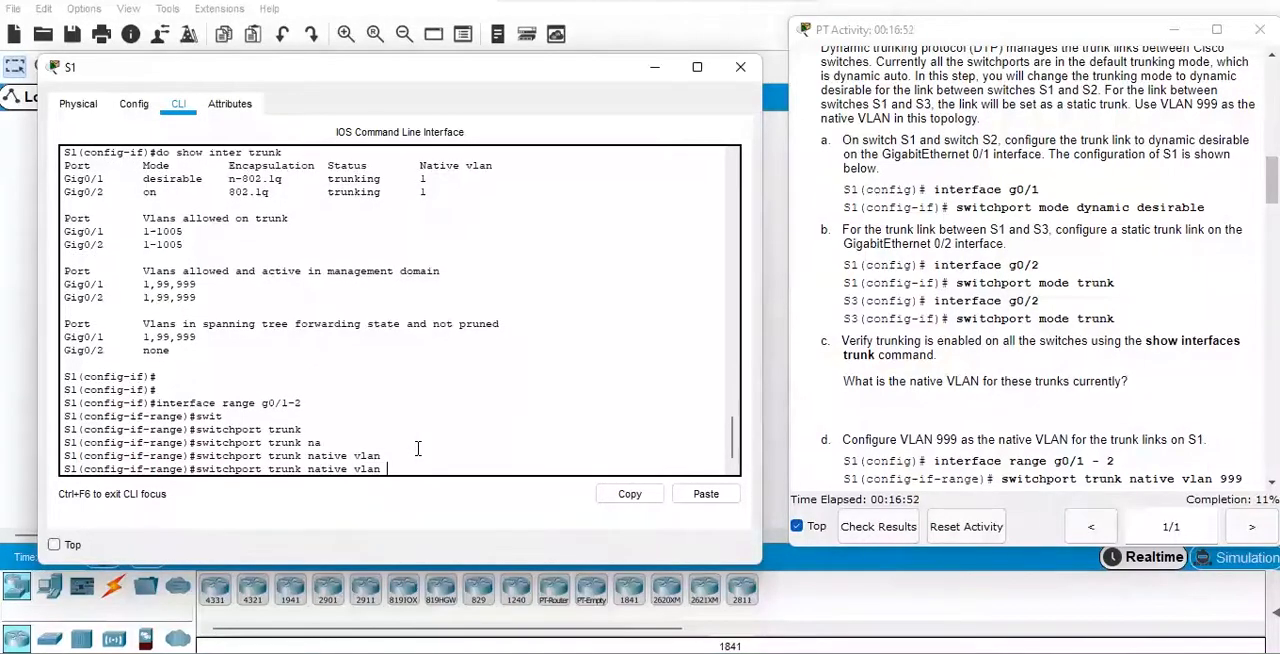
pyautogui.write('999')
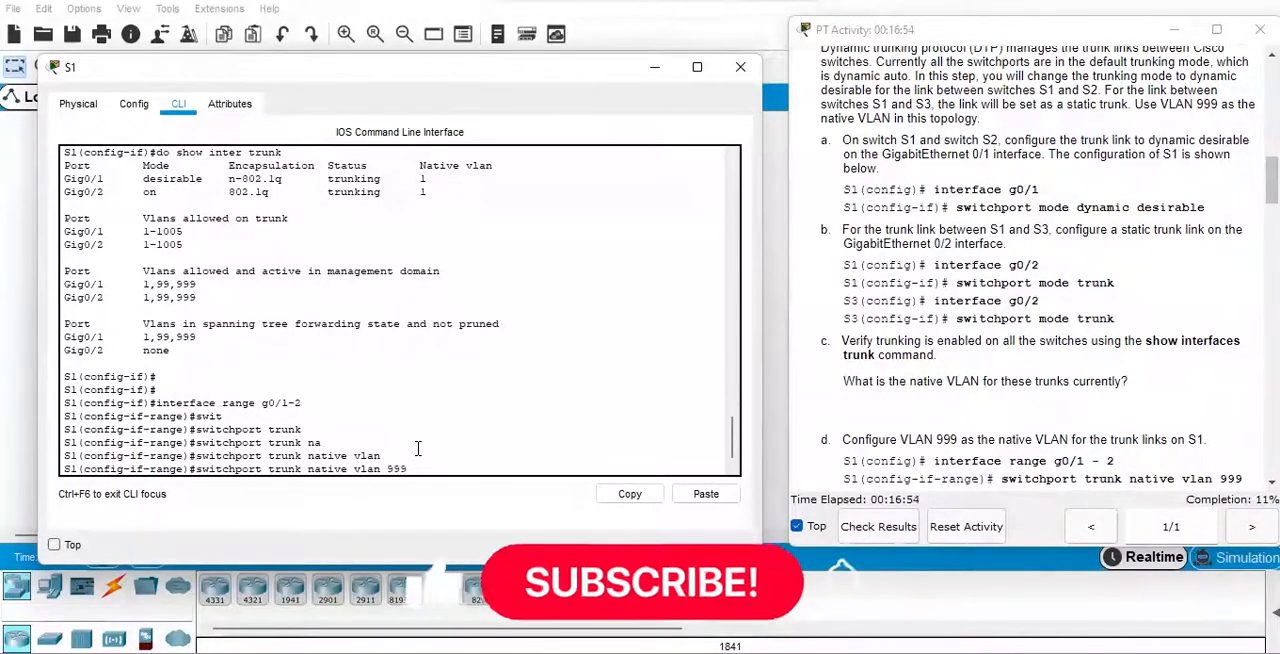
pyautogui.press('Return')
pyautogui.press('Return')
pyautogui.press('Return')
# Save S1's running configuration with "do wr".
pyautogui.write('do wr')
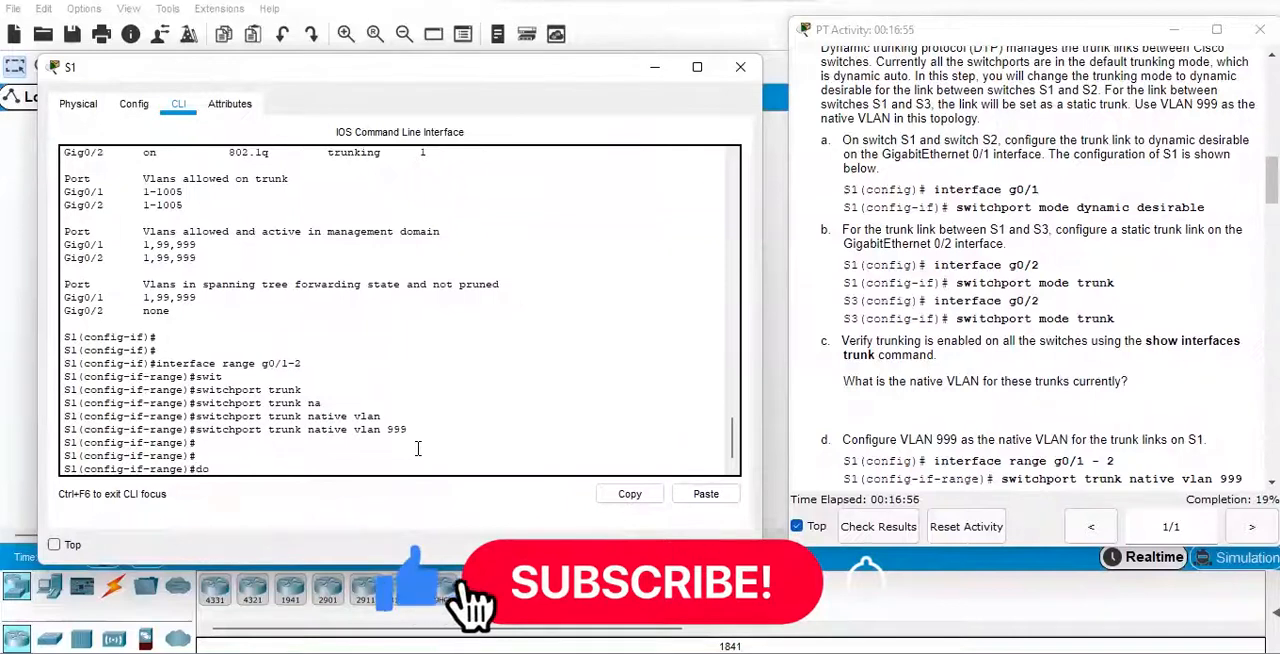
pyautogui.press('Return')
pyautogui.press('Return')
pyautogui.press('Return')
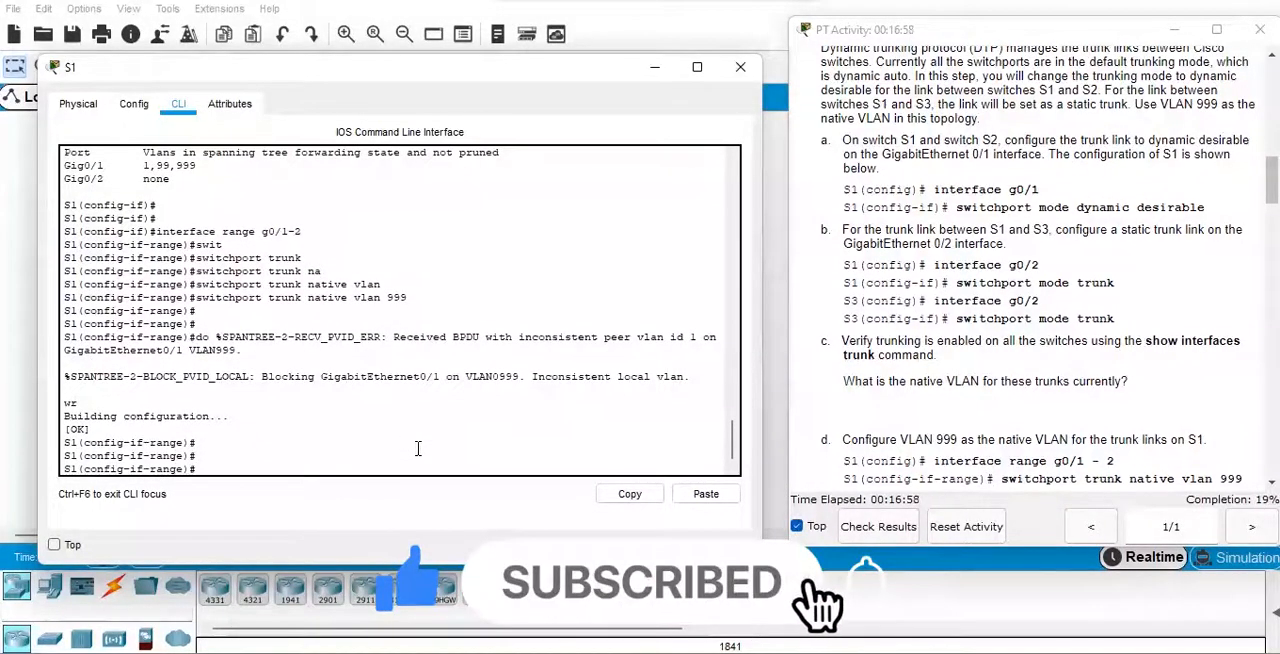
# Verify the trunks on S1 with "do show inter trunk" and highlight the native VLANs of Gig0/1 and Gig0/2.
pyautogui.write('do sho')
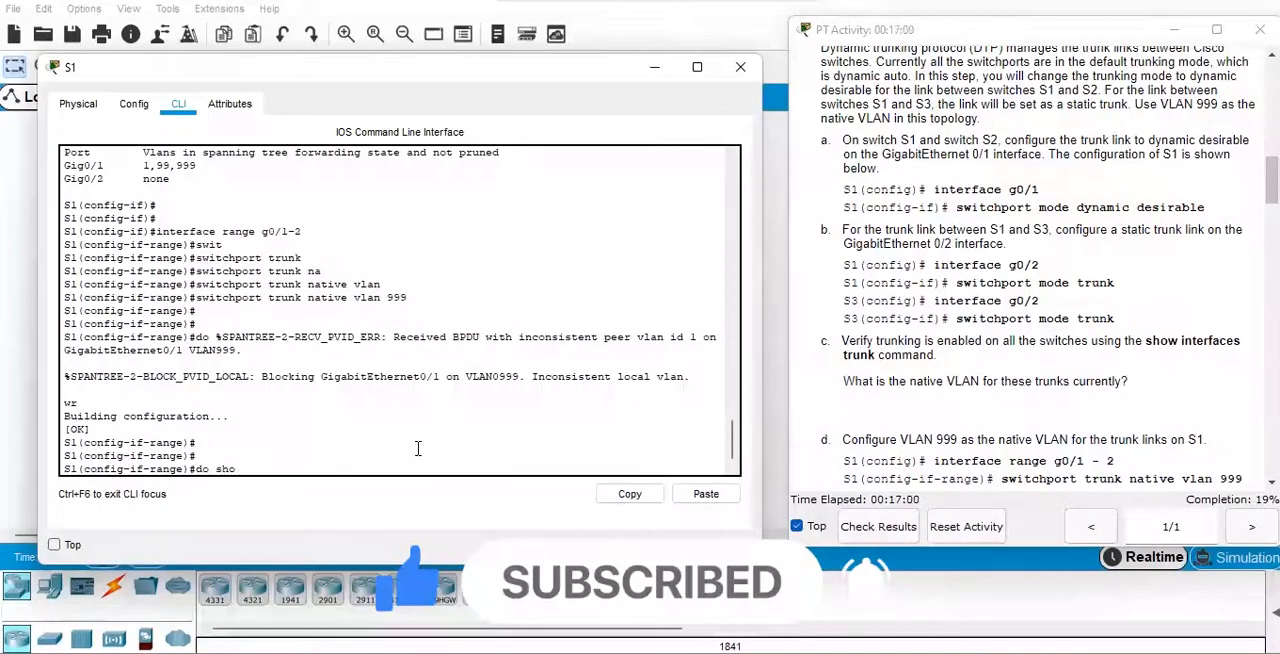
pyautogui.write('w inter trunk')
pyautogui.press('Return')
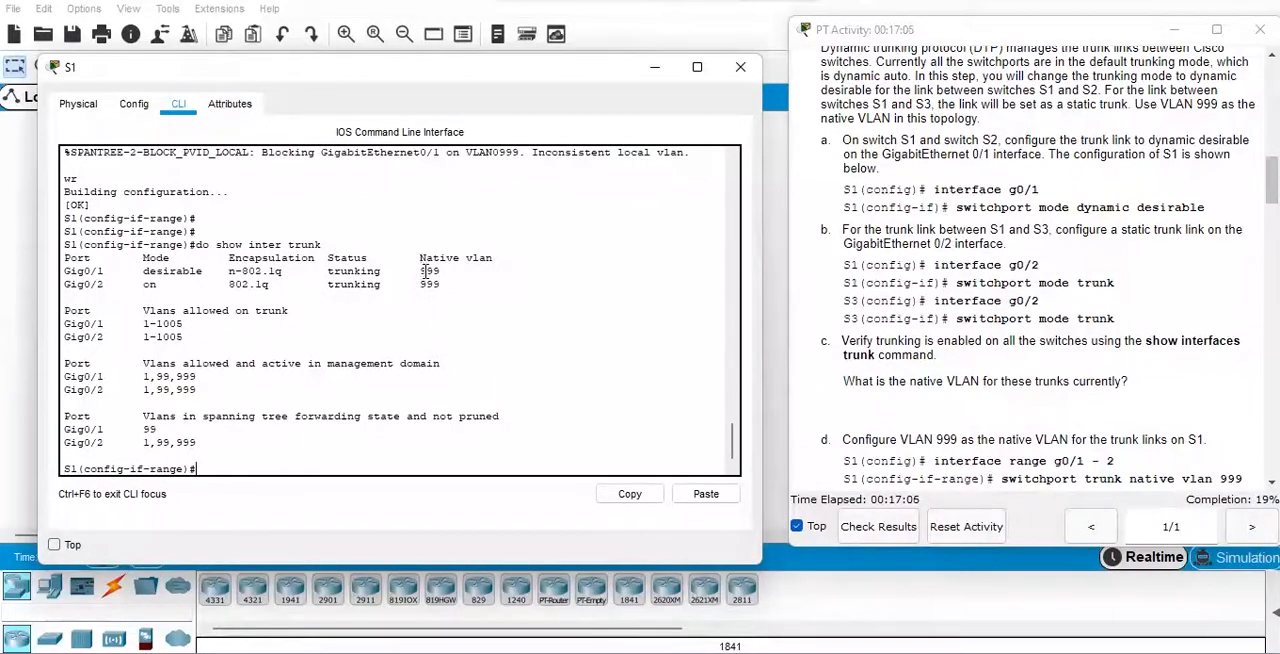
pyautogui.moveTo(421, 271)
pyautogui.mouseDown()
pyautogui.moveTo(441, 271)
pyautogui.moveTo(424, 284)
pyautogui.moveTo(441, 284)
pyautogui.mouseUp()
pyautogui.click(350, 450)
# Exit interface range configuration on S1 and close the switch's window.
pyautogui.write('exit')
pyautogui.press('Return')
pyautogui.press('Return')
pyautogui.press('Return')
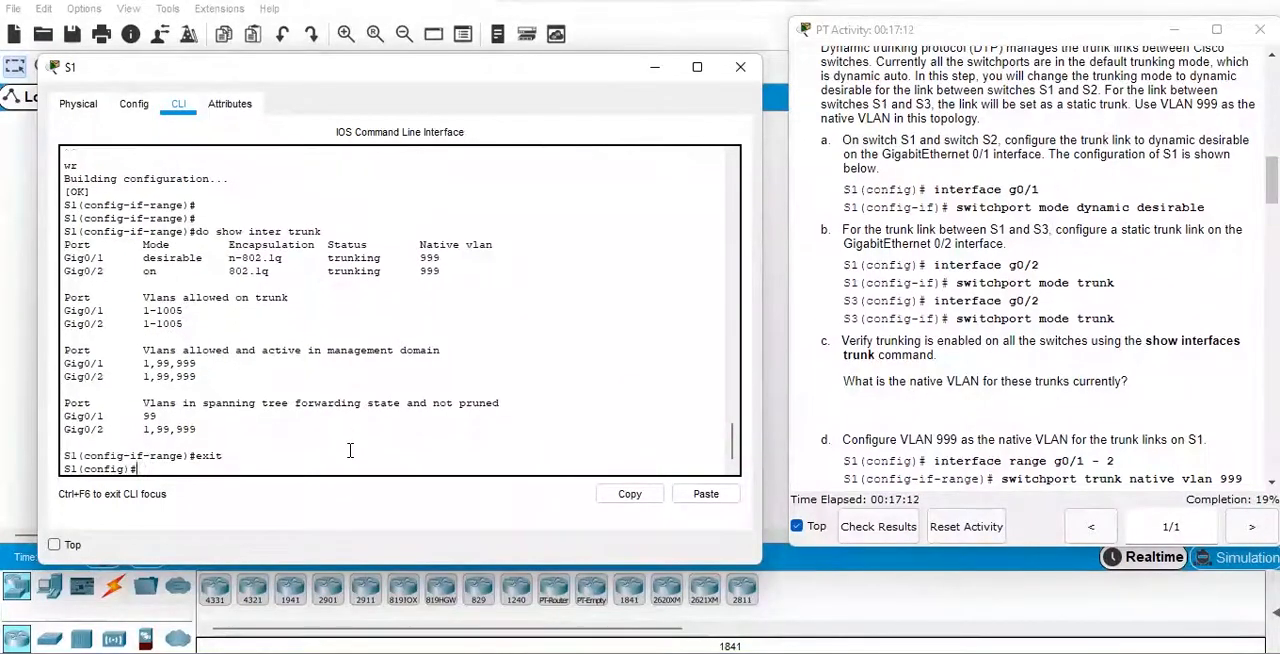
pyautogui.click(740, 68)
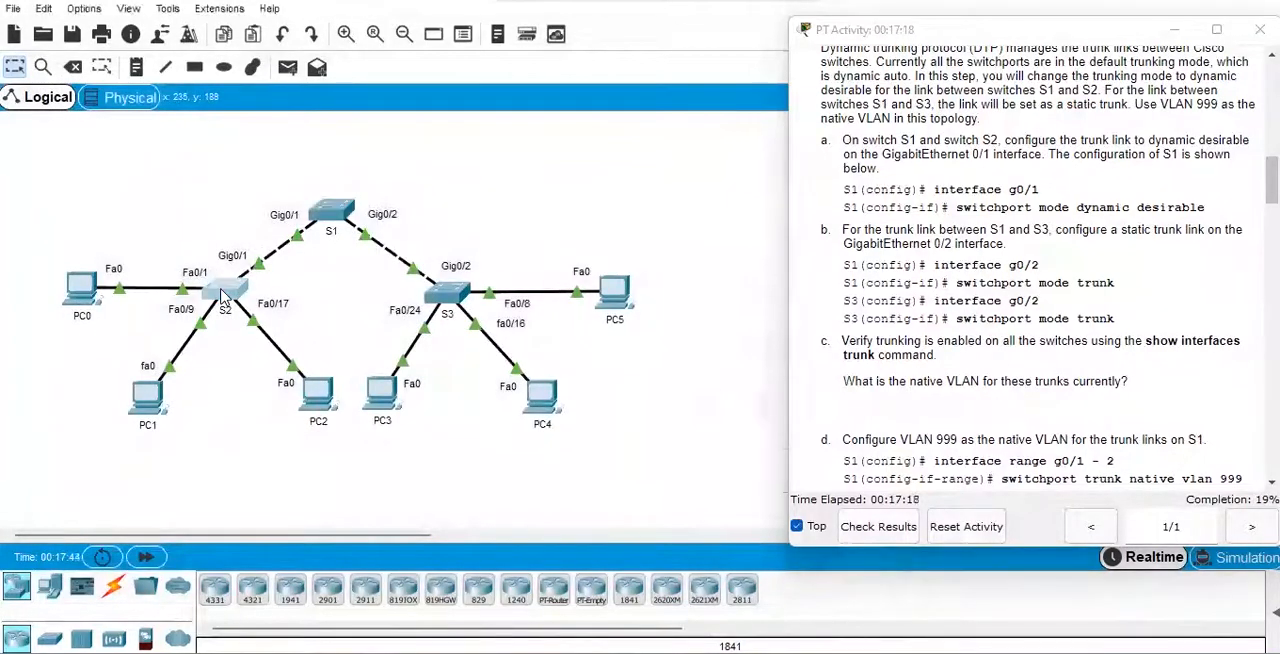
# Open the command line of switch S2 and widen its window beside the activity instructions.
pyautogui.click(224, 294)
pyautogui.click(520, 97)
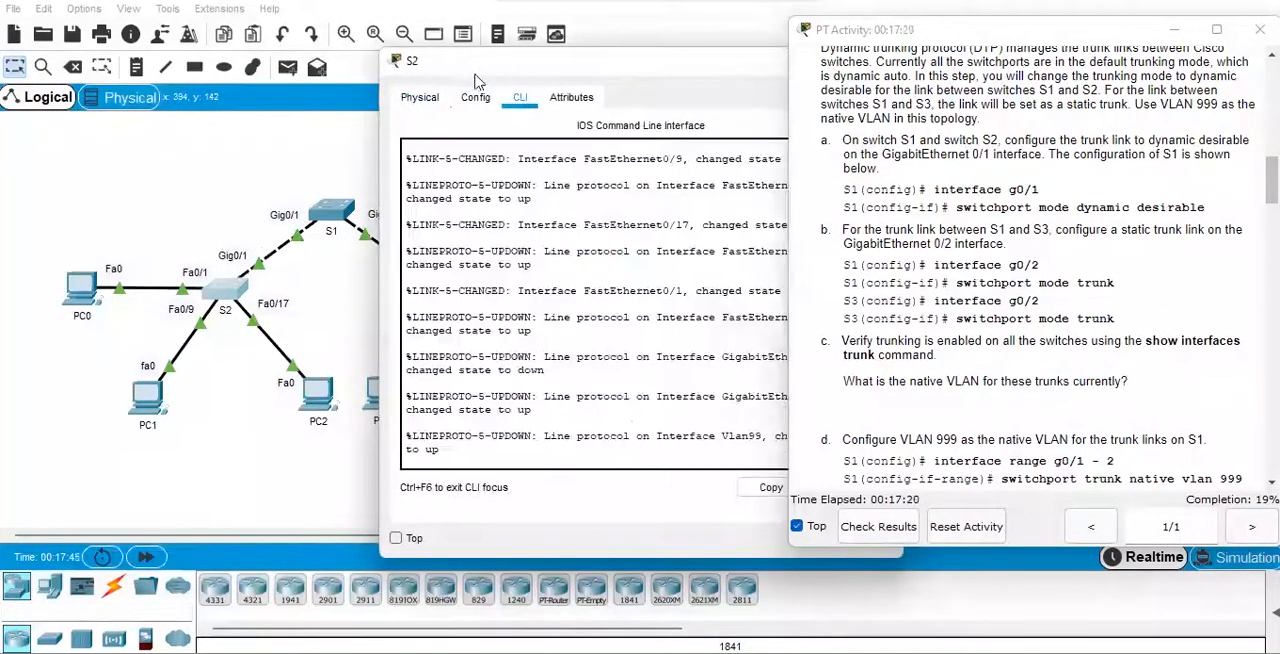
pyautogui.moveTo(476, 80); pyautogui.dragTo(138, 119)
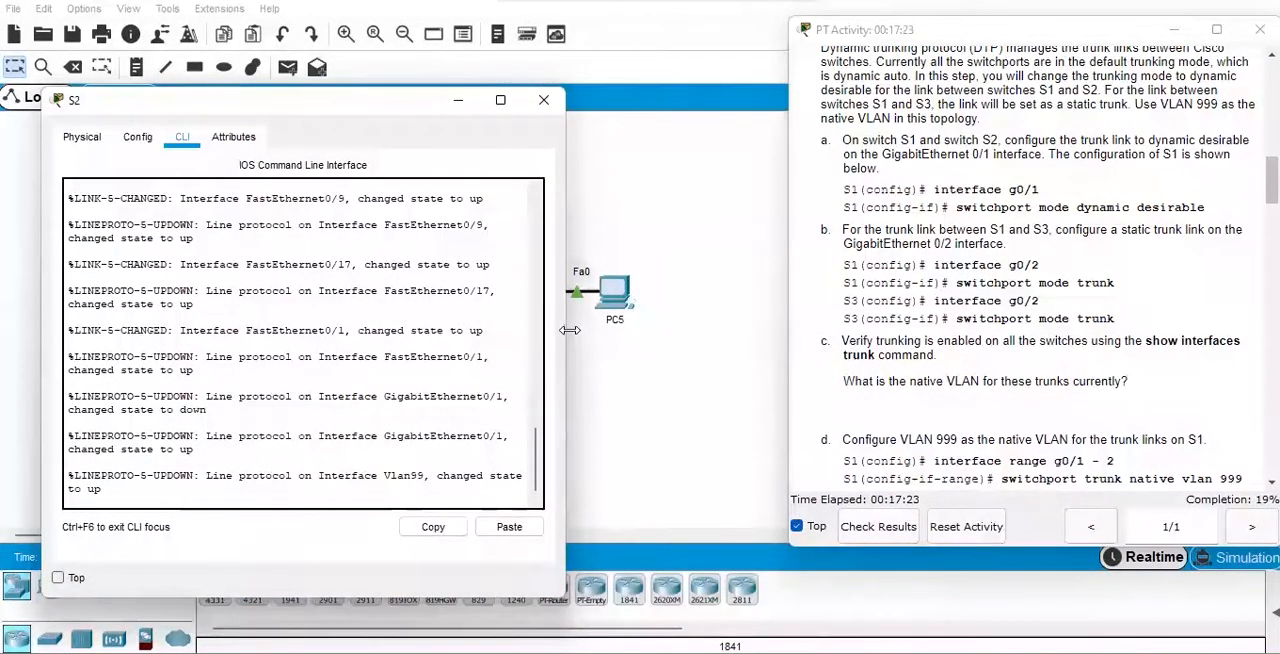
pyautogui.moveTo(569, 330); pyautogui.dragTo(781, 330)
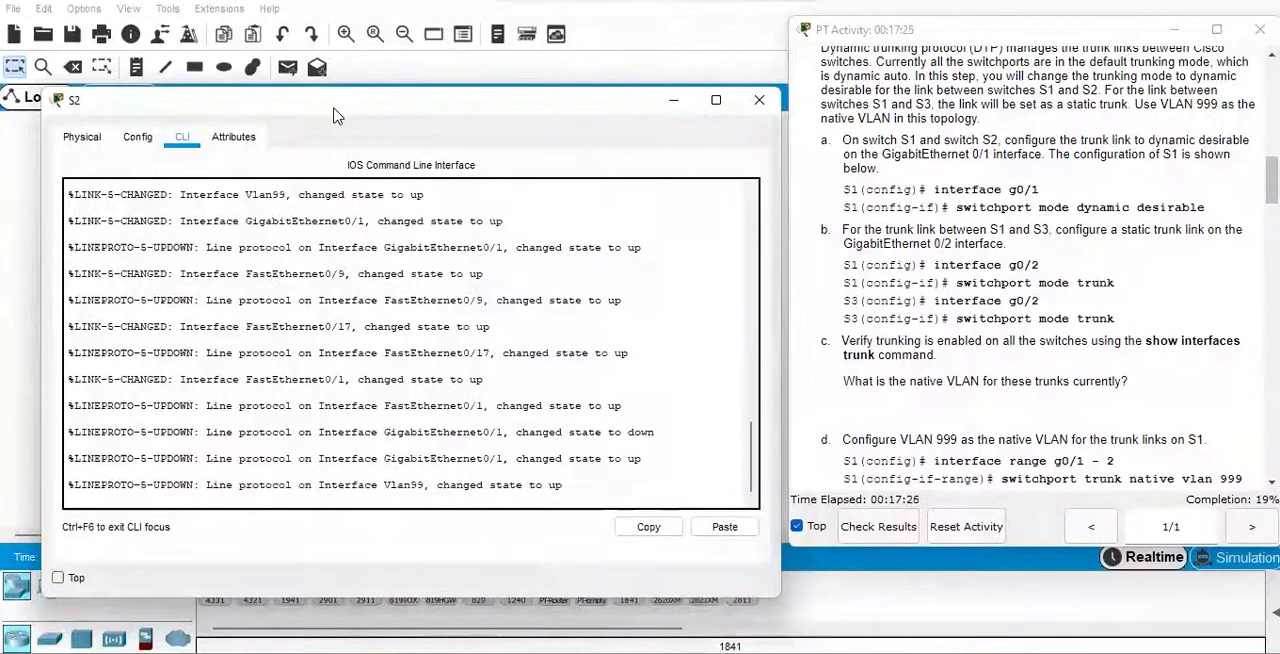
pyautogui.moveTo(330, 118); pyautogui.dragTo(290, 113)
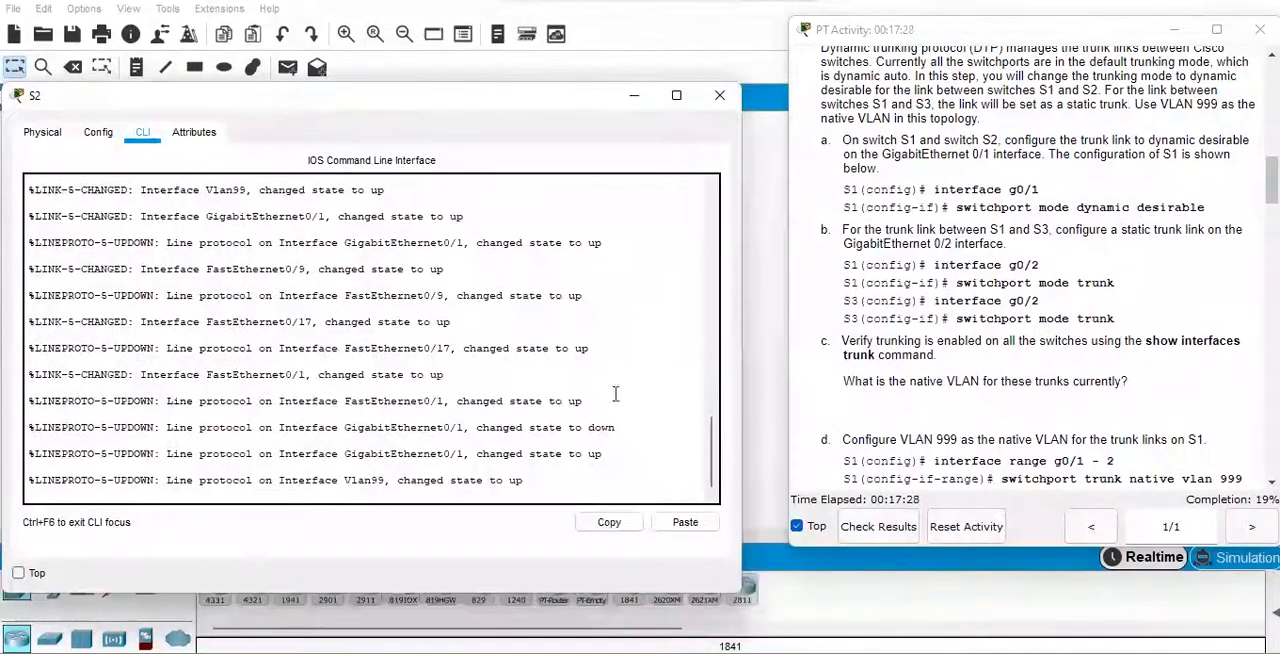
# Enter global configuration mode on S2 with "en" and "conf t".
pyautogui.press('Return')
pyautogui.press('Return')
pyautogui.press('Return')
pyautogui.write('en')
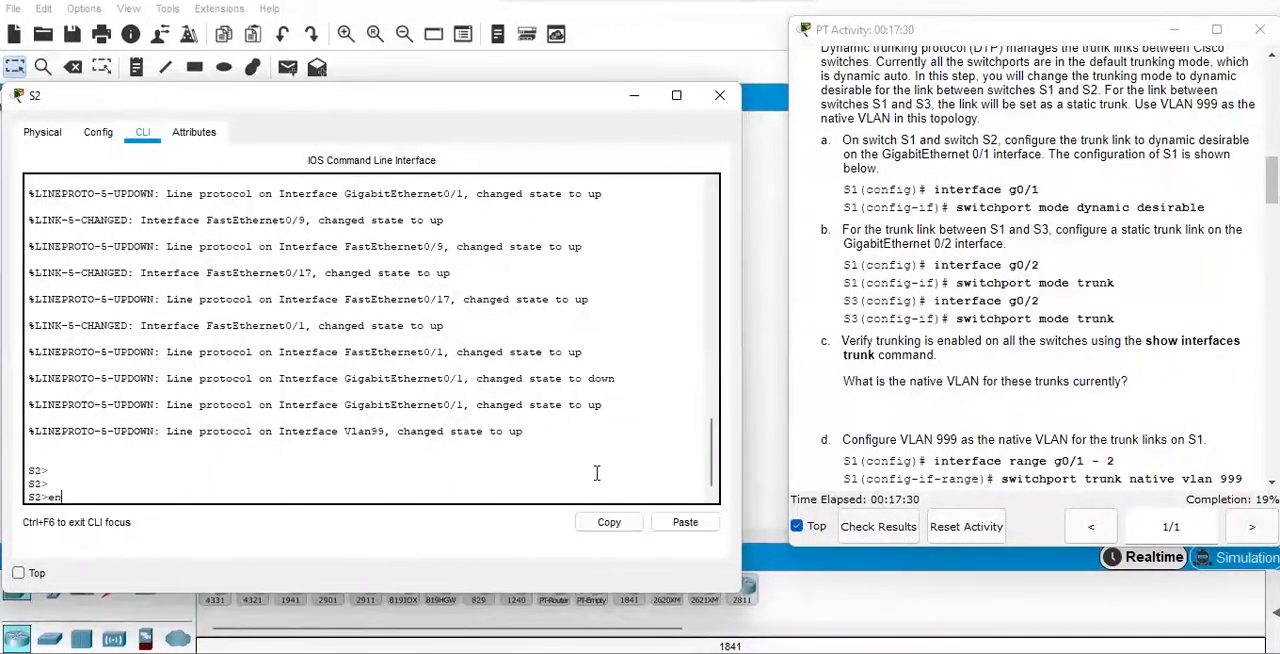
pyautogui.press('Return')
pyautogui.press('Return')
pyautogui.press('Return')
pyautogui.write('conf t')
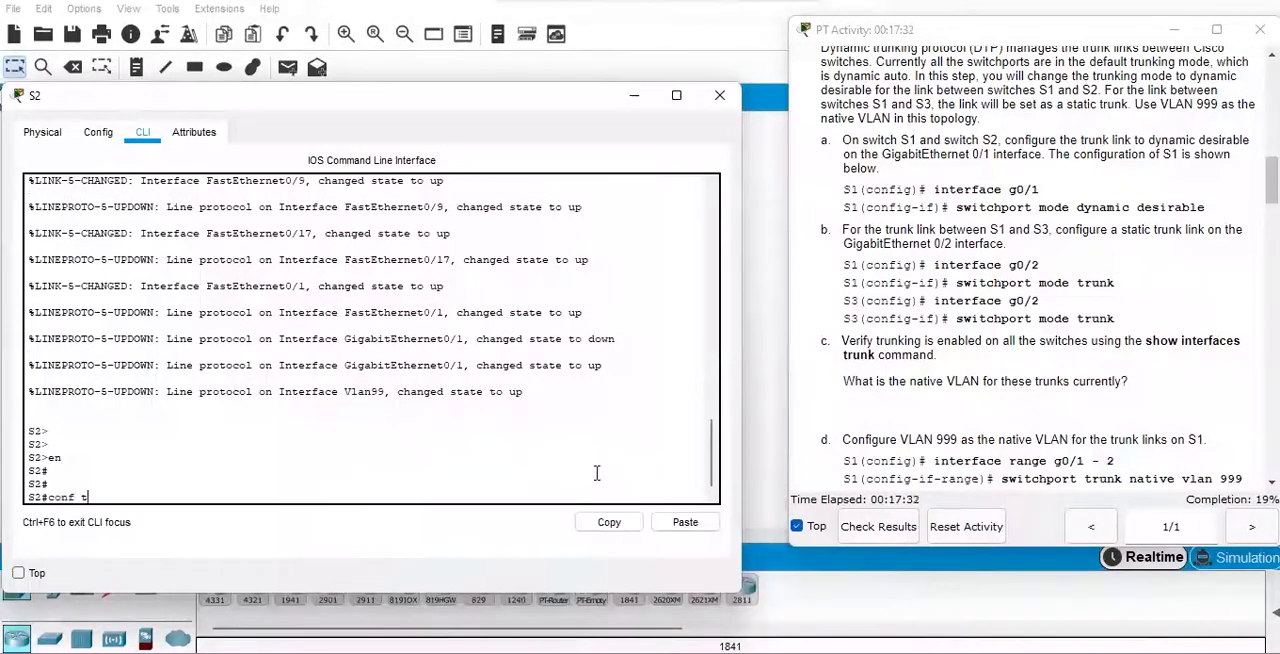
pyautogui.press('Return')
pyautogui.press('Return')
pyautogui.press('Return')
# Configure interface g0/1 on S2 as a dynamic trunk with "switchport mode dynamic desirable".
pyautogui.write('int g0/1')
pyautogui.press('Return')
pyautogui.write('swi')
pyautogui.press('Tab')
pyautogui.write('mode')
pyautogui.press('Tab')
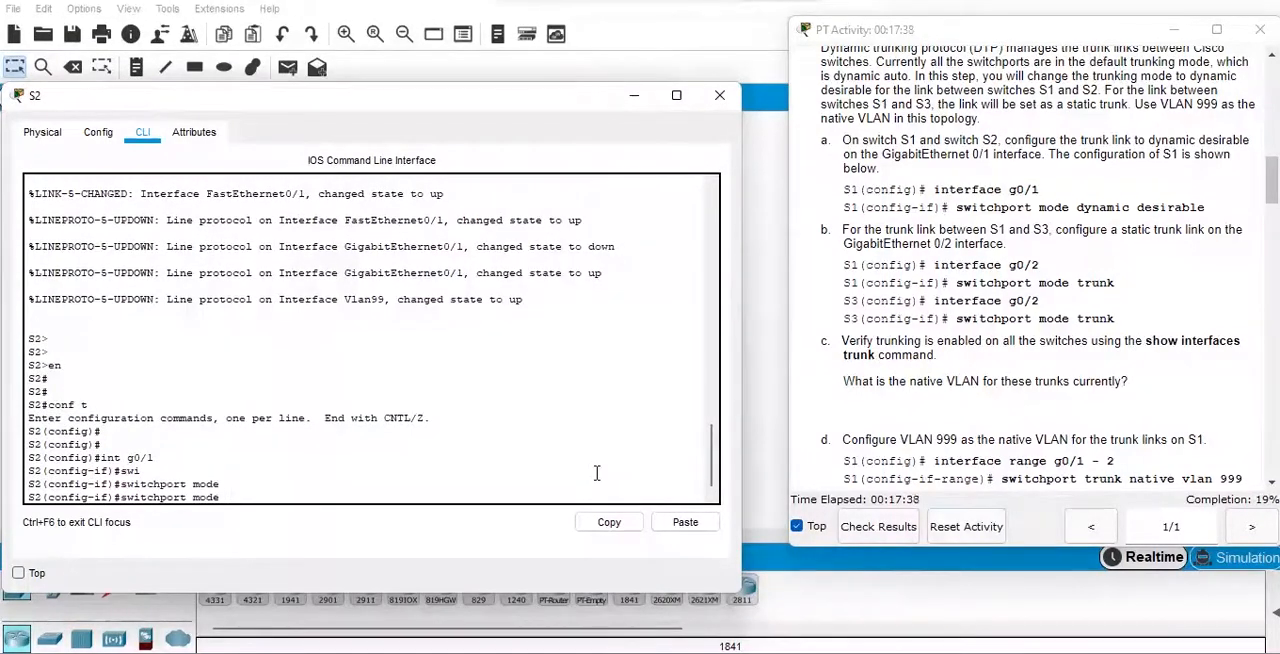
pyautogui.write('dyna')
pyautogui.press('Tab')
pyautogui.write('des')
pyautogui.press('Tab')
pyautogui.press('Return')
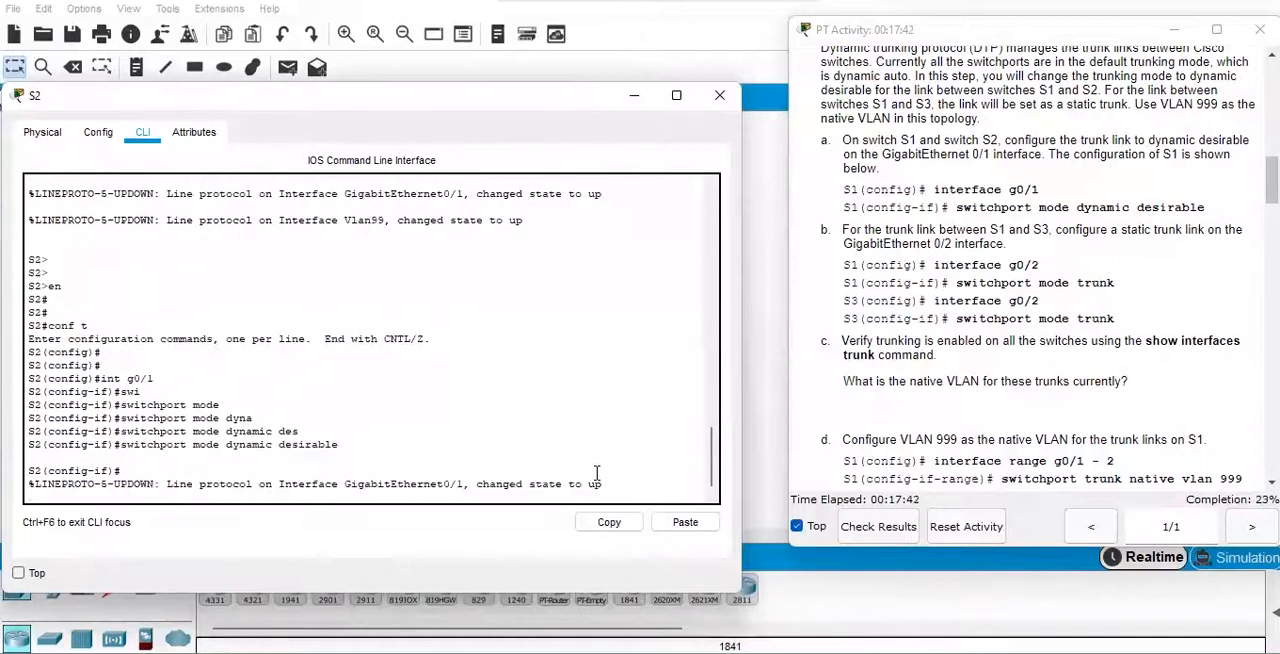
pyautogui.press('Return')
pyautogui.press('Return')
# Make VLAN 999 the native VLAN on S2's interface g0/1 with "switchport trunk native vlan 999".
pyautogui.write('do')
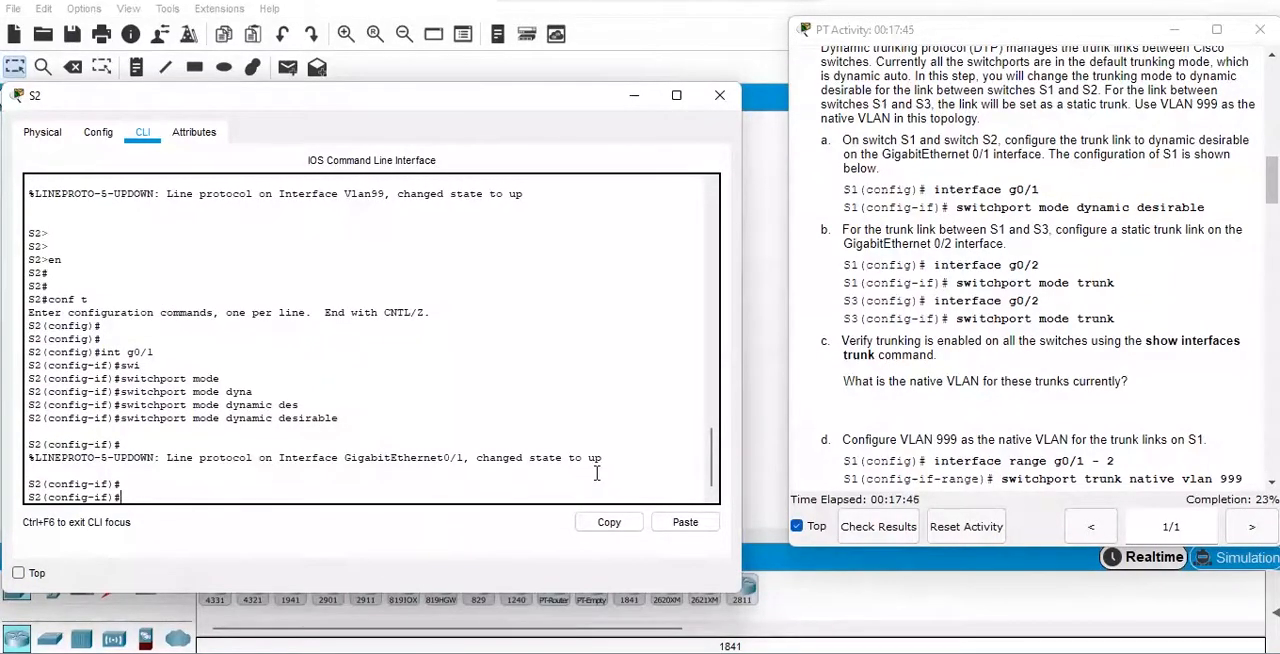
pyautogui.write('wi')
pyautogui.press('Tab')
pyautogui.write('tr')
pyautogui.press('Tab')
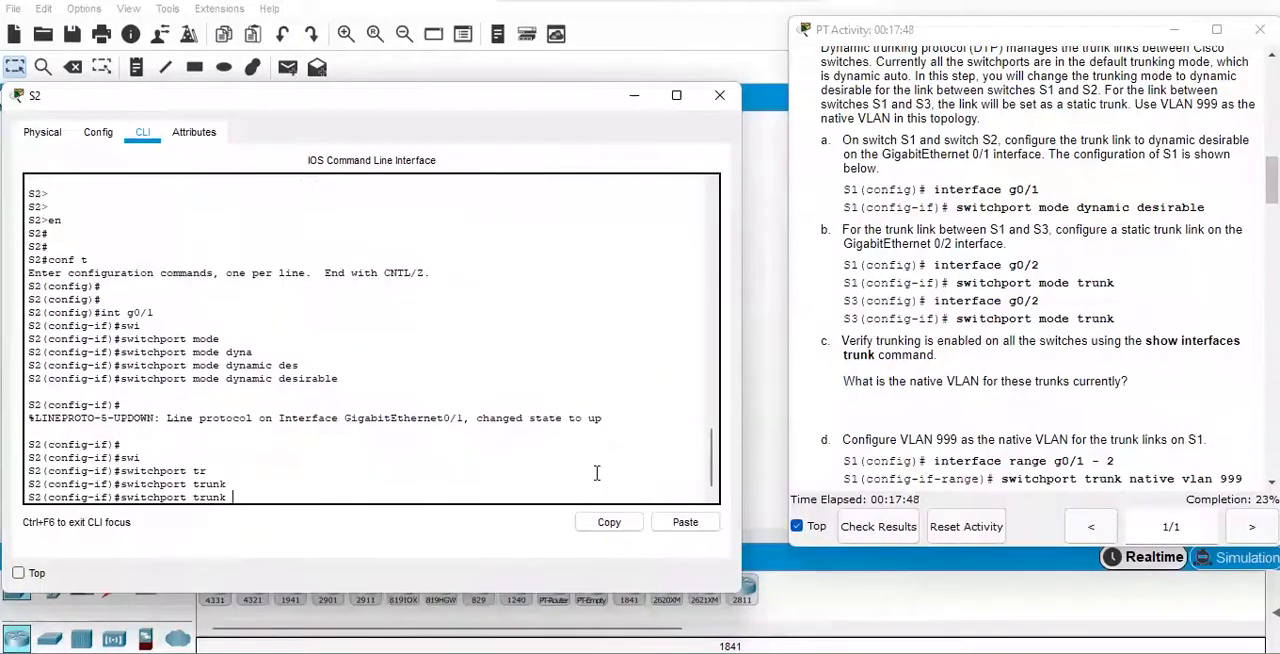
pyautogui.press('Tab')
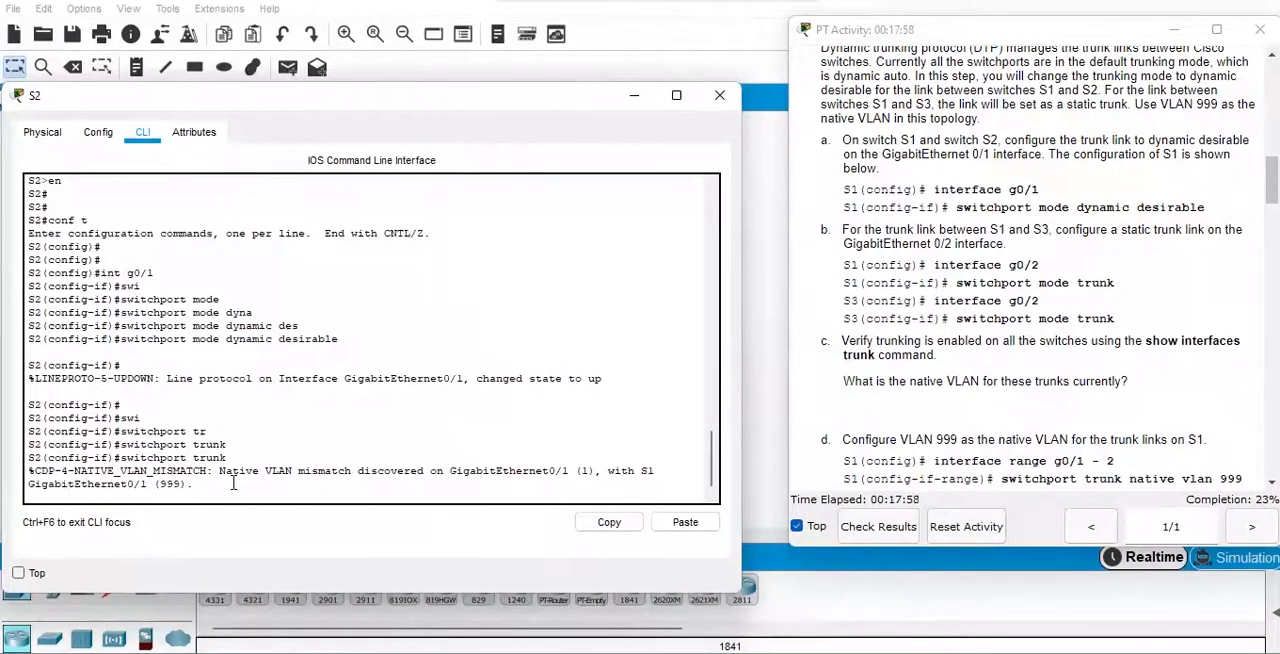
pyautogui.press('Tab')
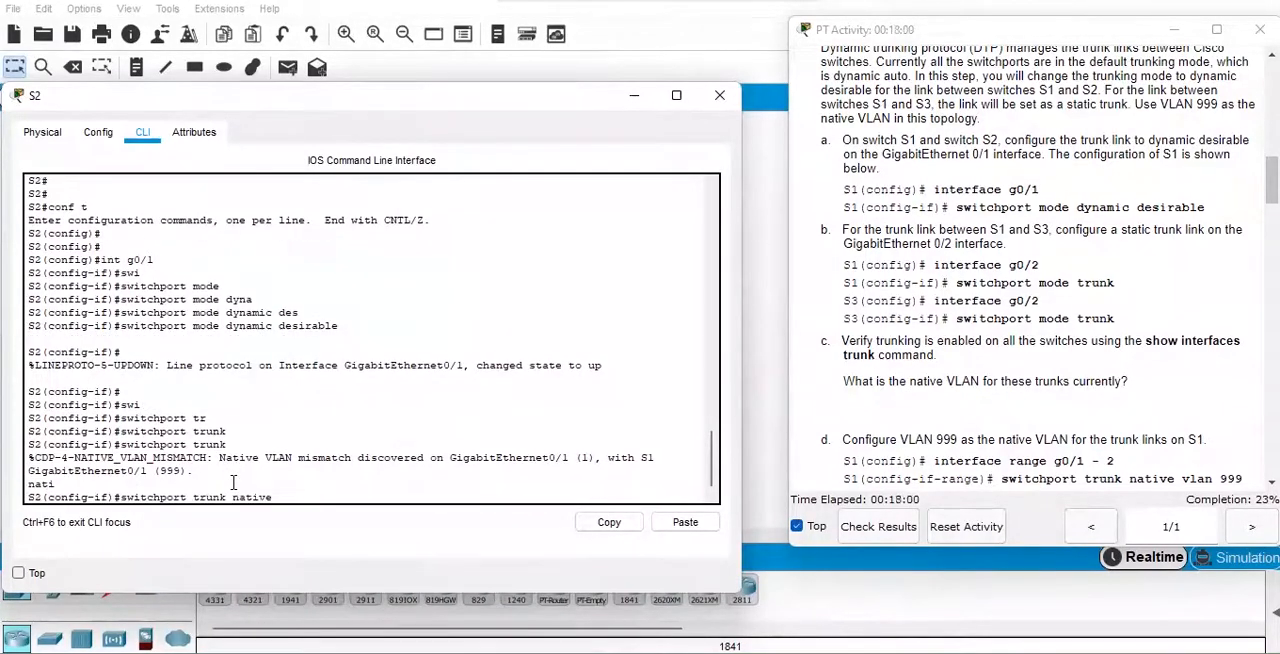
pyautogui.write('vlan')
pyautogui.press('Tab')
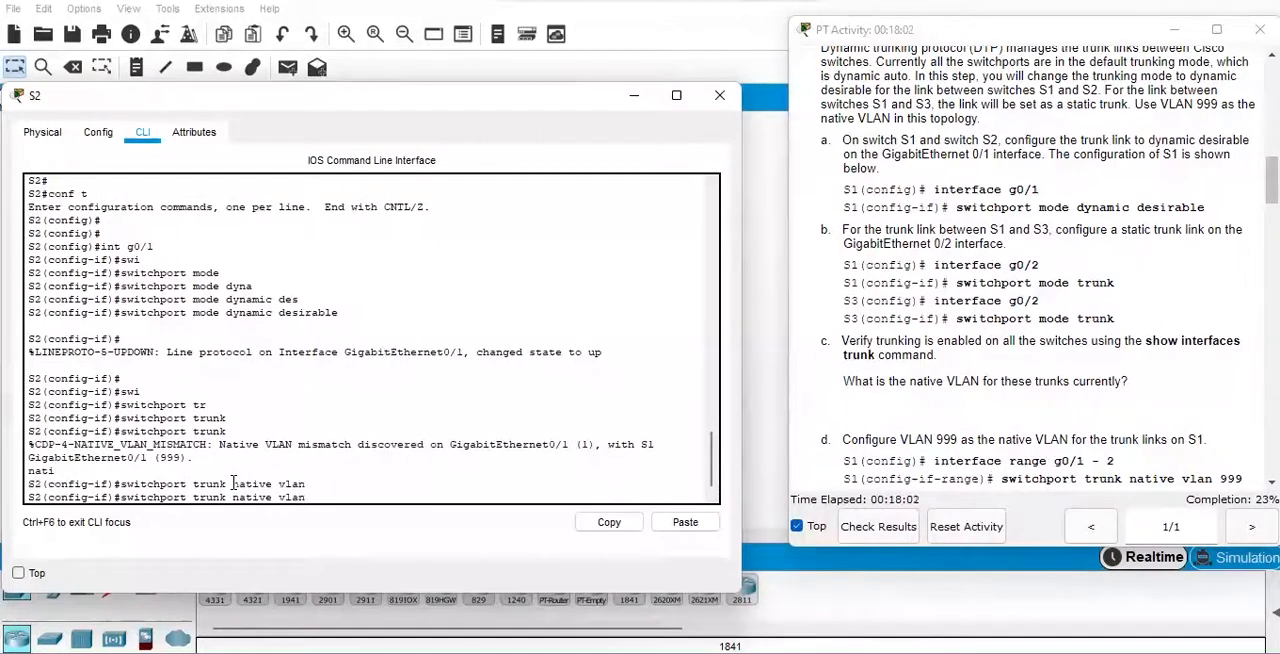
pyautogui.write('999')
pyautogui.press('Return')
pyautogui.press('Return')
pyautogui.press('Return')
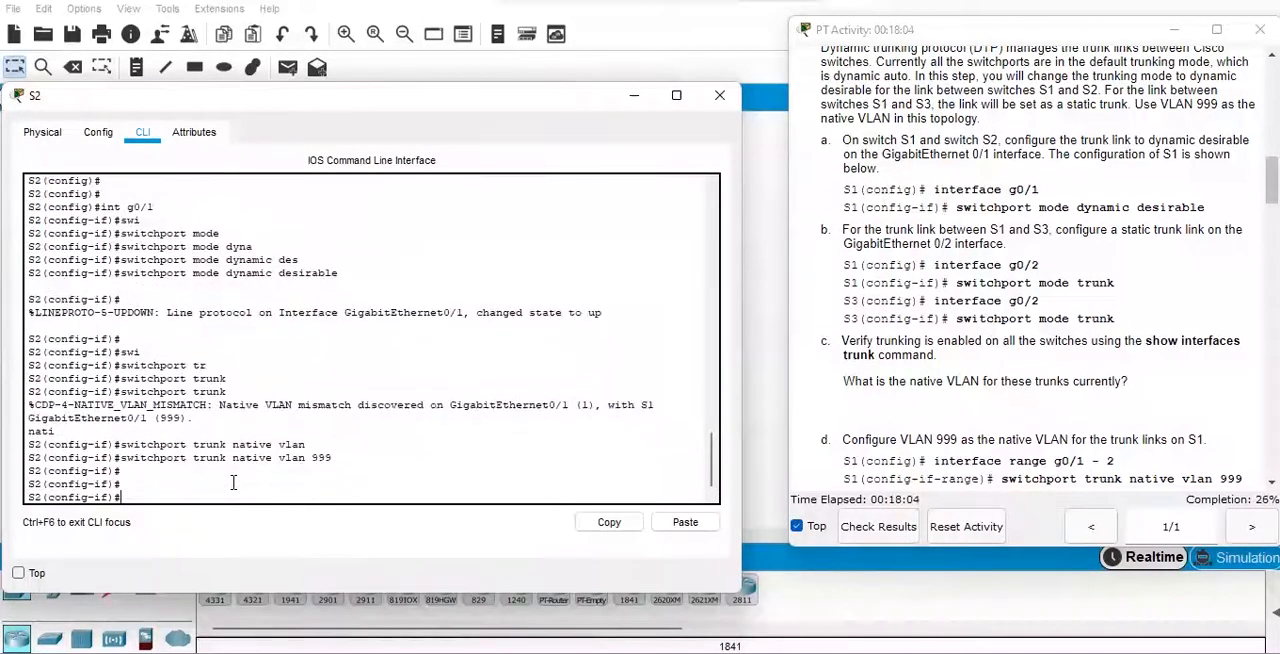
# Save S2's running configuration with "do wr".
pyautogui.write('do wr')
pyautogui.press('Return')
pyautogui.press('Return')
pyautogui.press('Return')
# Verify trunking on S2 with "do show inter trunk", highlighting Gig0/1's mode and native VLAN, and close the switch's window.
pyautogui.write('do show')
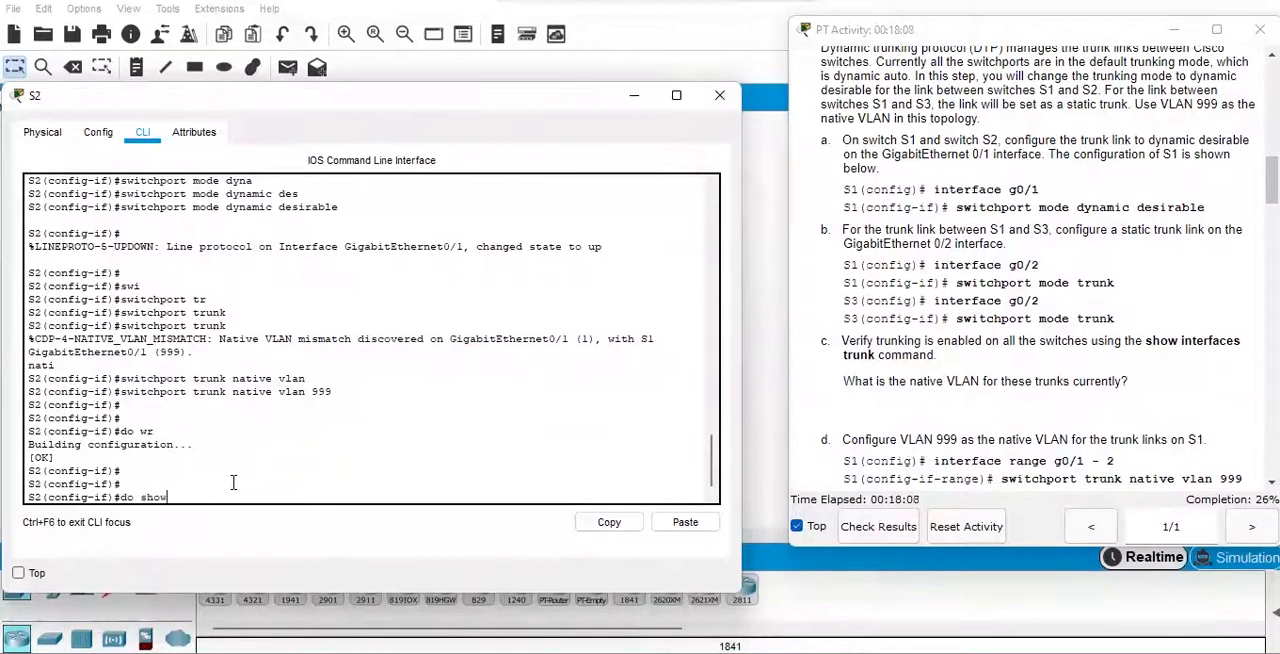
pyautogui.write(' inter trunk')
pyautogui.press('Return')
pyautogui.press('Return')
pyautogui.press('Return')
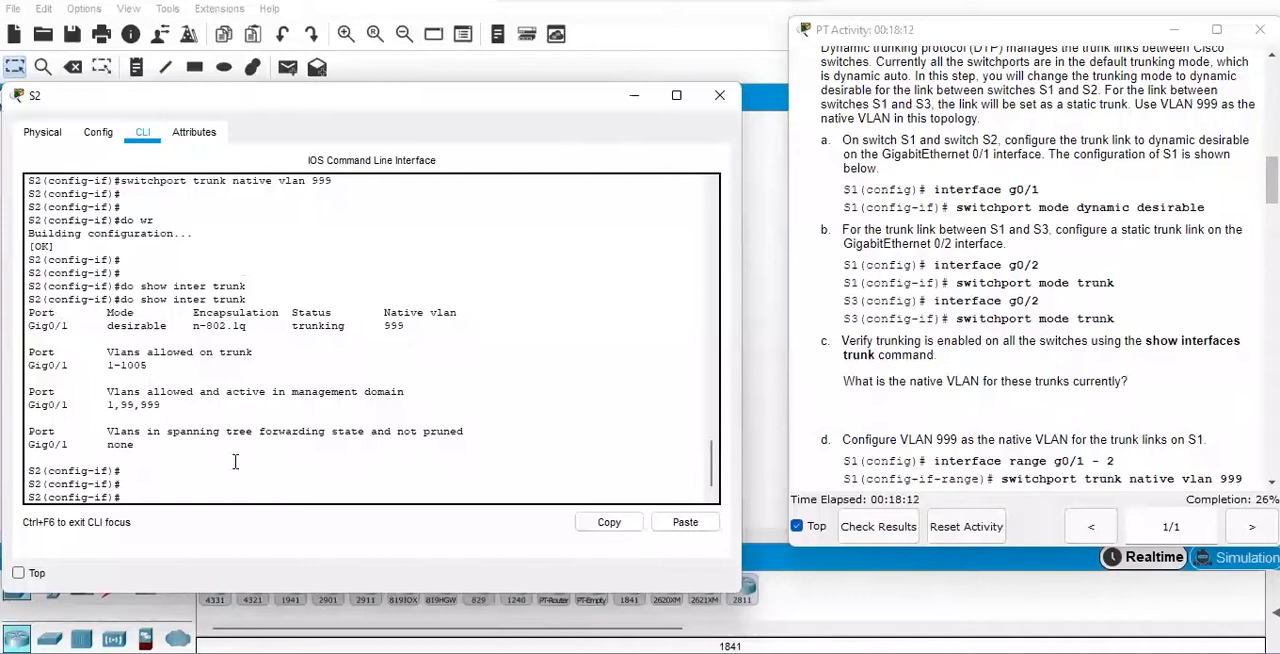
pyautogui.moveTo(106, 325); pyautogui.dragTo(167, 326)
pyautogui.moveTo(389, 325); pyautogui.dragTo(413, 325)
pyautogui.click(316, 496)
pyautogui.click(722, 104)
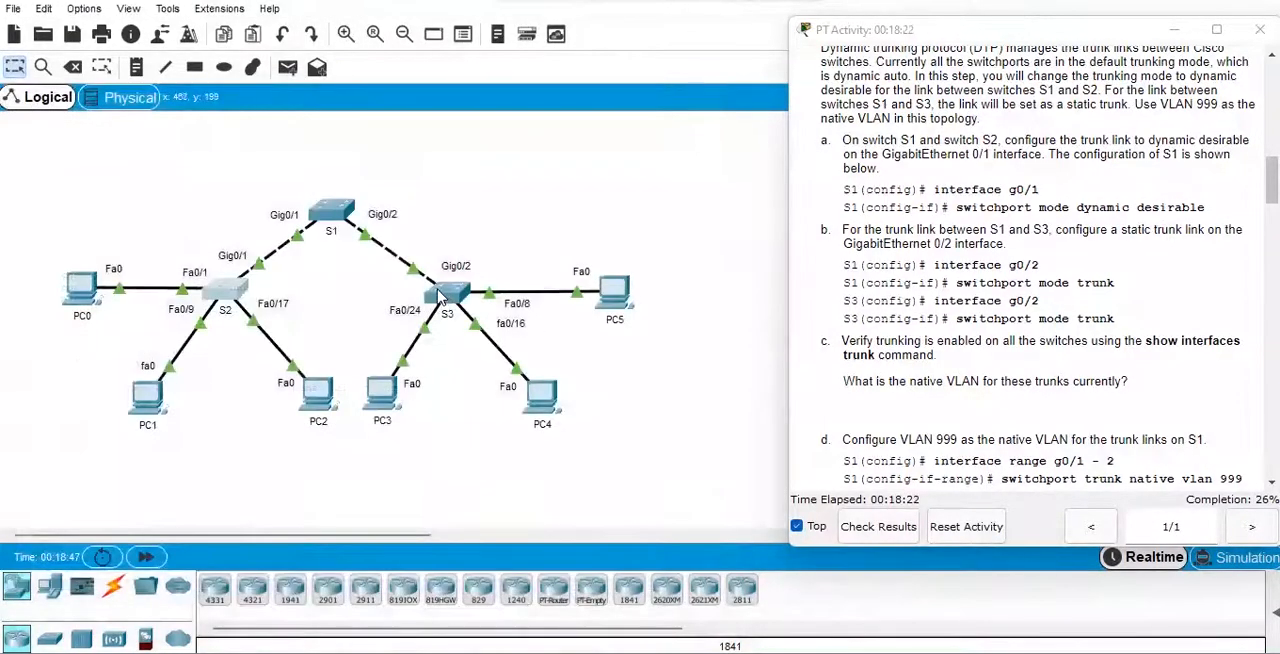
# Open the command line of switch S3 and widen its window beside the activity instructions.
pyautogui.click(485, 300)
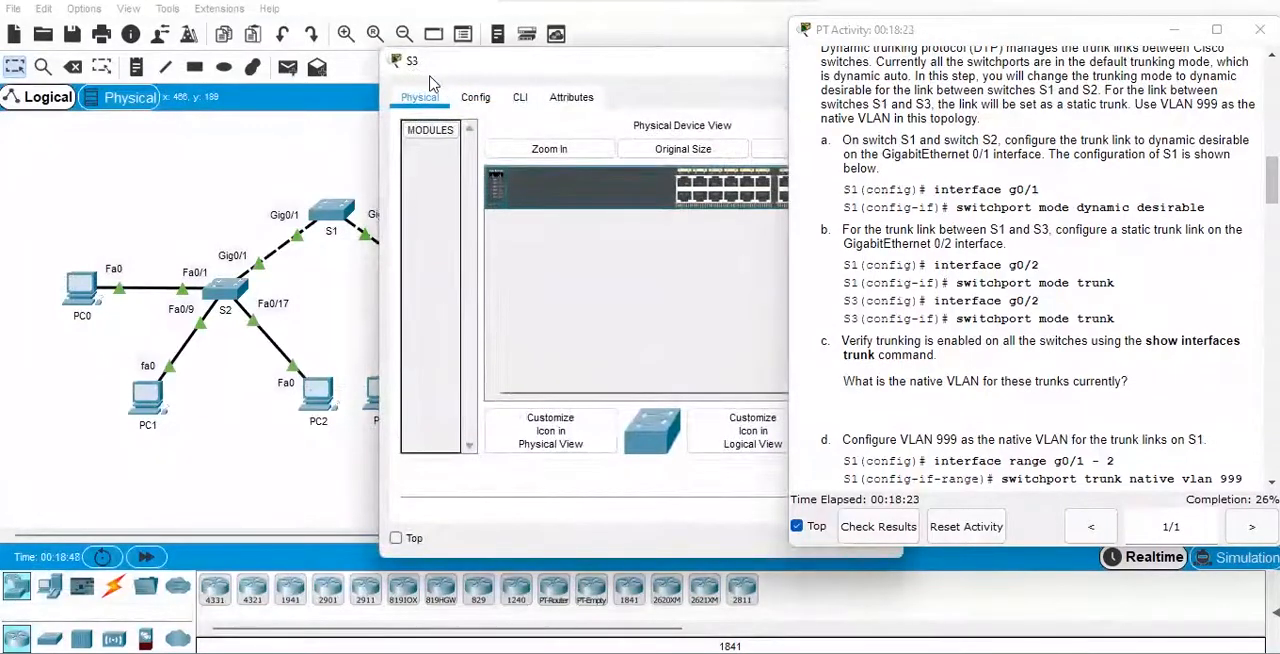
pyautogui.moveTo(430, 74); pyautogui.dragTo(65, 113)
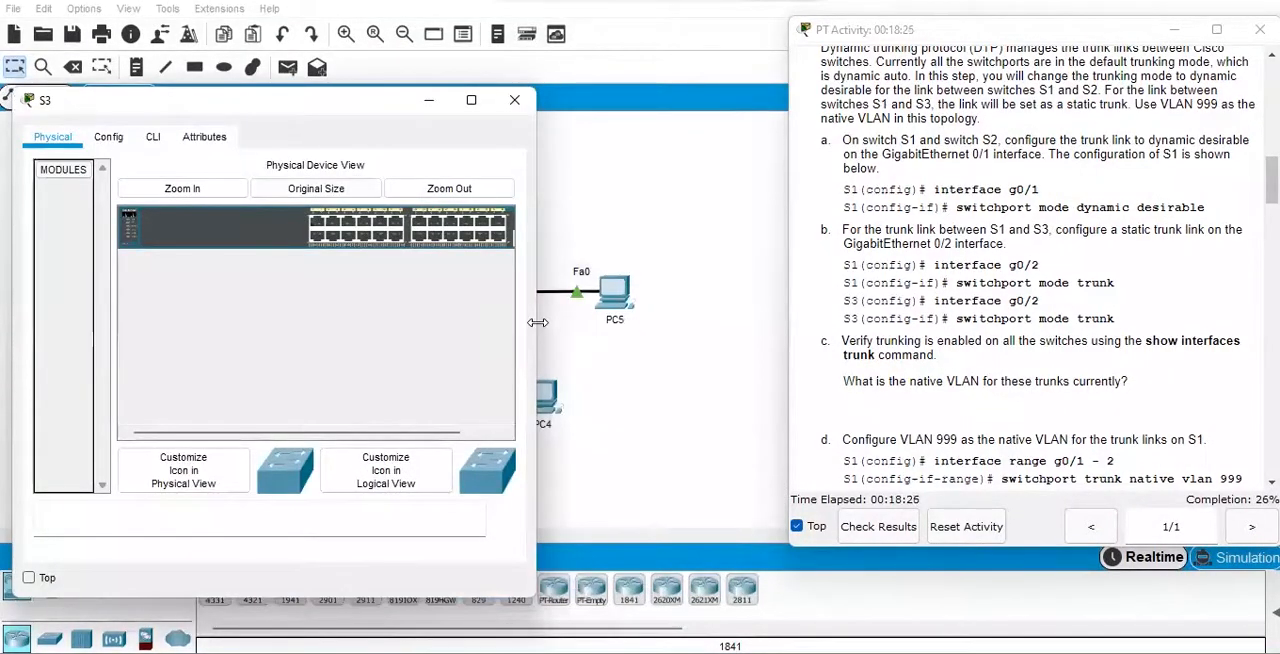
pyautogui.moveTo(538, 322); pyautogui.dragTo(766, 320)
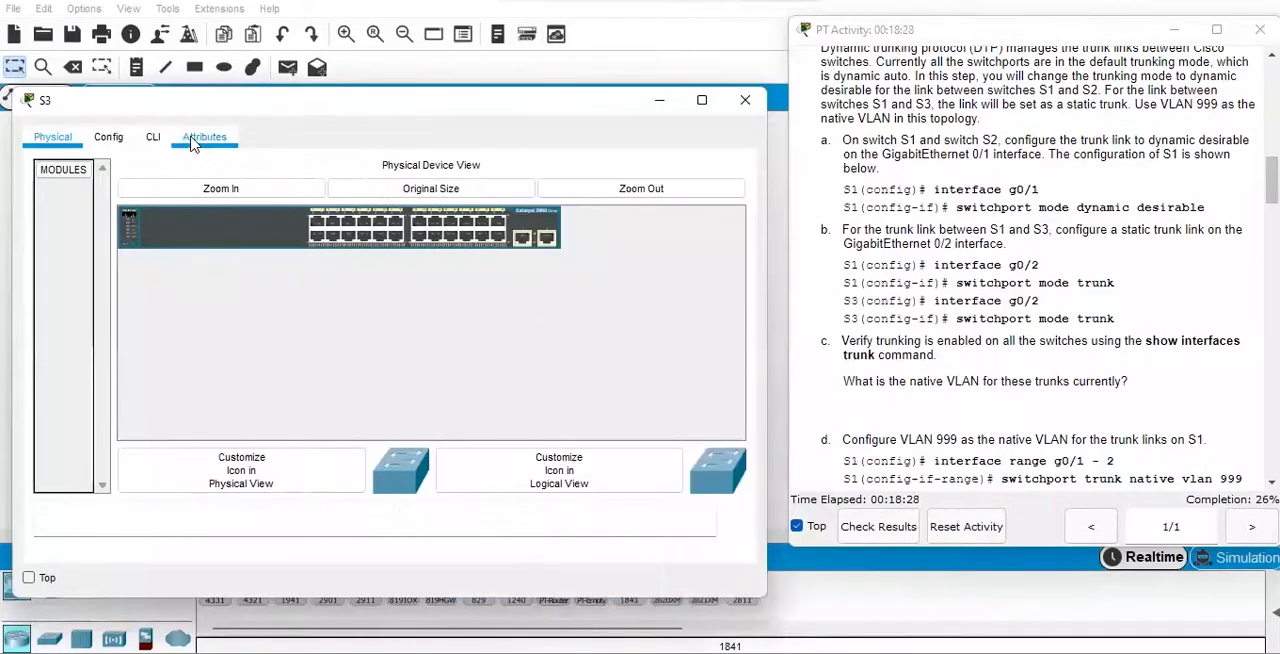
pyautogui.click(153, 137)
# Enter privileged EXEC mode on S3 with "en".
pyautogui.press('Return')
pyautogui.press('Return')
pyautogui.press('Return')
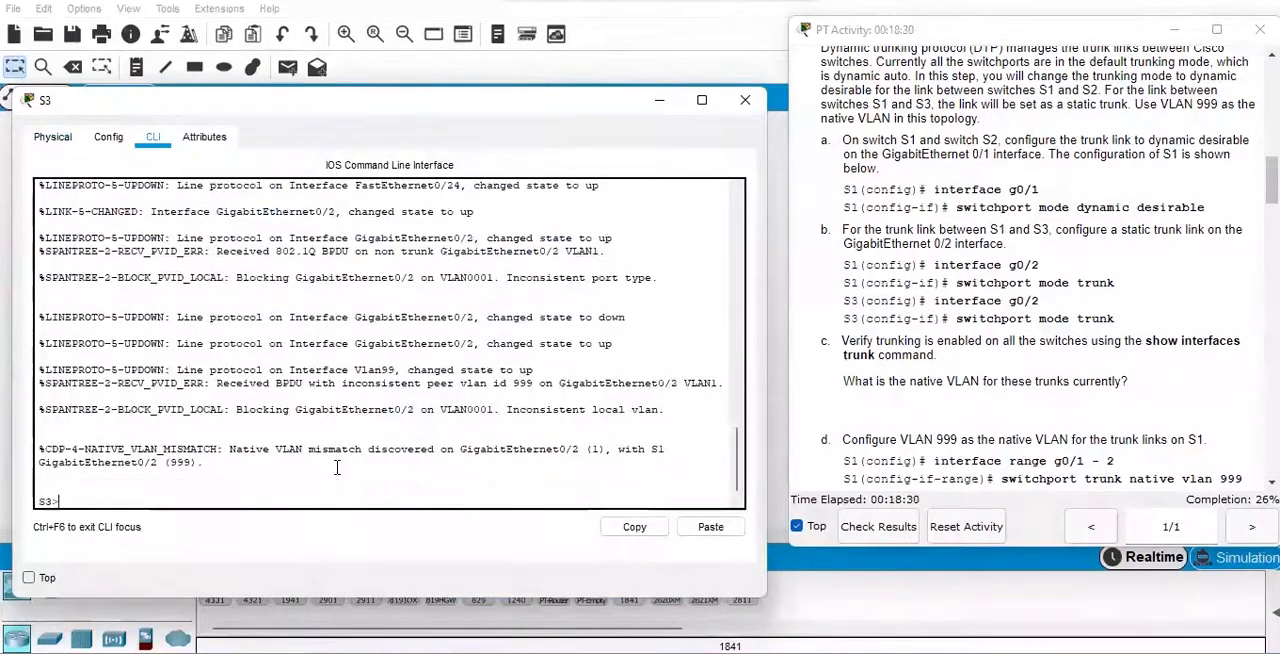
pyautogui.write('en')
pyautogui.press('Return')
pyautogui.press('Return')
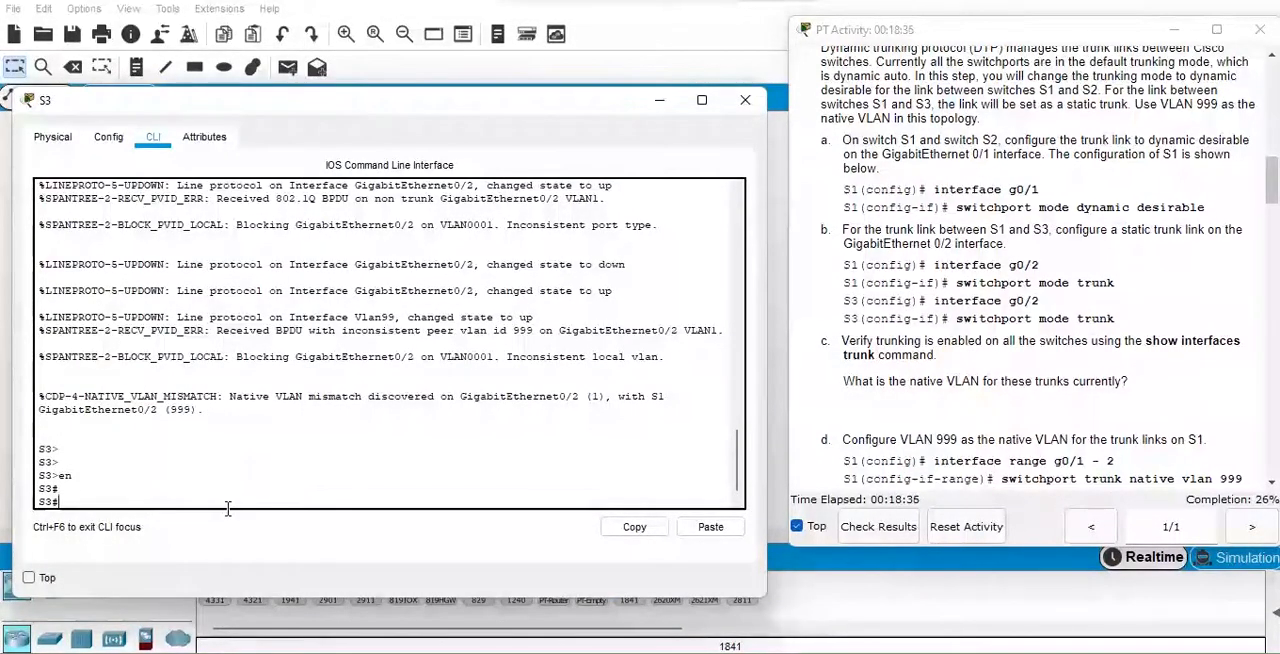
# Enter global configuration mode on S3 with "conf t".
pyautogui.write('con')
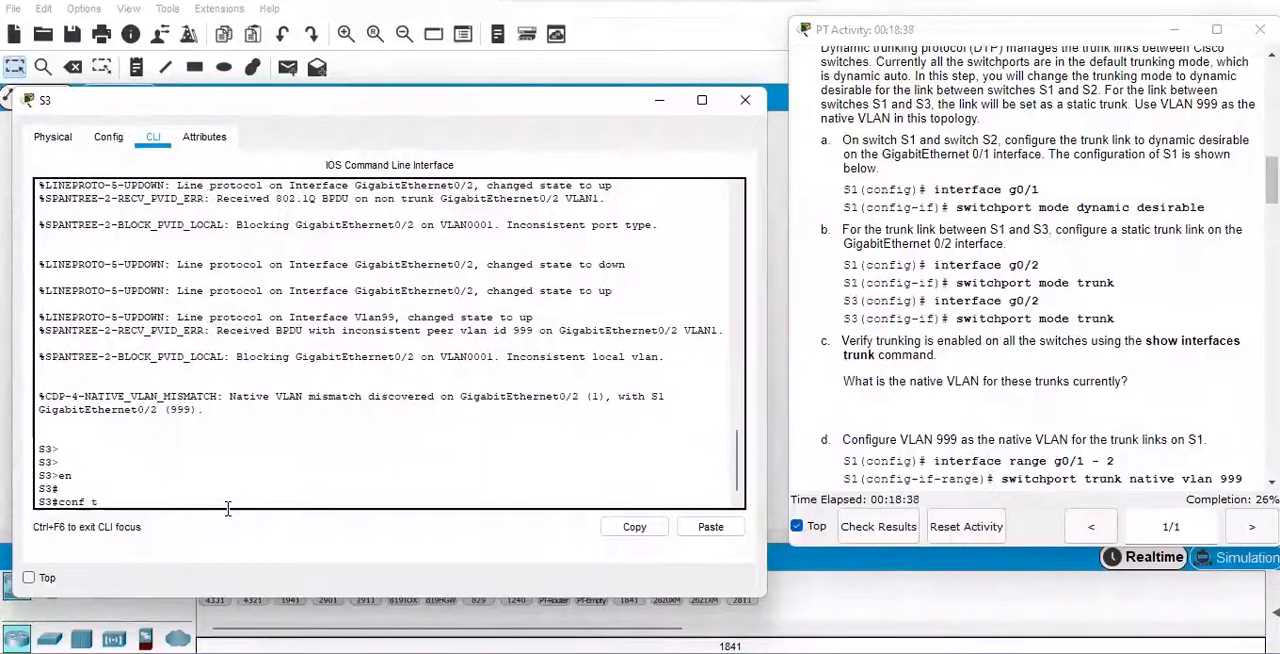
pyautogui.write('f t')
pyautogui.press('Return')
pyautogui.press('Return')
pyautogui.press('Return')
# Check S3's uplink port in the topology and enter its interface configuration with "int g0/2".
pyautogui.write('int g0')
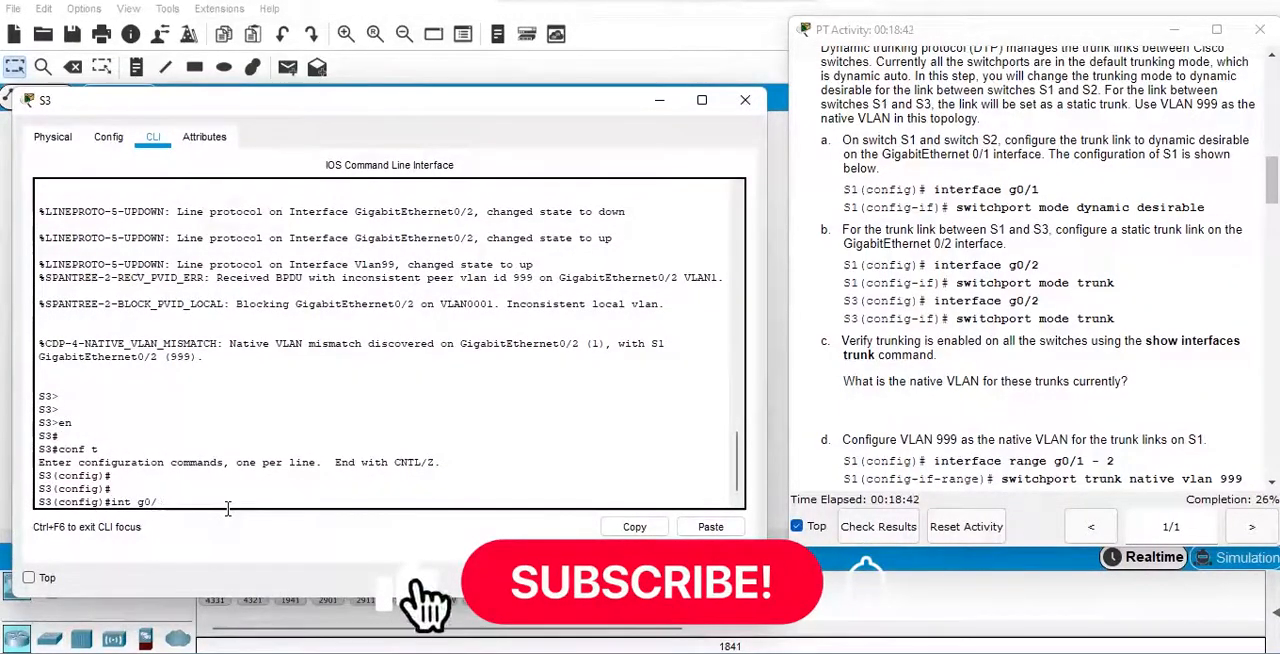
pyautogui.write('/2')
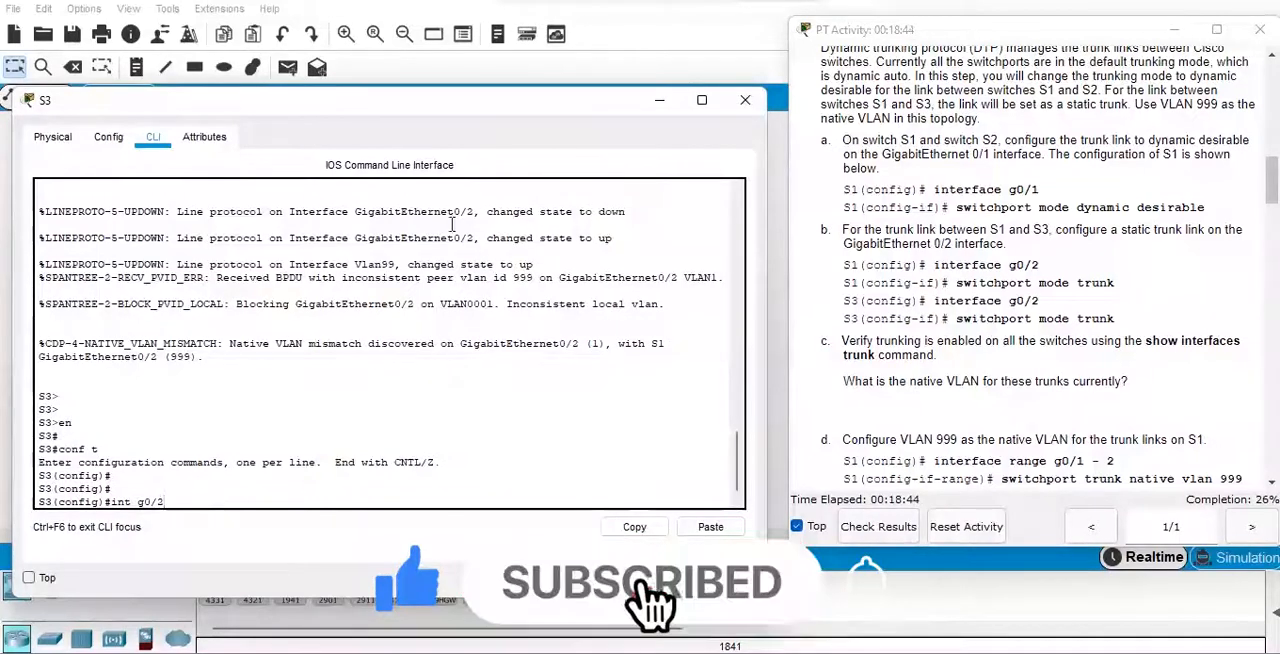
pyautogui.click(658, 104)
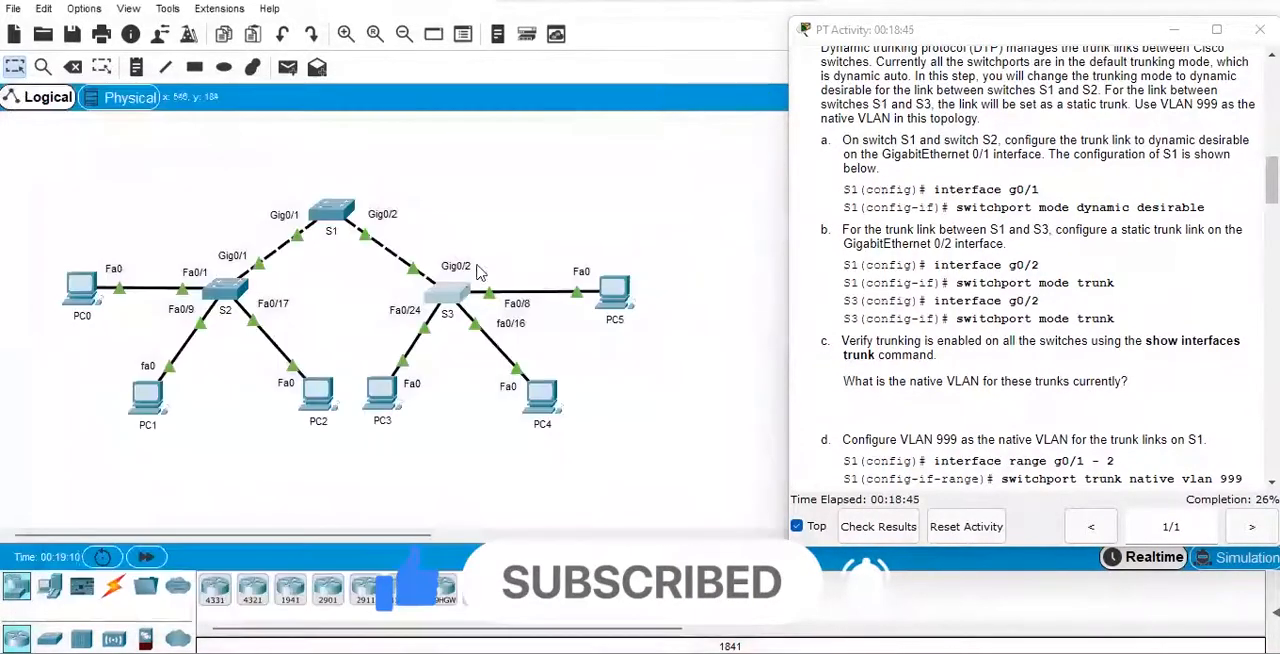
pyautogui.moveTo(568, 652)
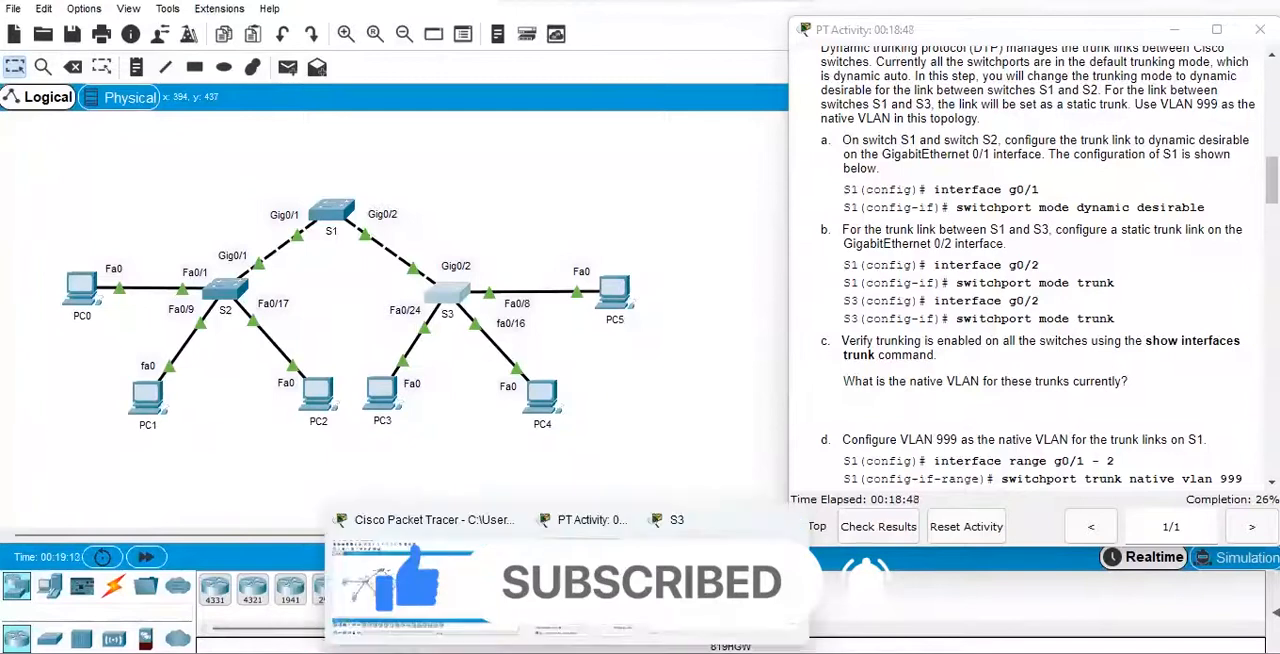
pyautogui.click(690, 588)
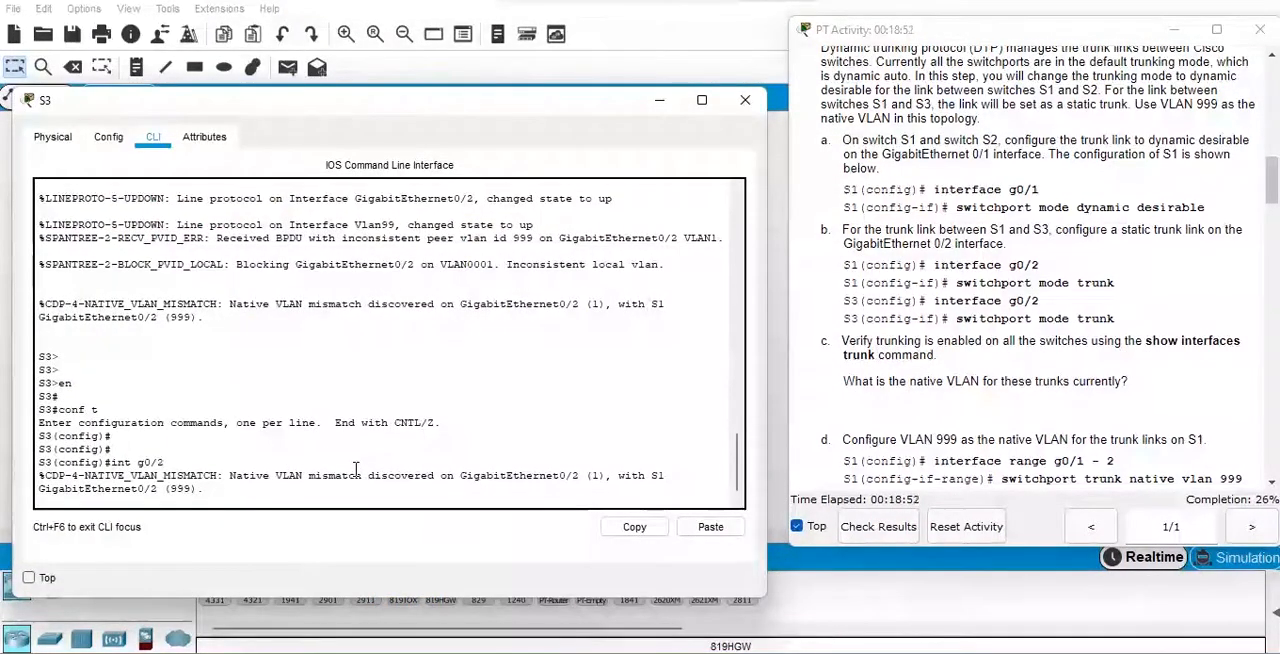
pyautogui.press('Return')
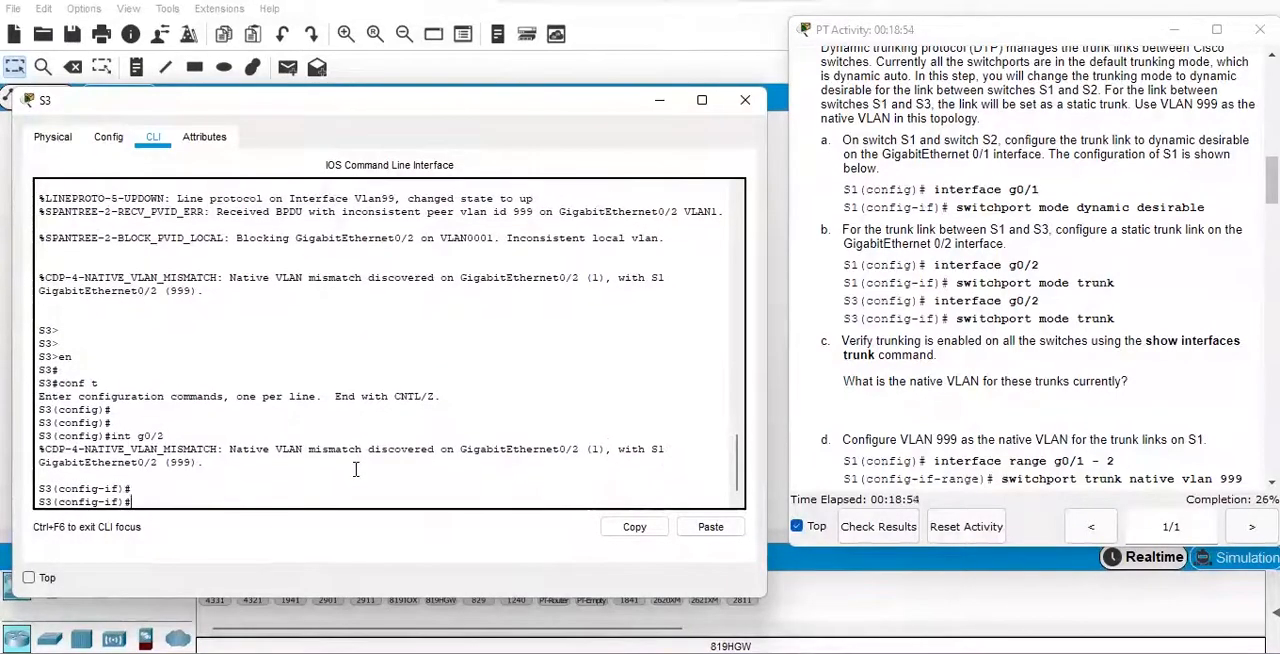
# Set S3's GigabitEthernet 0/2 as a static trunk with "switchport mode trunk".
pyautogui.write('swit')
pyautogui.press('Tab')
pyautogui.write('mode tr')
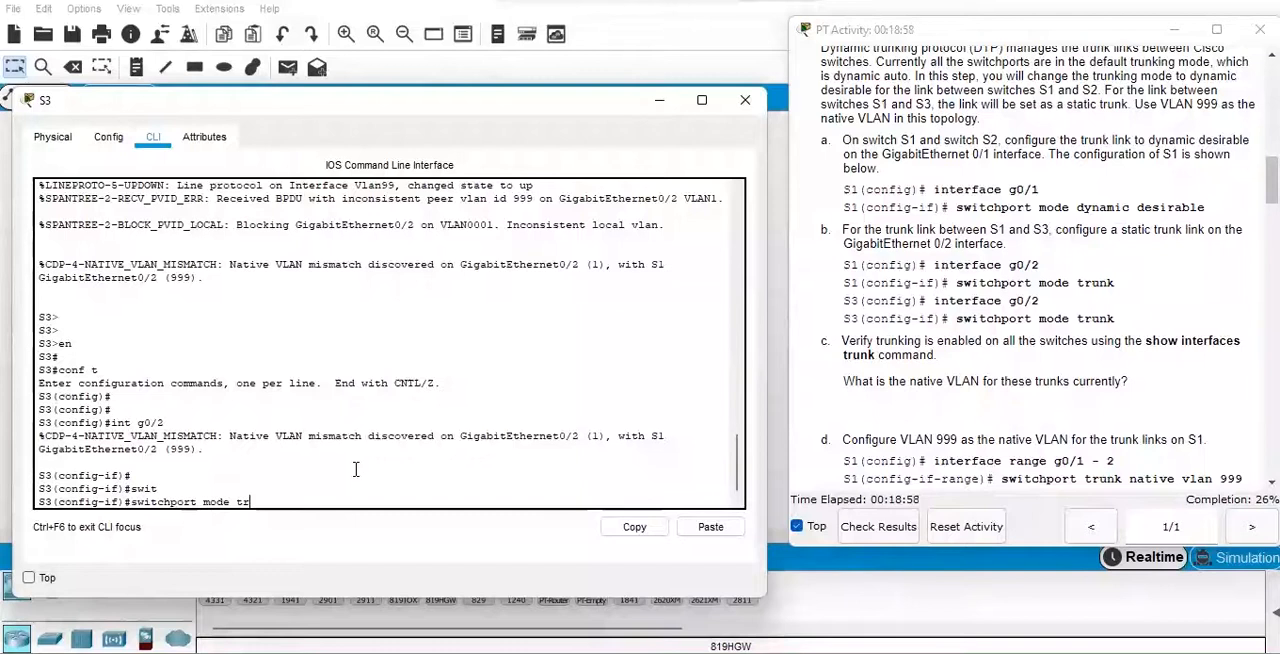
pyautogui.press('Tab')
pyautogui.press('Return')
# Assign VLAN 999 as the native VLAN on S3's g0/2 trunk with "switchport trunk native vlan 999".
pyautogui.write('swit')
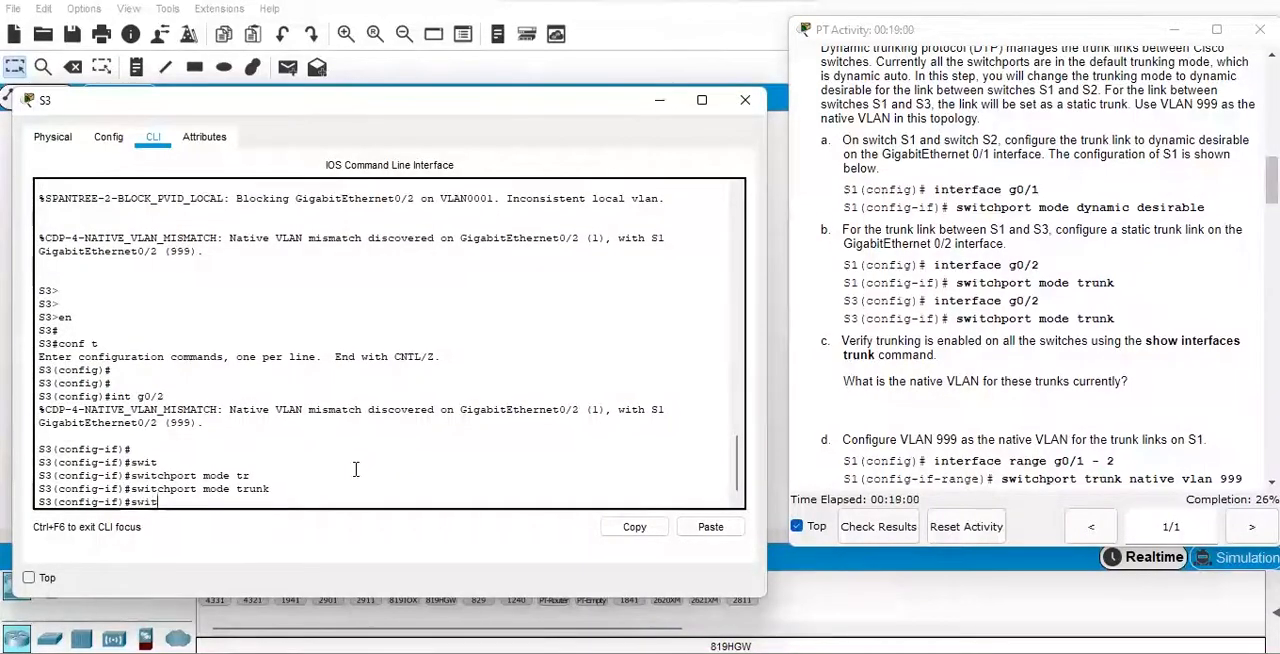
pyautogui.press('Tab')
pyautogui.write('trunk vla')
pyautogui.press('BackSpace')
pyautogui.press('BackSpace')
pyautogui.press('BackSpace')
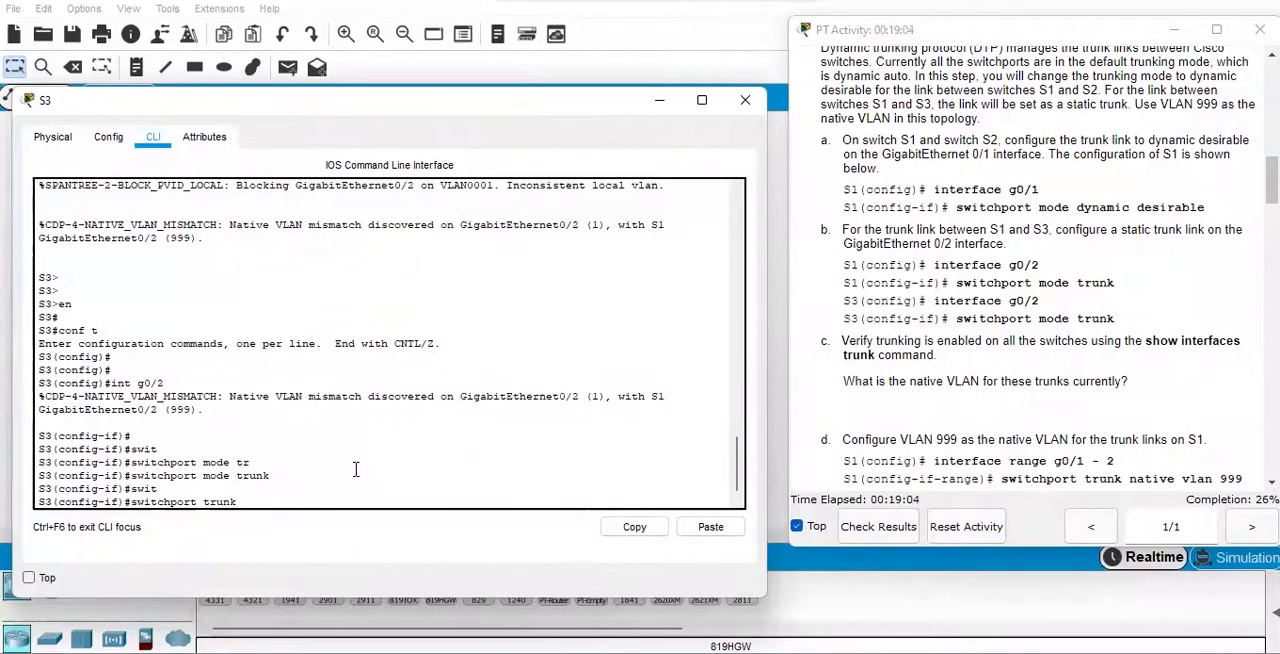
pyautogui.write('nati')
pyautogui.press('Tab')
pyautogui.write('vla')
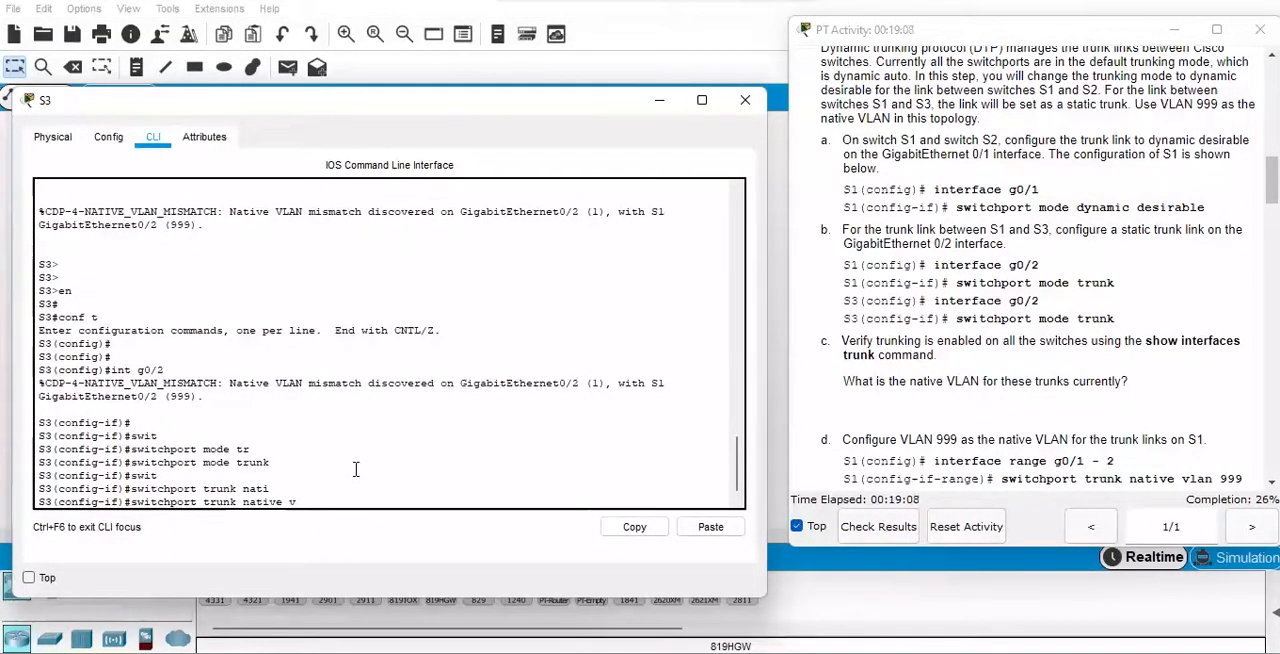
pyautogui.press('Tab')
pyautogui.write('999')
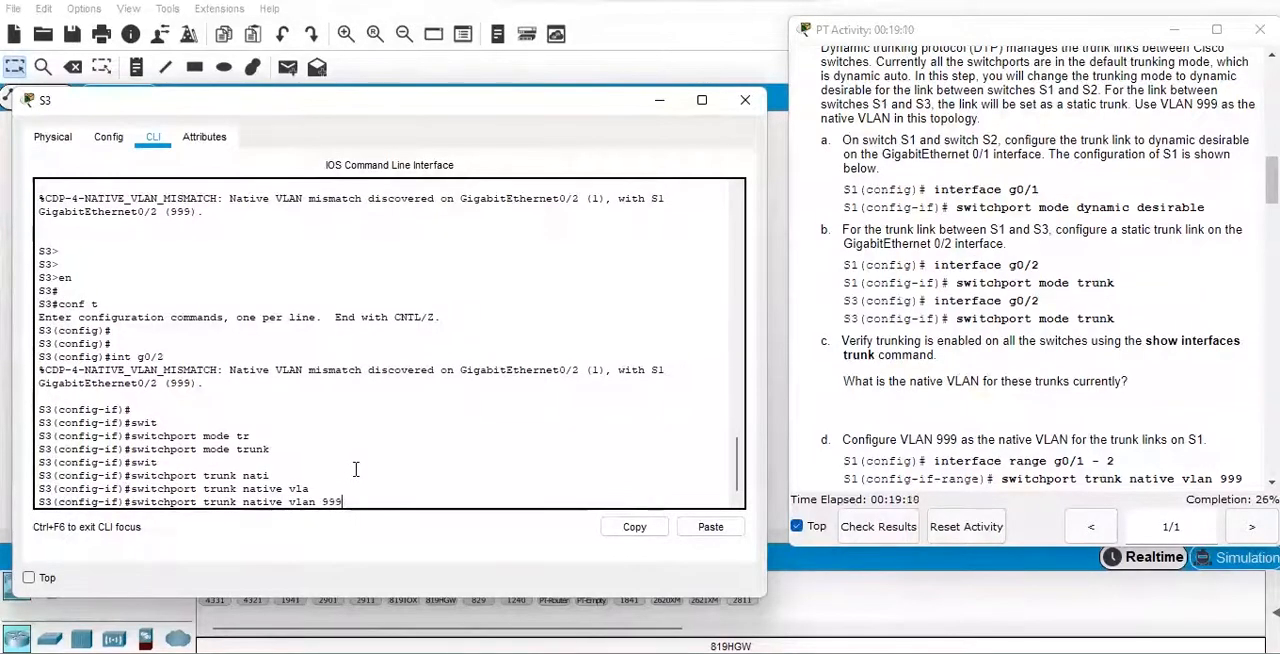
pyautogui.press('Return')
pyautogui.press('Return')
# Save S3's running configuration with "do wr" and highlight the port consistency text in the spanning-tree log.
pyautogui.write('do wr')
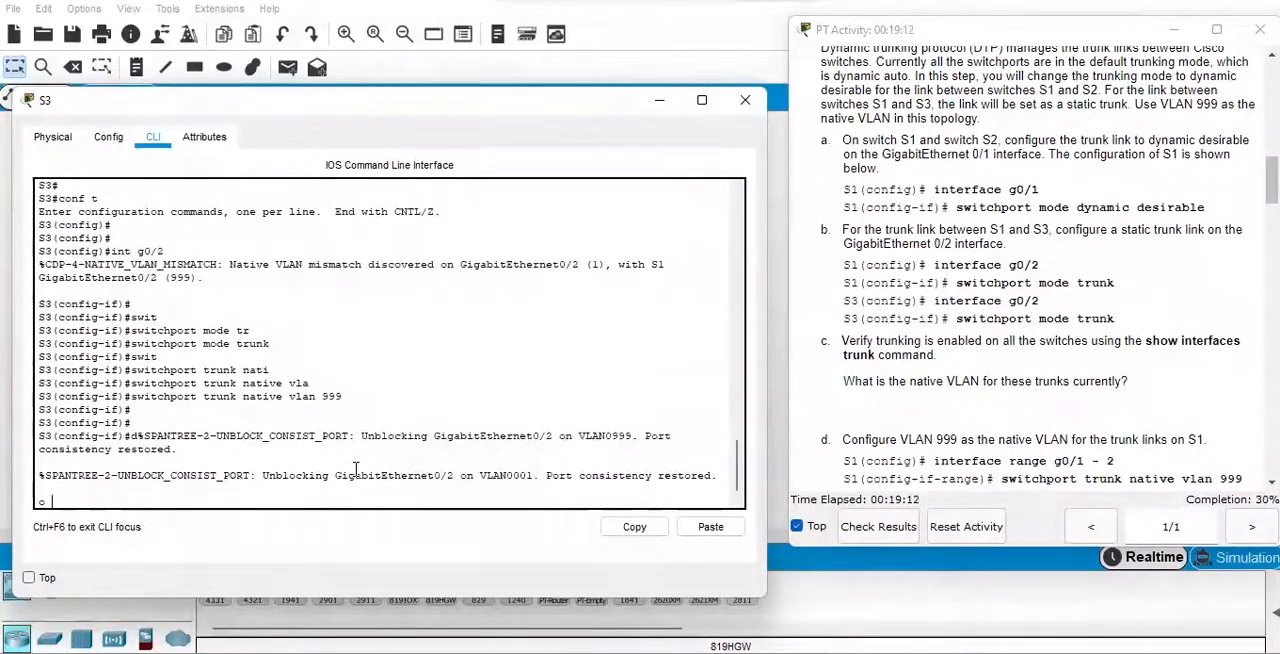
pyautogui.press('Return')
pyautogui.press('Return')
pyautogui.press('Return')
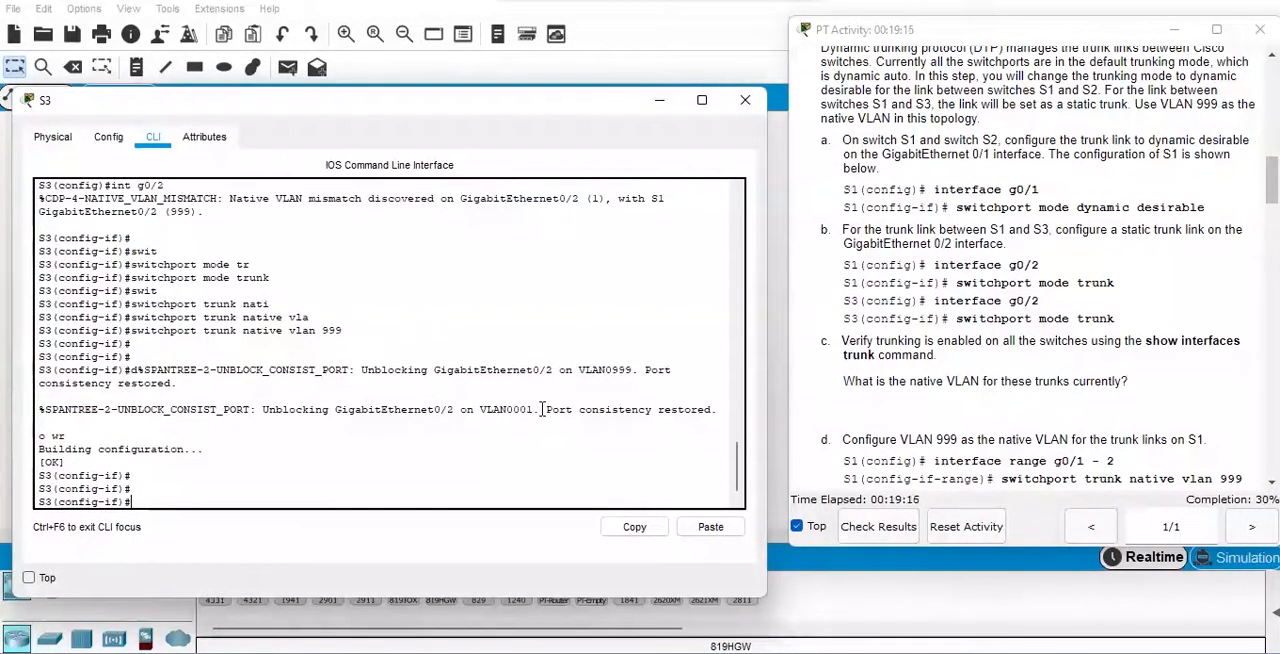
pyautogui.moveTo(543, 409); pyautogui.dragTo(718, 409)
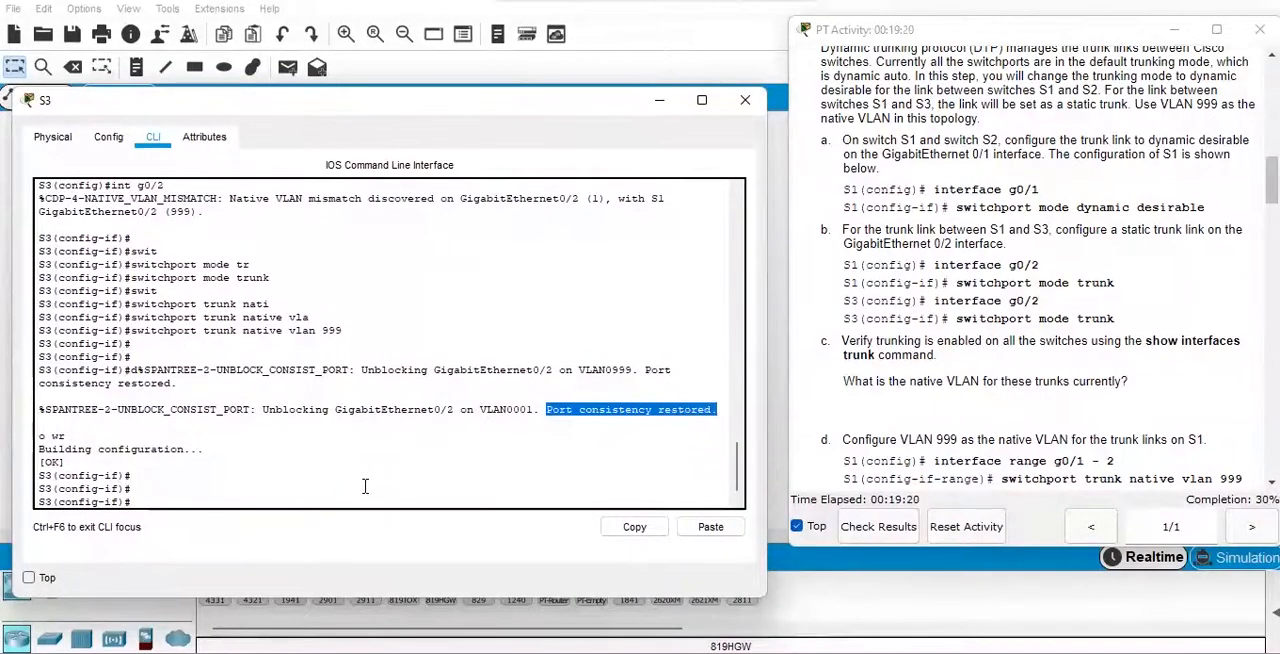
# Verify trunking on S3 with "do show int trunk" and highlight Gig0/2's native VLAN.
pyautogui.click(361, 486)
pyautogui.write('do show int')
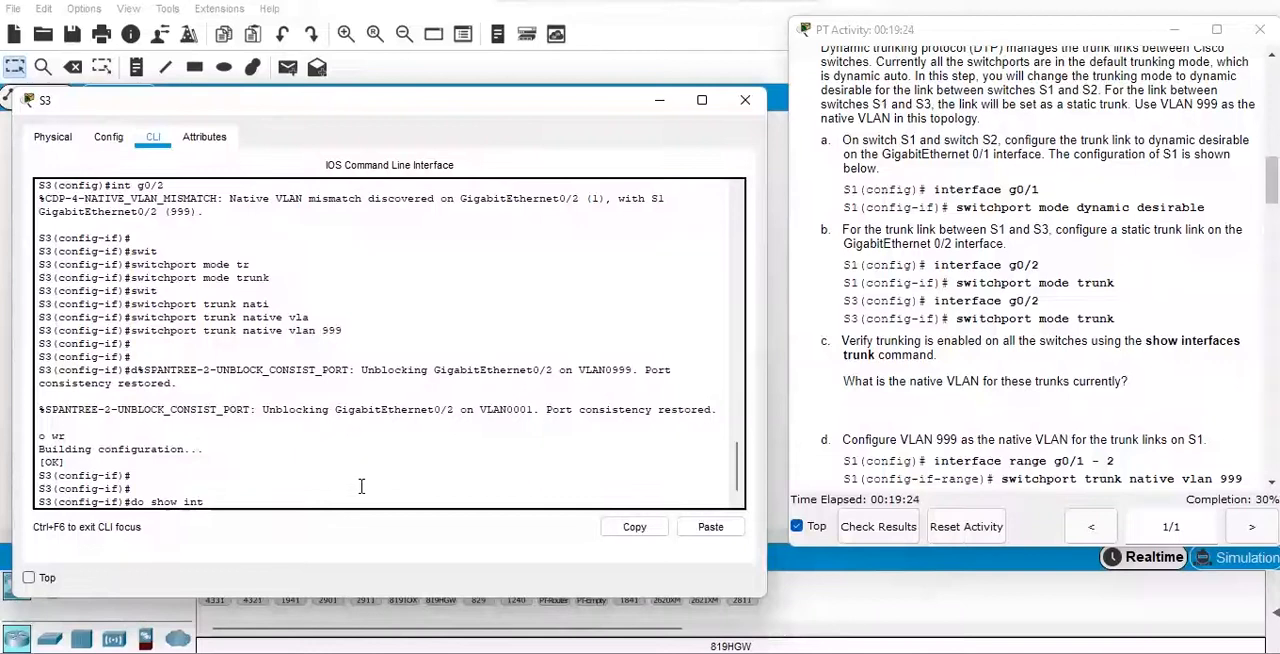
pyautogui.write(' trunrunk')
pyautogui.press('Return')
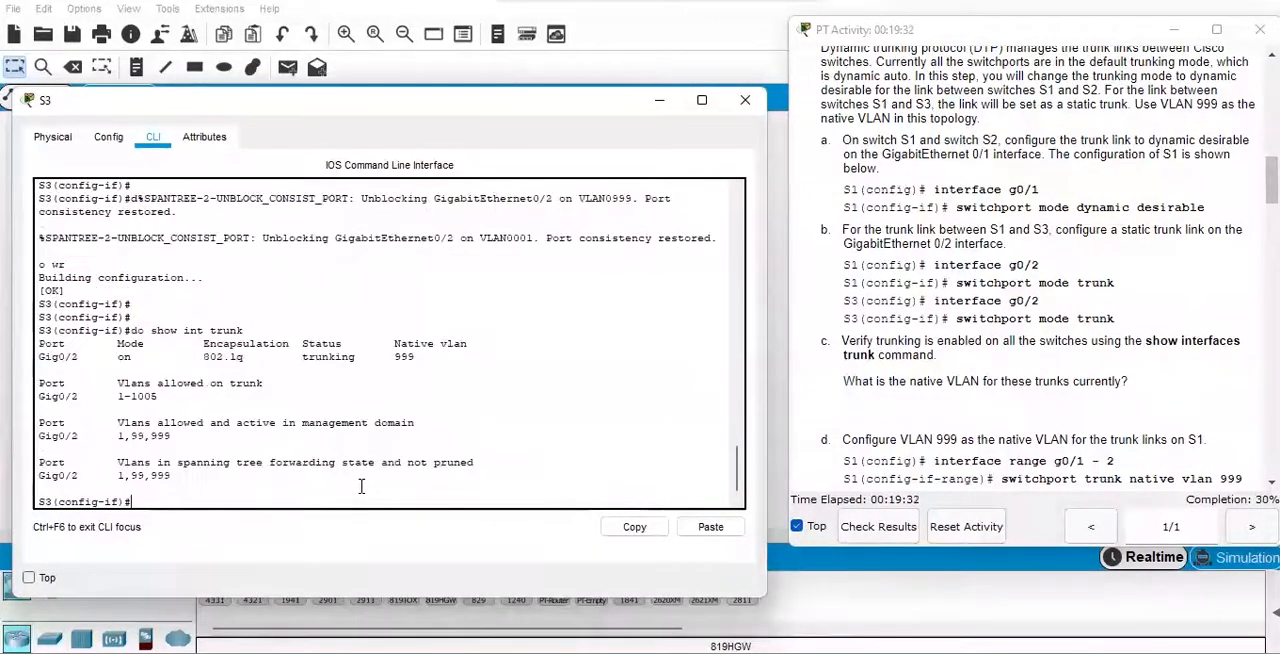
pyautogui.press('Return')
pyautogui.press('Return')
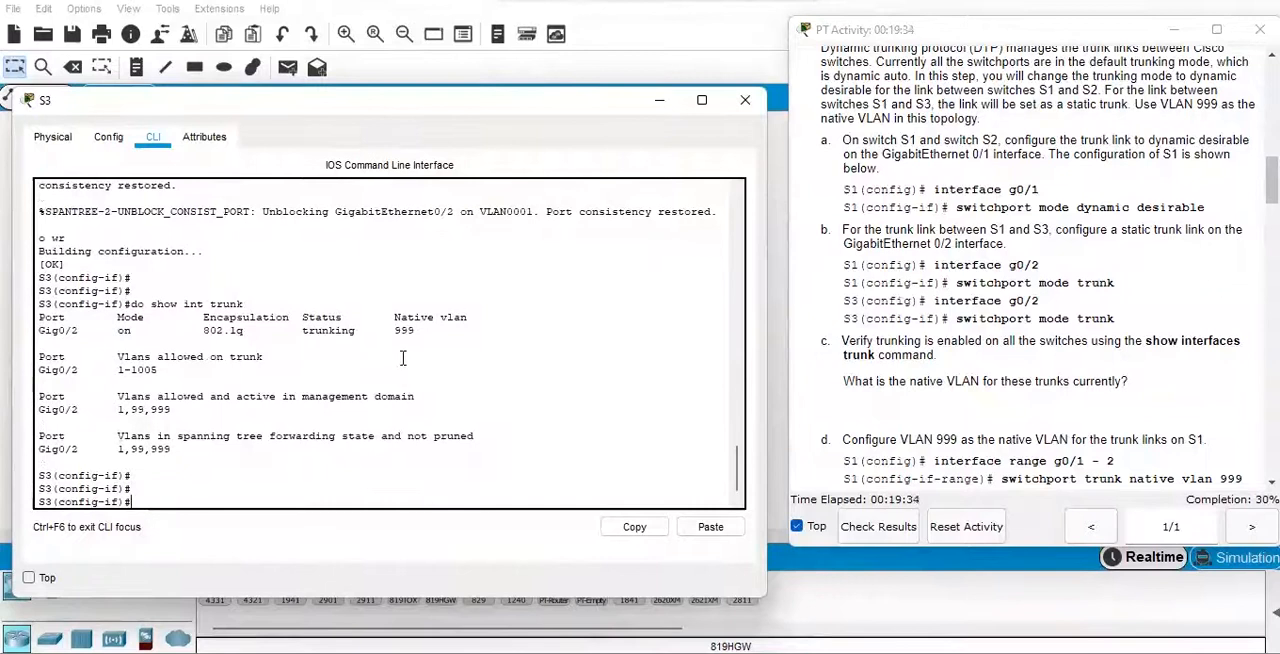
pyautogui.moveTo(394, 331); pyautogui.dragTo(419, 331)
# Leave interface configuration mode on S3 with "exit" and minimize the switch's window.
pyautogui.click(254, 480)
pyautogui.write('exit')
pyautogui.press('Return')
pyautogui.press('Return')
pyautogui.press('Return')
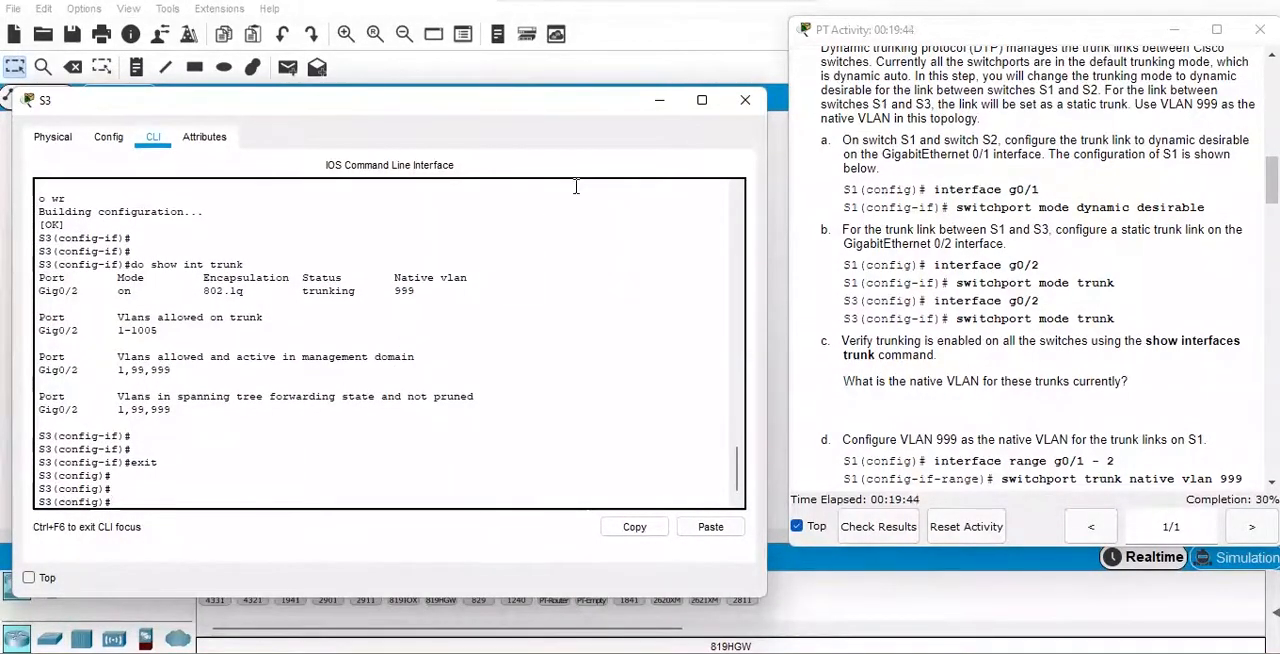
pyautogui.click(657, 102)
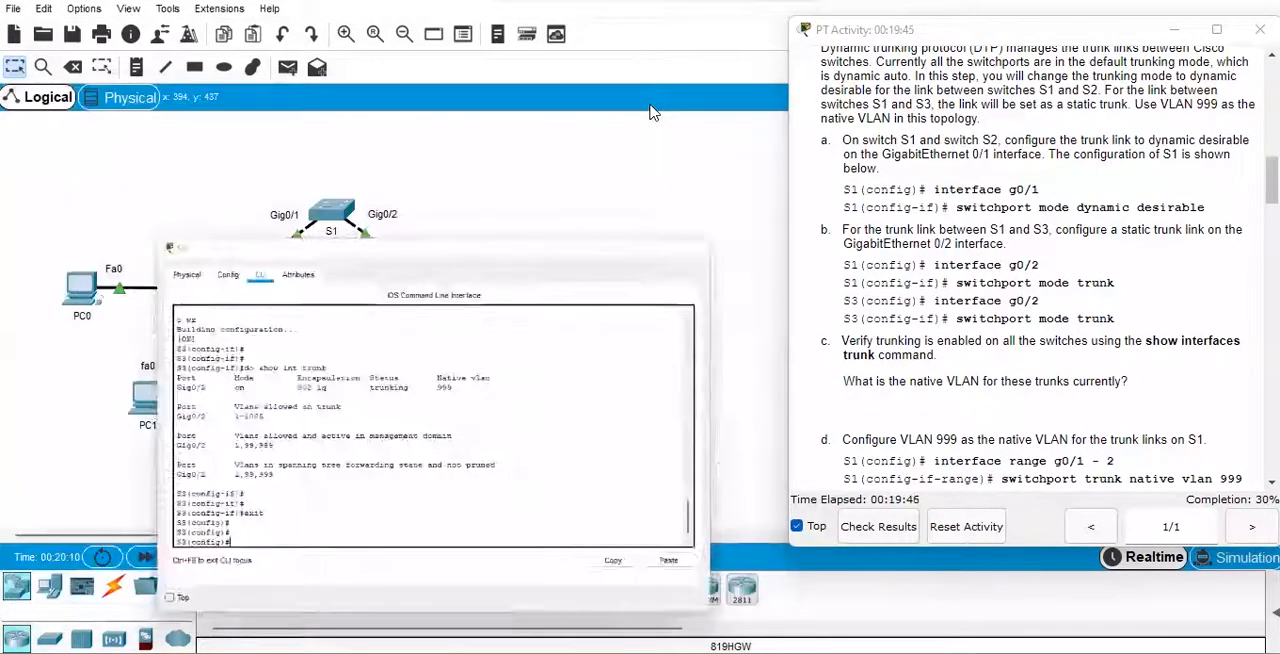
# Bring up the VTP server instructions and open S1's command line in a widened window beside them.
pyautogui.moveTo(1254, 178); pyautogui.dragTo(1254, 243)
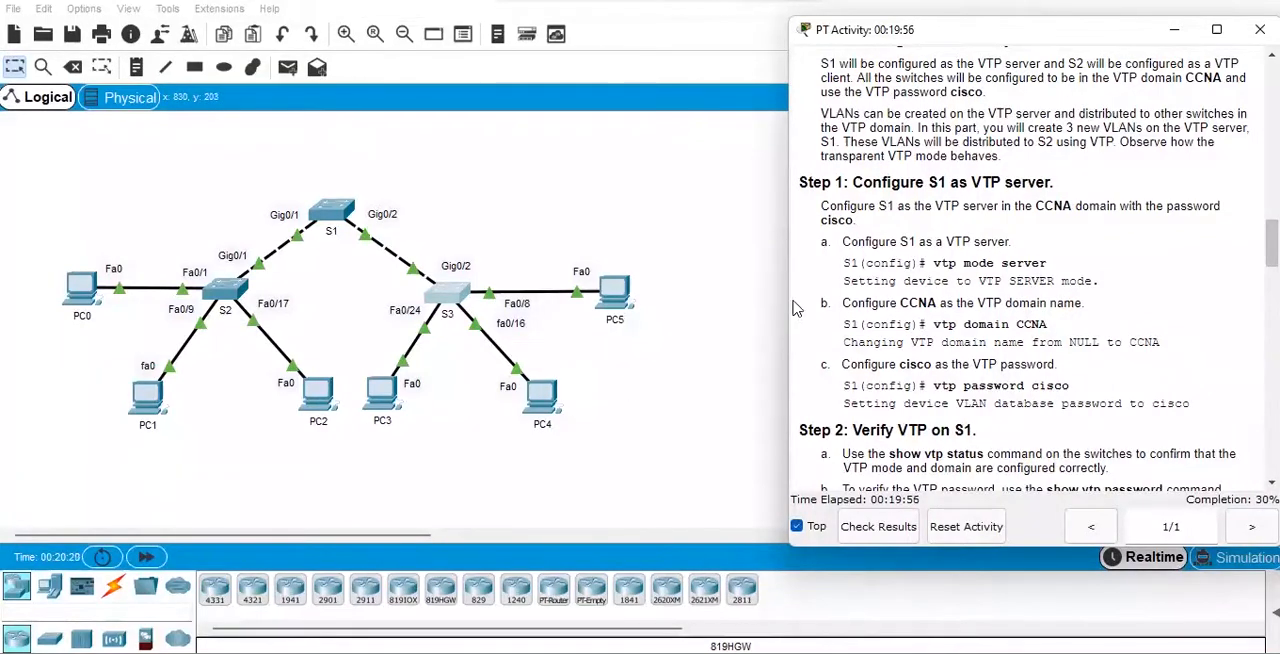
pyautogui.click(336, 216)
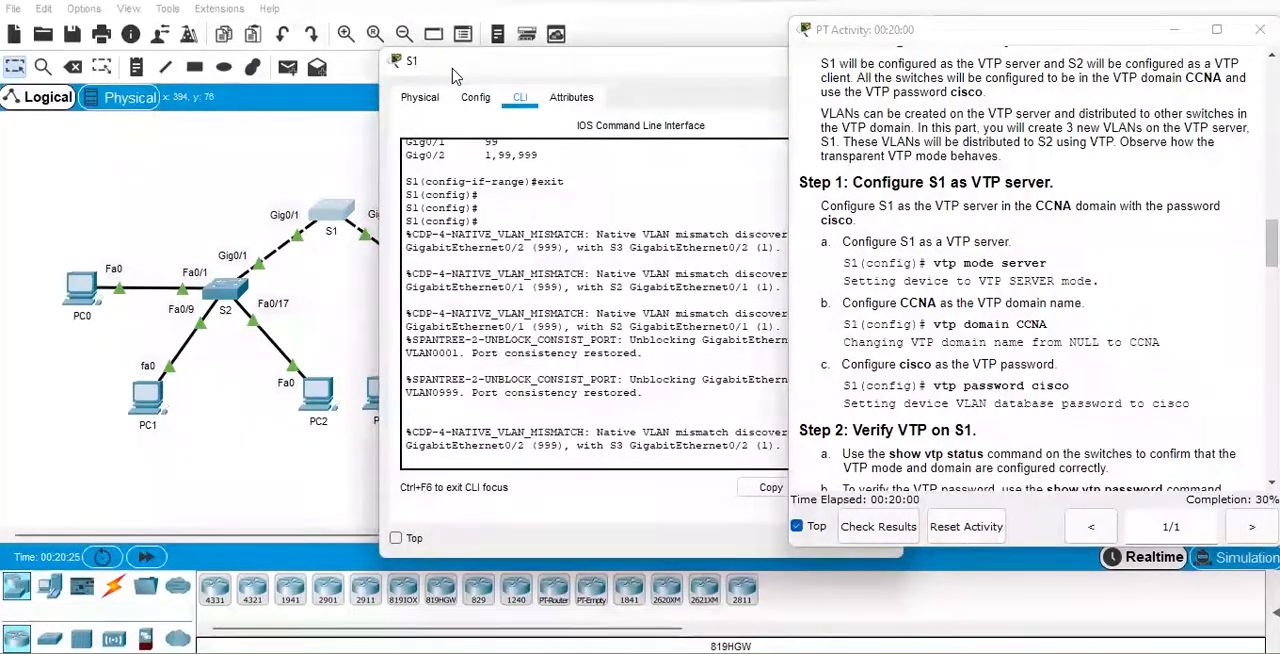
pyautogui.moveTo(455, 77); pyautogui.dragTo(97, 90)
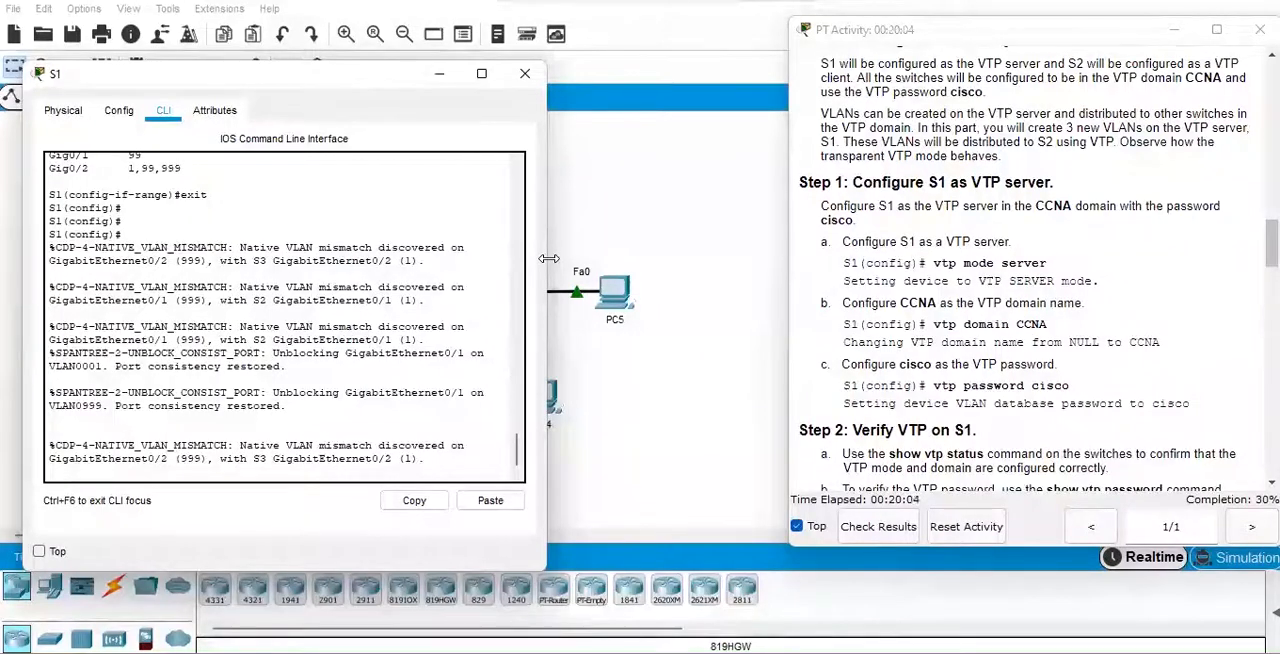
pyautogui.moveTo(546, 258); pyautogui.dragTo(759, 283)
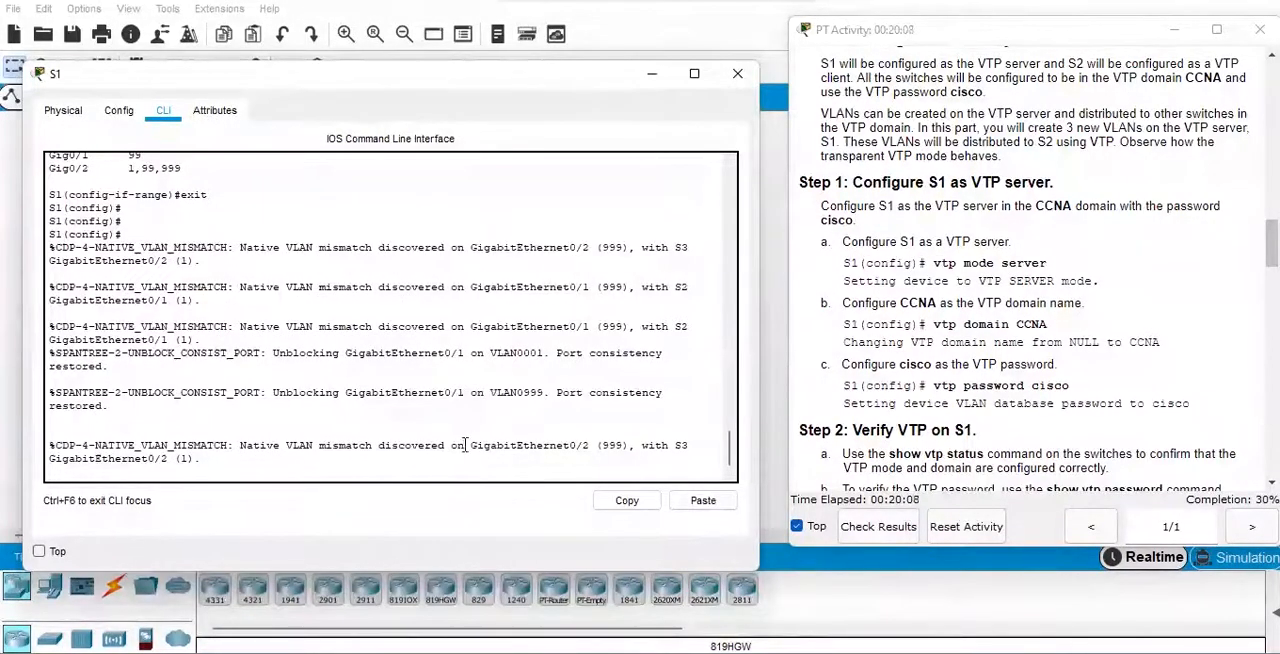
pyautogui.press('Return')
pyautogui.press('Return')
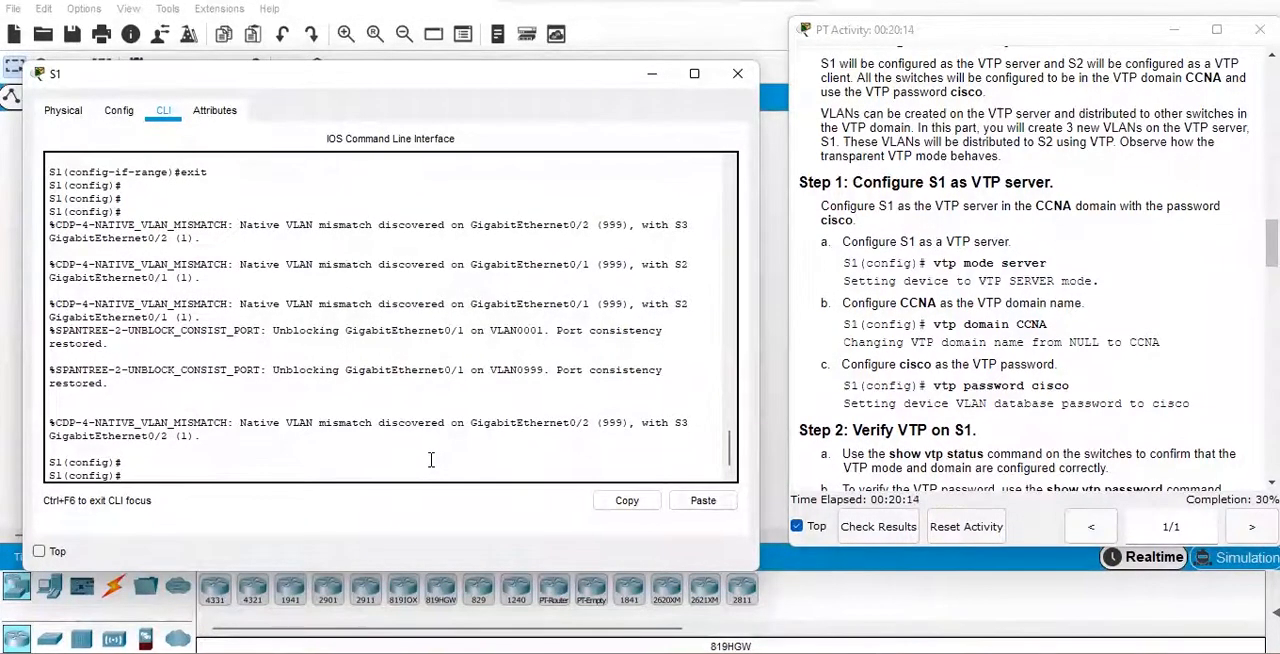
# Configure S1 as a VTP server with "vtp mode server".
pyautogui.write('vtp mode se')
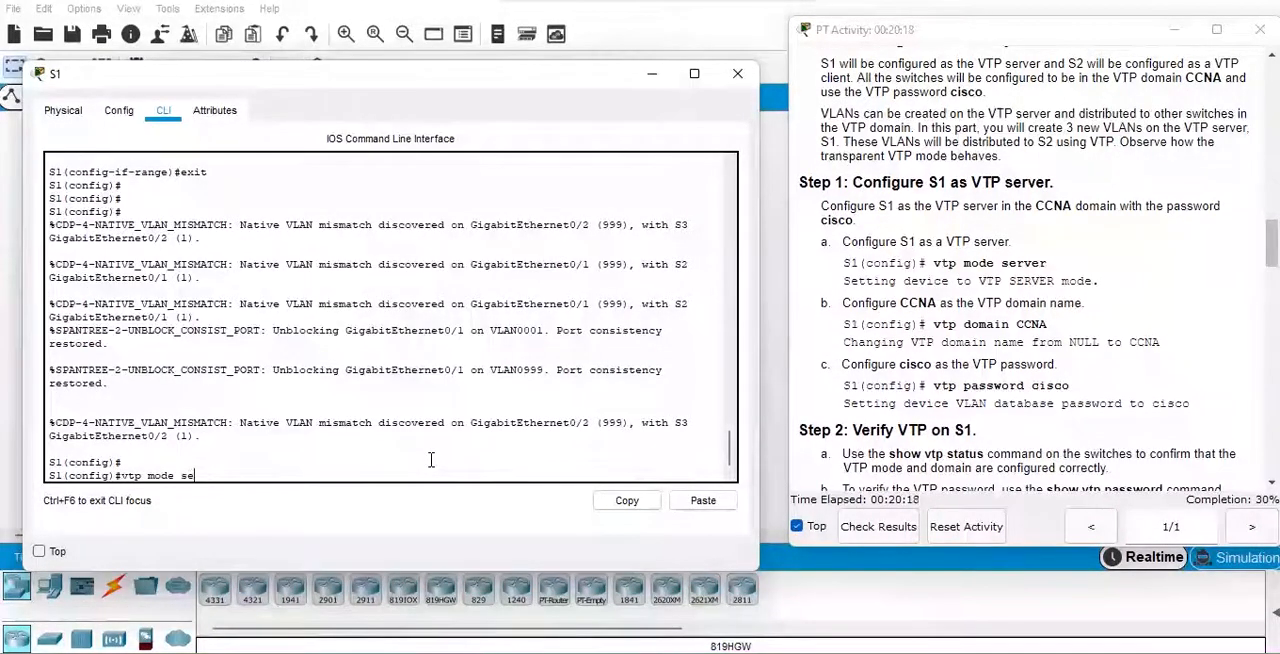
pyautogui.write('rve')
pyautogui.press('BackSpace')
pyautogui.press('BackSpace')
pyautogui.write('erver')
pyautogui.press('Return')
# Set S1's VTP domain name to CCNA with "vtp domain CCNA".
pyautogui.write('vtp domai')
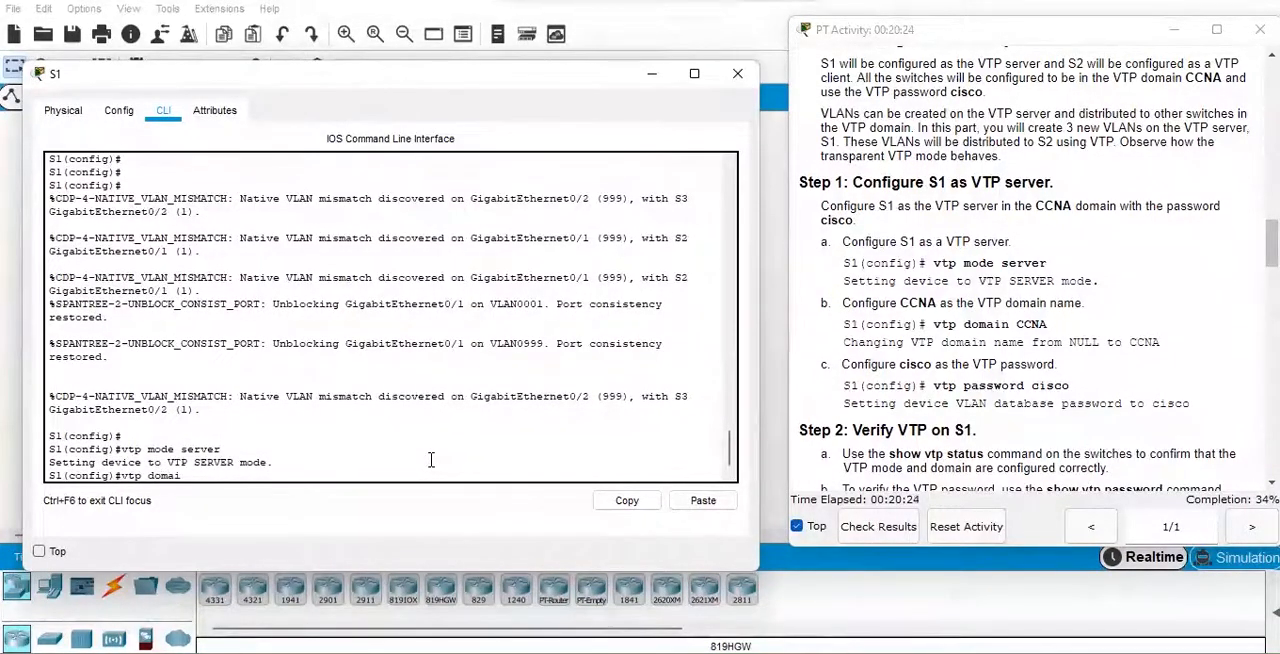
pyautogui.write('n CCNA')
pyautogui.press('Return')
pyautogui.press('Return')
# Set the VTP password on S1 to the one given in the activity instructions, using the "vtp password" command.
pyautogui.write('vtp password cisco')
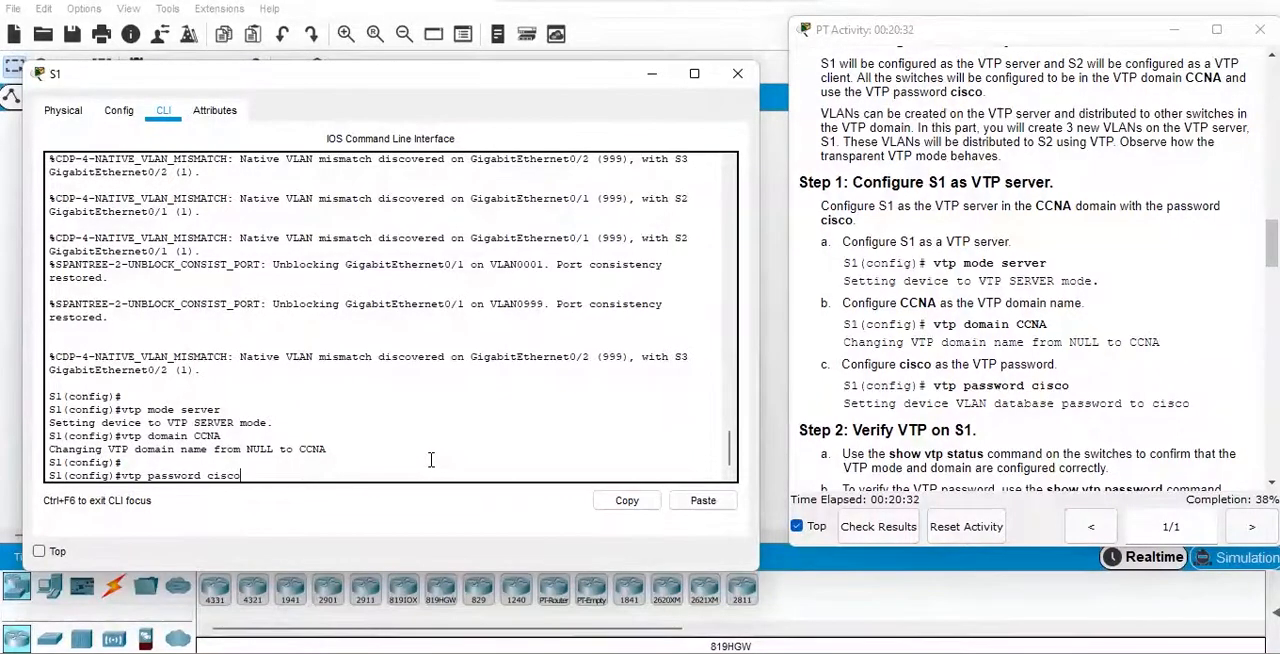
pyautogui.press('Return')
pyautogui.press('Return')
# Save S1's running configuration with "do wr" and minimize the switch's window.
pyautogui.write('do')
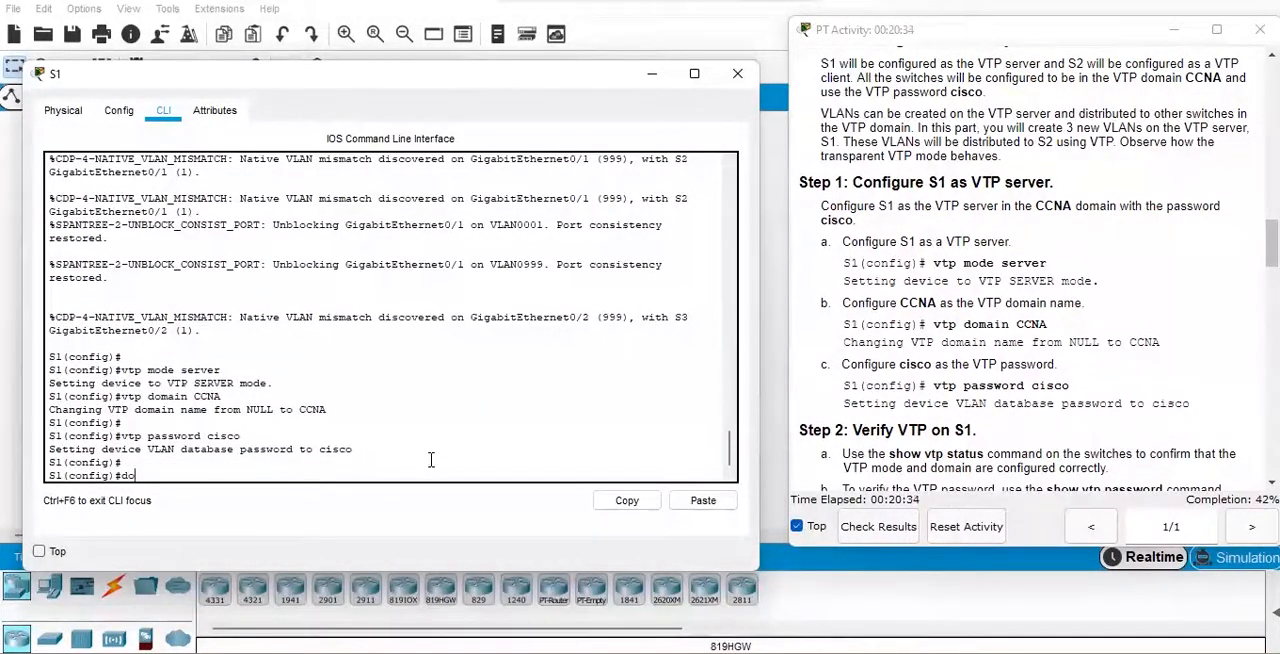
pyautogui.write(' wr')
pyautogui.press('Return')
pyautogui.press('Return')
pyautogui.press('Return')
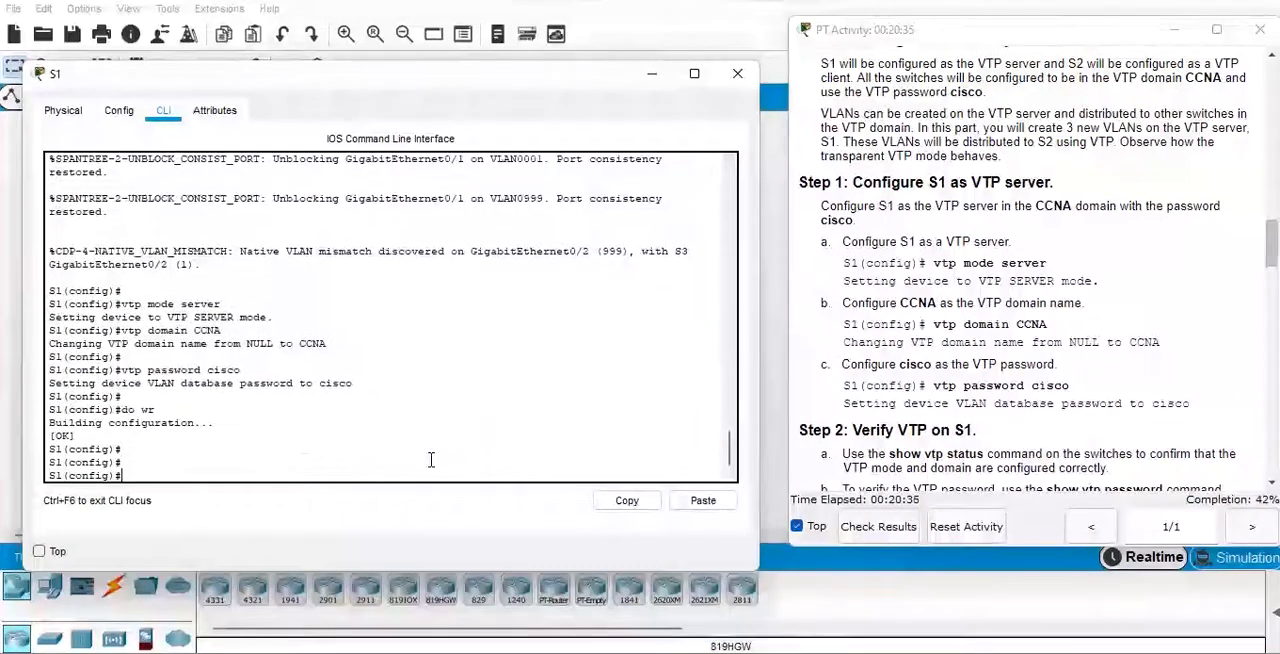
pyautogui.click(652, 76)
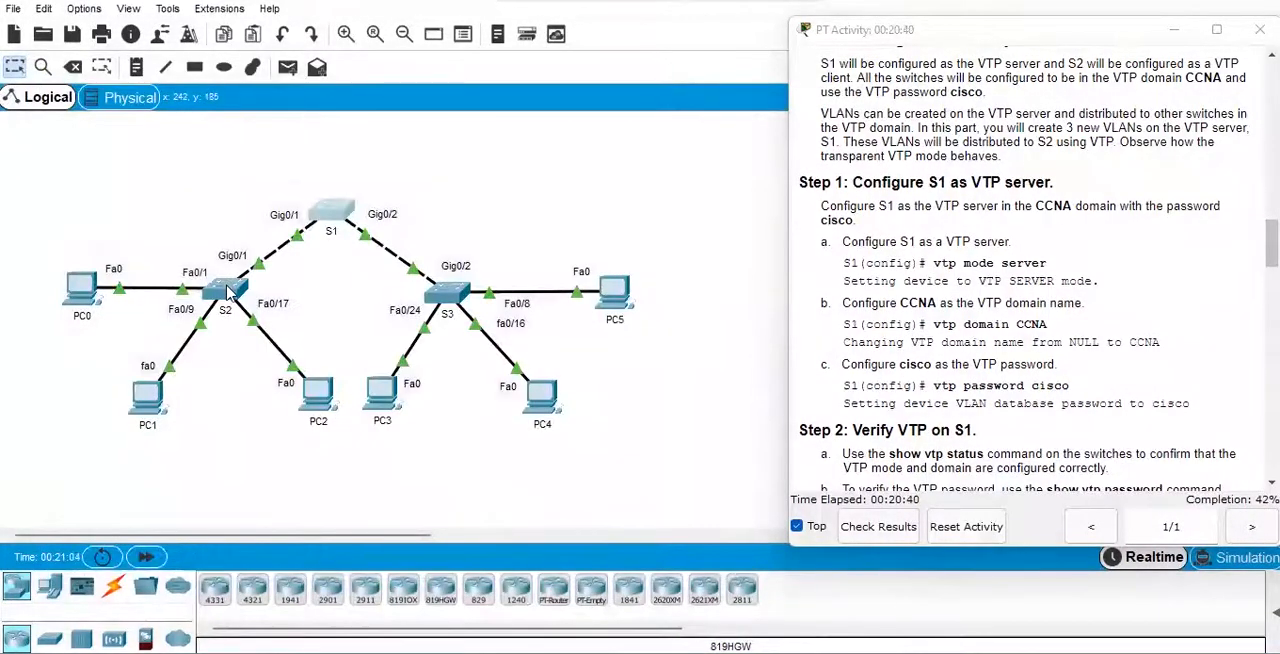
# Open S2's command line in a widened window and leave interface configuration mode with "exit".
pyautogui.click(226, 290)
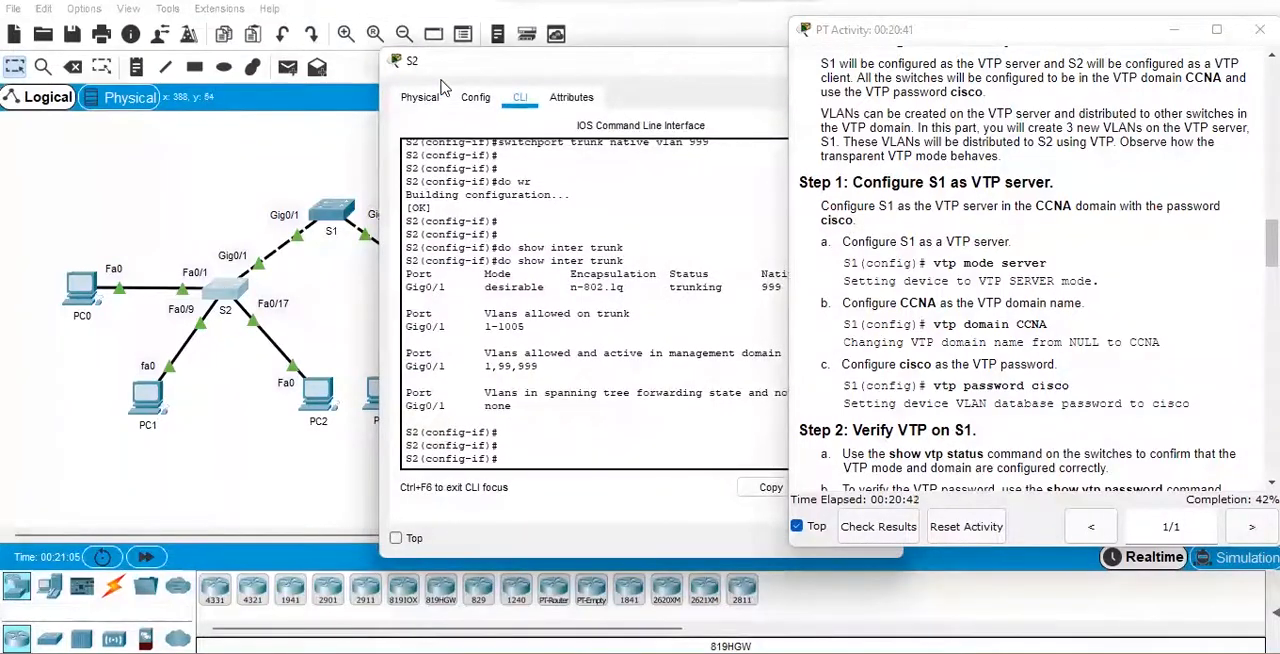
pyautogui.moveTo(443, 85); pyautogui.dragTo(129, 116)
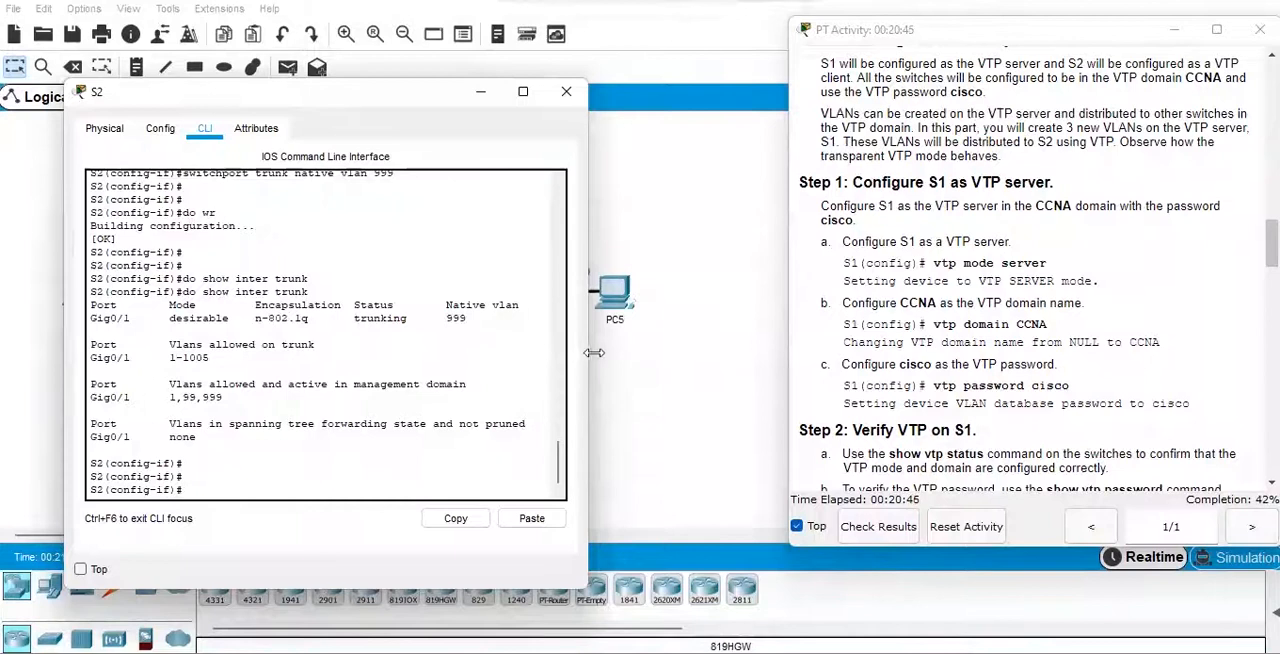
pyautogui.moveTo(588, 352); pyautogui.dragTo(781, 360)
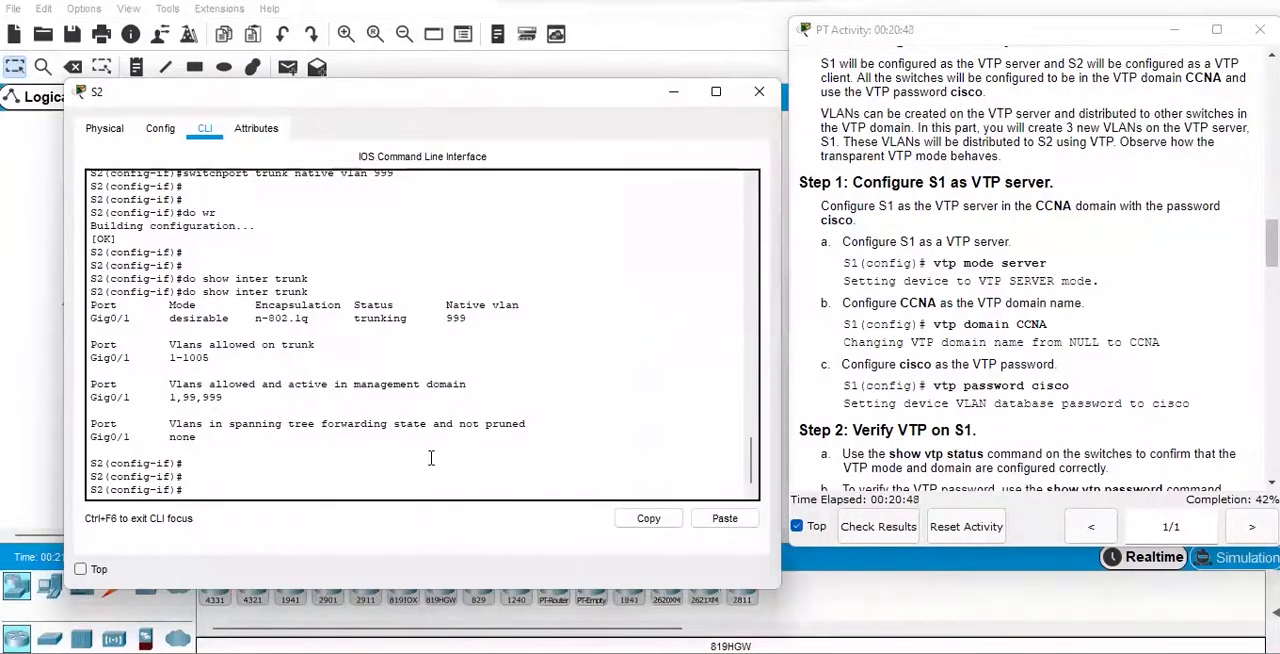
pyautogui.write('xit')
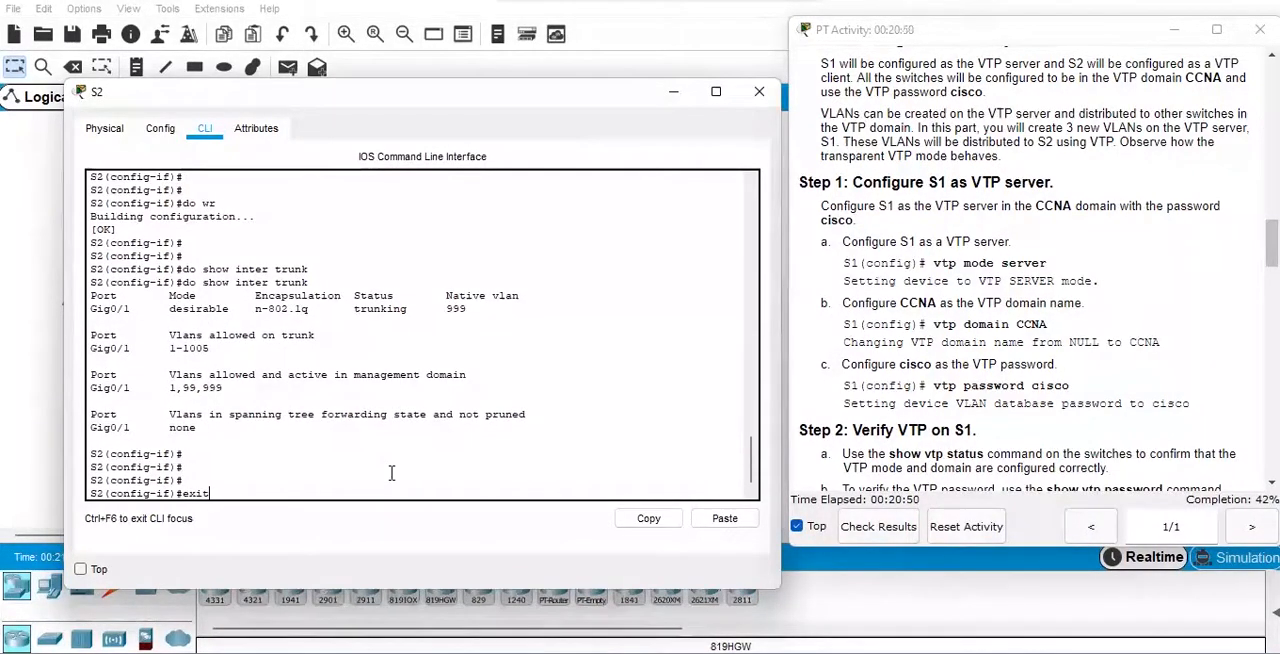
pyautogui.press('Return')
pyautogui.press('Return')
pyautogui.press('Return')
# Configure S2 as a VTP client with "vtp mode client".
pyautogui.write('vtp ')
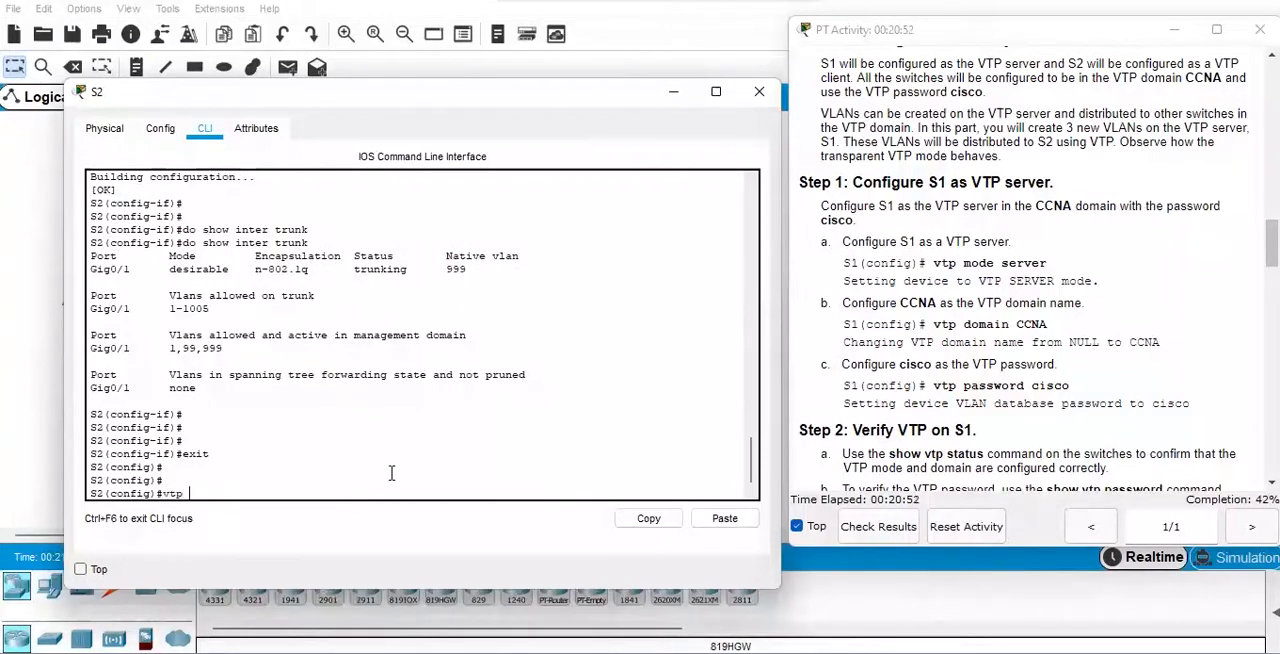
pyautogui.write('mode client')
pyautogui.press('Return')
# Set S2's VTP domain name to CCNA with "vtp domain CCNA".
pyautogui.press('Return')
pyautogui.write('vtp domain CCNA')
# Set the VTP password on S2 to the one given in the activity instructions, using the "vtp password" command.
pyautogui.press('Return')
pyautogui.press('Return')
pyautogui.write('vtp ')
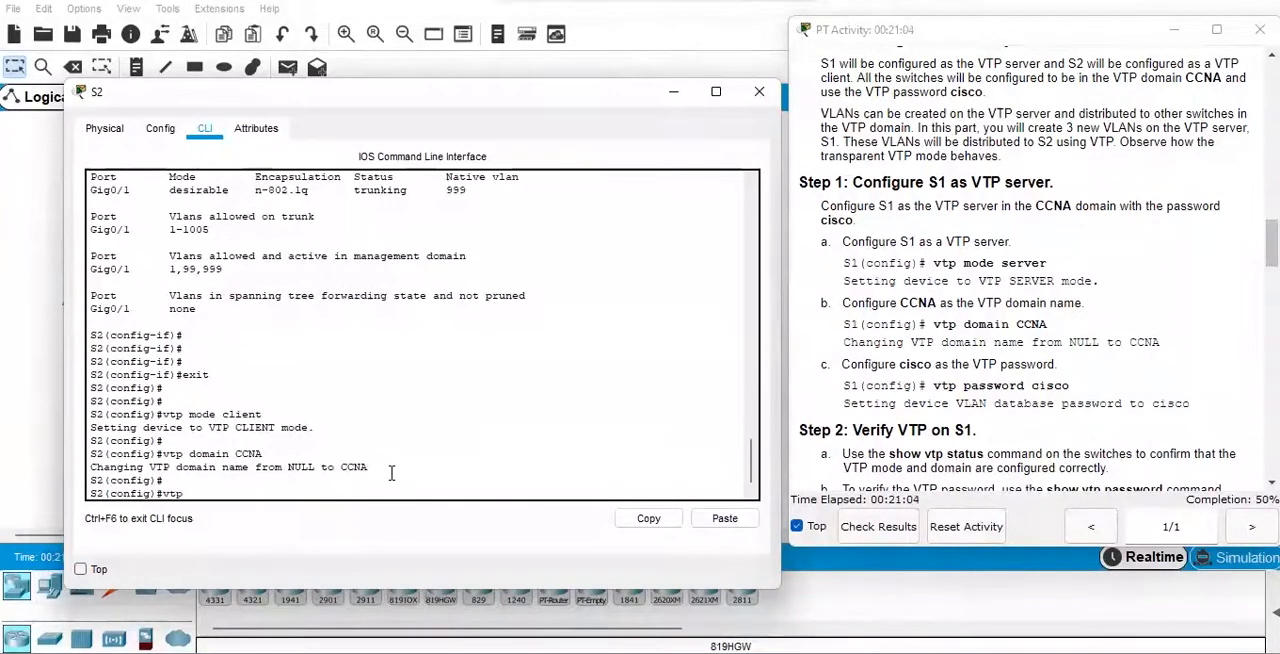
pyautogui.write('password cisco')
pyautogui.press('Return')
# Save S2's running configuration with "do wr".
pyautogui.press('Return')
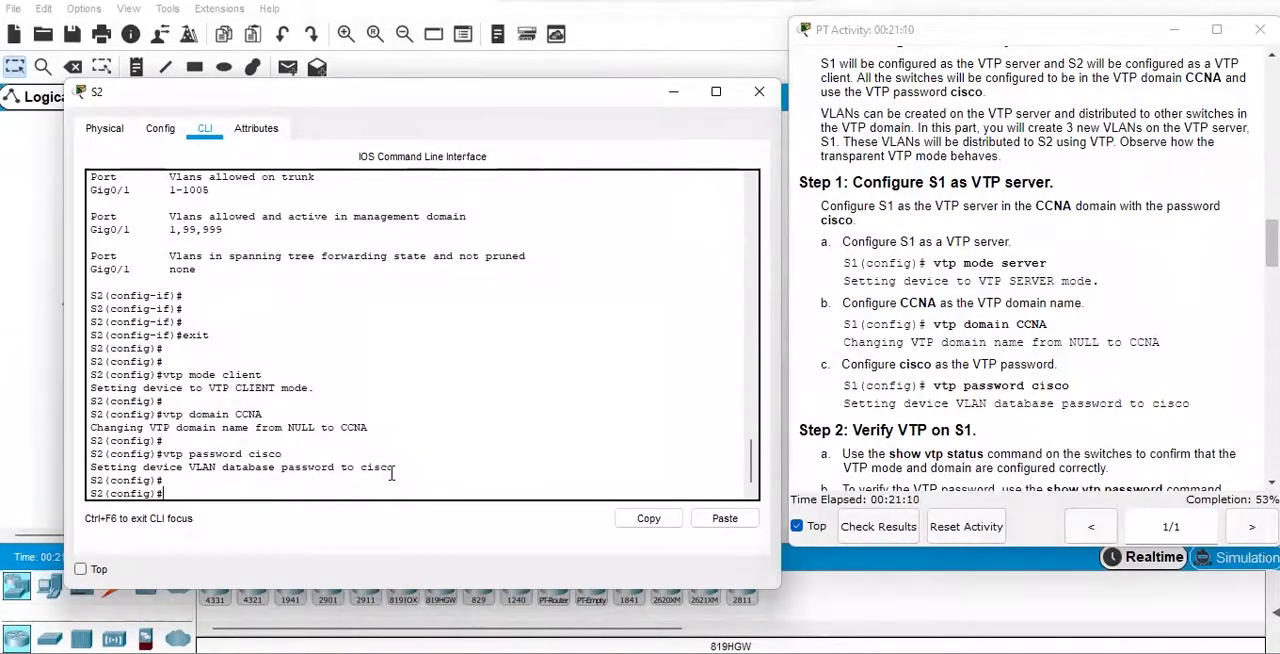
pyautogui.write('do wr')
pyautogui.press('Return')
pyautogui.press('Return')
pyautogui.press('Return')
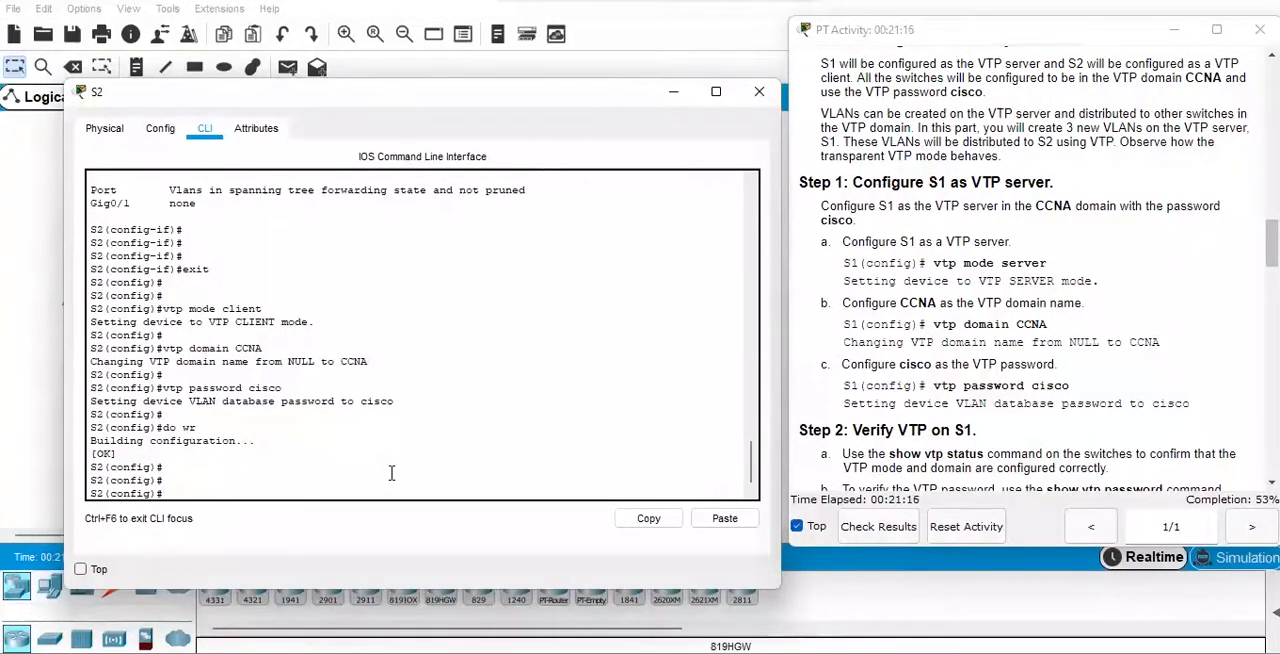
# Check S2's VTP operating mode and domain name with "do show vtp status".
pyautogui.write('do show vtp status')
pyautogui.press('Return')
pyautogui.press('Return')
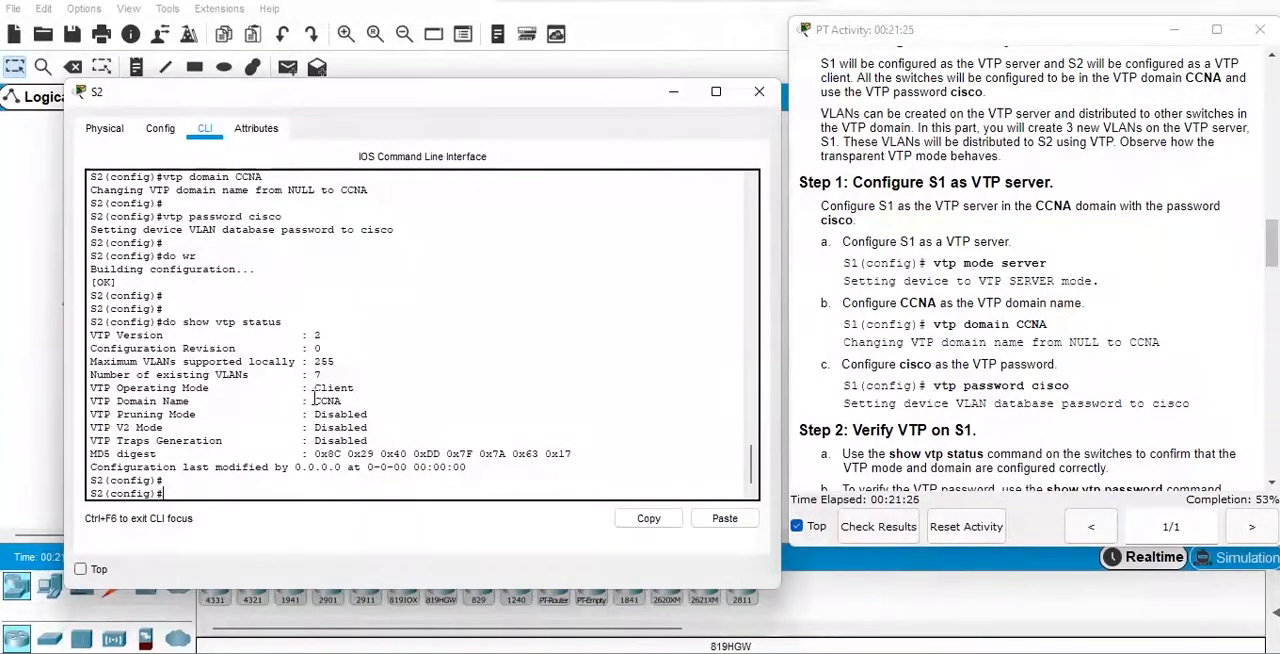
pyautogui.moveTo(314, 399); pyautogui.dragTo(345, 400)
pyautogui.click(340, 484)
pyautogui.press('Return')
pyautogui.press('Return')
# Verify S2's VTP password with "do show vtp password", review its configuration revision number, and minimize the switch's window.
pyautogui.write('do')
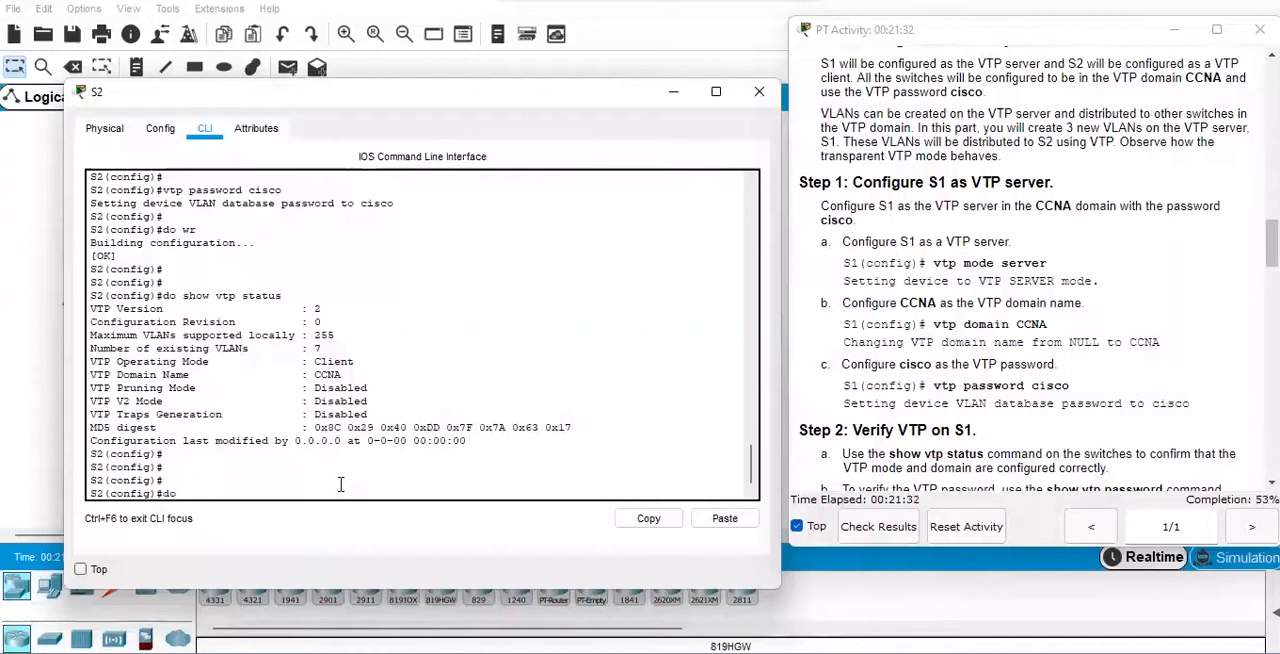
pyautogui.write(' show vtp password')
pyautogui.press('Return')
pyautogui.press('Return')
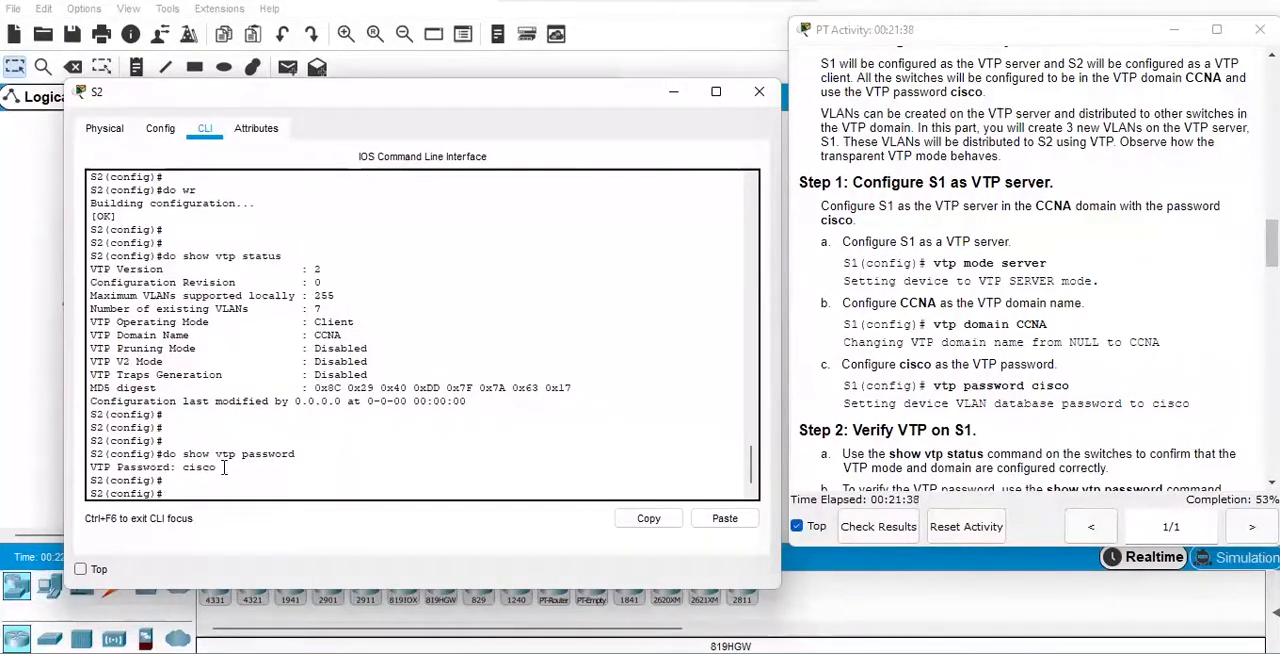
pyautogui.moveTo(182, 467); pyautogui.dragTo(224, 469)
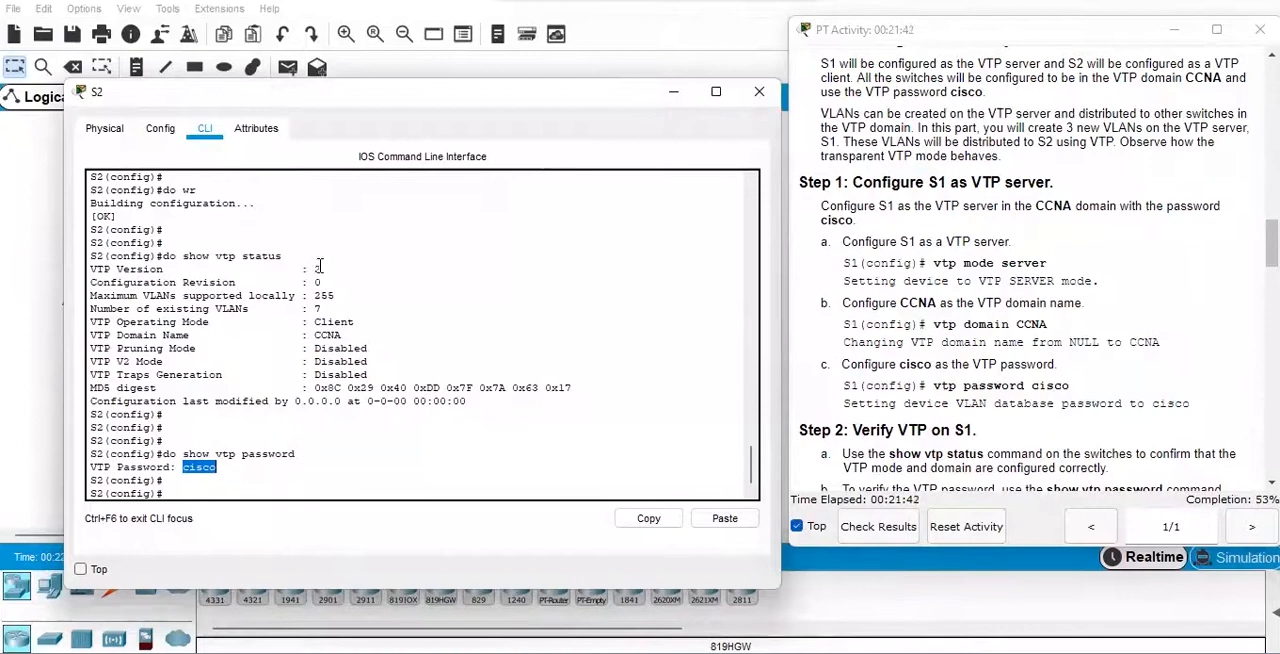
pyautogui.moveTo(92, 282); pyautogui.dragTo(322, 283)
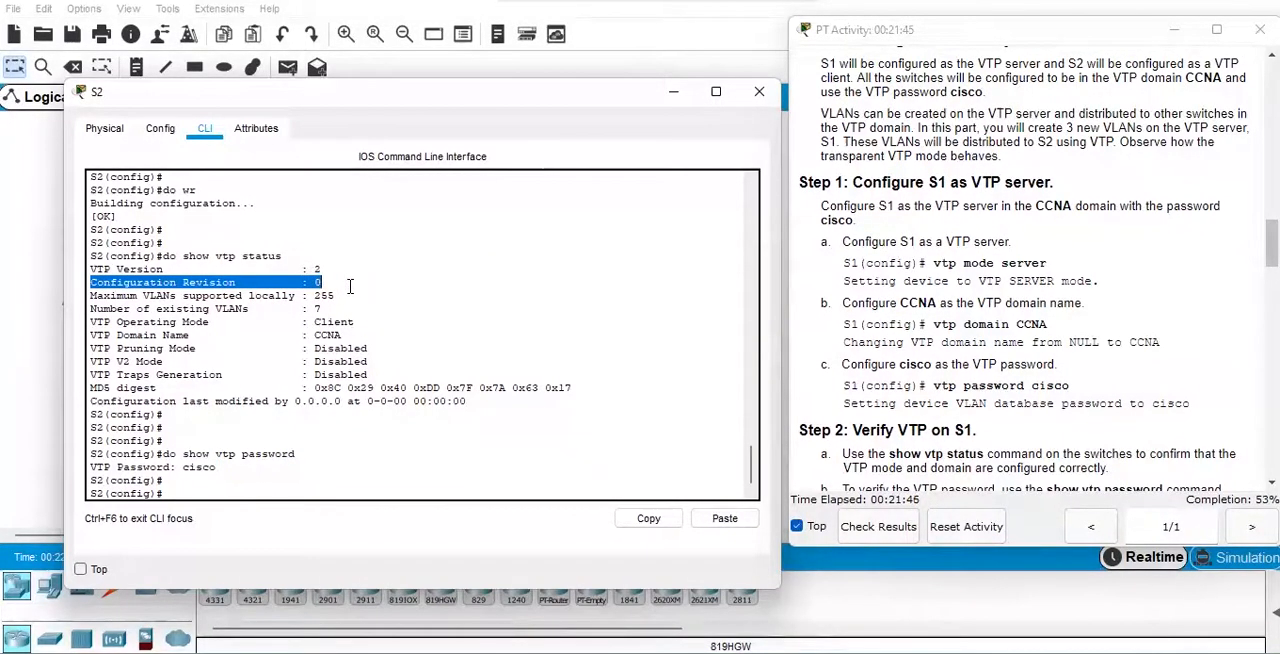
pyautogui.click(250, 486)
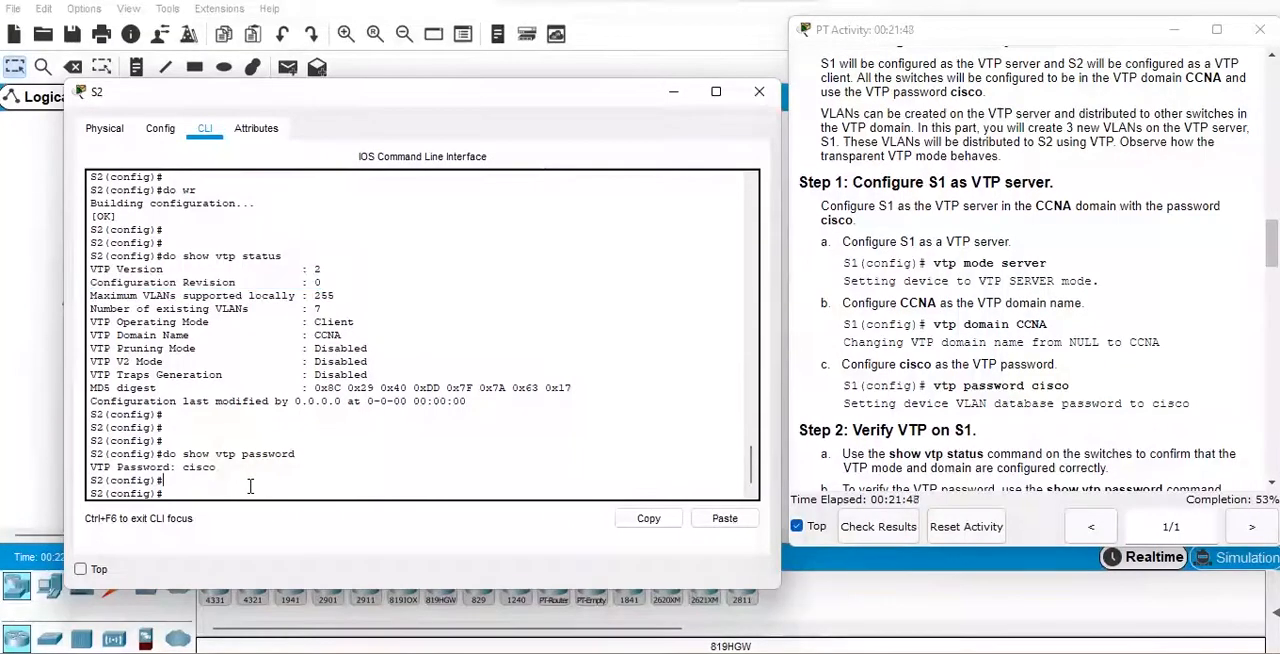
pyautogui.press('Return')
pyautogui.press('Return')
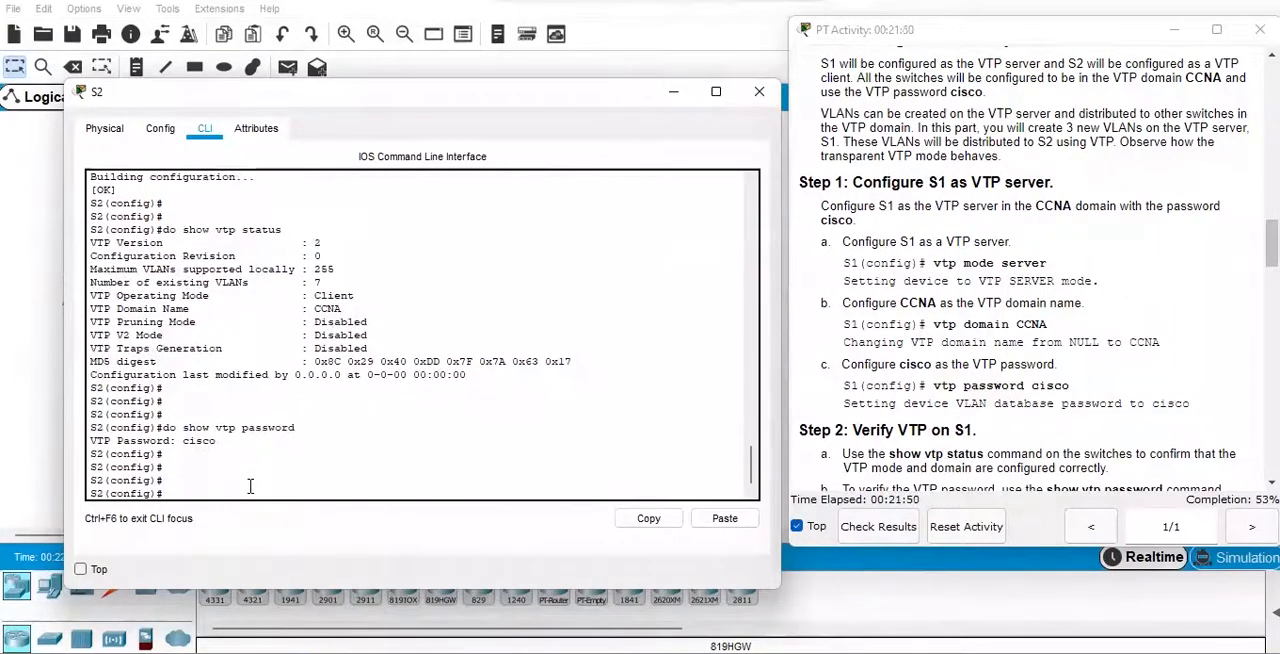
pyautogui.click(754, 99)
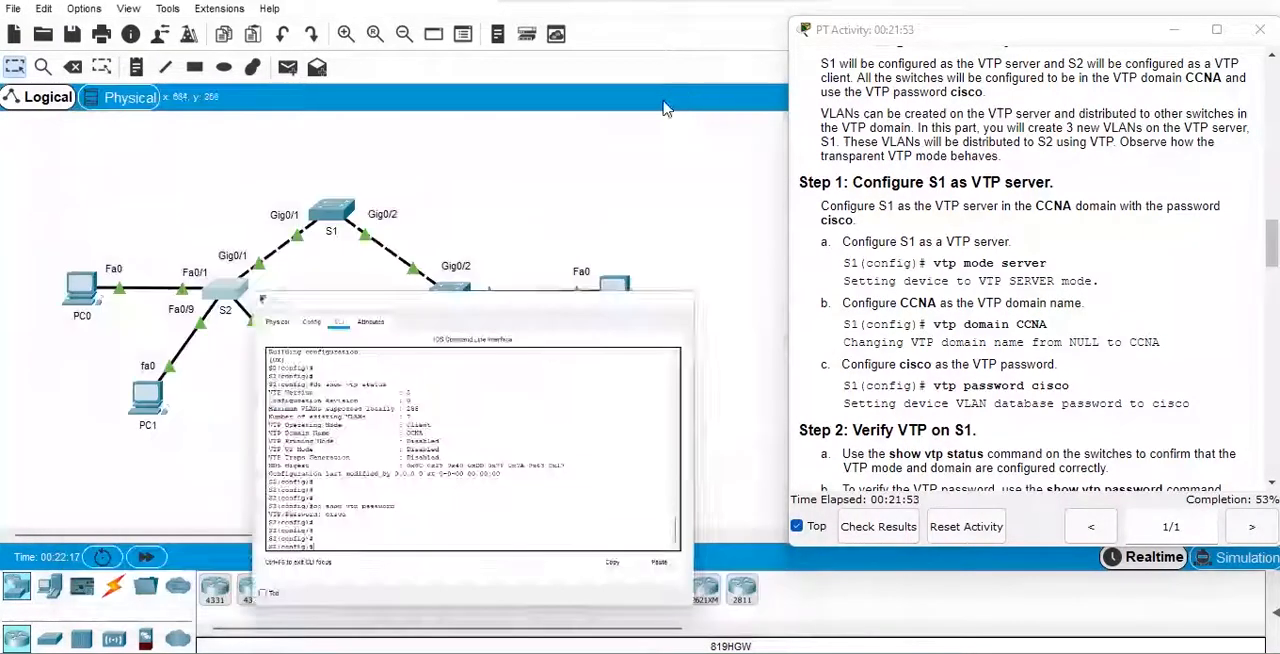
# Open S3's command line and consult the activity instructions for the VTP settings of S3.
pyautogui.click(462, 287)
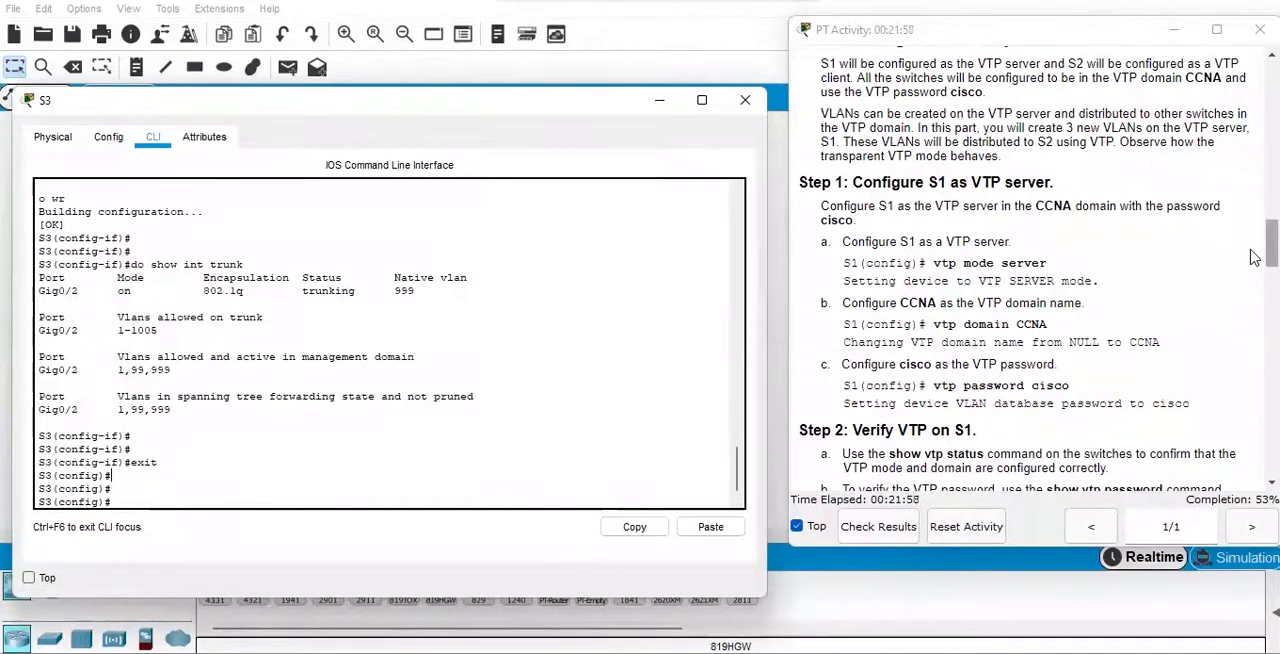
pyautogui.click(1255, 283)
pyautogui.scroll(-2, 1255, 283)
pyautogui.scroll(-5, 1255, 283)
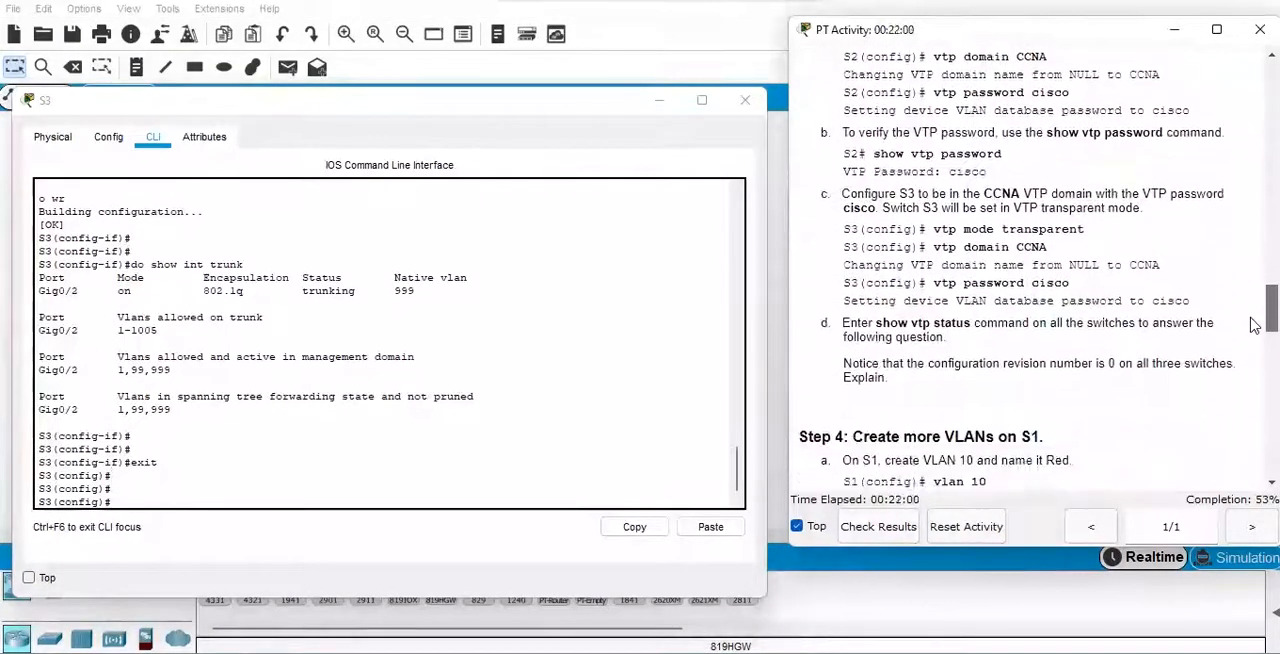
pyautogui.scroll(4, 1255, 325)
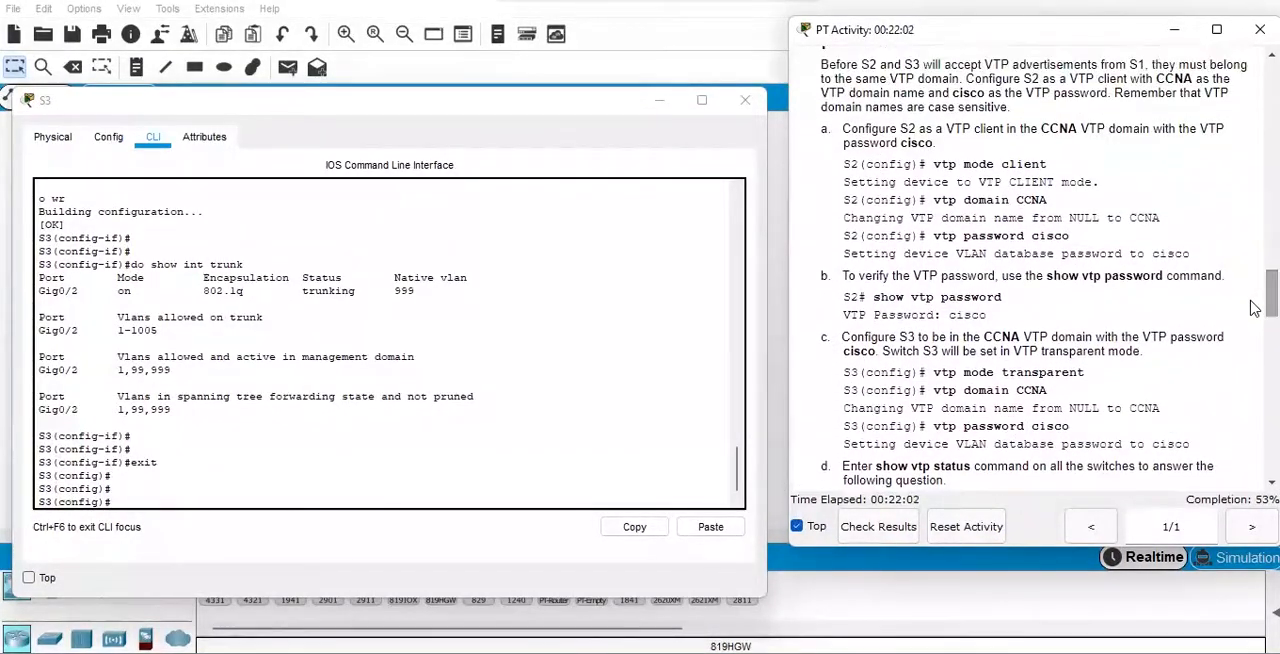
pyautogui.click(229, 484)
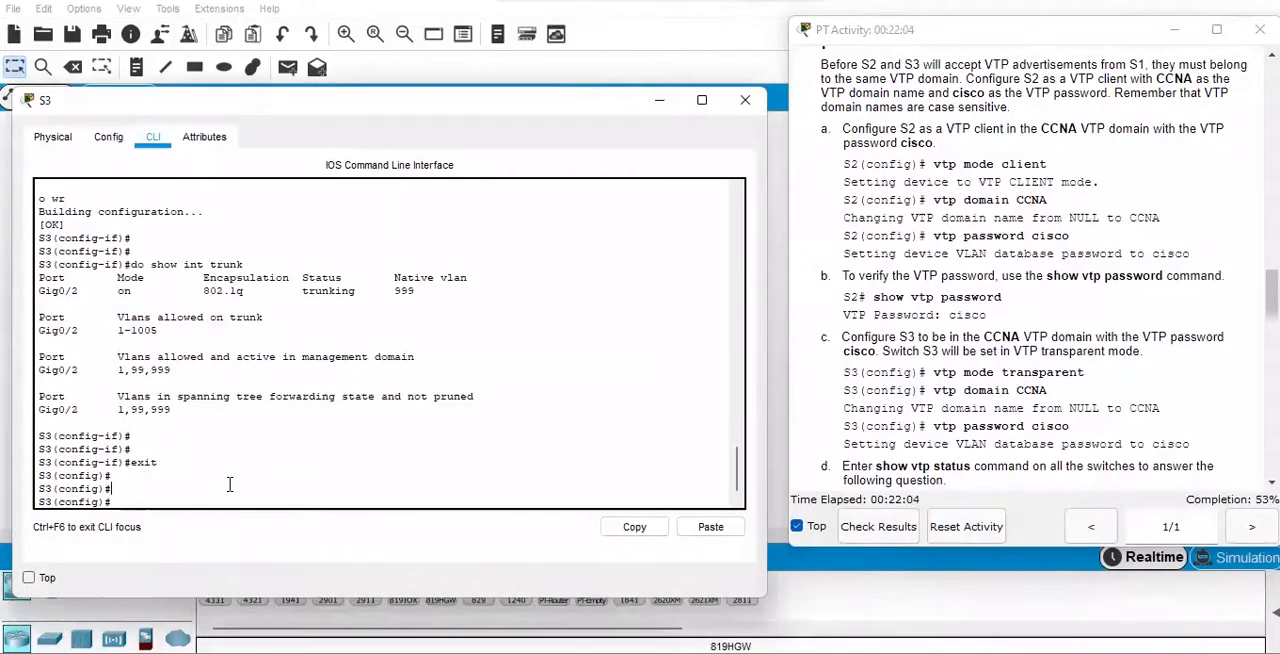
pyautogui.press('Return')
# Put S3 in VTP transparent mode with "vtp mode transparent".
pyautogui.press('Return')
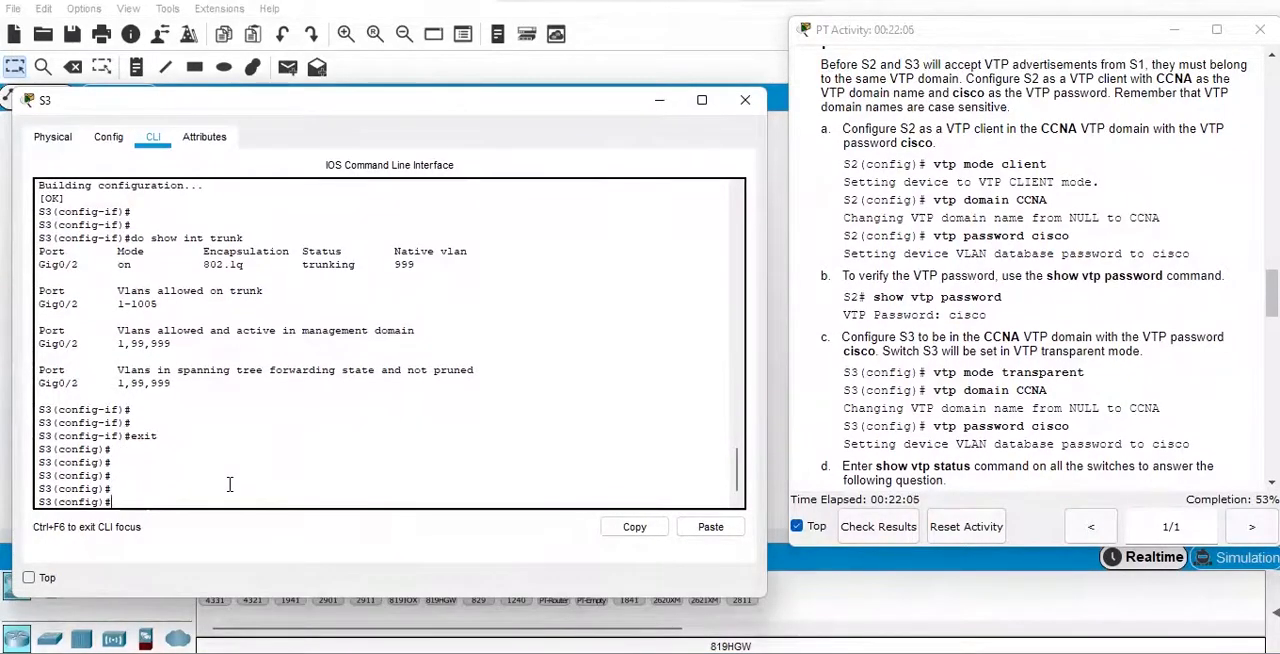
pyautogui.write('vt')
pyautogui.press('BackSpace')
pyautogui.write('ode tran')
pyautogui.press('Tab')
pyautogui.press('Return')
# Set S3's VTP domain name to CCNA with "vtp domain CCNA".
pyautogui.write('vtp')
pyautogui.write('ain CCNA')
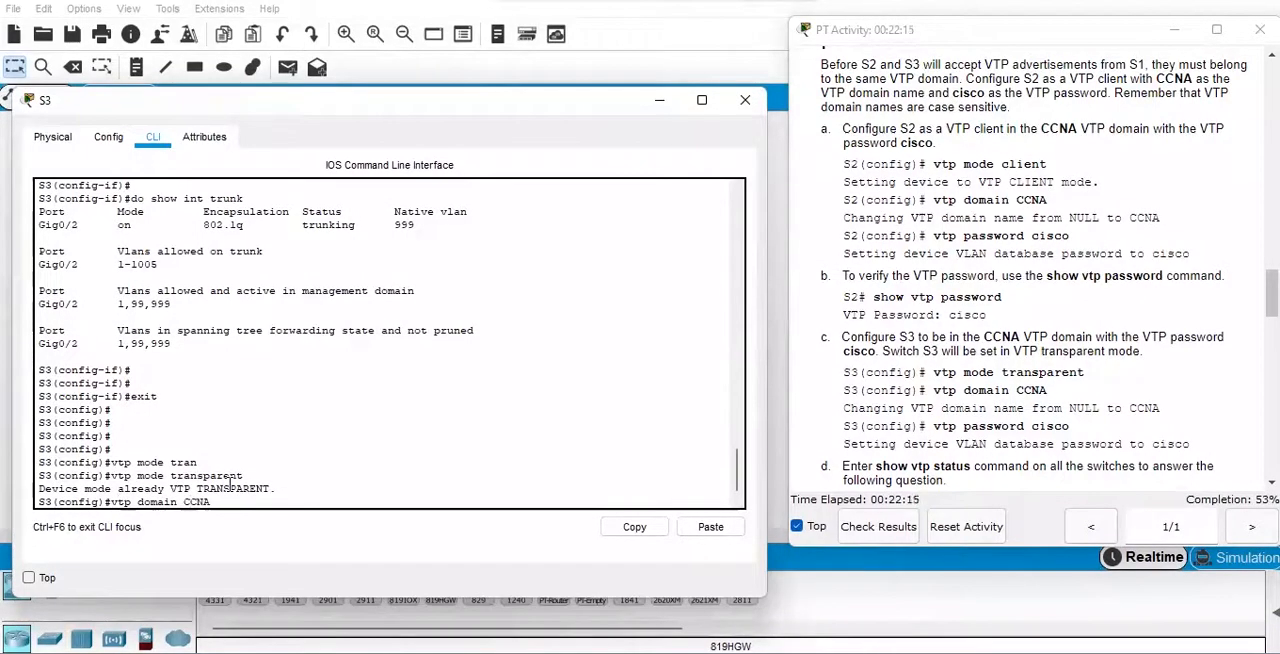
pyautogui.press('Return')
pyautogui.press('Return')
# Set the VTP password on S3 to the one given in the activity instructions, using the "vtp password" command.
pyautogui.write('vt')
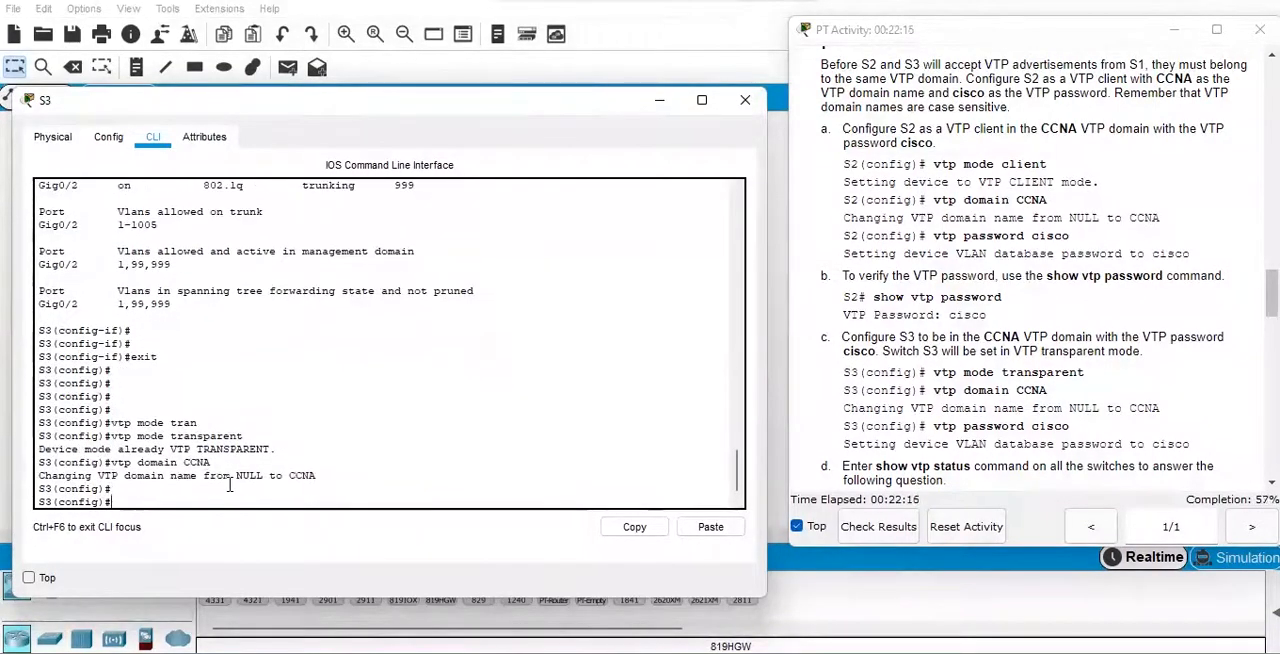
pyautogui.write('p domain')
pyautogui.press('BackSpace')
pyautogui.press('BackSpace')
pyautogui.press('BackSpace')
pyautogui.press('BackSpace')
pyautogui.press('BackSpace')
pyautogui.press('BackSpace')
pyautogui.write('pass')
pyautogui.press('Tab')
pyautogui.write('cisco')
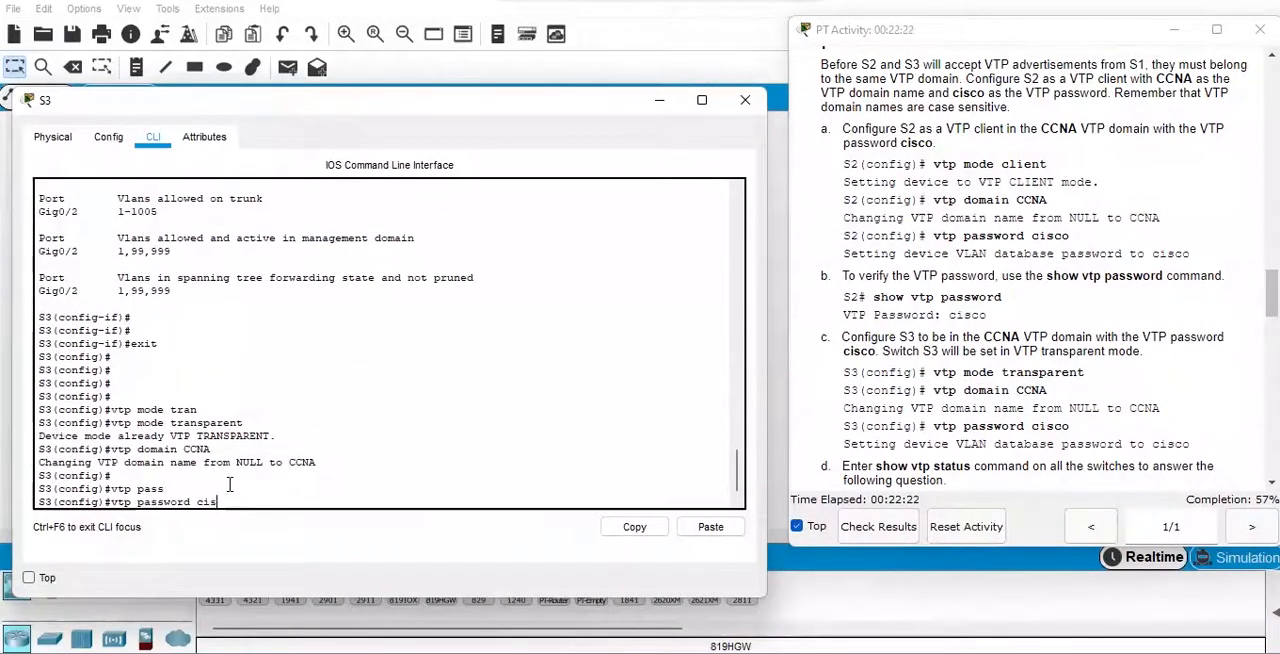
pyautogui.press('Return')
pyautogui.press('Return')
pyautogui.press('Return')
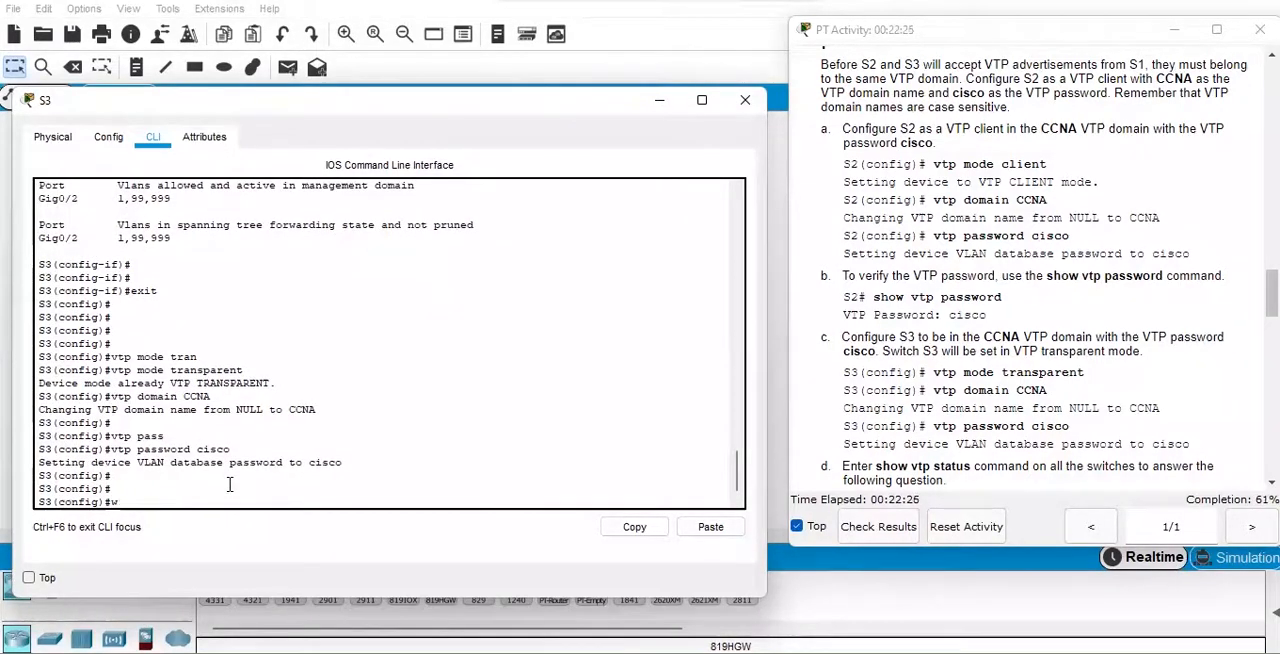
# Try to save S3's configuration with "wr" from global configuration mode.
pyautogui.write('wr')
pyautogui.press('Return')
# Save S3's running configuration with "do wr".
pyautogui.press('Return')
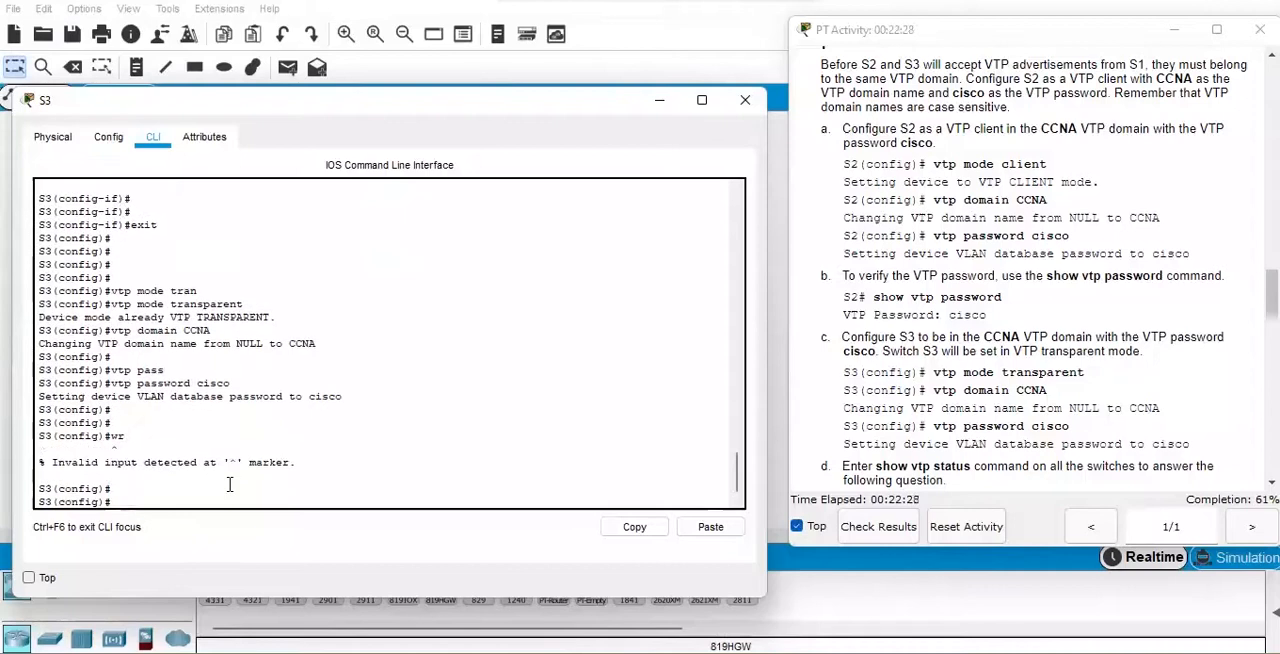
pyautogui.write('do wr')
pyautogui.press('Return')
pyautogui.press('Return')
pyautogui.press('Return')
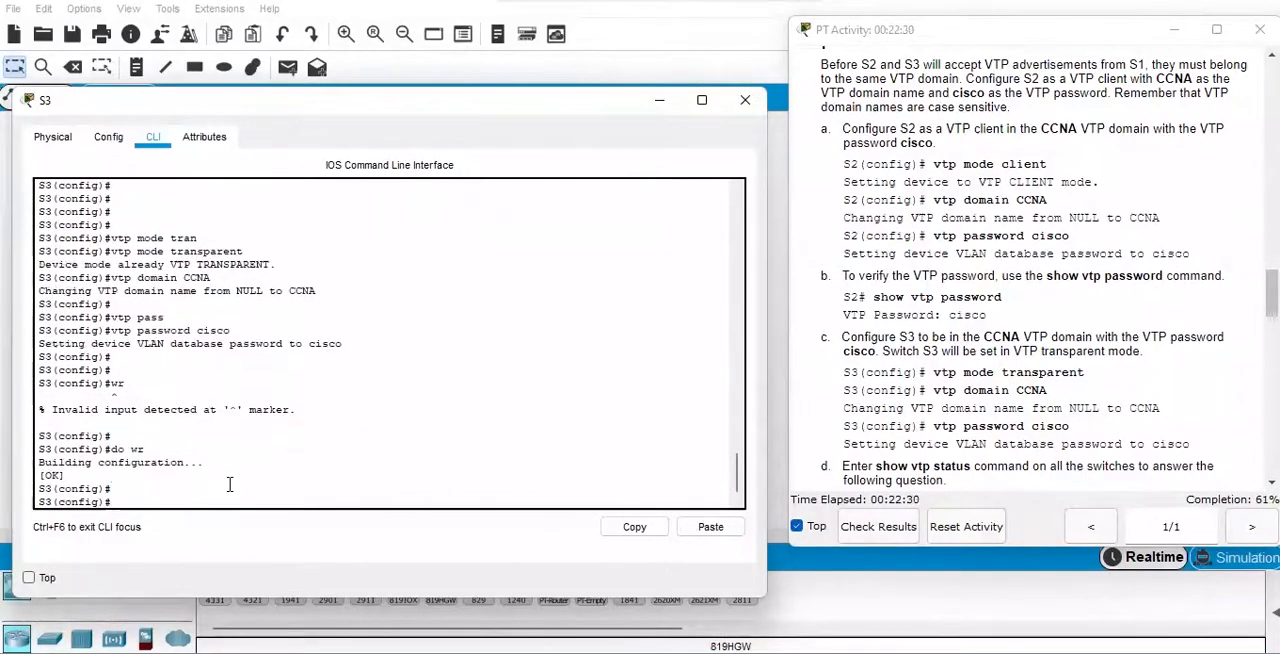
# Check S3's VTP operating mode and domain name with "do show vtp status".
pyautogui.write('do show')
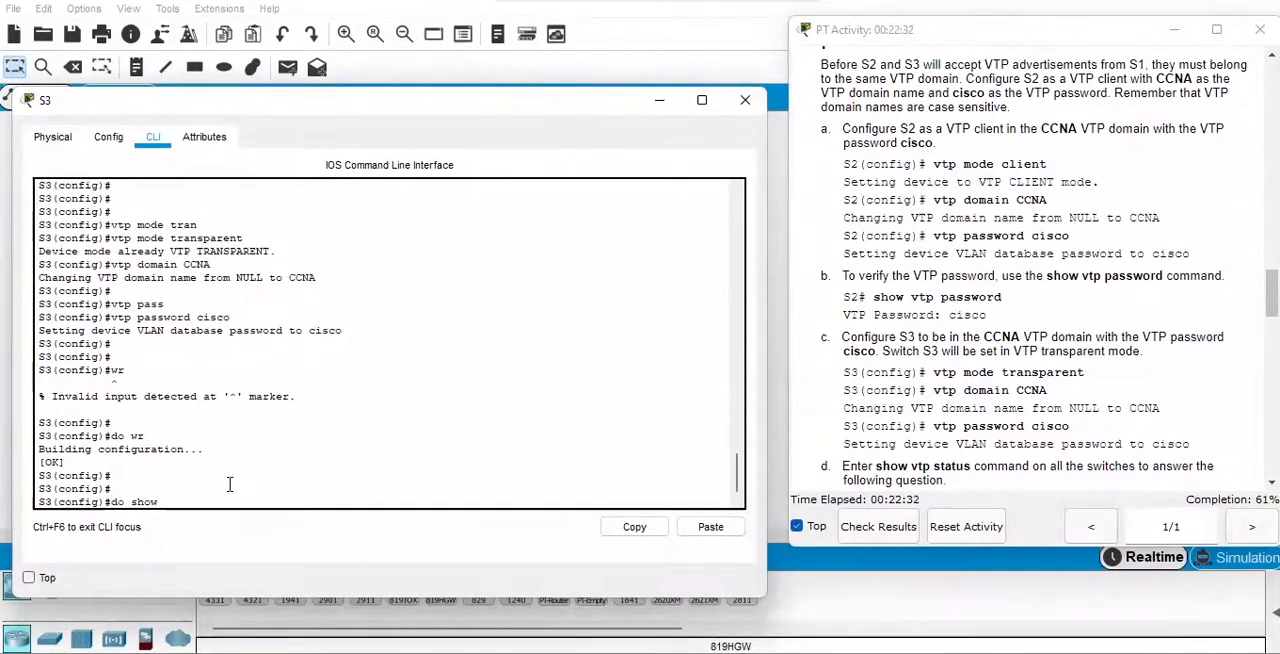
pyautogui.write(' vtp status')
pyautogui.press('Return')
pyautogui.press('Return')
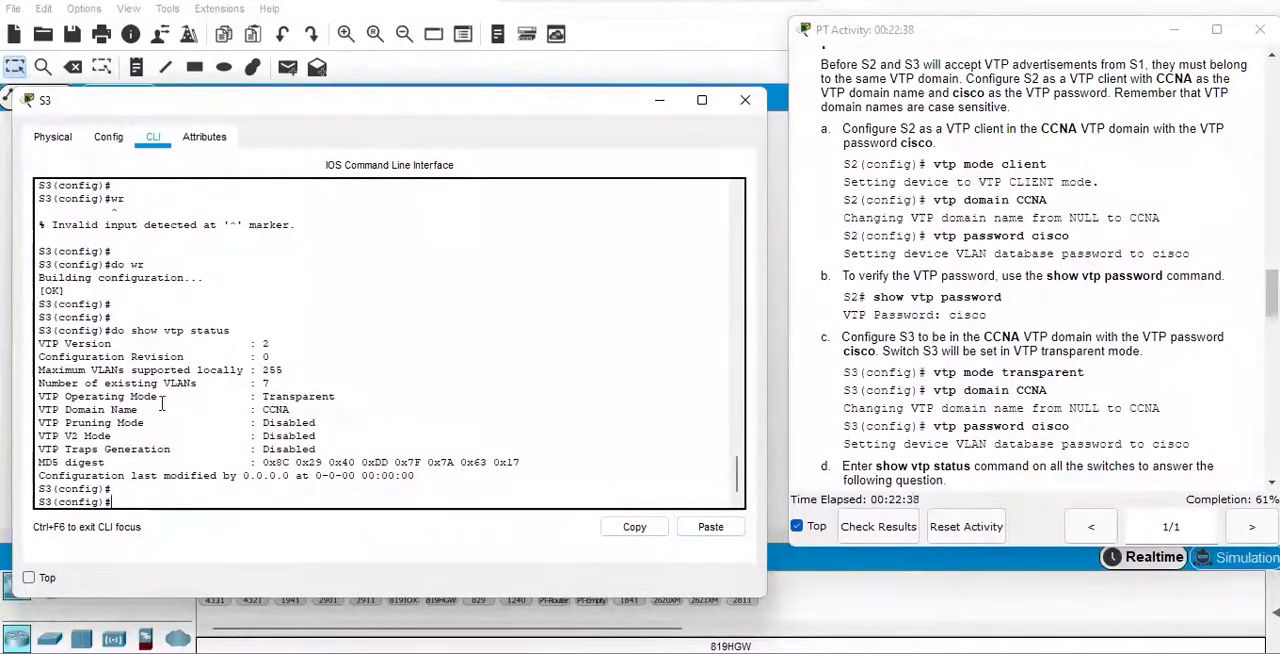
pyautogui.moveTo(258, 395); pyautogui.dragTo(336, 396)
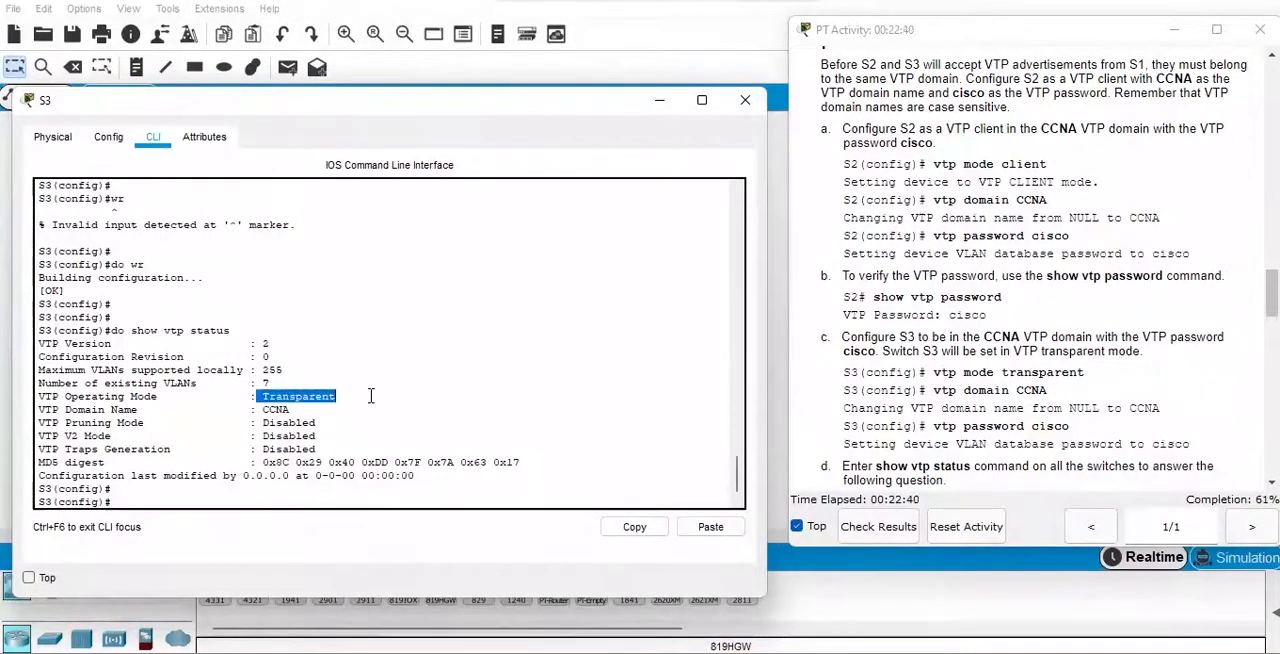
pyautogui.moveTo(262, 409); pyautogui.dragTo(290, 410)
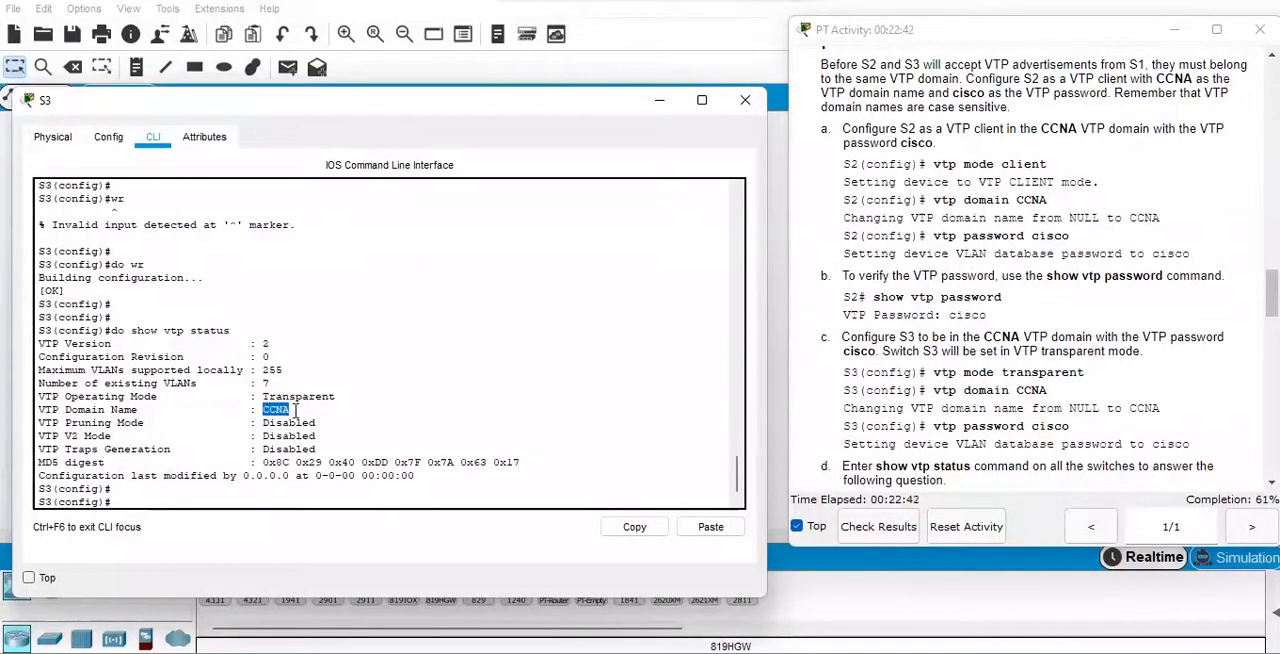
pyautogui.click(280, 499)
pyautogui.press('Return')
pyautogui.press('Return')
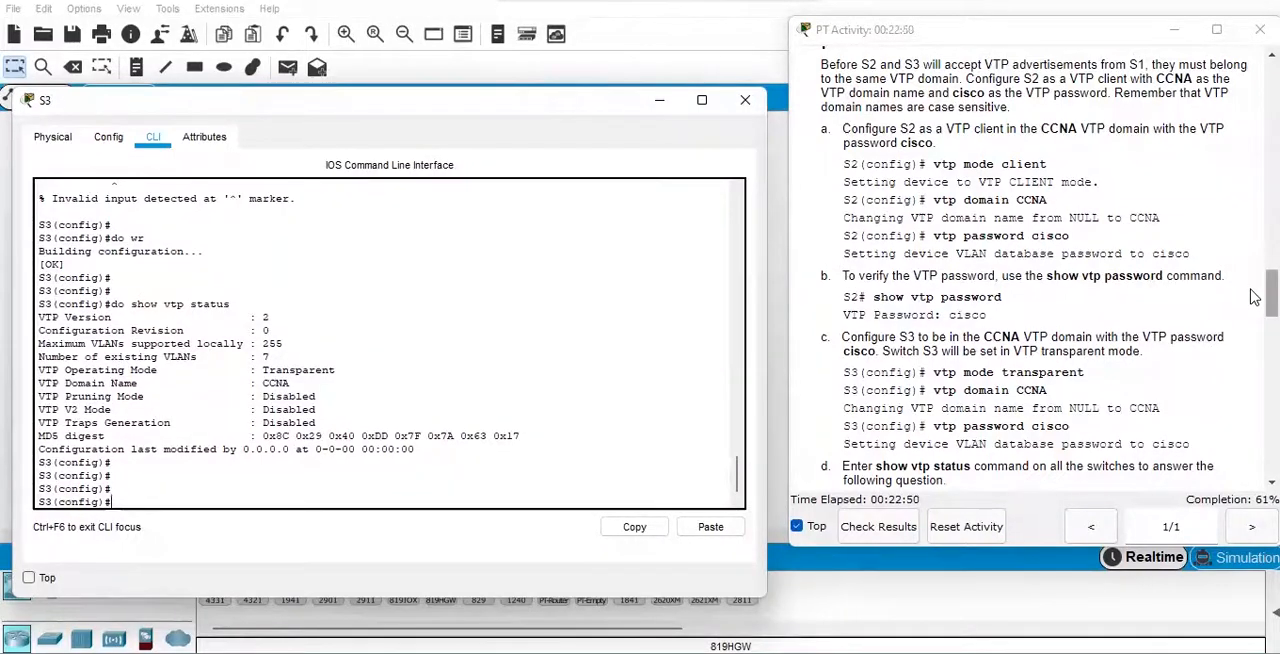
# Read the Step 4 instructions on creating more VLANs on S1 and minimize S3's window.
pyautogui.moveTo(1251, 290); pyautogui.dragTo(1255, 355)
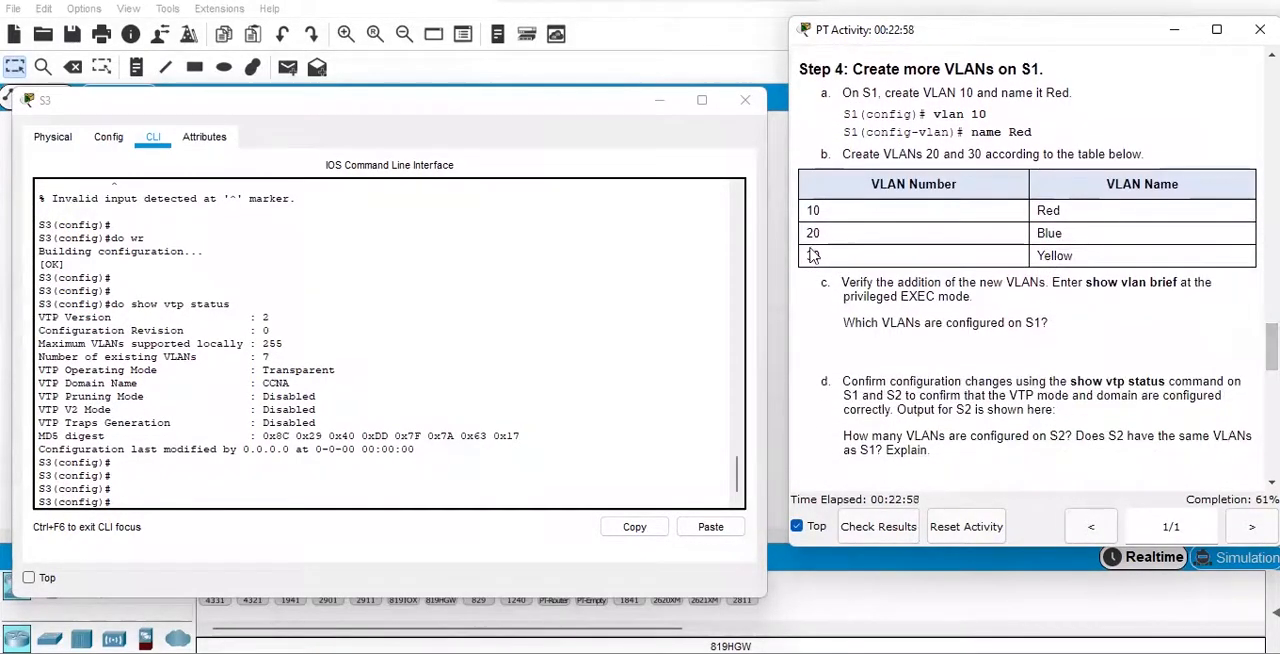
pyautogui.click(659, 100)
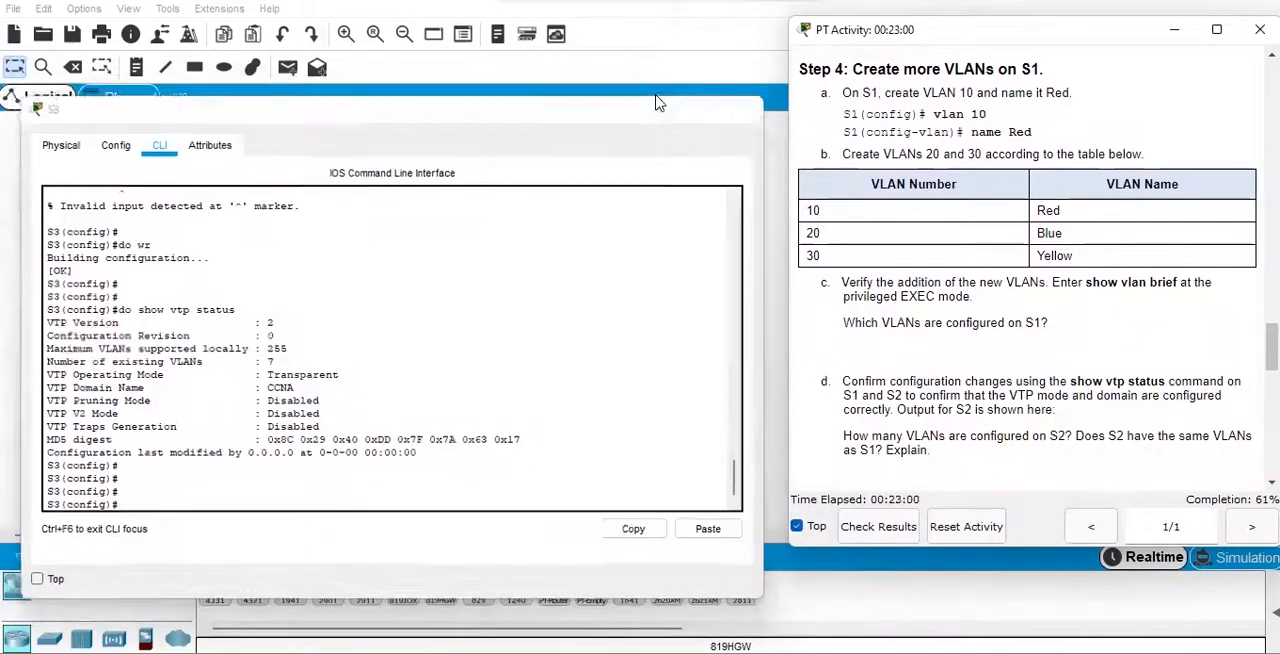
pyautogui.click(345, 276)
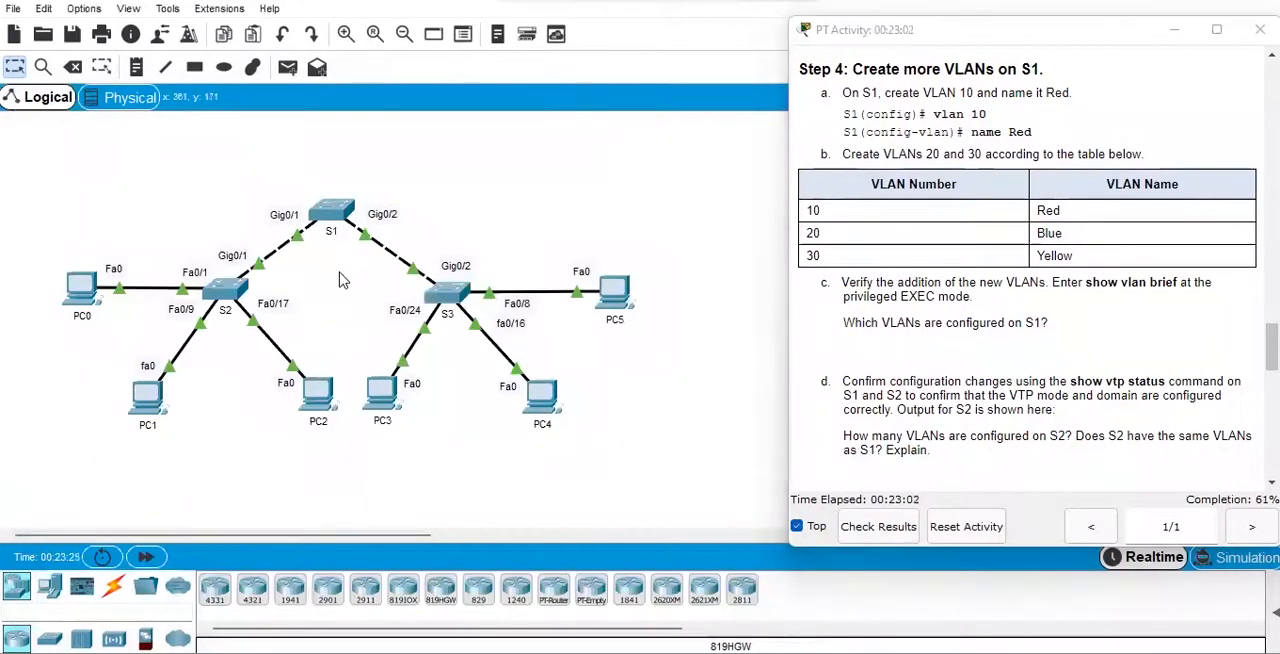
# Open S1's command line and create VLAN 10 with the name Red.
pyautogui.click(334, 212)
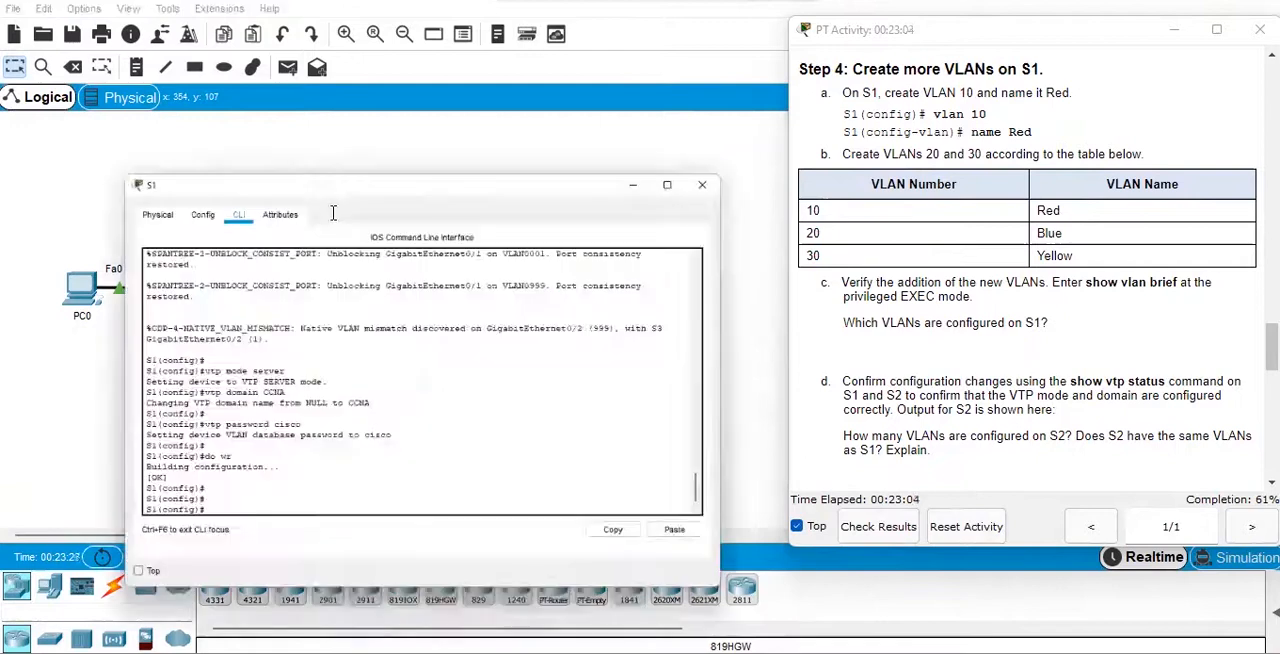
pyautogui.press('Return')
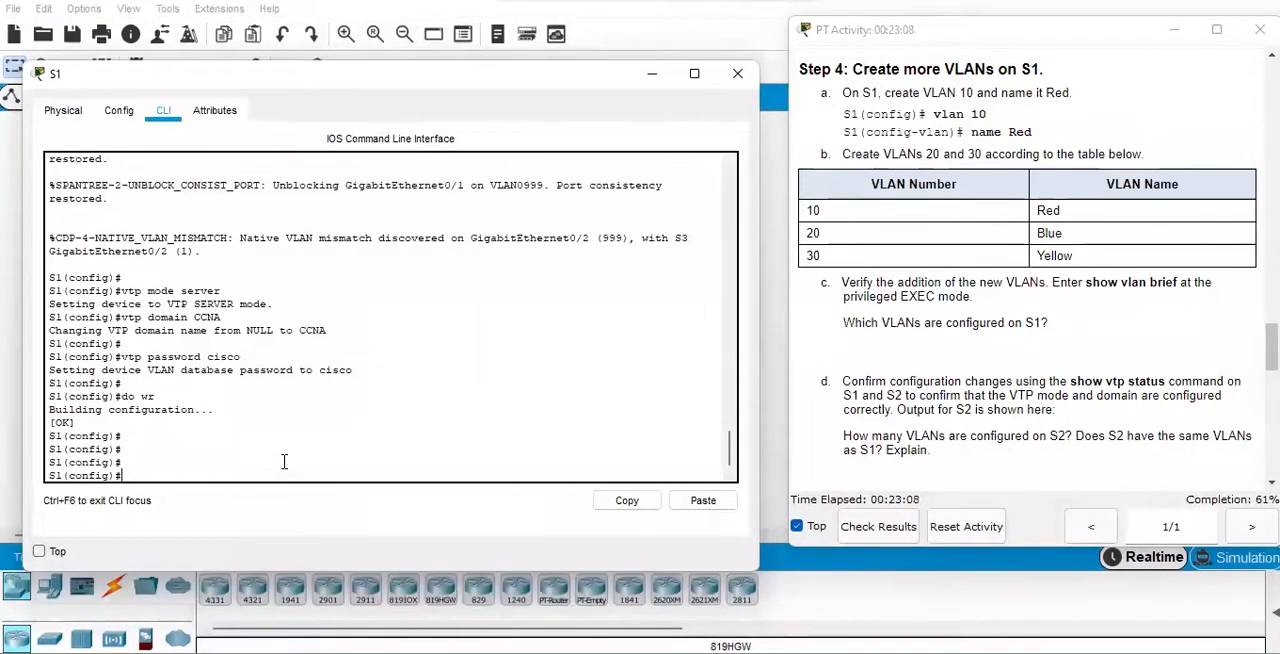
pyautogui.write('vlan 10')
pyautogui.press('Return')
pyautogui.write('name Red')
pyautogui.press('Return')
# Create VLAN 20 on S1 and name it Blue.
pyautogui.write('vlan 20')
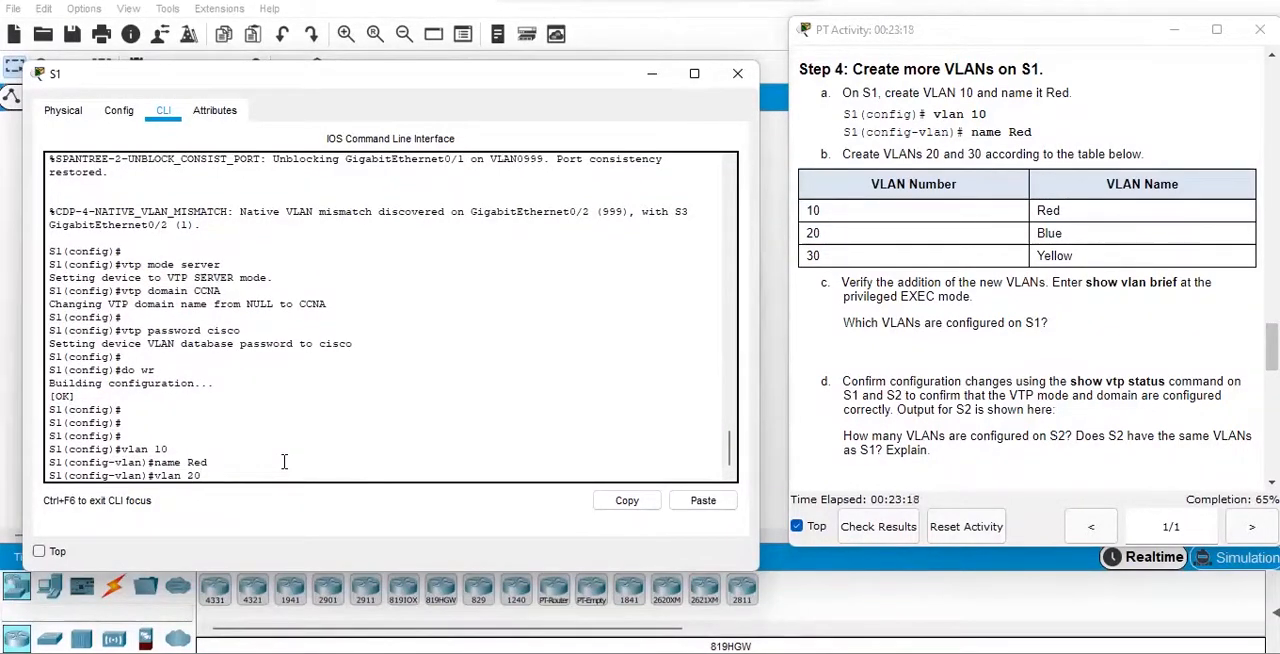
pyautogui.press('Return')
pyautogui.write('name')
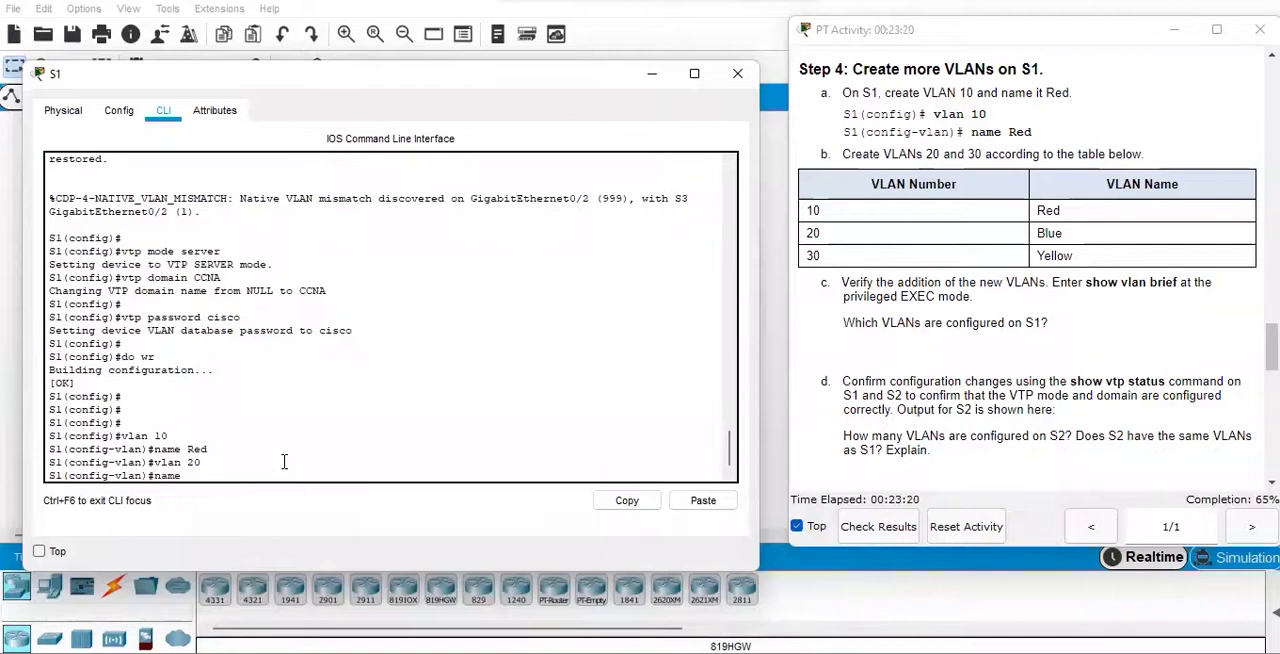
pyautogui.write(' Blue')
pyautogui.press('Return')
# Create VLAN 30 on S1 and name it Yellow.
pyautogui.write('vlan)#vlan 30')
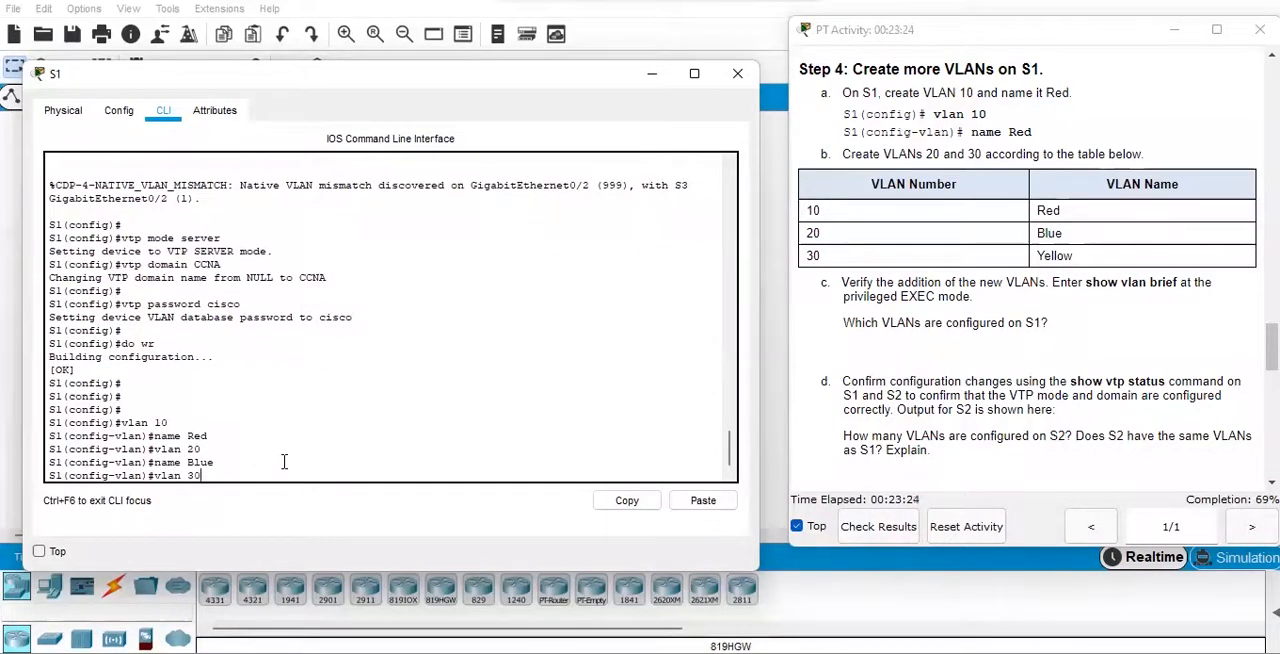
pyautogui.press('Return')
pyautogui.write('name Yello')
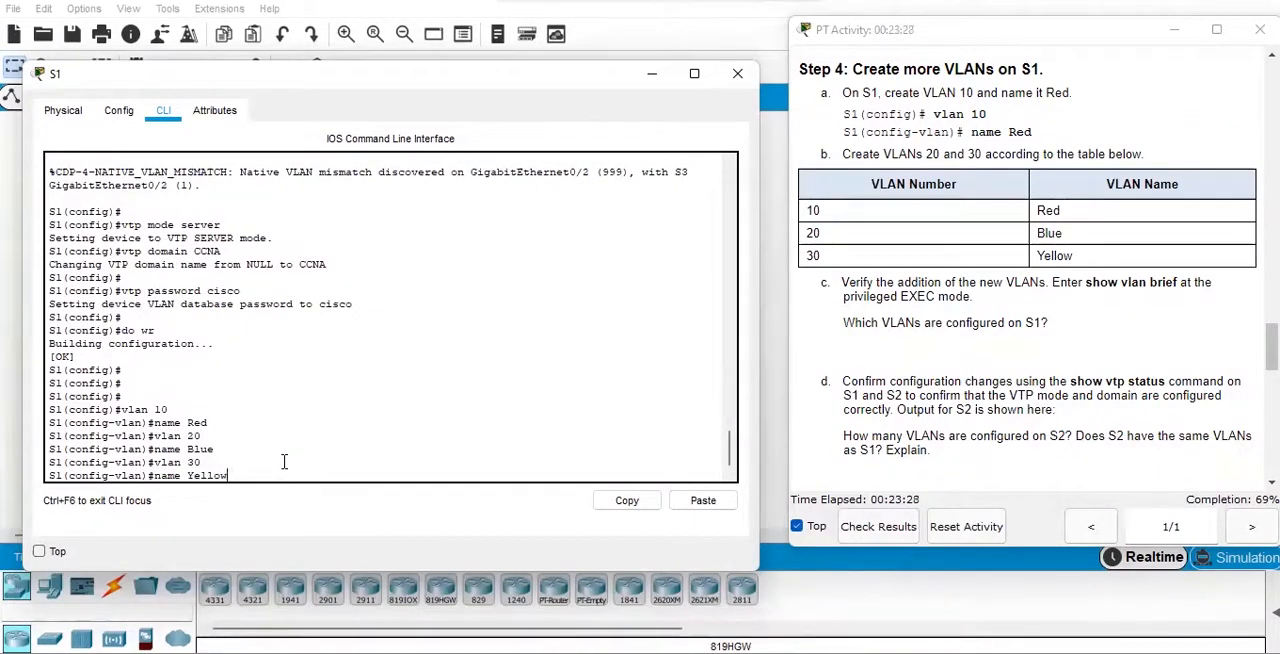
pyautogui.write('w')
pyautogui.press('Return')
pyautogui.press('Return')
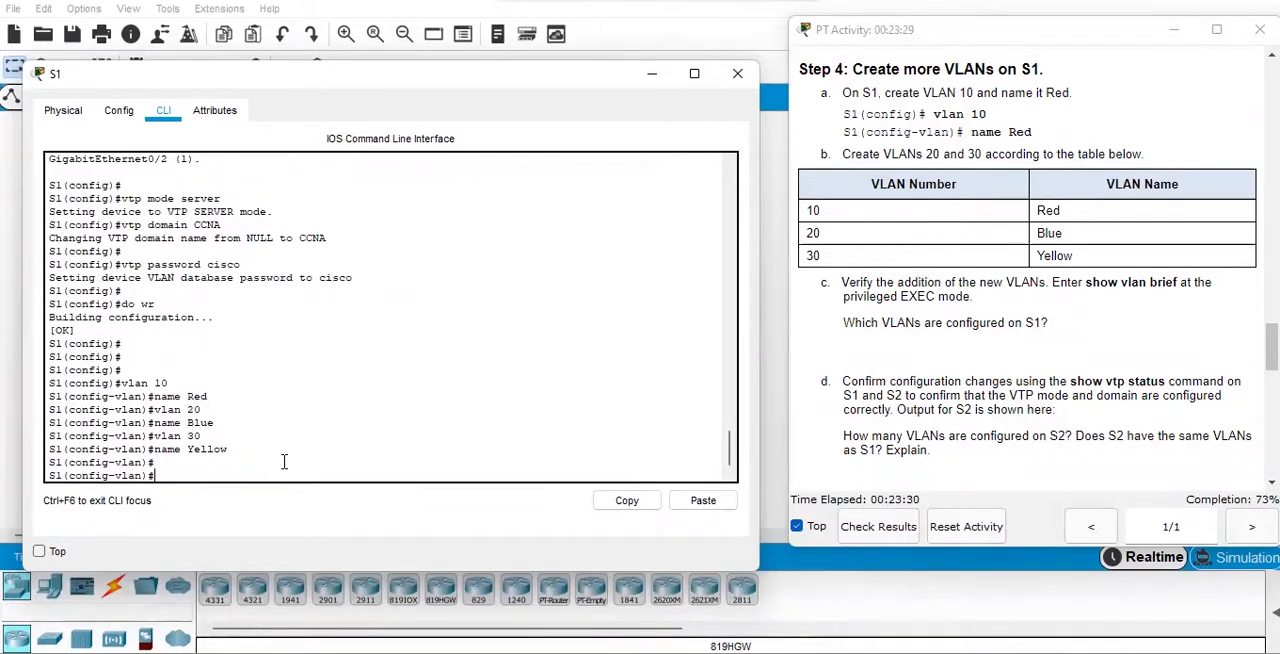
# Save S1's running configuration with "do wr".
pyautogui.write('do wr')
pyautogui.press('Return')
pyautogui.press('Return')
pyautogui.press('Return')
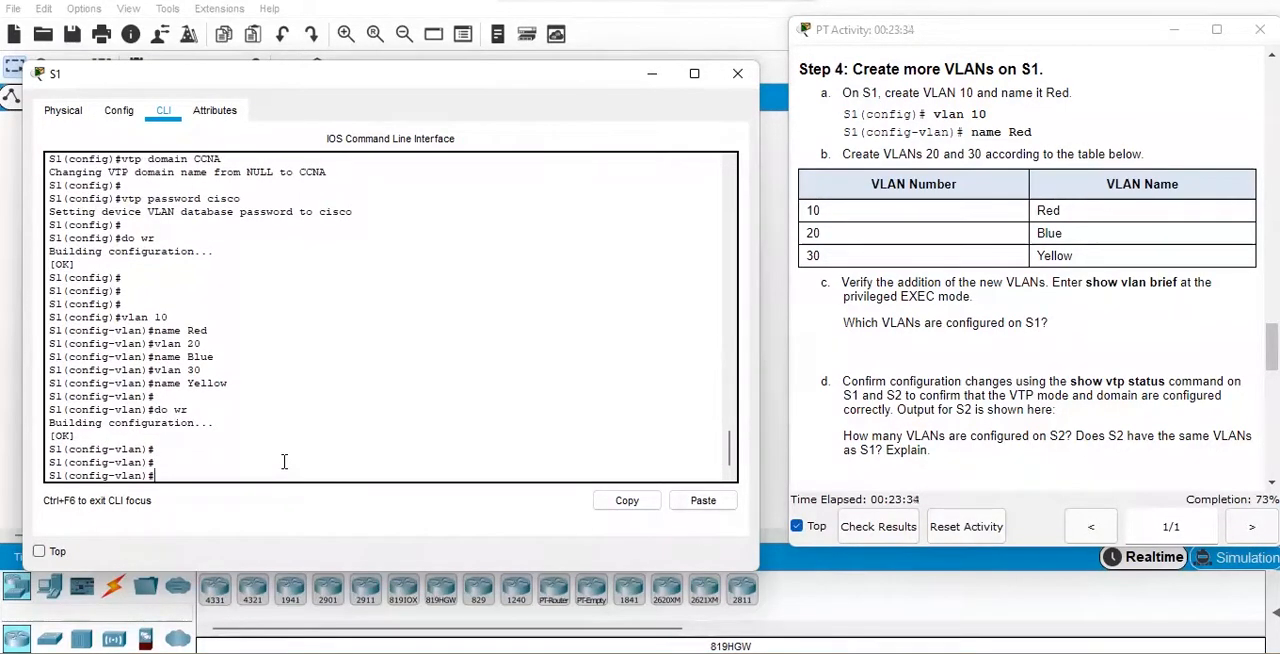
# Return S1 to privileged EXEC mode and check the new VLAN entries with "show vlan bri".
pyautogui.write('end')
pyautogui.press('Return')
pyautogui.press('Return')
pyautogui.press('Return')
pyautogui.press('Return')
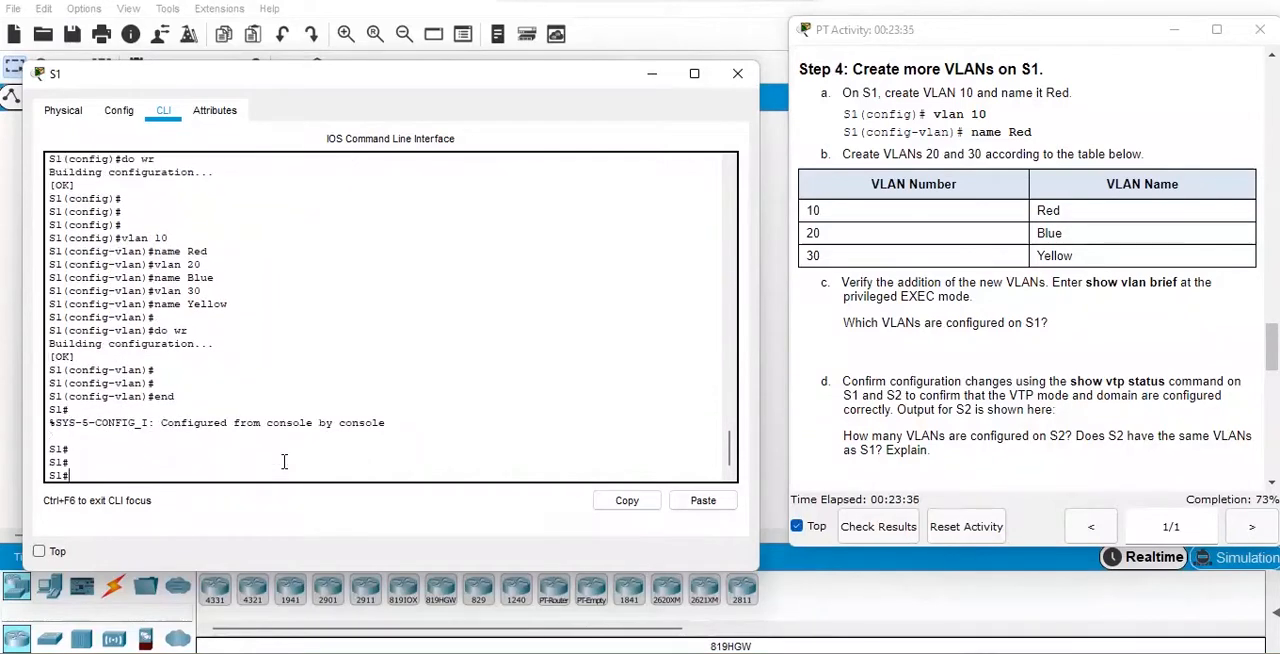
pyautogui.write('show vlan bri')
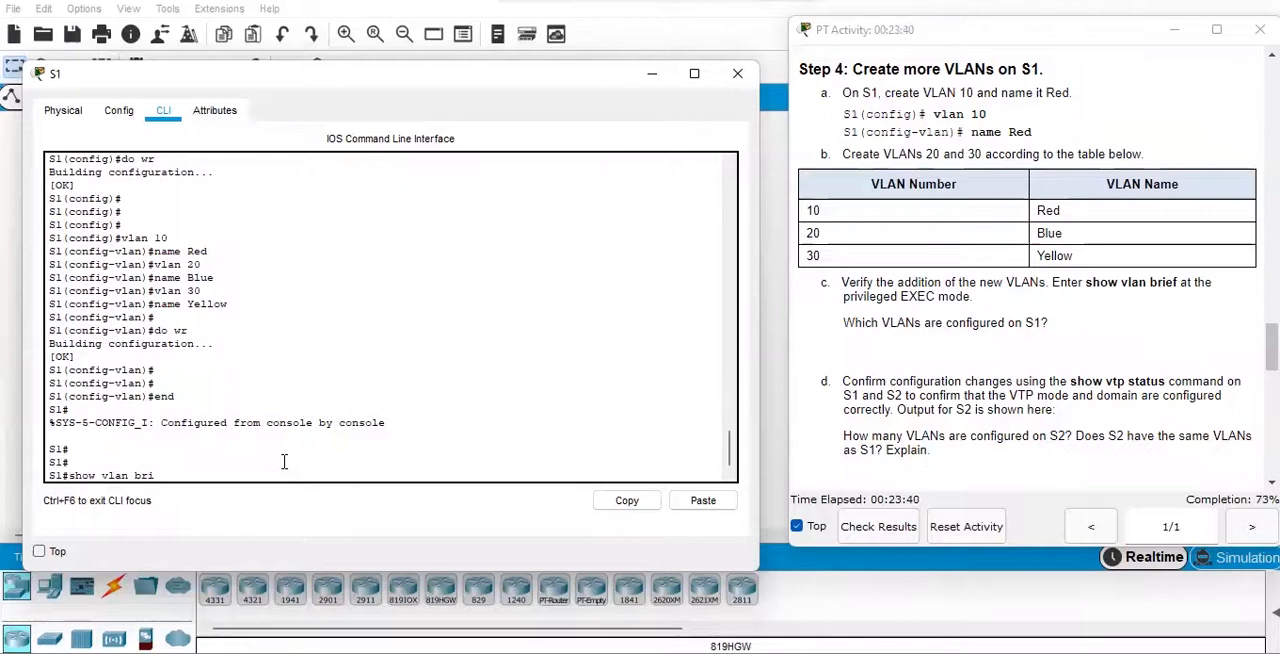
pyautogui.press('Return')
pyautogui.press('Return')
pyautogui.press('Return')
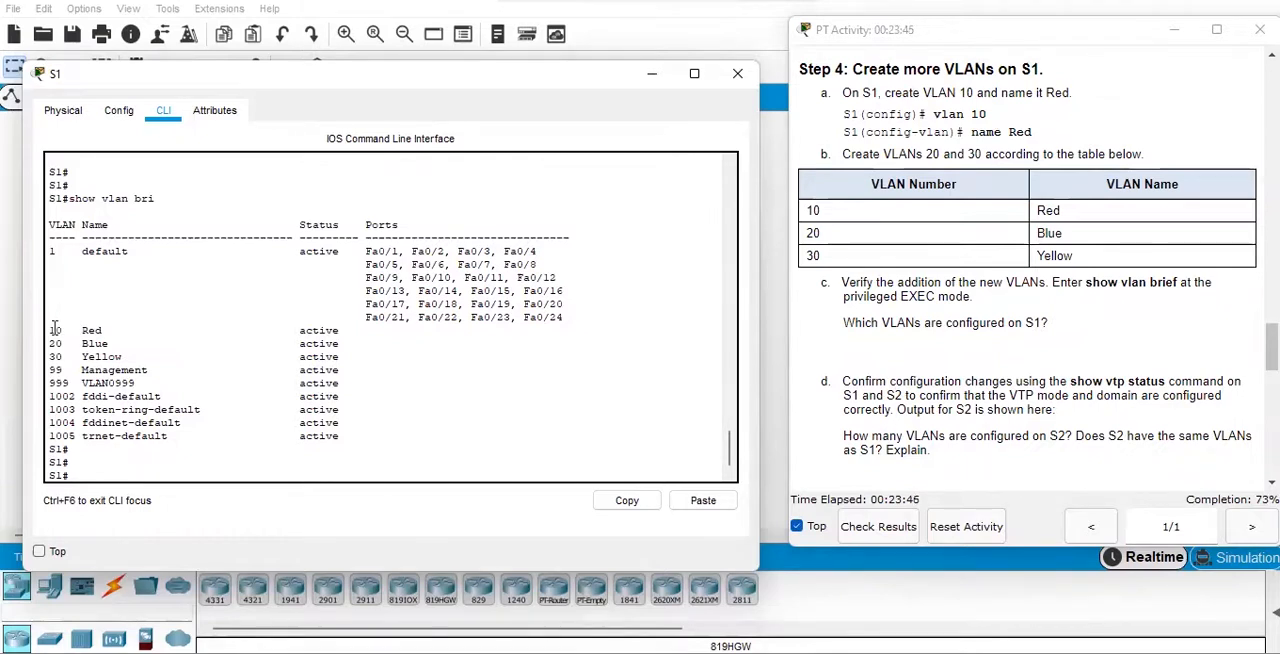
pyautogui.moveTo(53, 330); pyautogui.dragTo(352, 360)
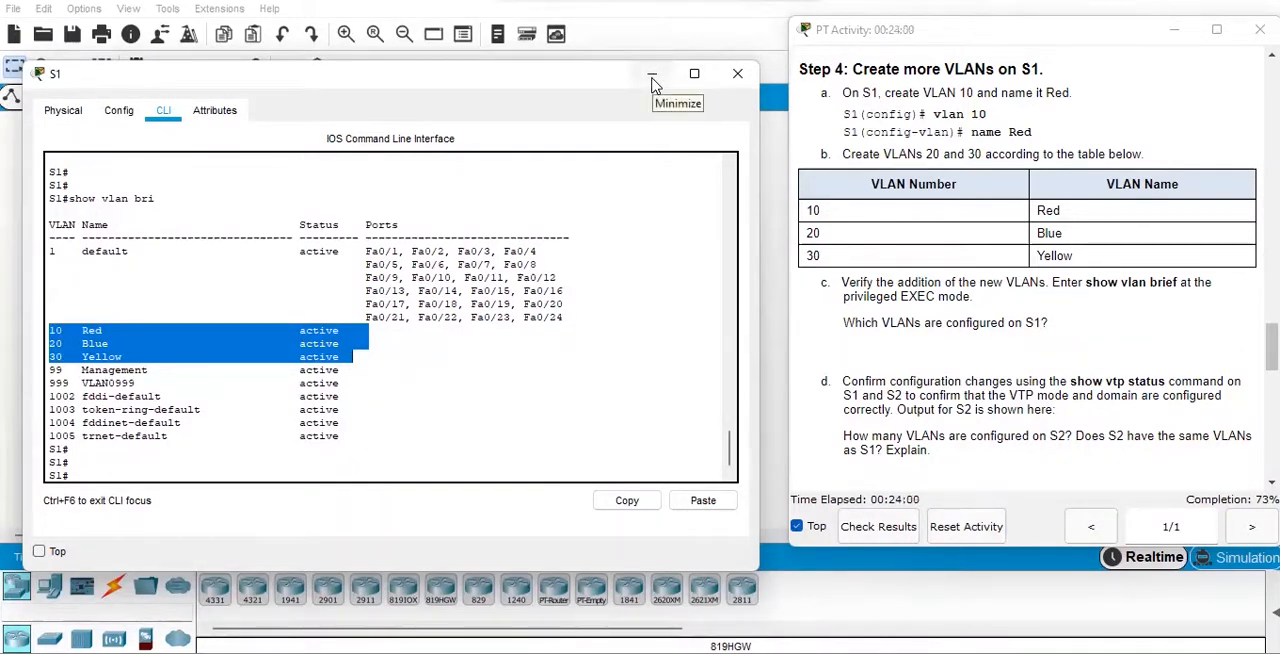
# Check S1's configuration revision and number of existing VLANs with "show vtp status", and minimize S1's window.
pyautogui.click(463, 401)
pyautogui.write('show vtp status')
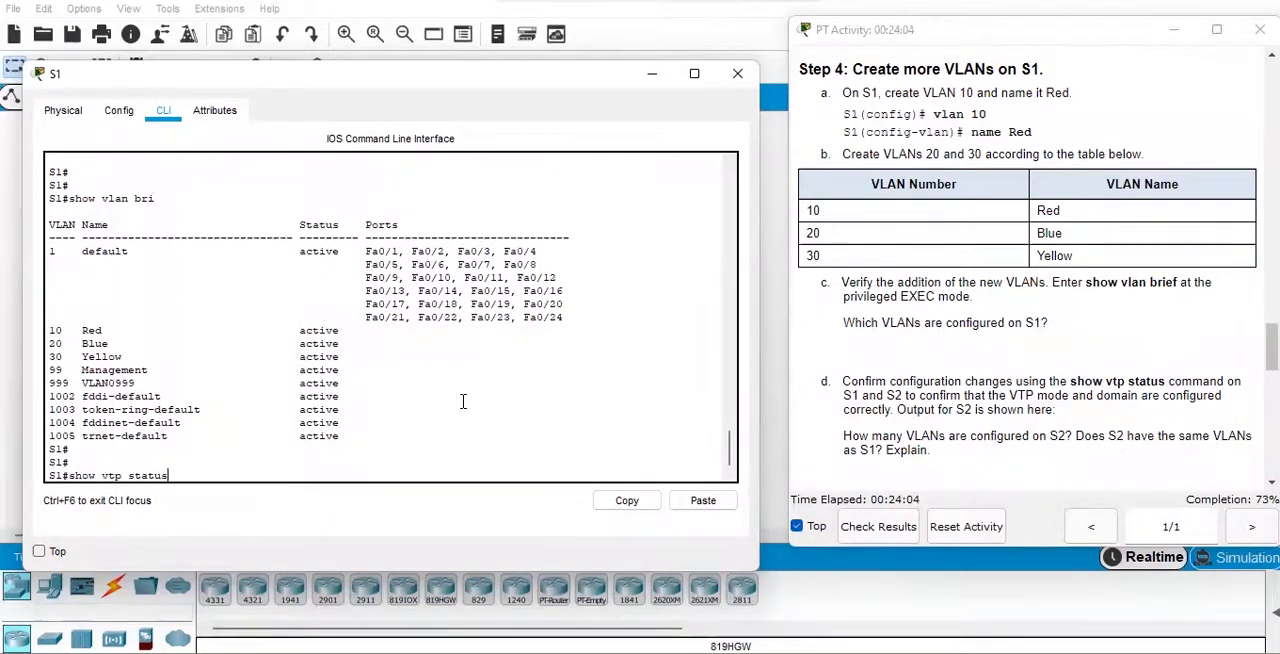
pyautogui.press('Return')
pyautogui.press('Return')
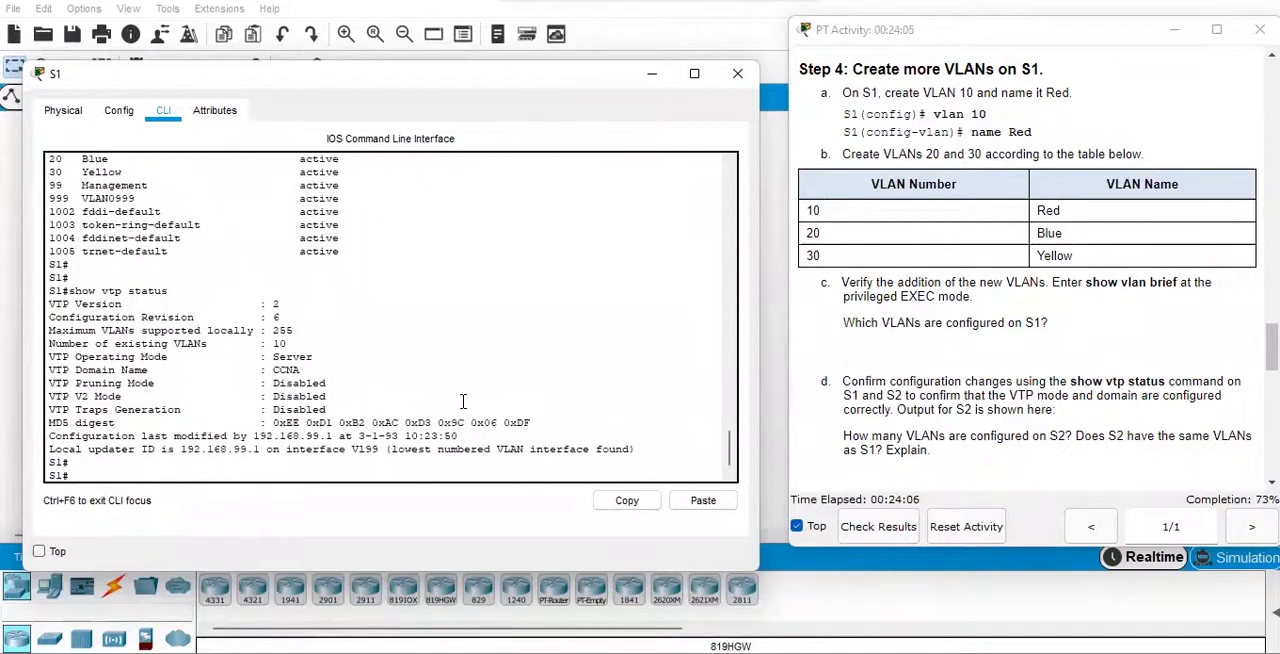
pyautogui.moveTo(50, 316); pyautogui.dragTo(284, 315)
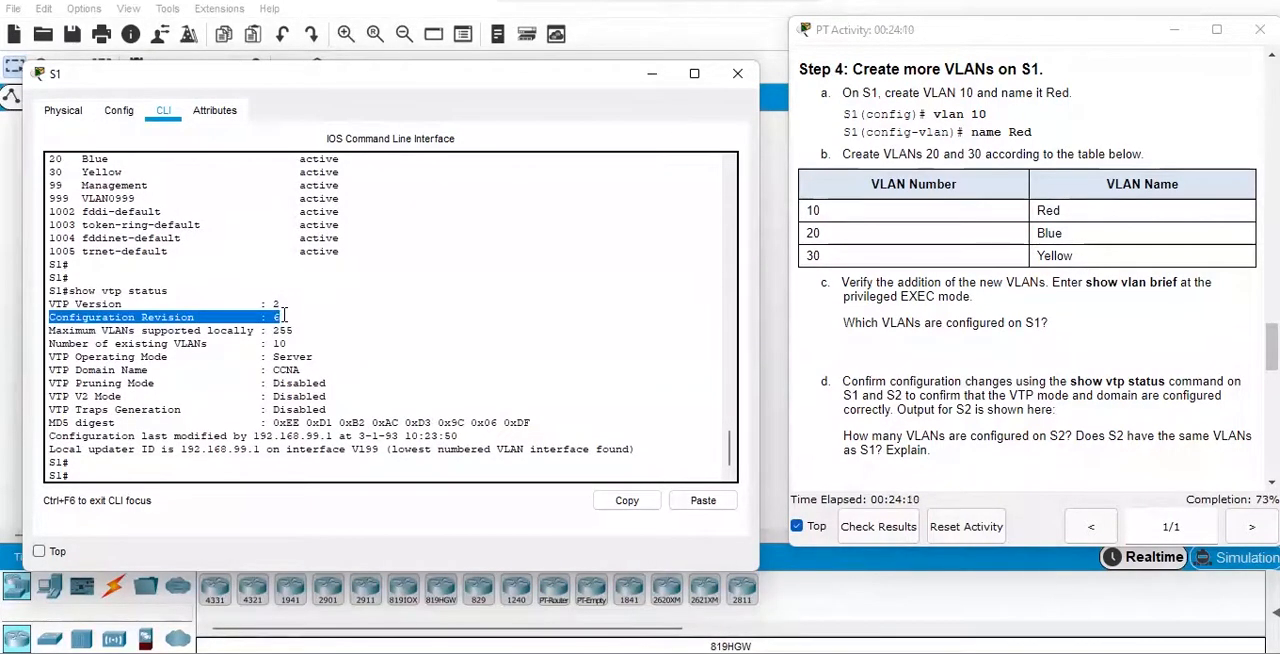
pyautogui.click(50, 338)
pyautogui.moveTo(50, 340); pyautogui.dragTo(288, 344)
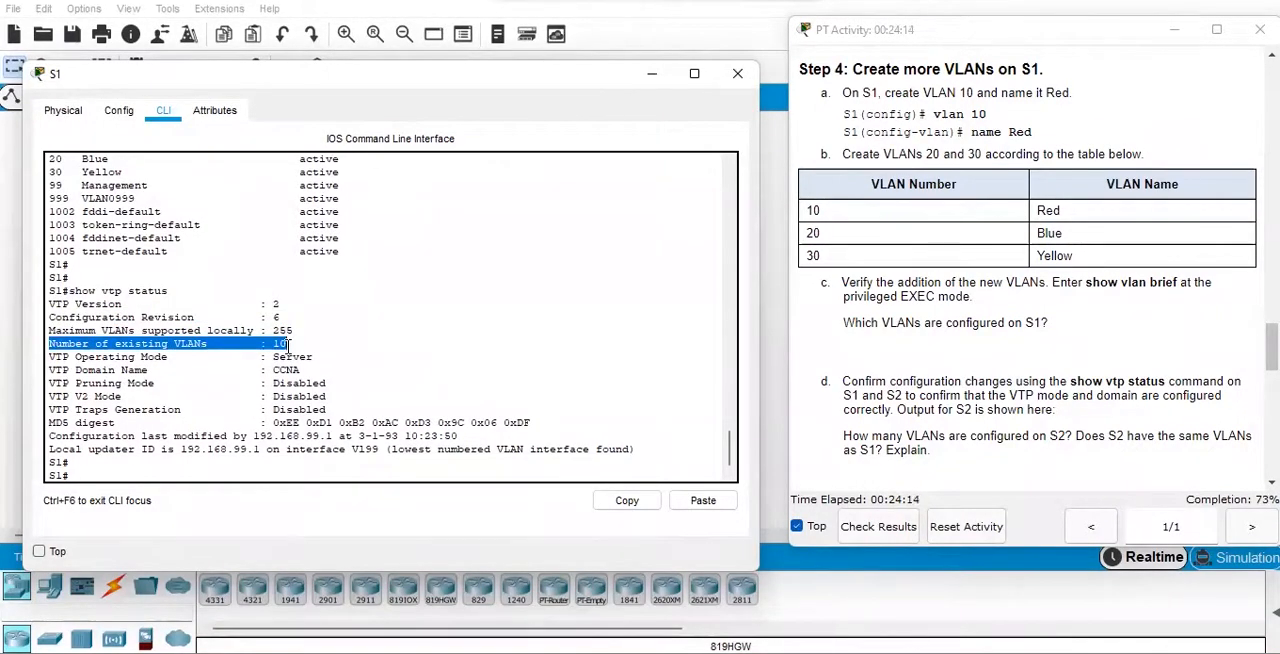
pyautogui.click(655, 75)
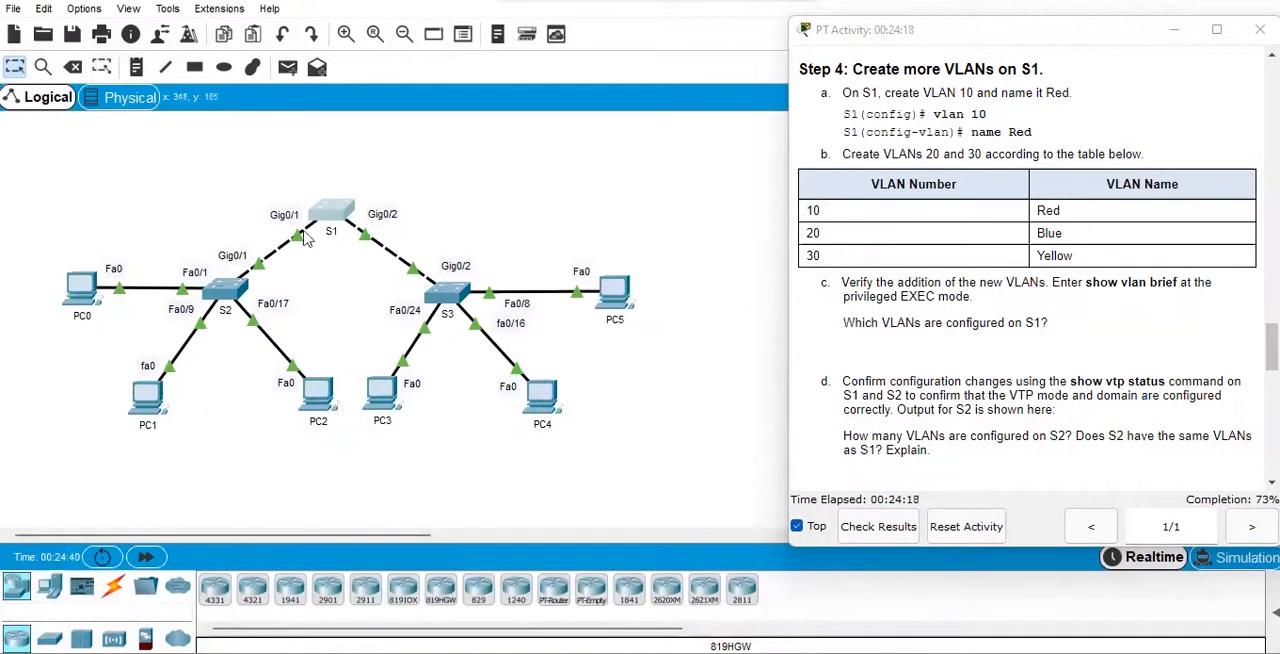
# Open S2's command line and check its number of existing VLANs with "do show vtp status".
pyautogui.click(231, 288)
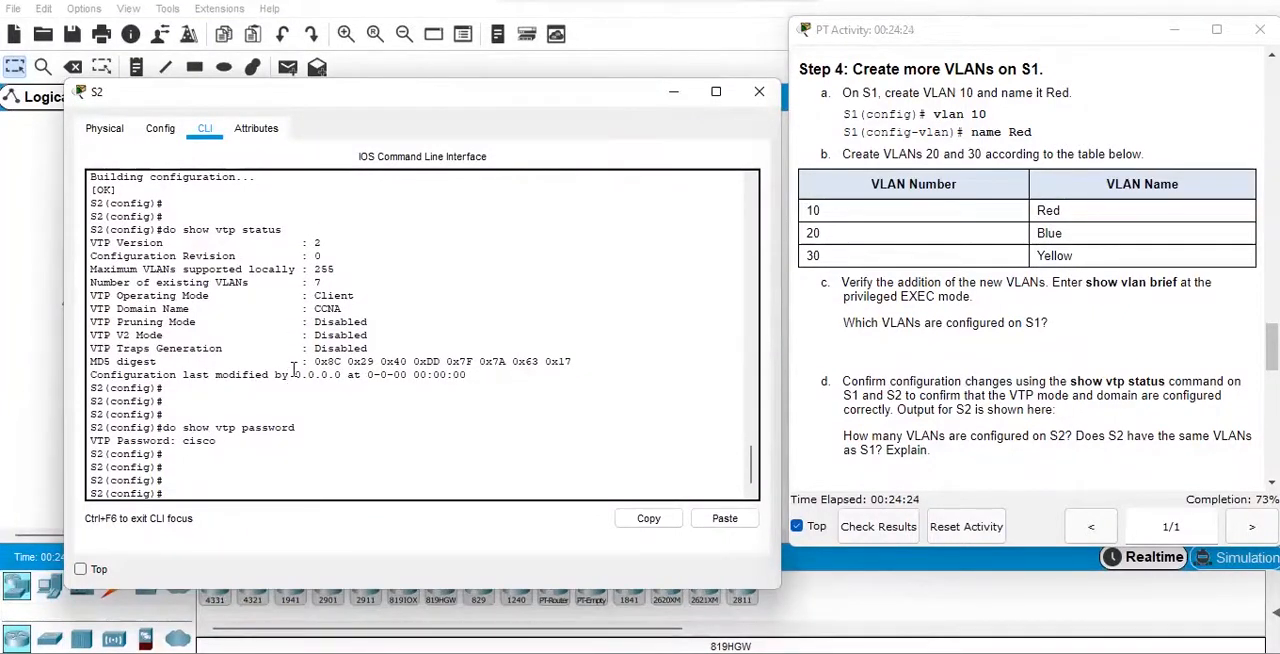
pyautogui.press('Return')
pyautogui.press('Return')
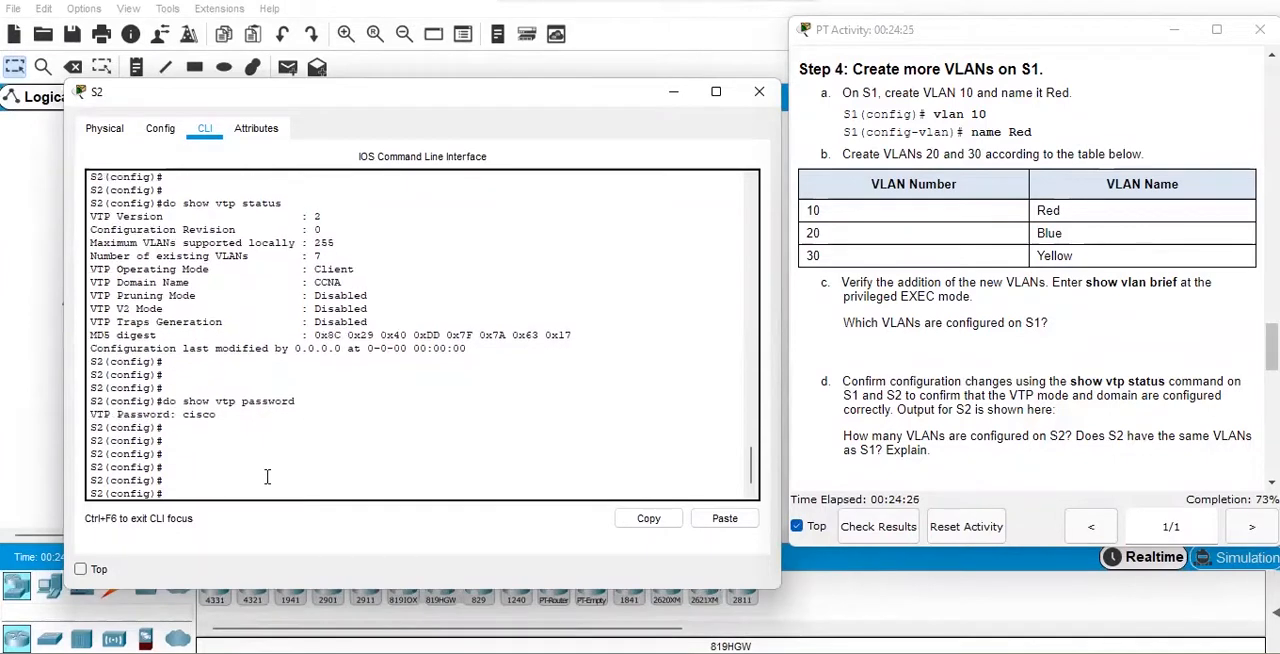
pyautogui.write('do show vtp status')
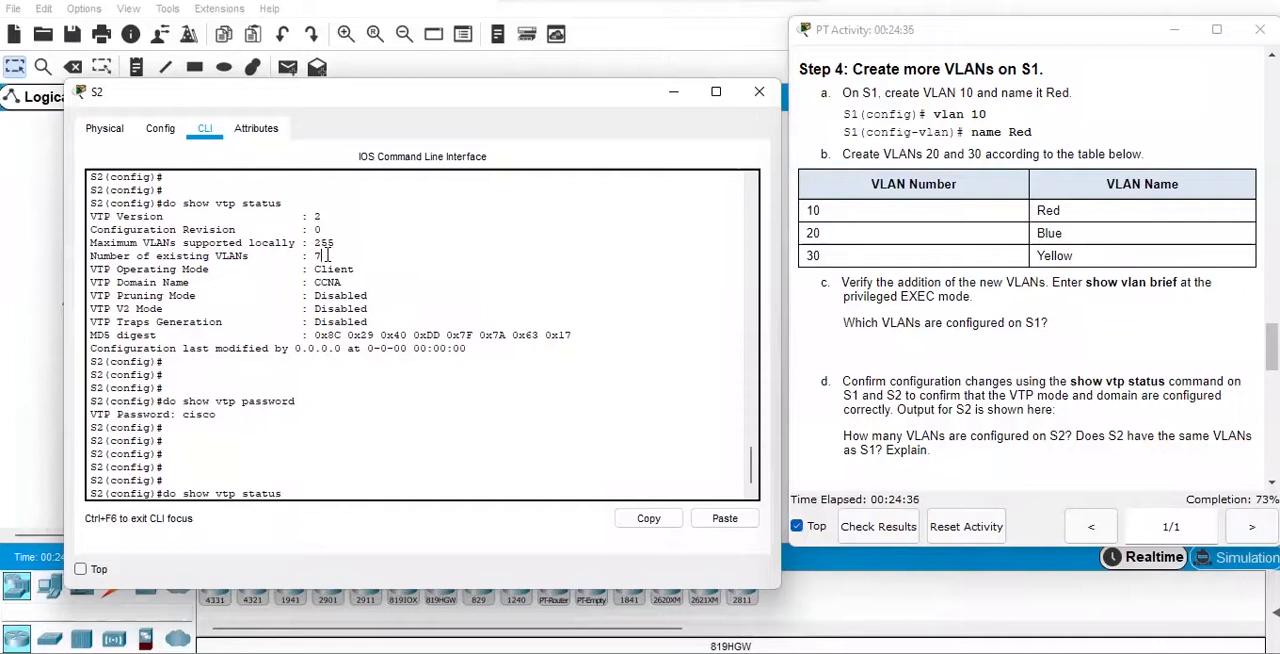
pyautogui.moveTo(324, 256); pyautogui.dragTo(313, 256)
pyautogui.click(344, 467)
pyautogui.press('Return')
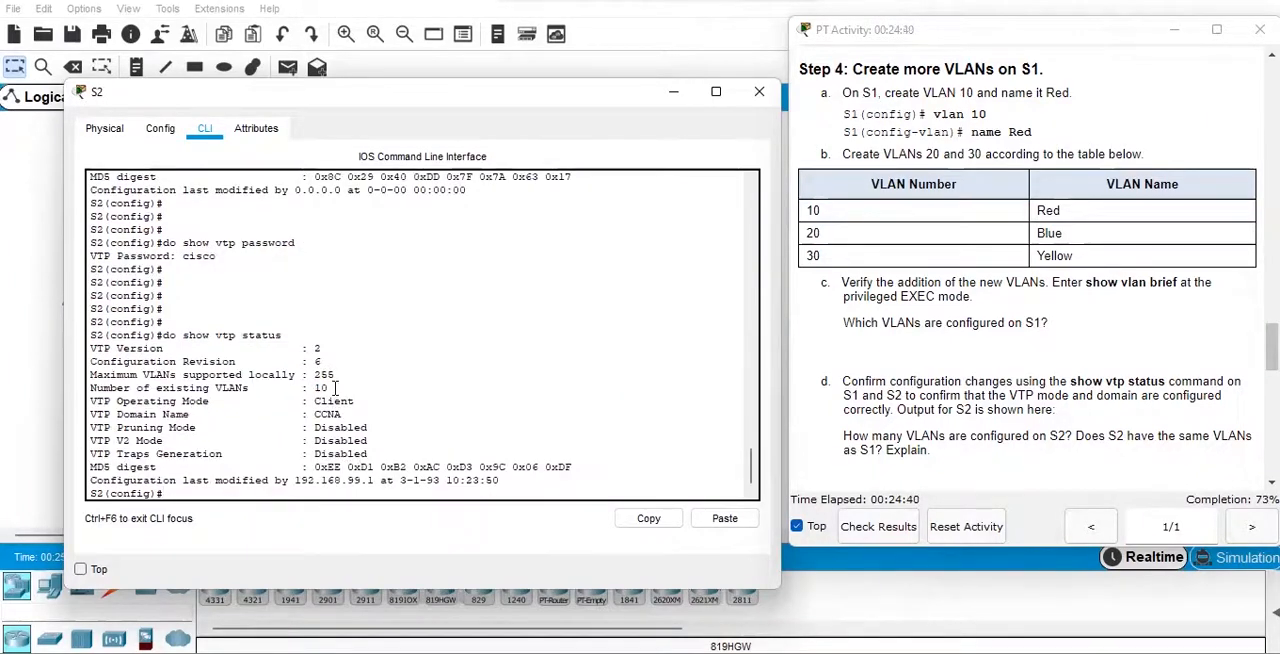
pyautogui.moveTo(328, 388); pyautogui.dragTo(92, 388)
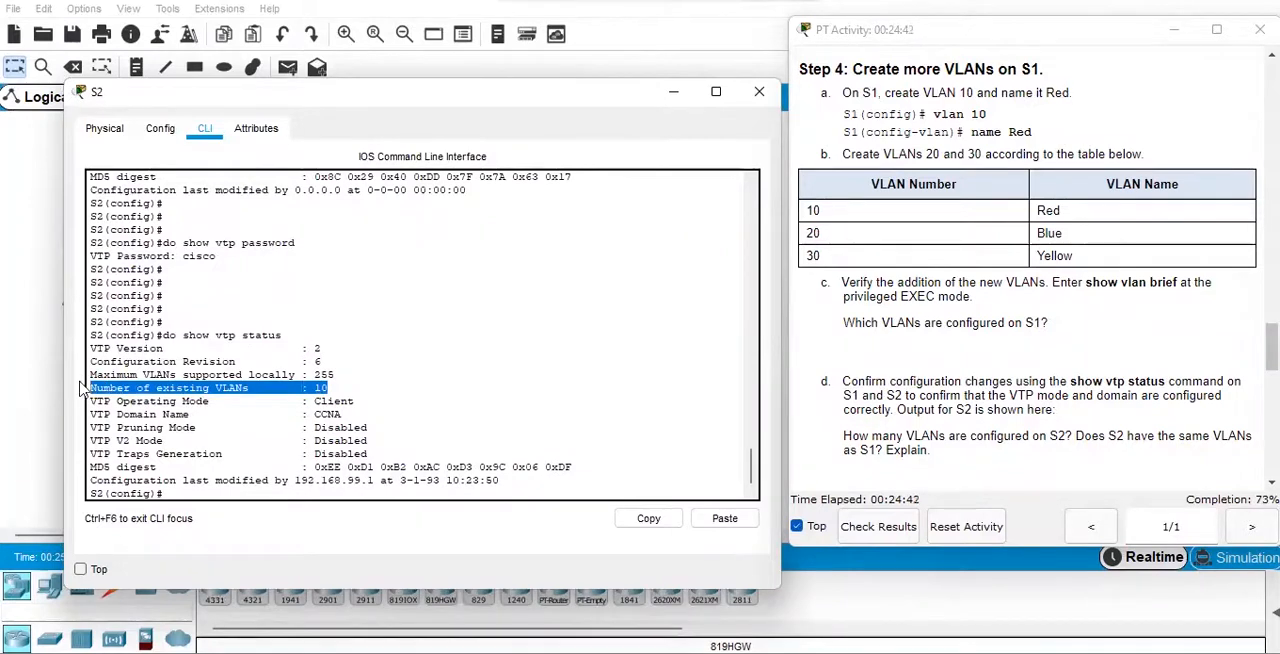
pyautogui.click(265, 466)
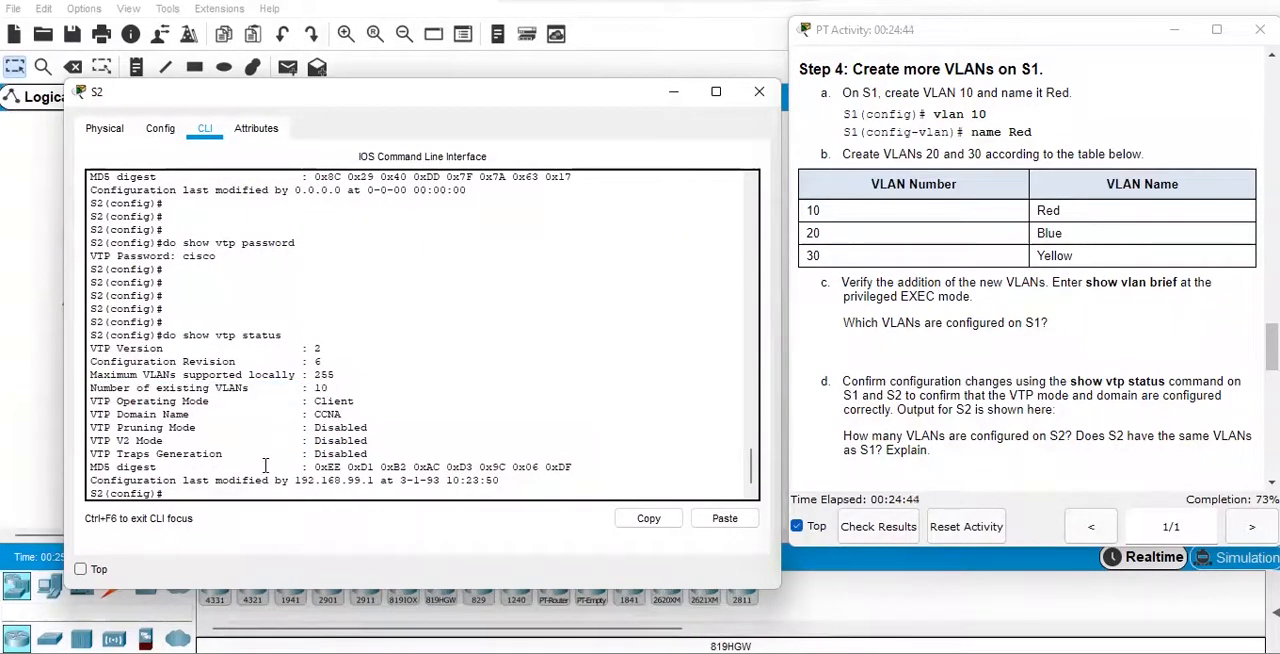
# List S2's VLANs with "do show vlan br" and check the Red, Blue and Yellow entries.
pyautogui.press('Return')
pyautogui.press('Return')
pyautogui.press('Return')
pyautogui.write('do show vlan br')
pyautogui.press('Return')
pyautogui.press('Return')
pyautogui.press('Return')
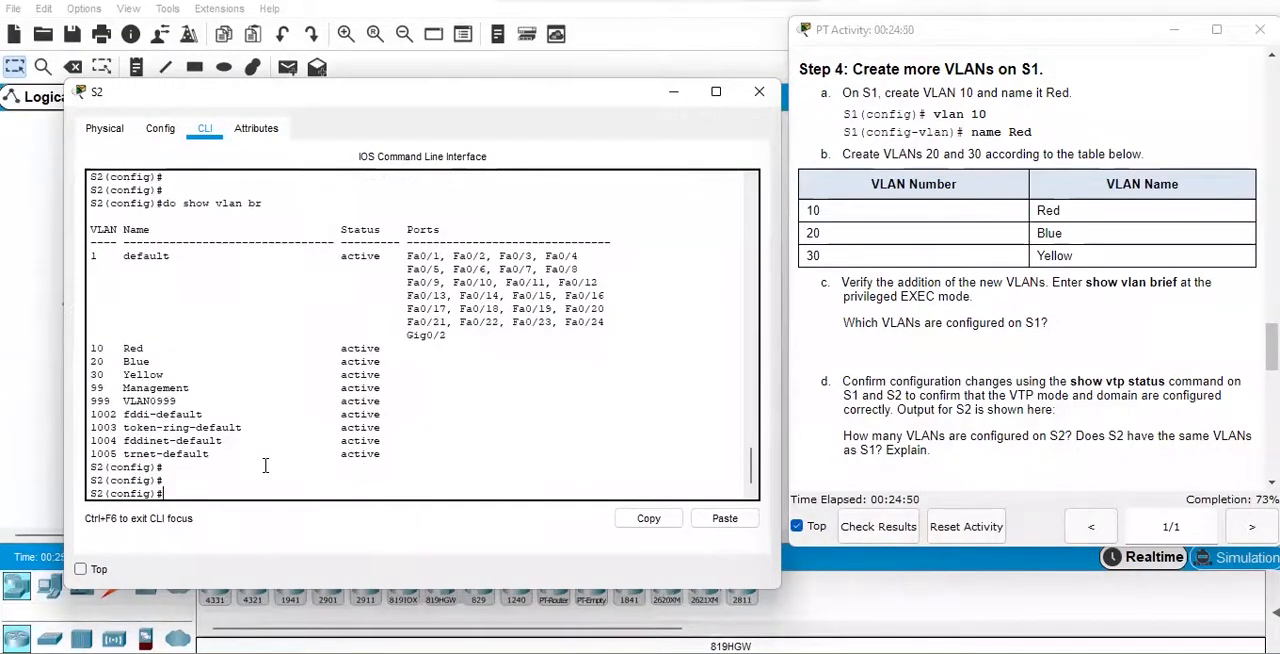
pyautogui.moveTo(90, 348); pyautogui.dragTo(397, 371)
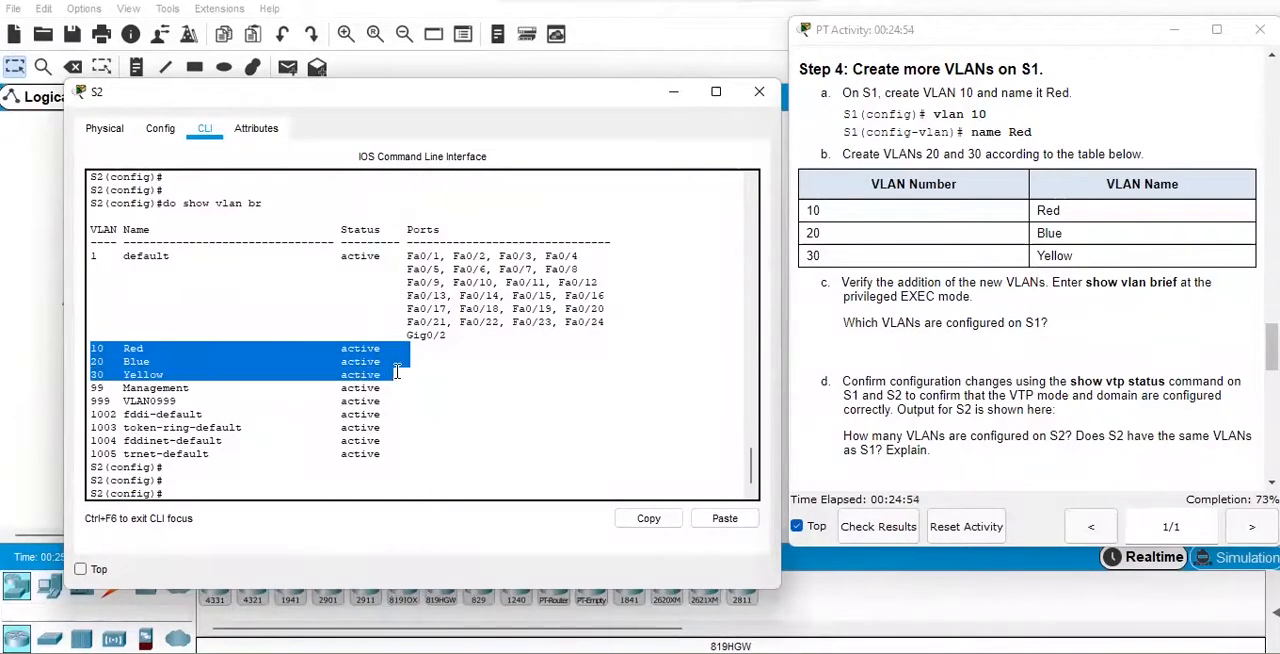
# Switch from S2 to S3's command line and check the VTP operating mode in the earlier status output.
pyautogui.click(673, 91)
pyautogui.click(452, 298)
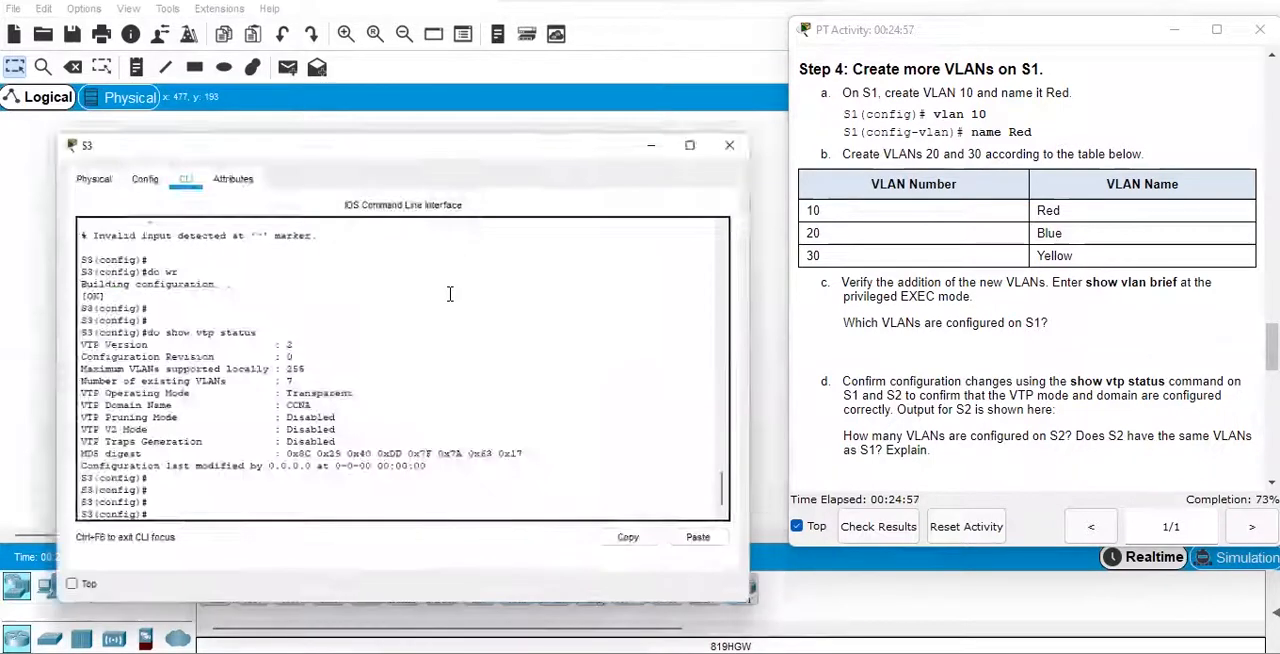
pyautogui.moveTo(263, 369); pyautogui.dragTo(350, 364)
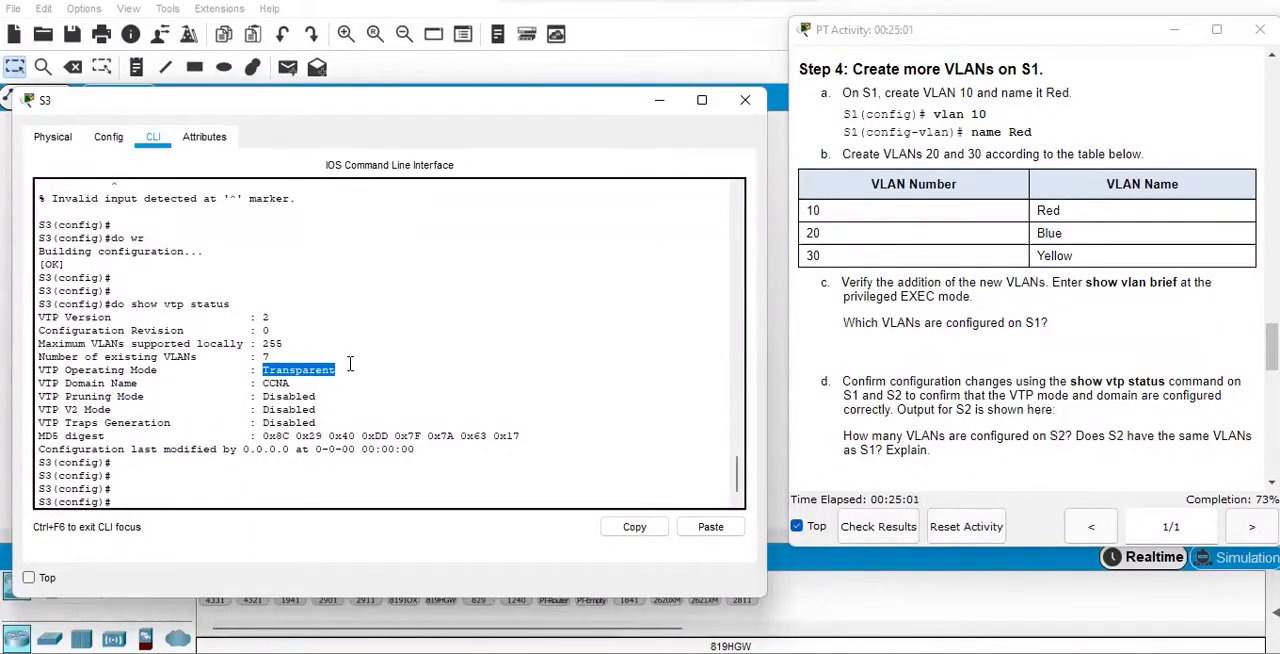
pyautogui.click(242, 491)
# List S3's VLANs with "do show vlan brief" and examine the Management and VLAN0999 entries.
pyautogui.press('Return')
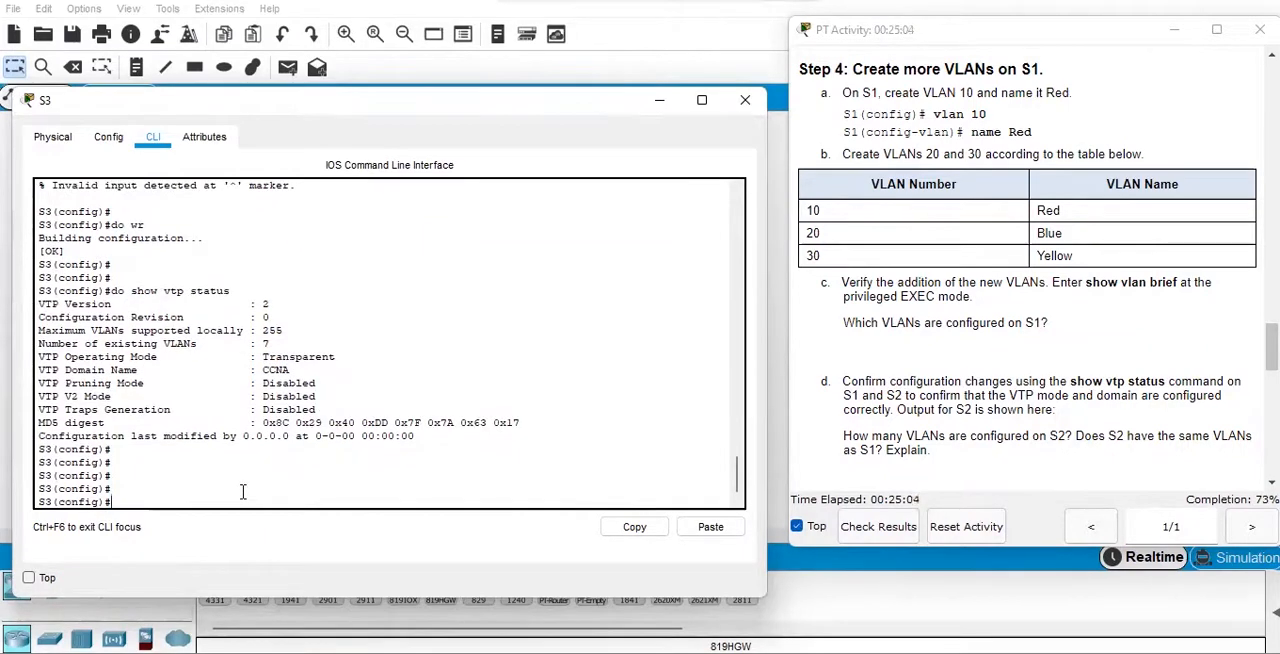
pyautogui.write('sh')
pyautogui.write('do show')
pyautogui.write(' vlan')
pyautogui.write(' brief')
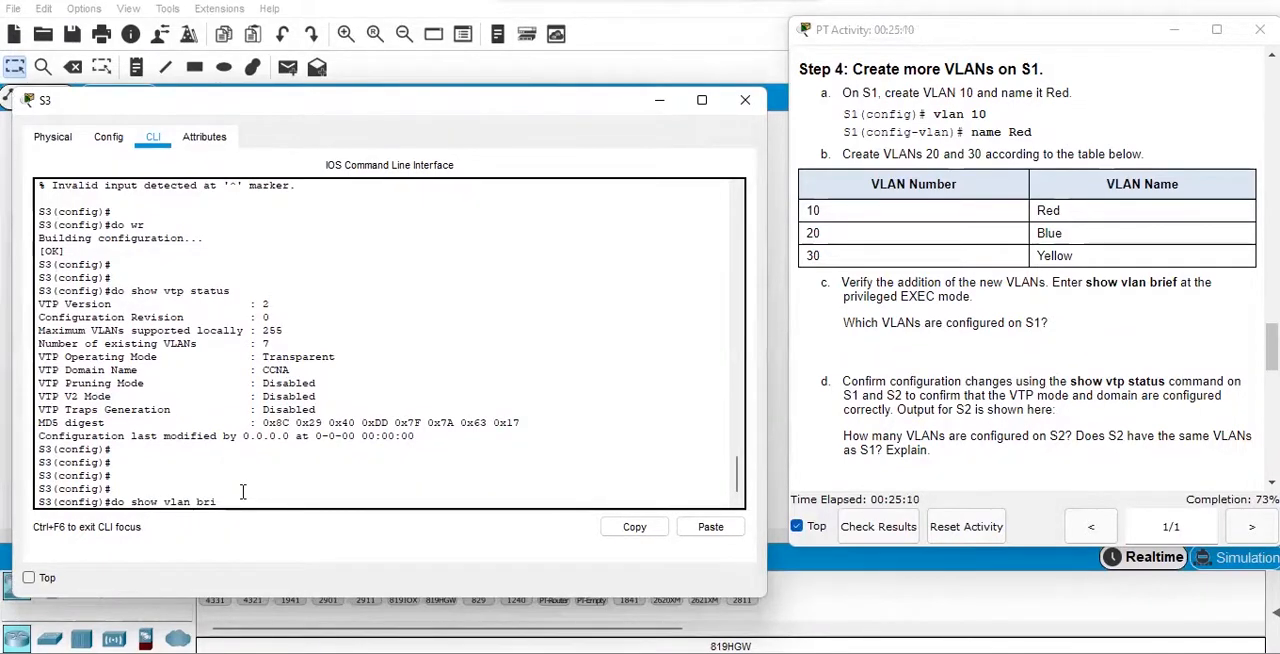
pyautogui.press('Return')
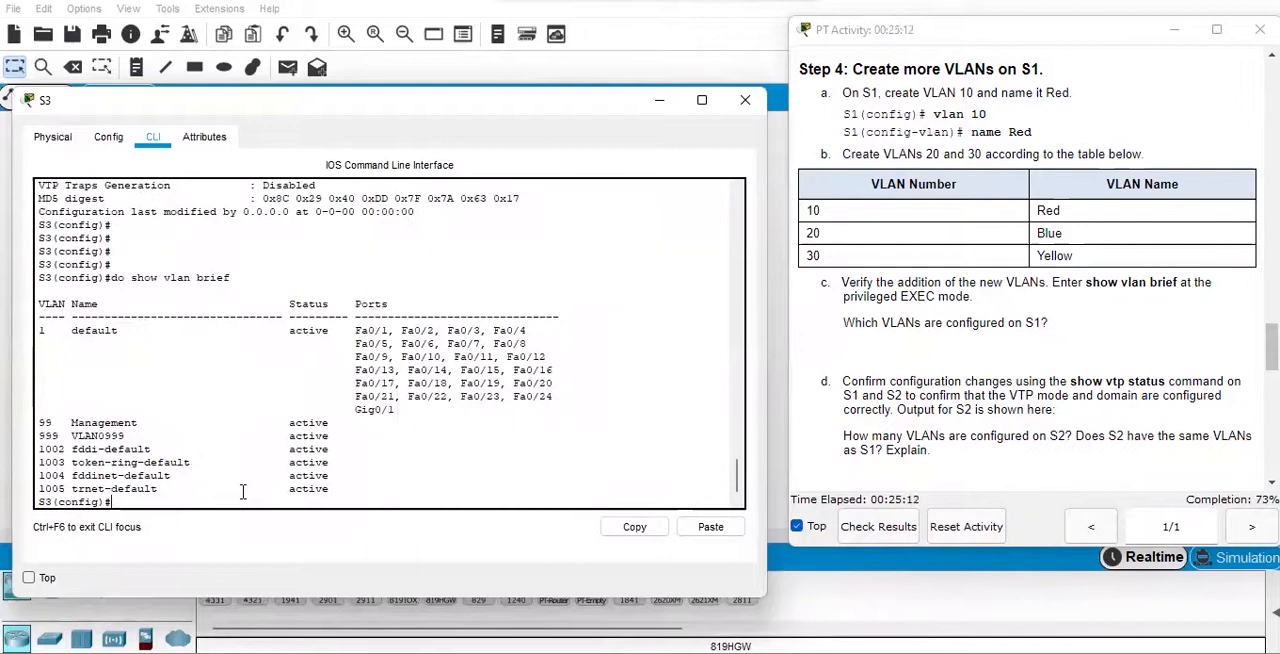
pyautogui.press('Return')
pyautogui.press('Return')
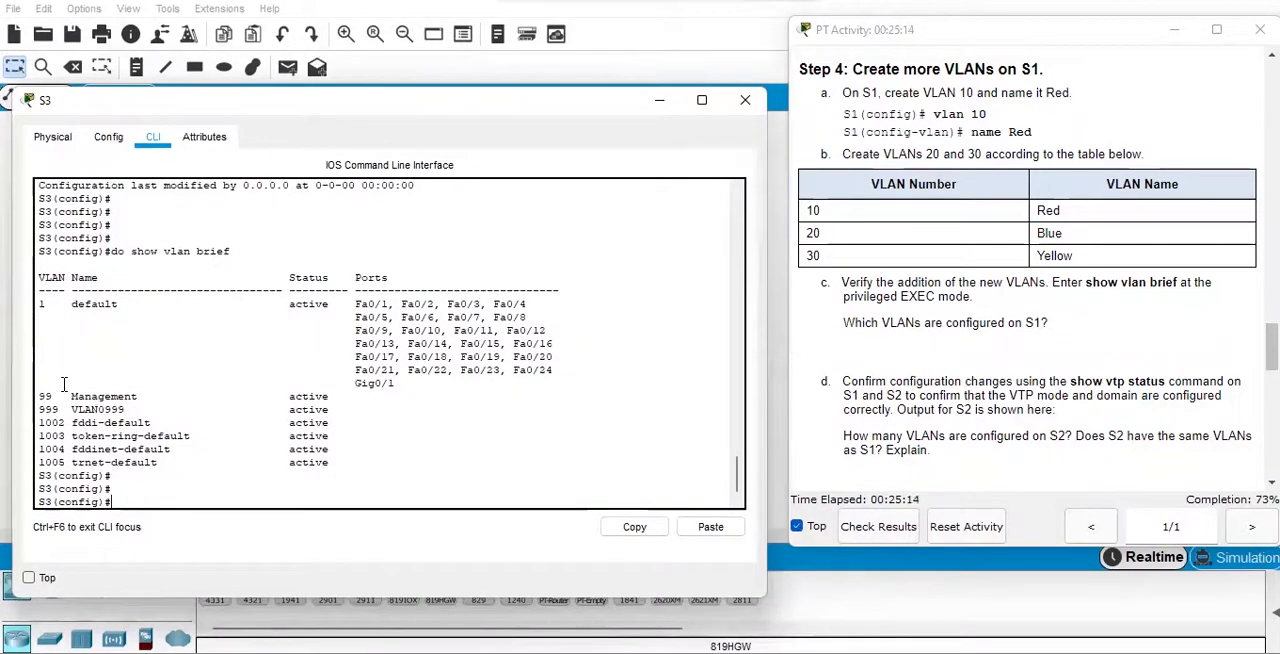
pyautogui.moveTo(38, 396); pyautogui.dragTo(341, 407)
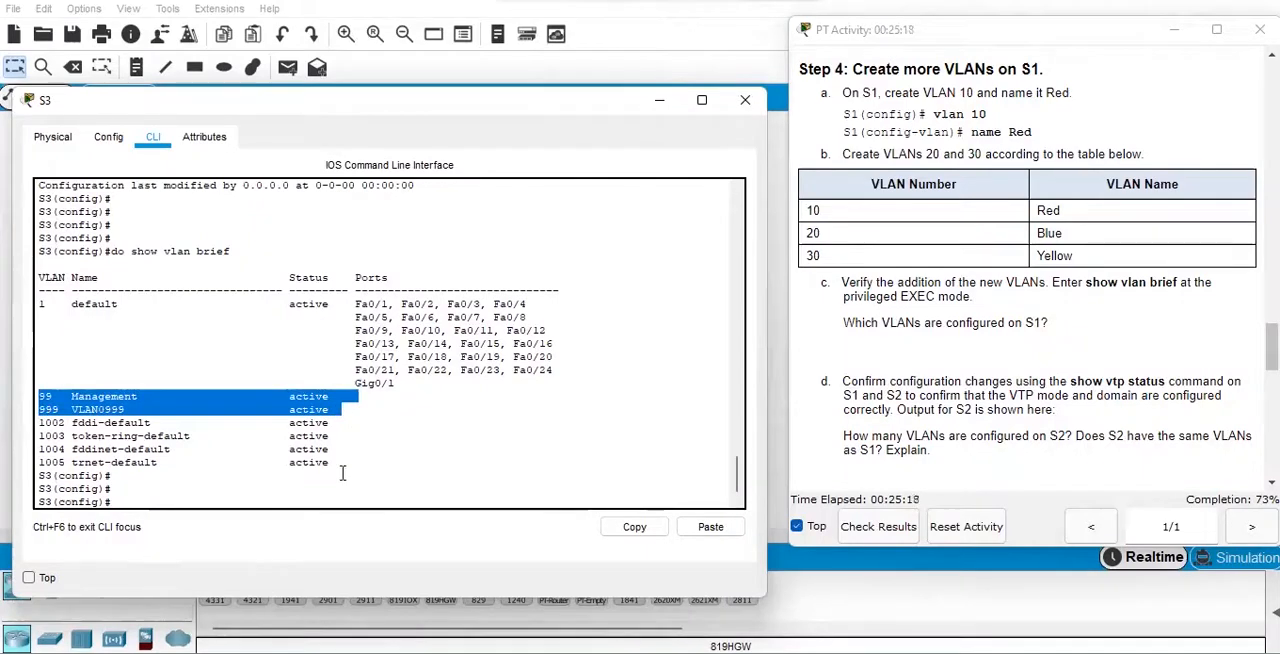
# Display S3's current VTP status with "do show vtp status".
pyautogui.click(286, 499)
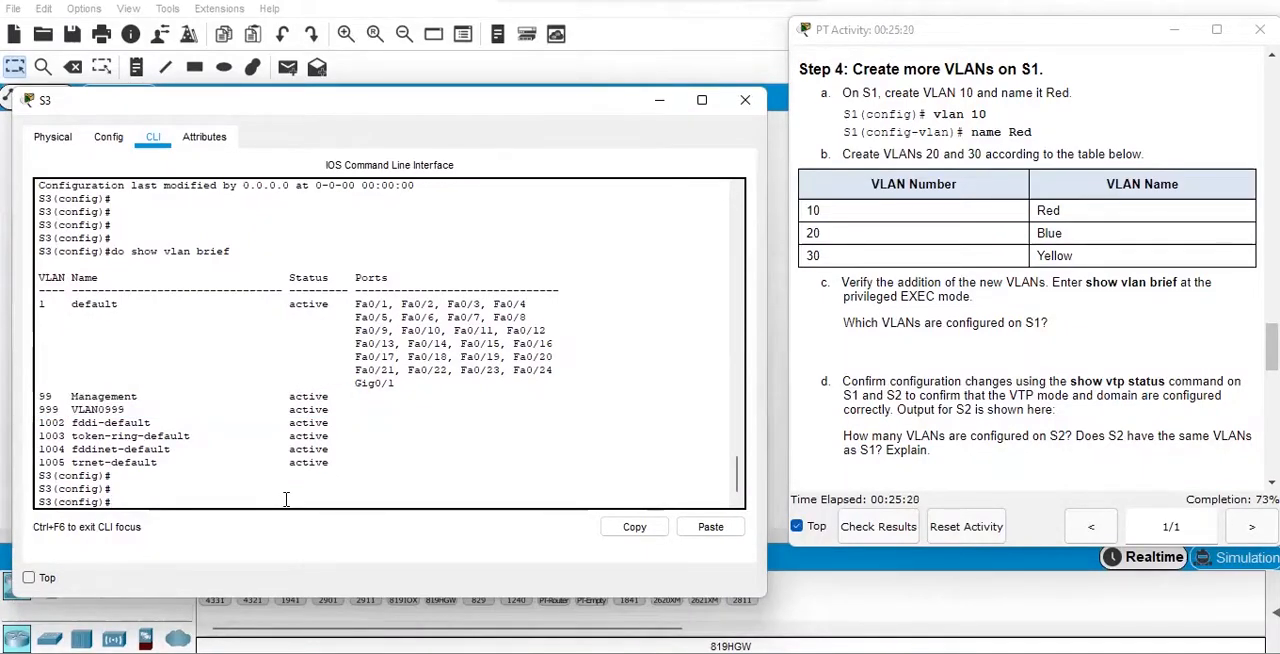
pyautogui.write('do show vtp status')
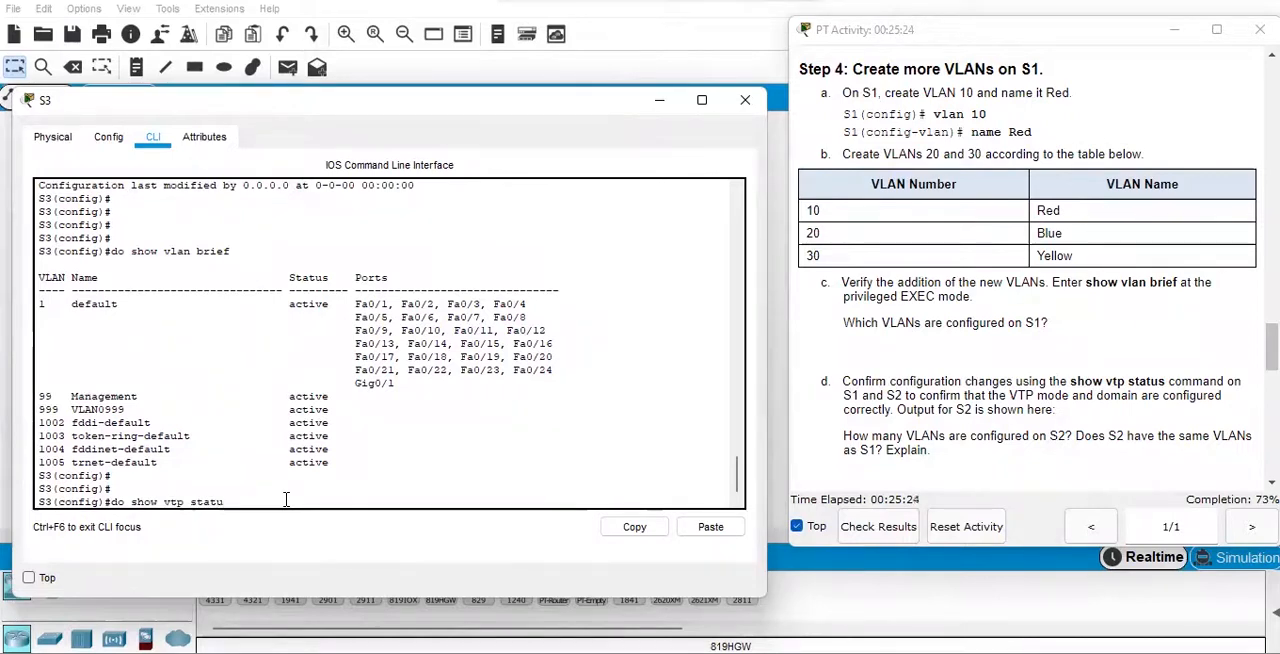
pyautogui.press('Return')
pyautogui.press('Return')
pyautogui.press('Return')
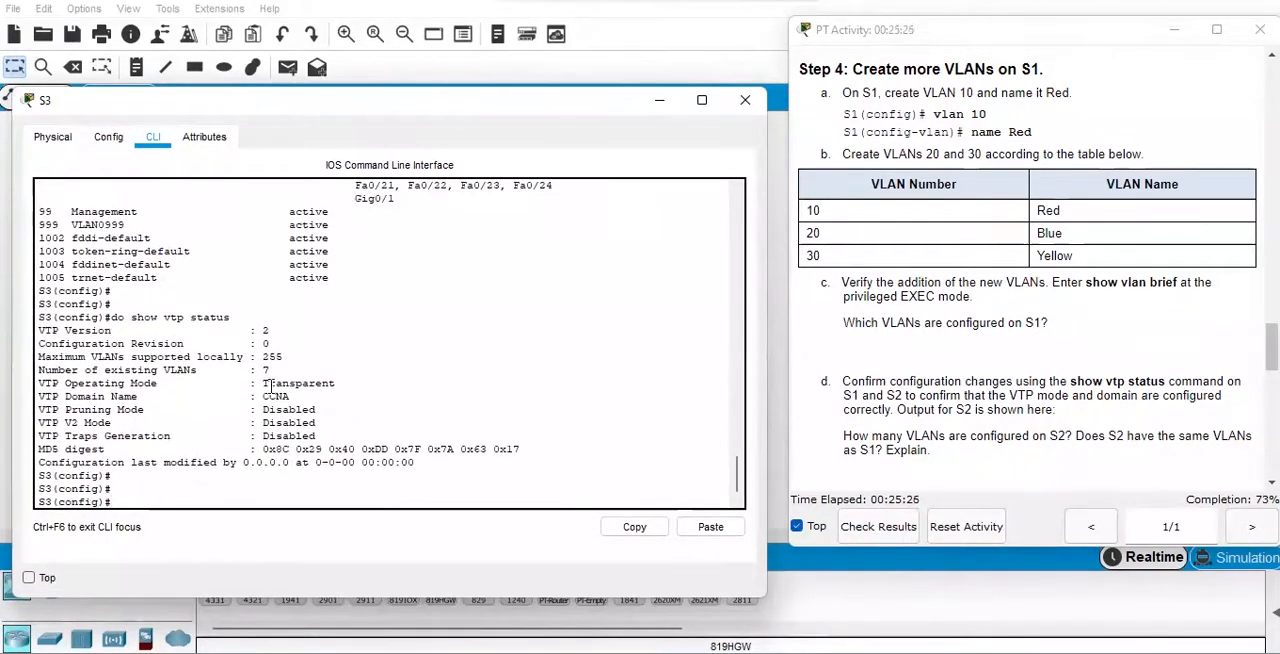
# Check the number of existing VLANs and the VTP operating mode in S3's status output.
pyautogui.moveTo(262, 370); pyautogui.dragTo(276, 370)
pyautogui.click(269, 487)
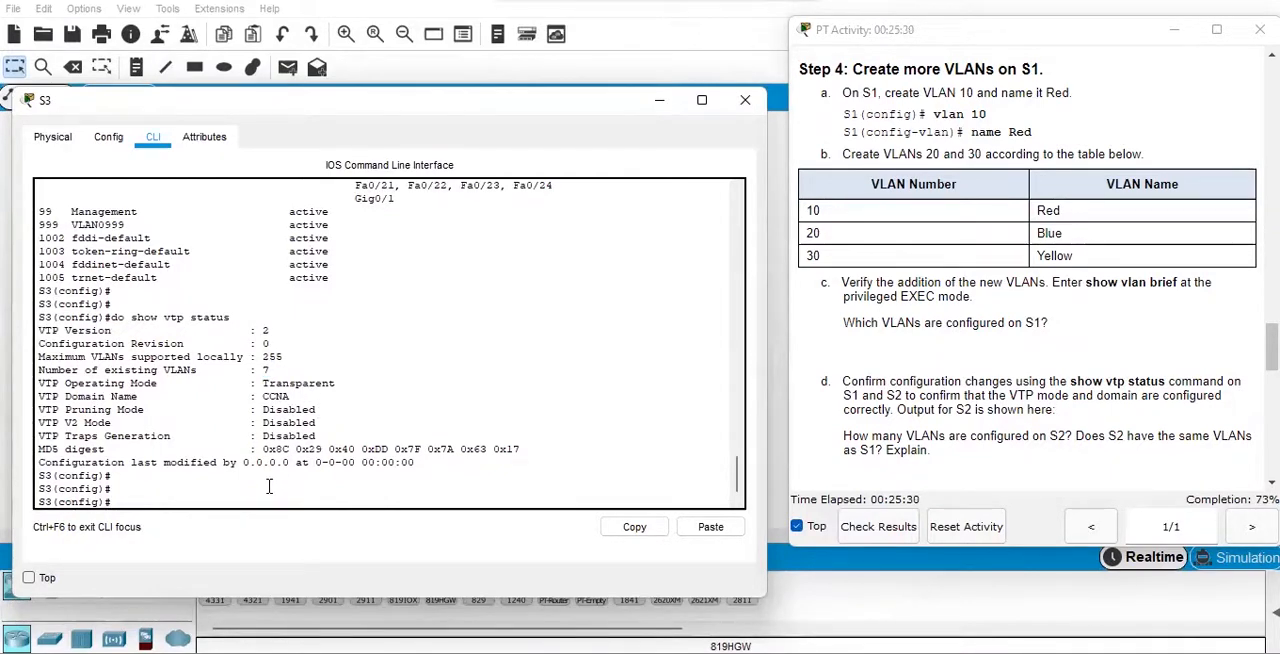
pyautogui.moveTo(264, 383); pyautogui.dragTo(348, 371)
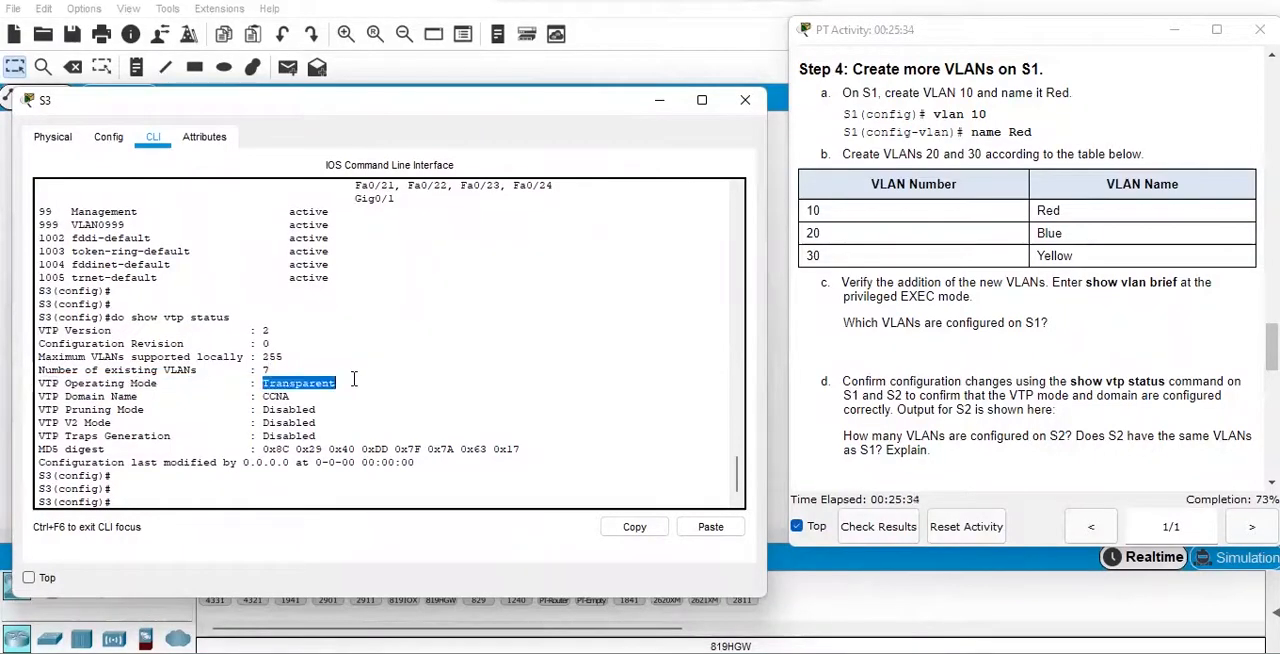
# Set S3 to VTP client mode with "vtp mode client".
pyautogui.click(233, 493)
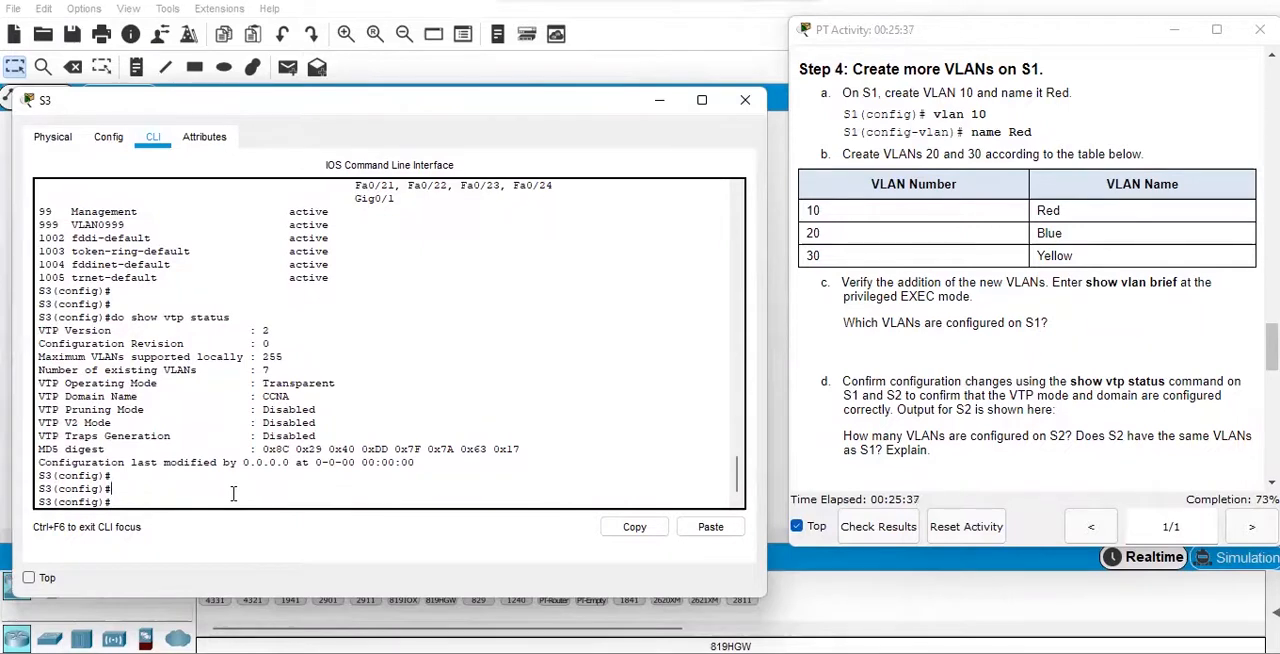
pyautogui.write('vtp mode client')
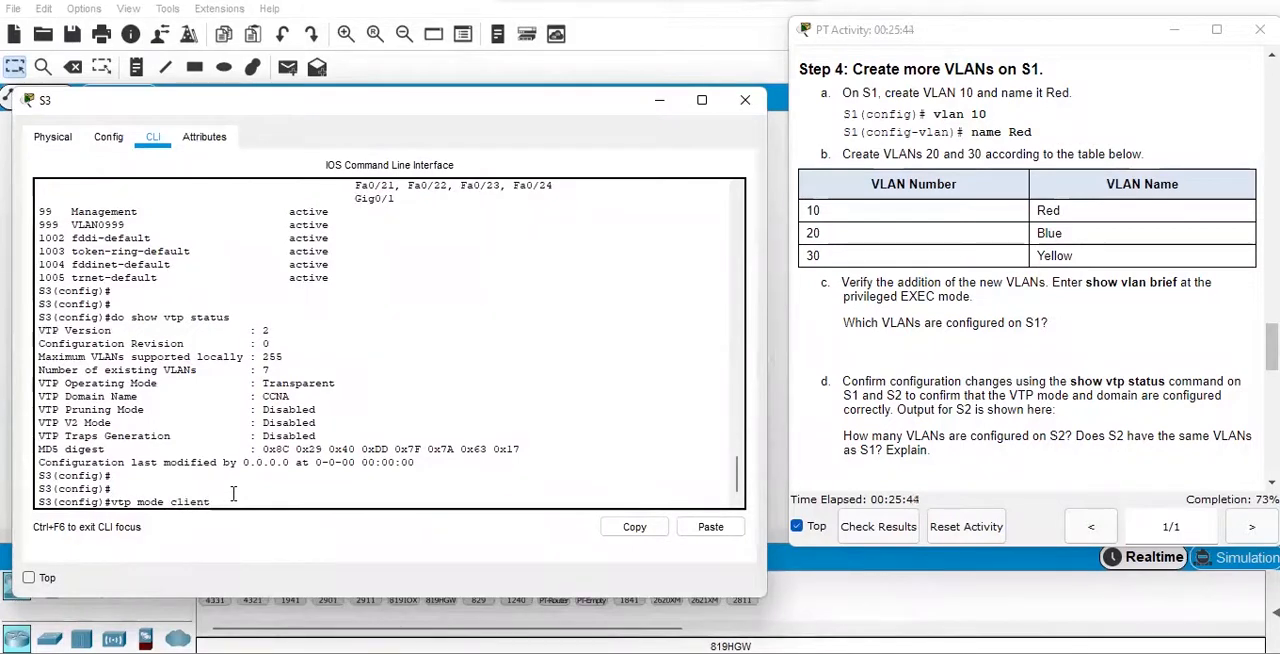
pyautogui.press('Return')
pyautogui.press('Return')
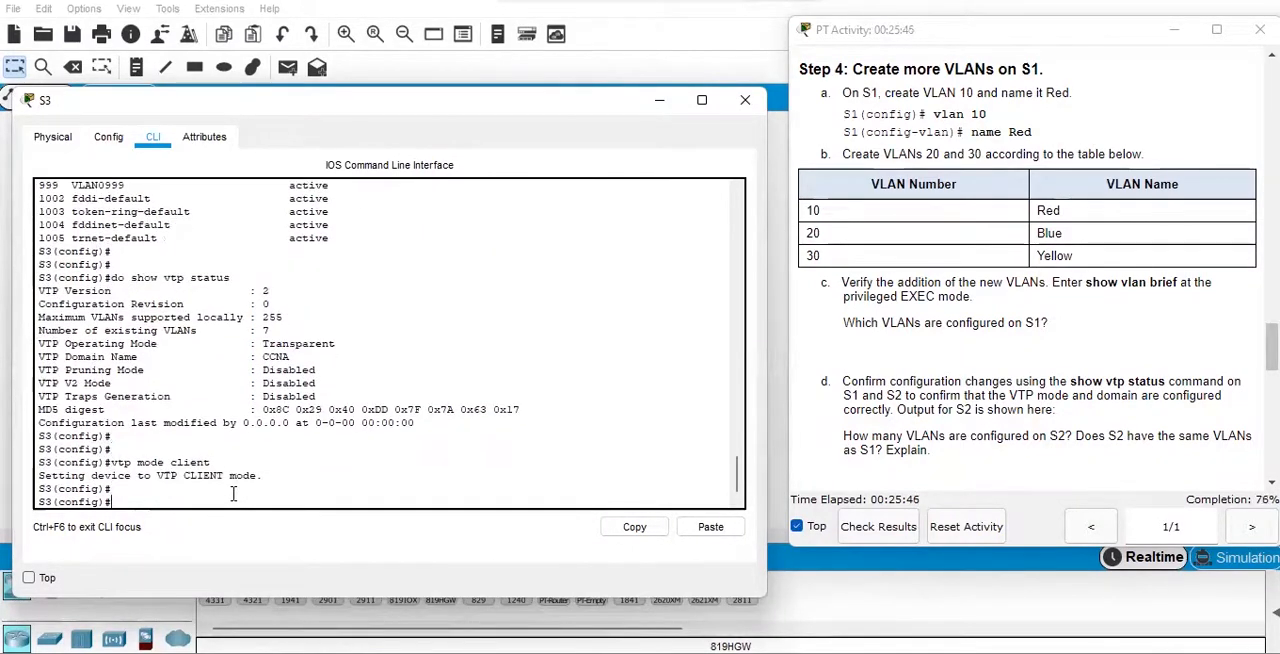
# Display S3's VTP status again with "do show vtp status" and check the operating mode.
pyautogui.press('Up')
pyautogui.press('Up')
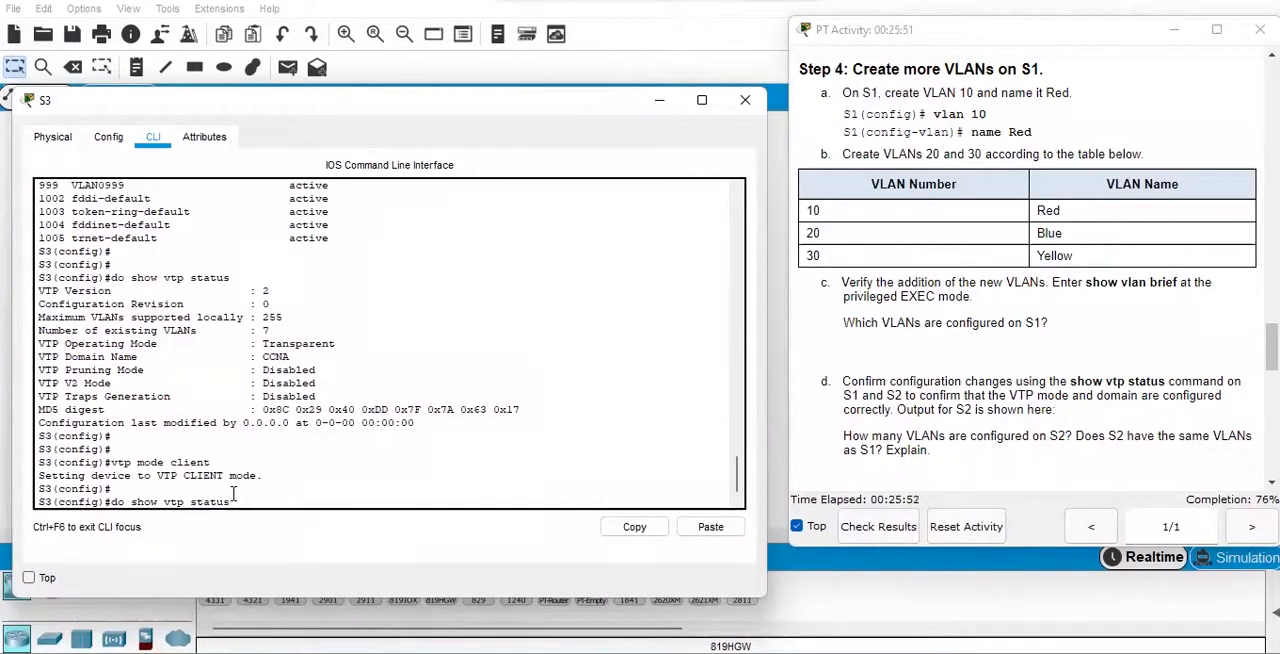
pyautogui.press('Return')
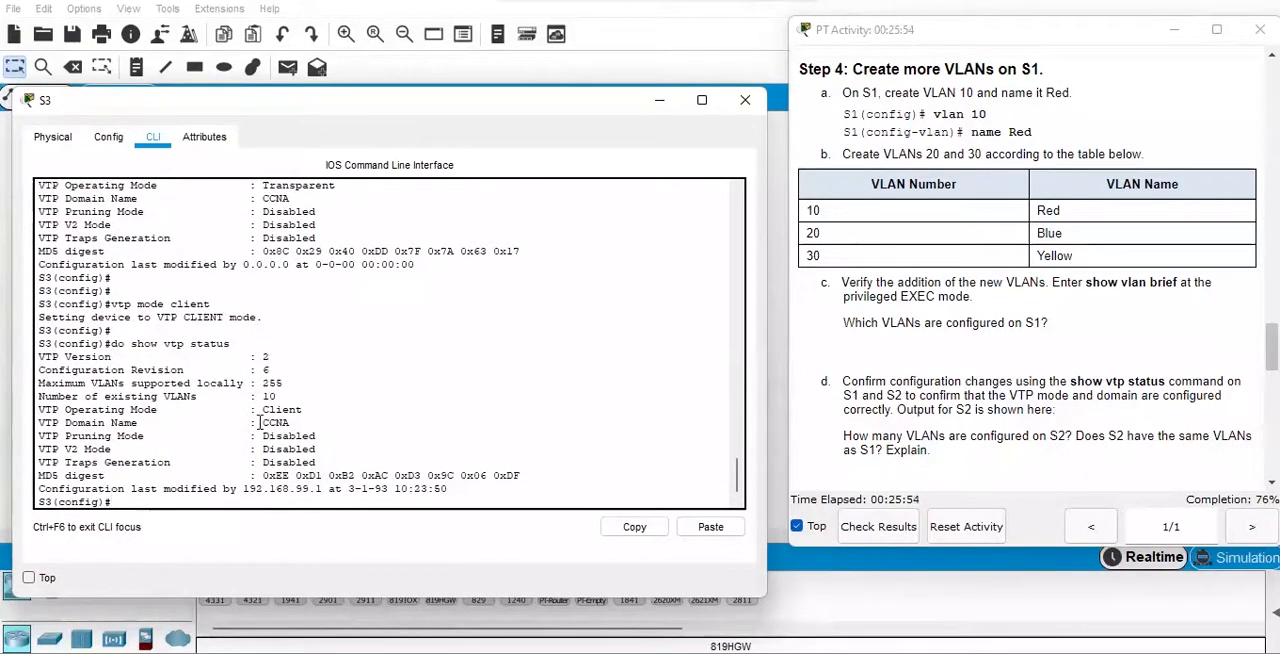
pyautogui.moveTo(264, 407)
pyautogui.mouseDown()
pyautogui.moveTo(303, 409)
pyautogui.moveTo(268, 396)
pyautogui.moveTo(284, 396)
pyautogui.mouseUp()
pyautogui.click(265, 493)
pyautogui.press('Return')
pyautogui.press('Return')
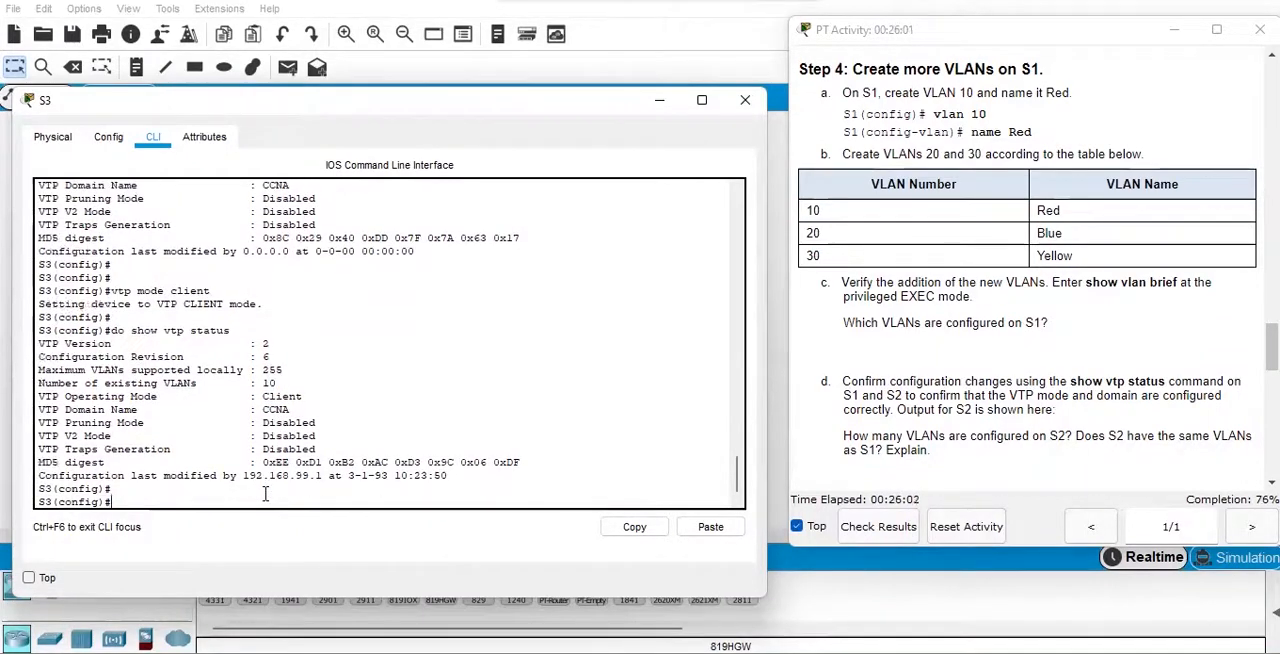
# List S3's VLANs with "do show vlan br" and check the entries for VLANs 10, 20 and 30.
pyautogui.write('do show')
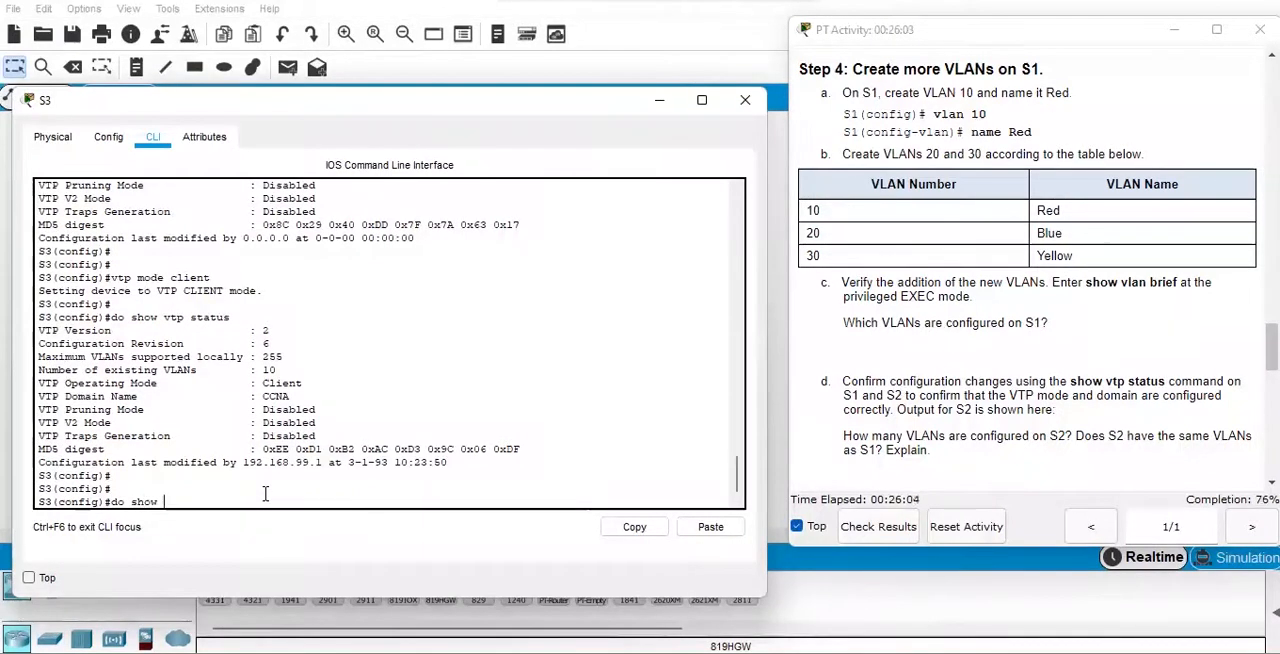
pyautogui.write(' vlan')
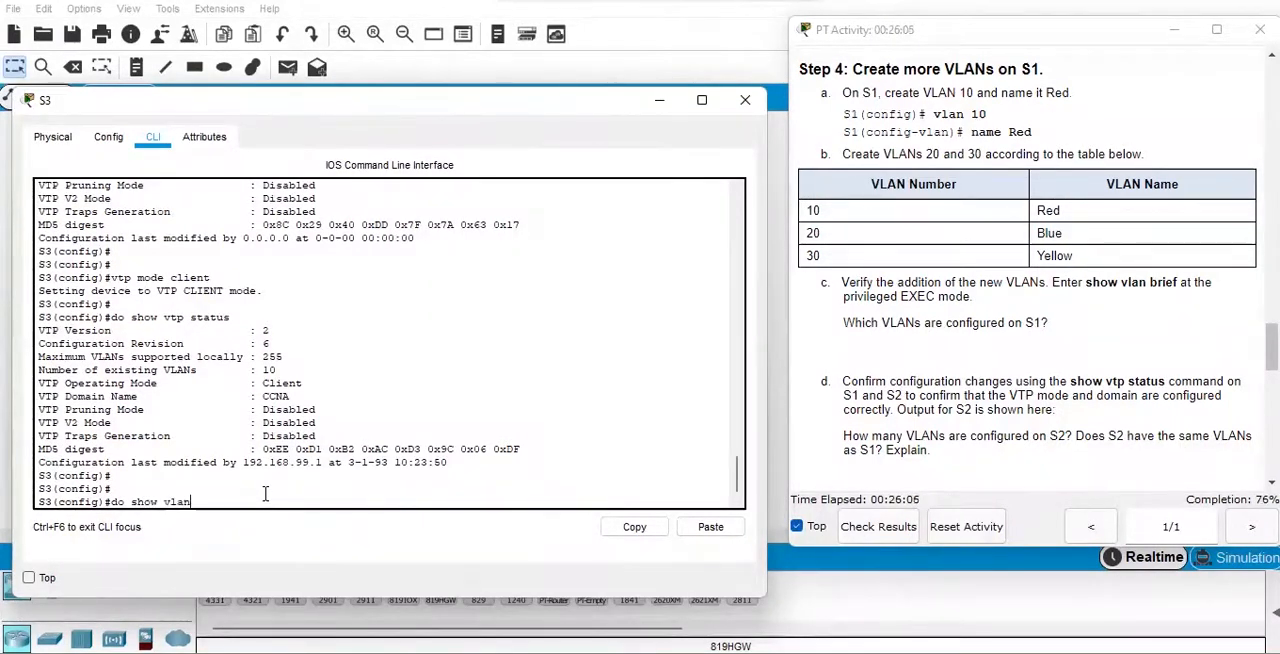
pyautogui.write(' br')
pyautogui.press('Return')
pyautogui.press('Return')
pyautogui.press('Return')
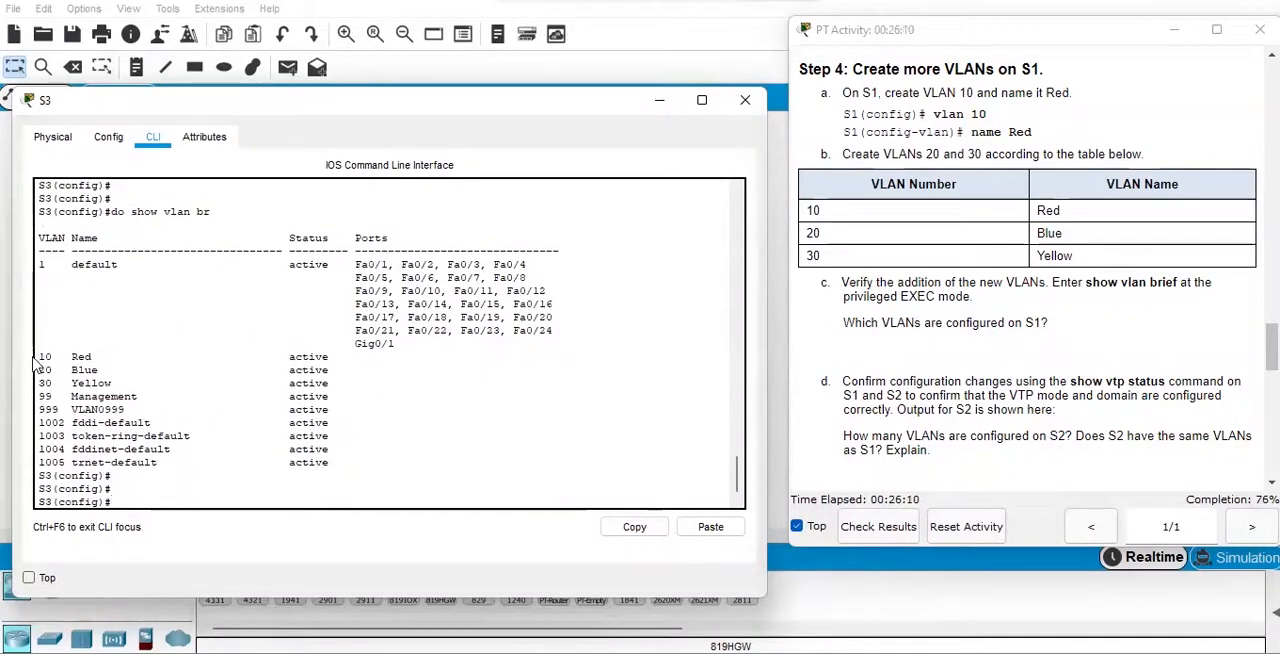
pyautogui.moveTo(38, 356); pyautogui.dragTo(359, 380)
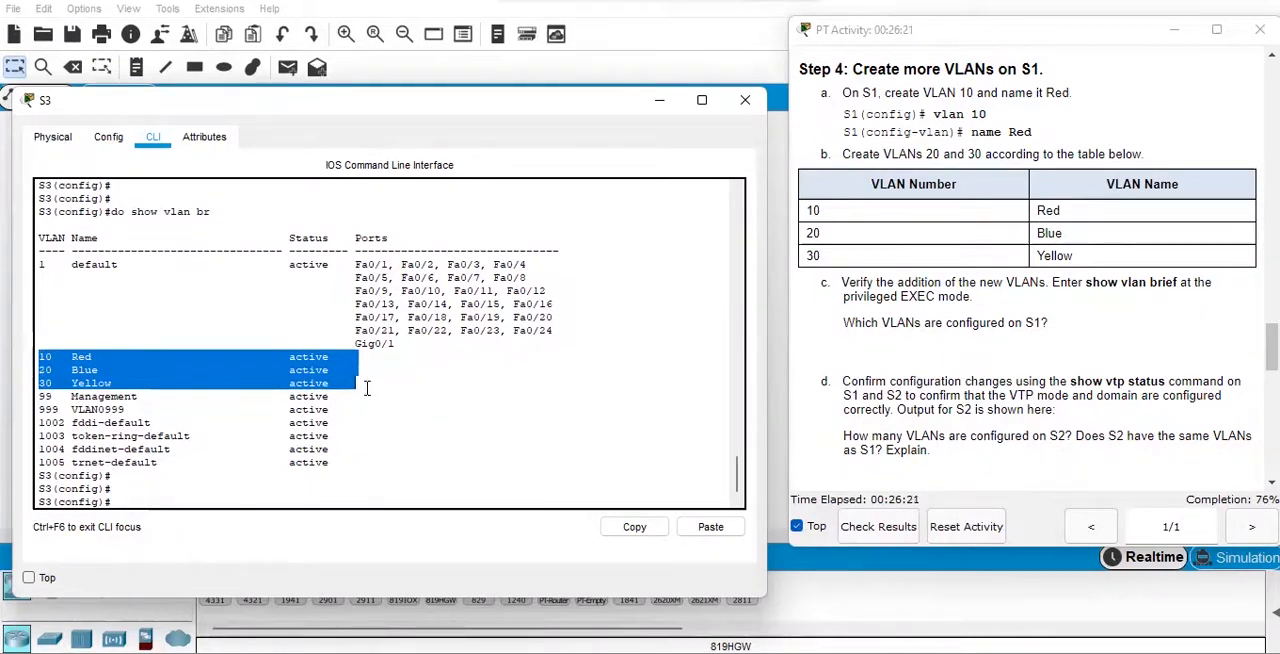
pyautogui.click(400, 420)
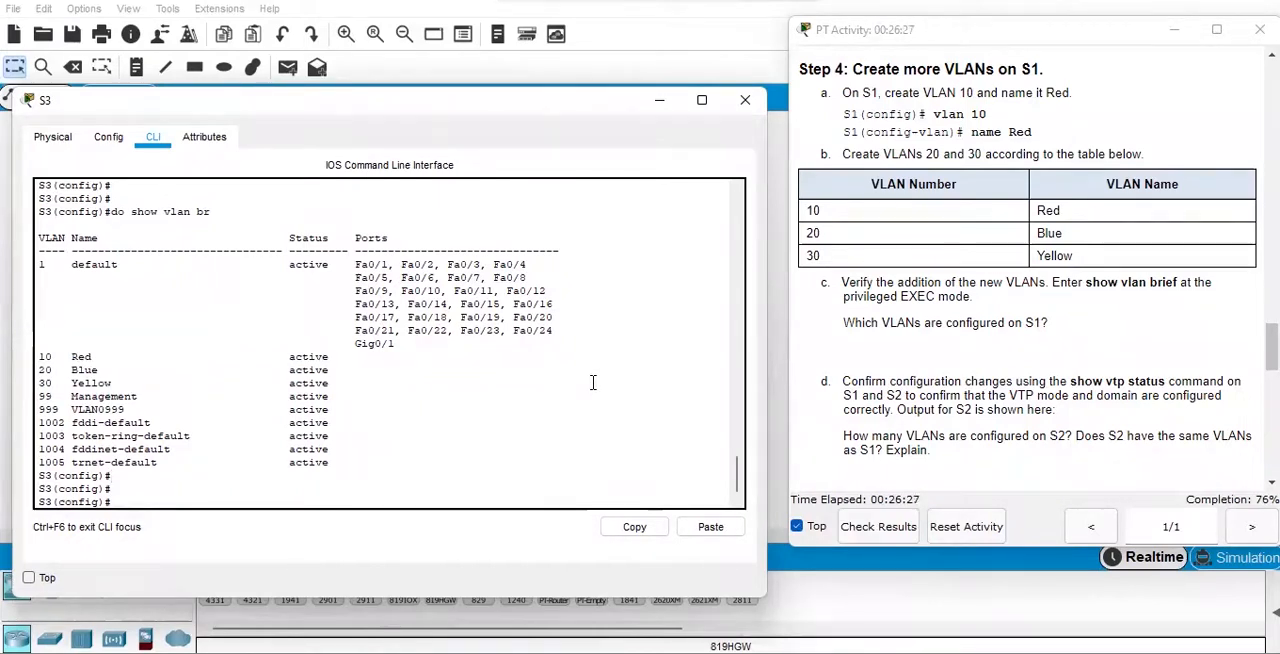
# Read the Step 6 VLAN-to-port assignment table and the S2 access-port commands in the activity instructions.
pyautogui.click(1255, 345)
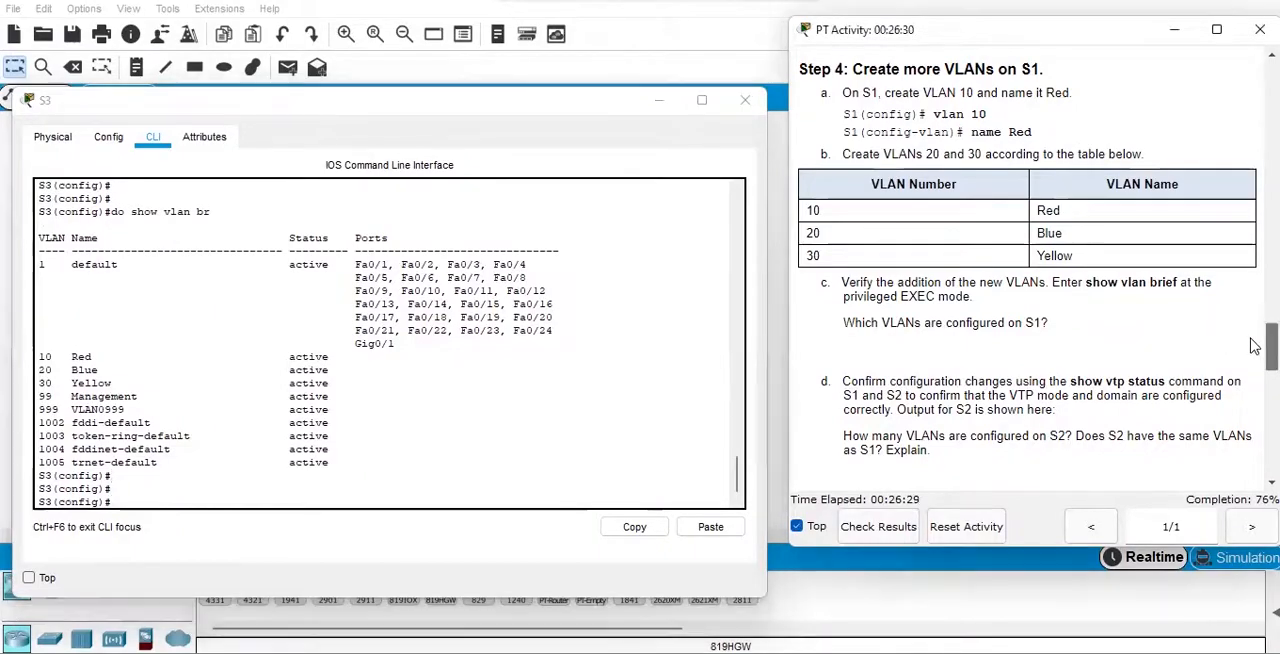
pyautogui.scroll(-4, 1255, 345)
pyautogui.scroll(-8, 1255, 385)
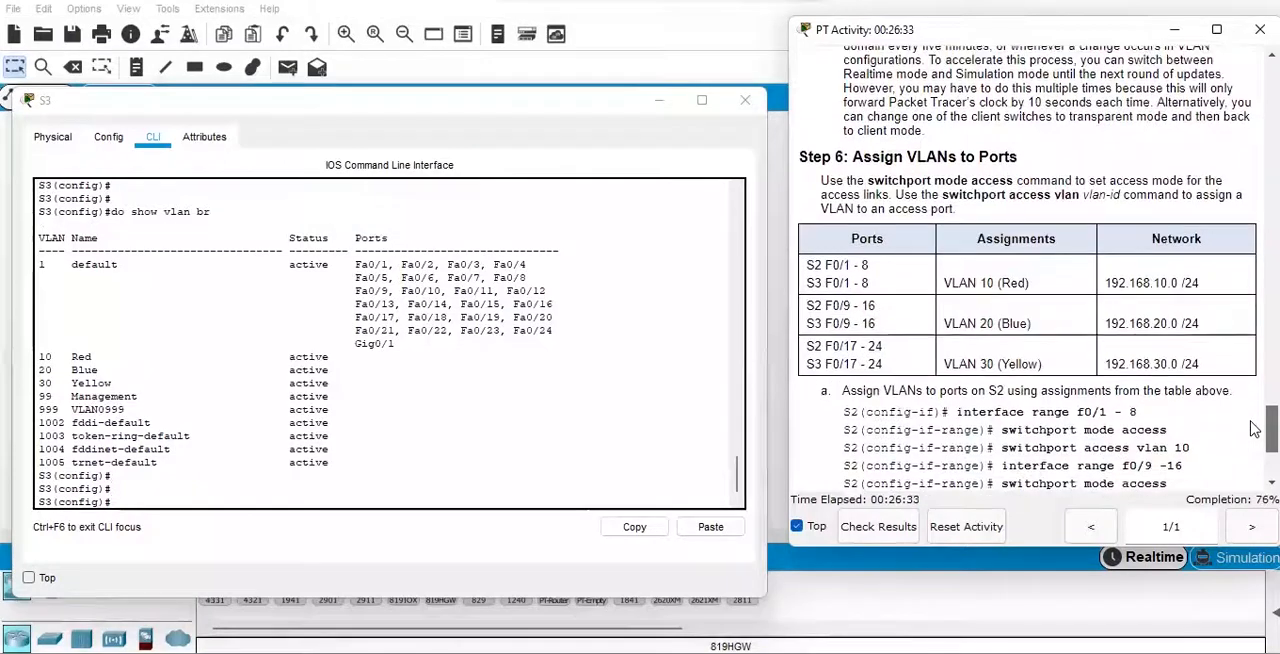
pyautogui.scroll(-3, 1255, 429)
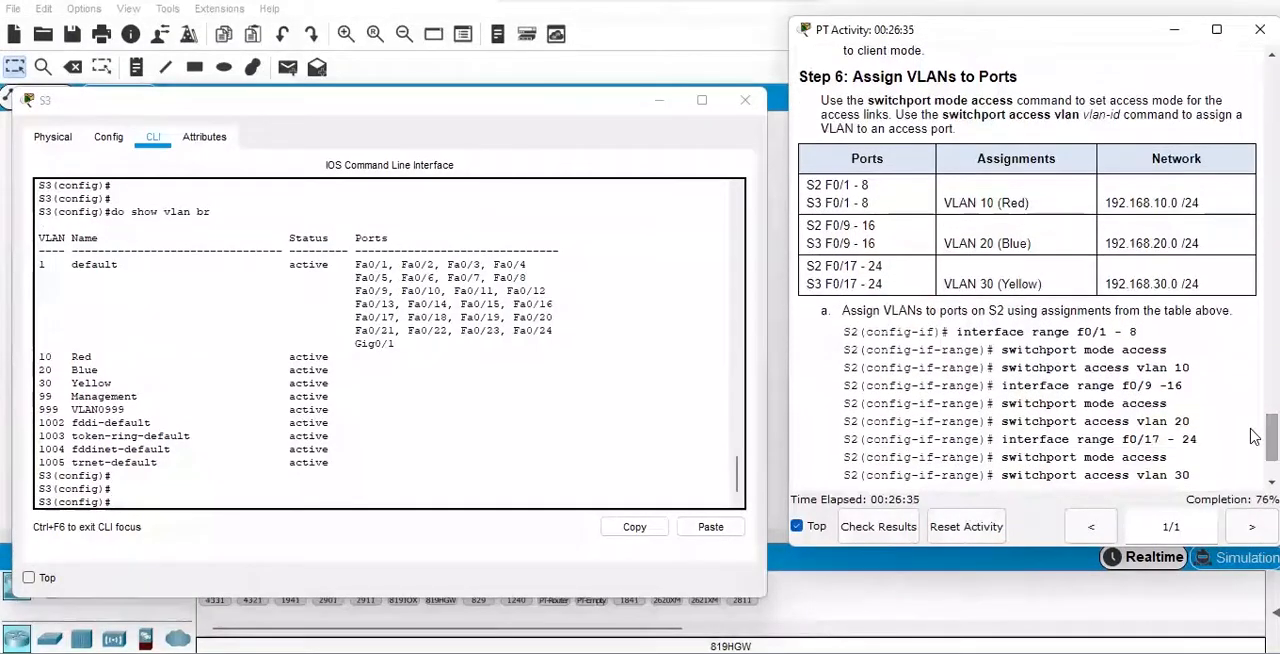
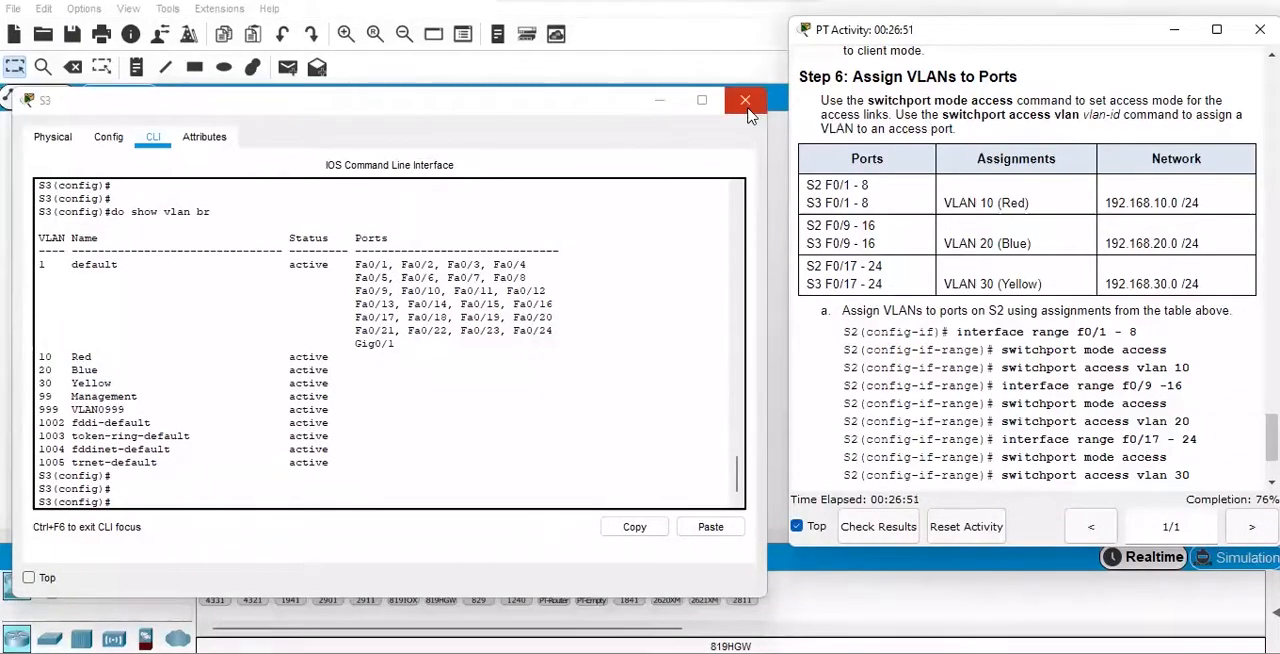
# On S3, select interface range fa0/1-8 and set the ports to access mode with "switchport mode access".
pyautogui.click(286, 488)
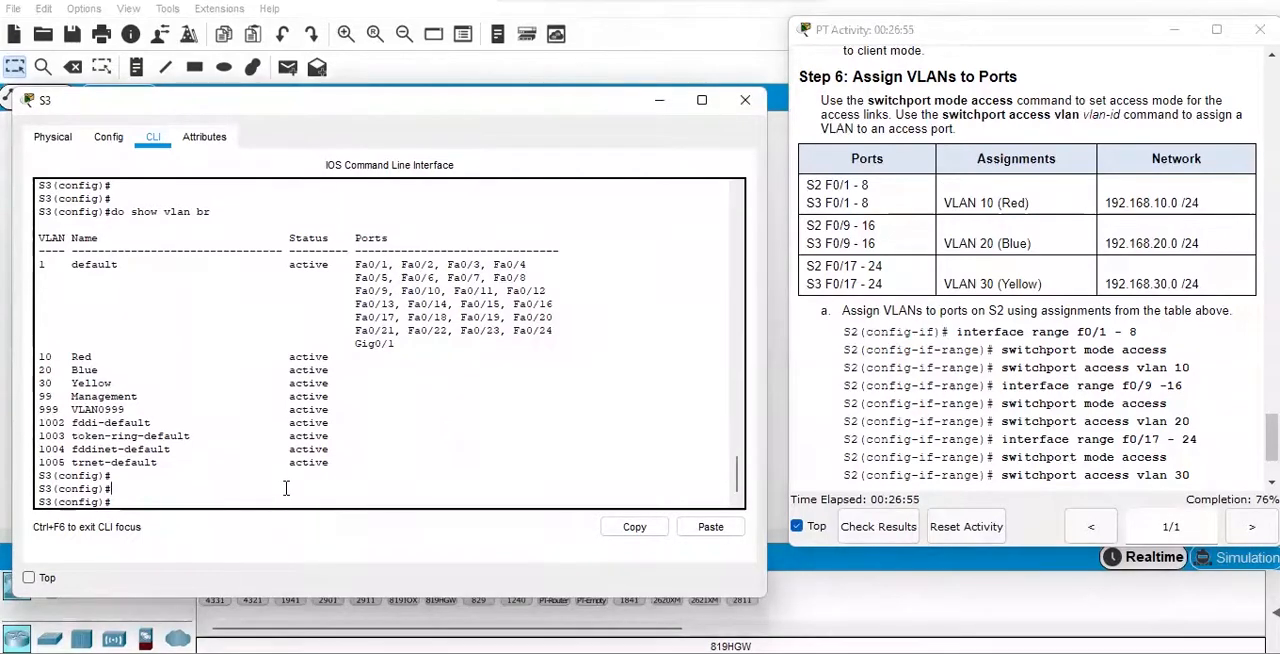
pyautogui.write('int range fa0')
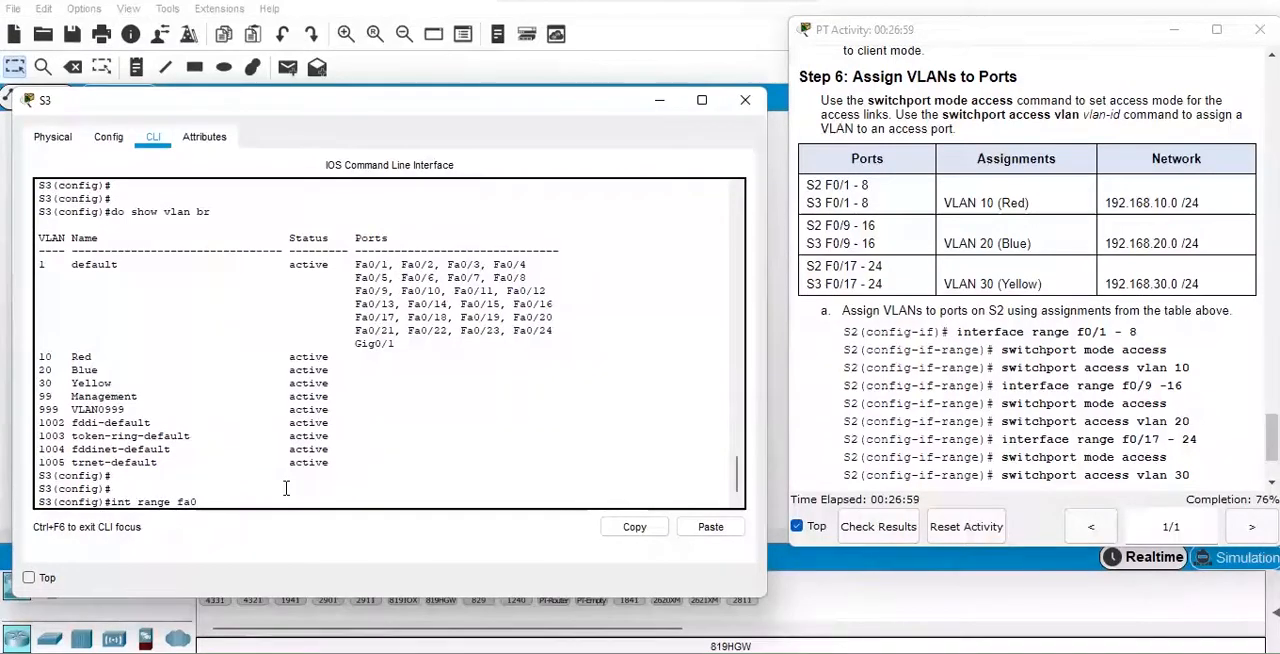
pyautogui.write('/1-8')
pyautogui.press('Return')
pyautogui.write('switc')
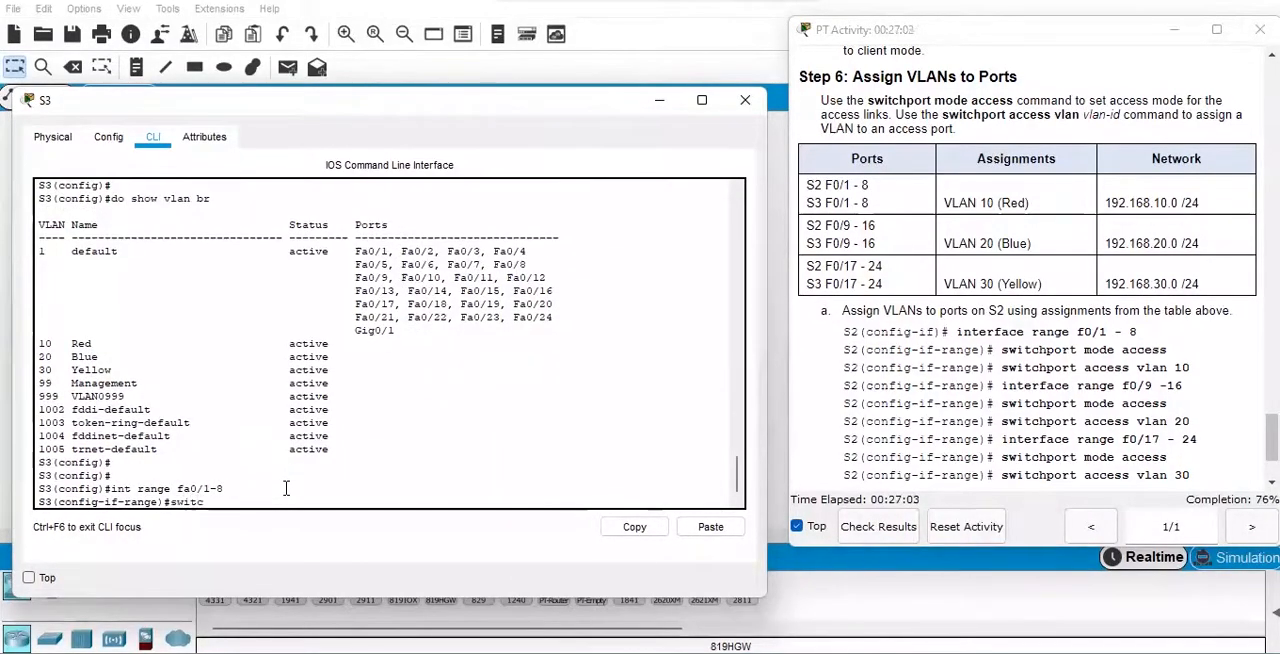
pyautogui.write('hport mode access')
pyautogui.press('Return')
# Select interface range fa0/9-16 on S3 and set its ports to access mode.
pyautogui.press('Up')
pyautogui.press('Up')
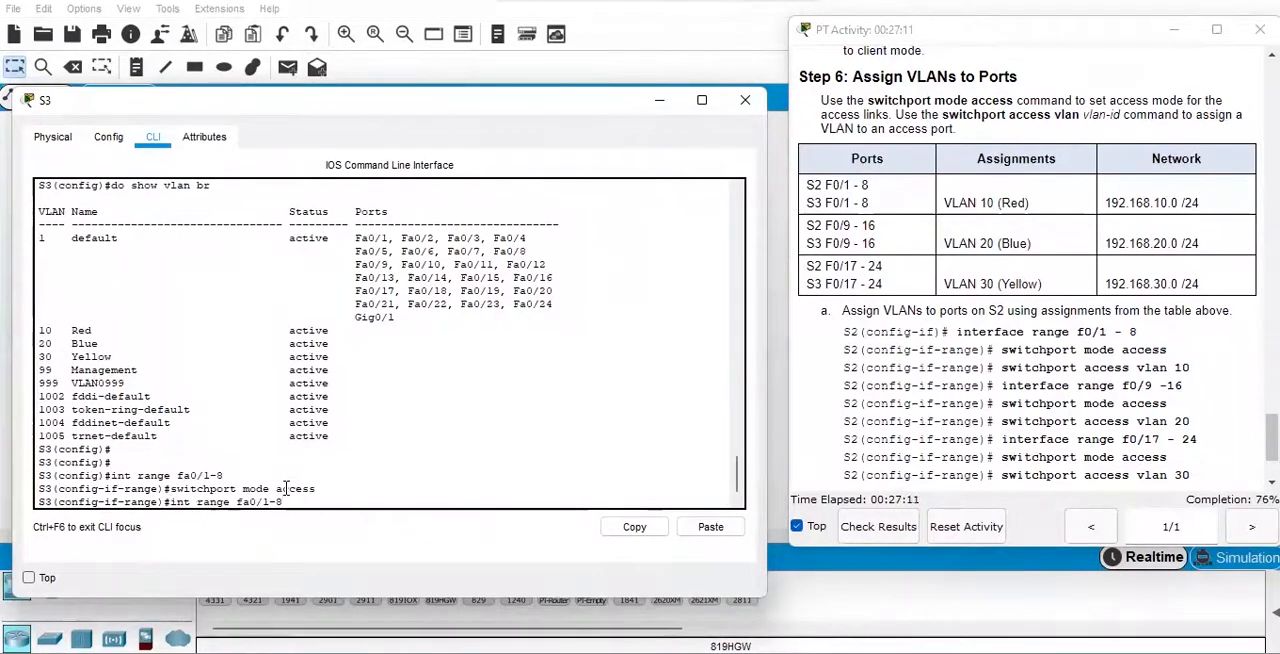
pyautogui.press('BackSpace')
pyautogui.write('16')
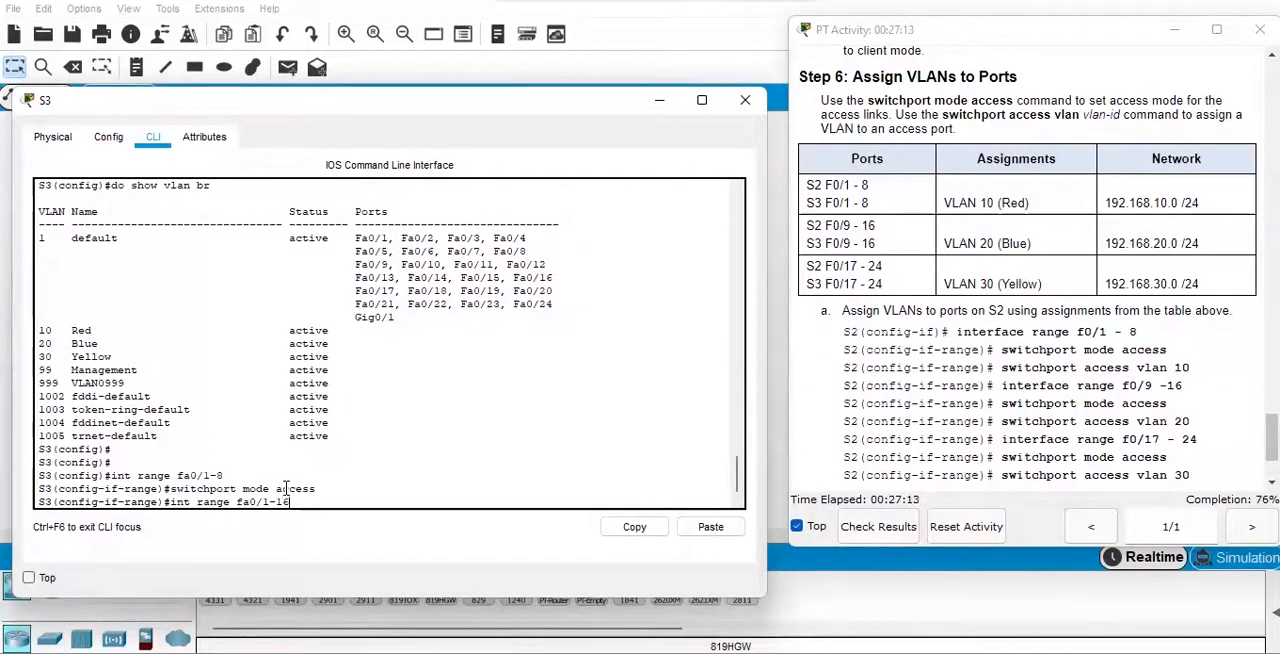
pyautogui.press('BackSpace')
pyautogui.write('9')
pyautogui.press('Return')
pyautogui.press('Up')
pyautogui.press('Up')
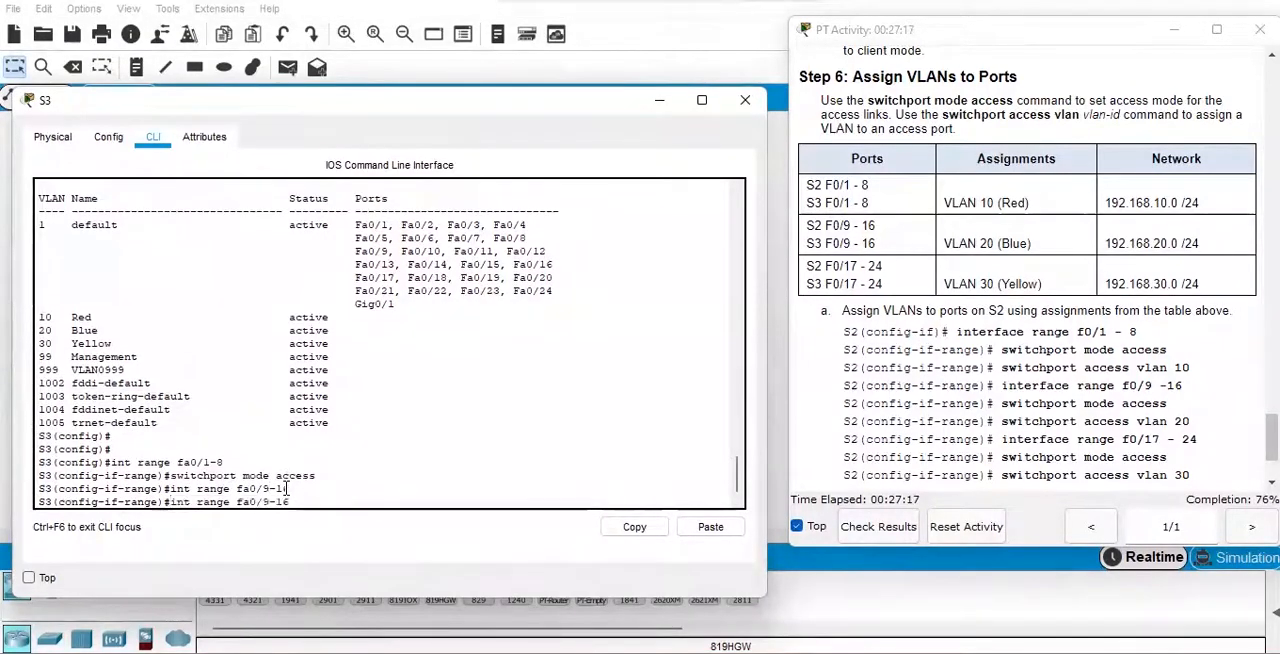
pyautogui.press('Return')
# Select interface range fa0/17-24 on S3 and set its ports to access mode.
pyautogui.press('Up')
pyautogui.press('Up')
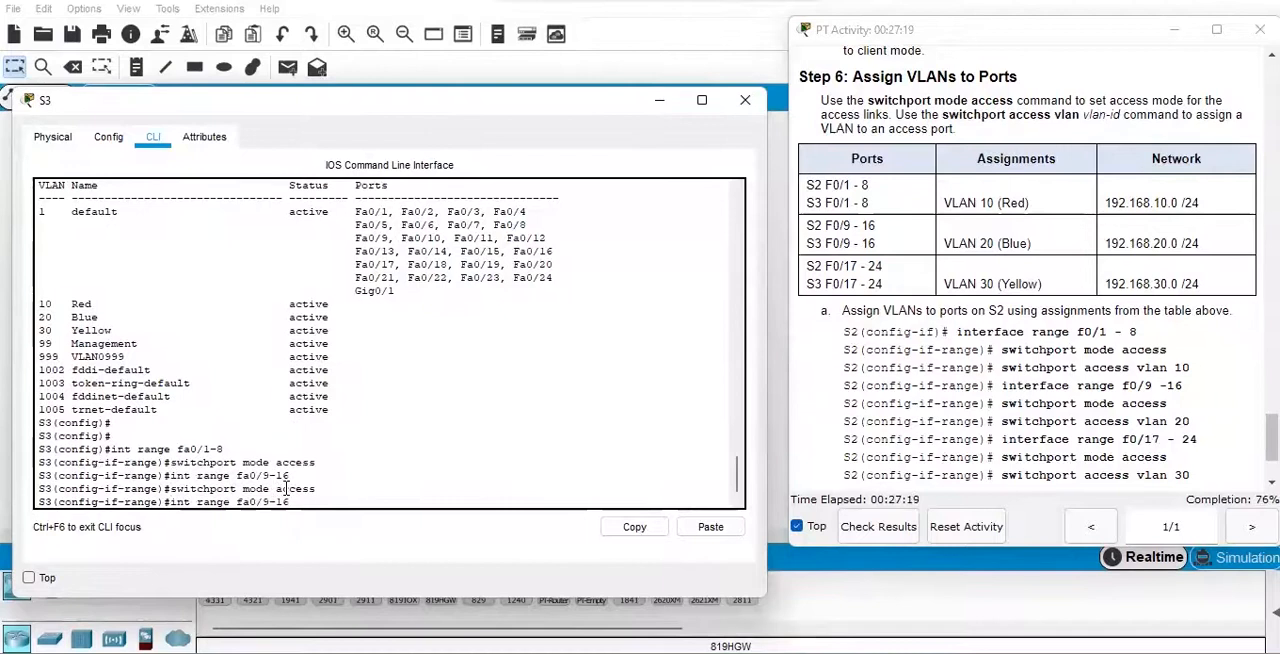
pyautogui.press('BackSpace')
pyautogui.press('BackSpace')
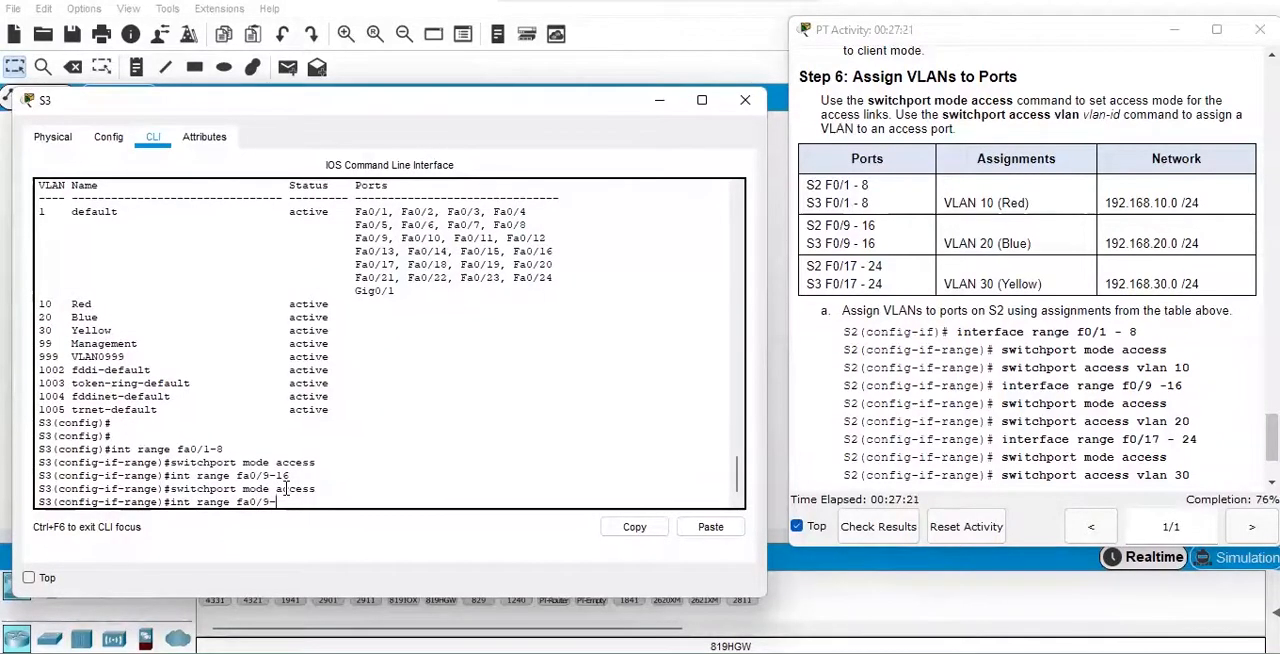
pyautogui.write('24')
pyautogui.press('Left')
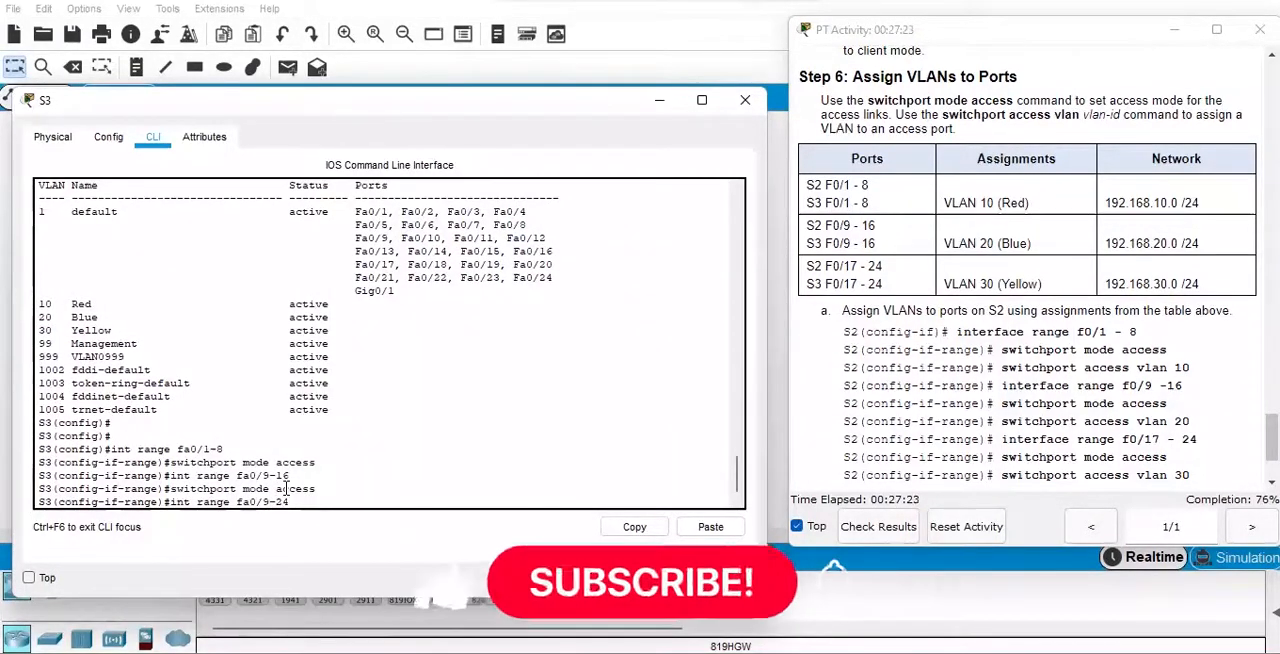
pyautogui.press('BackSpace')
pyautogui.write('17')
pyautogui.press('Return')
pyautogui.press('Up')
pyautogui.press('Return')
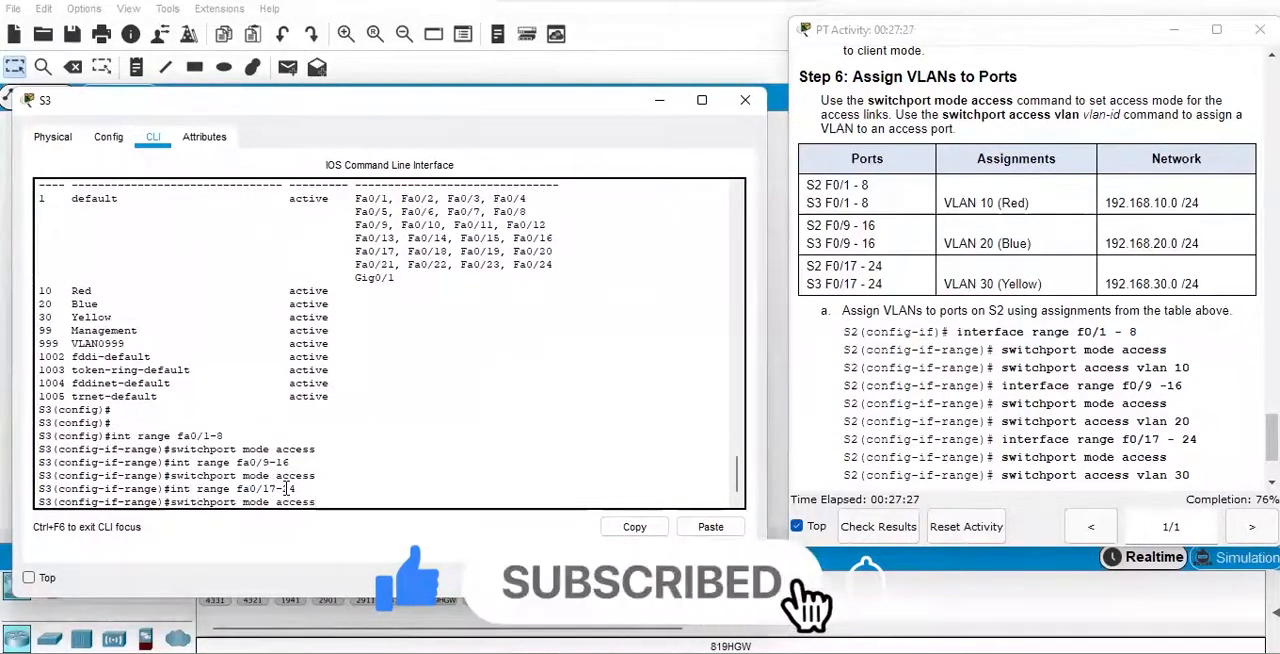
pyautogui.press('Up')
pyautogui.press('Up')
pyautogui.press('Return')
pyautogui.press('Return')
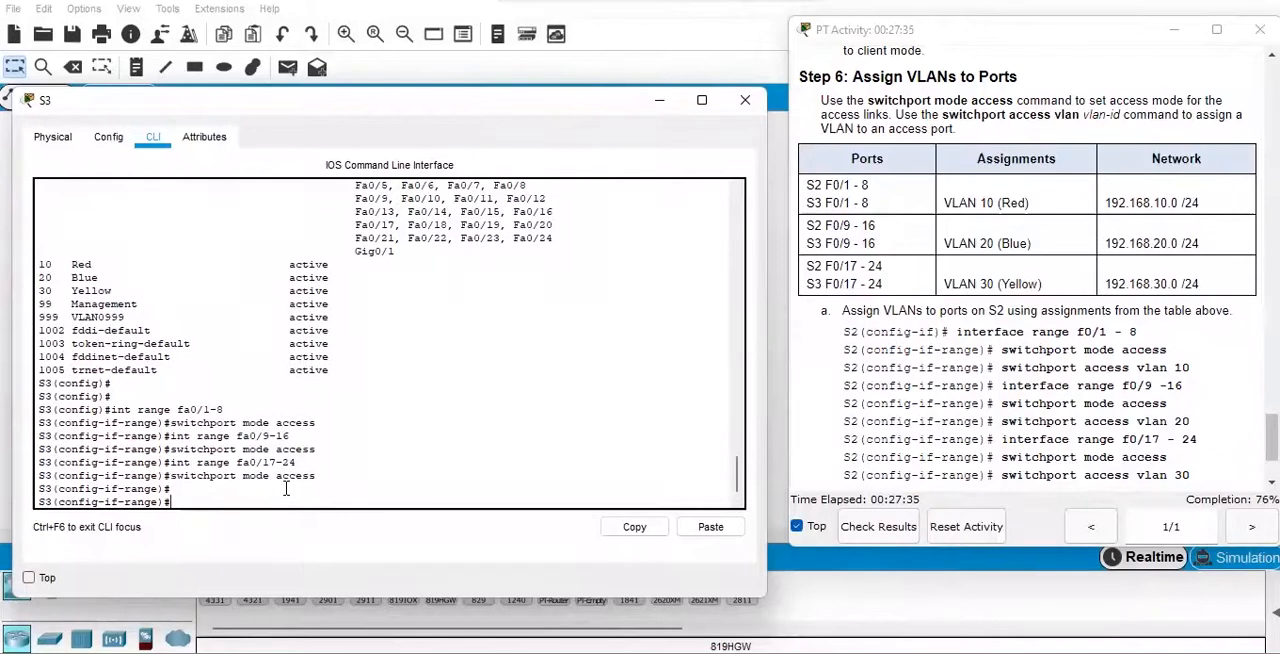
# Return to S3's interface range fa0/1-8 and assign it to VLAN 10 with "switchport access vlan 10".
pyautogui.press('Up')
pyautogui.press('Up')
pyautogui.press('Up')
pyautogui.press('Up')
pyautogui.press('Up')
pyautogui.press('Up')
pyautogui.press('Up')
pyautogui.press('Down')
pyautogui.press('Return')
pyautogui.write('swit')
pyautogui.press('Tab')
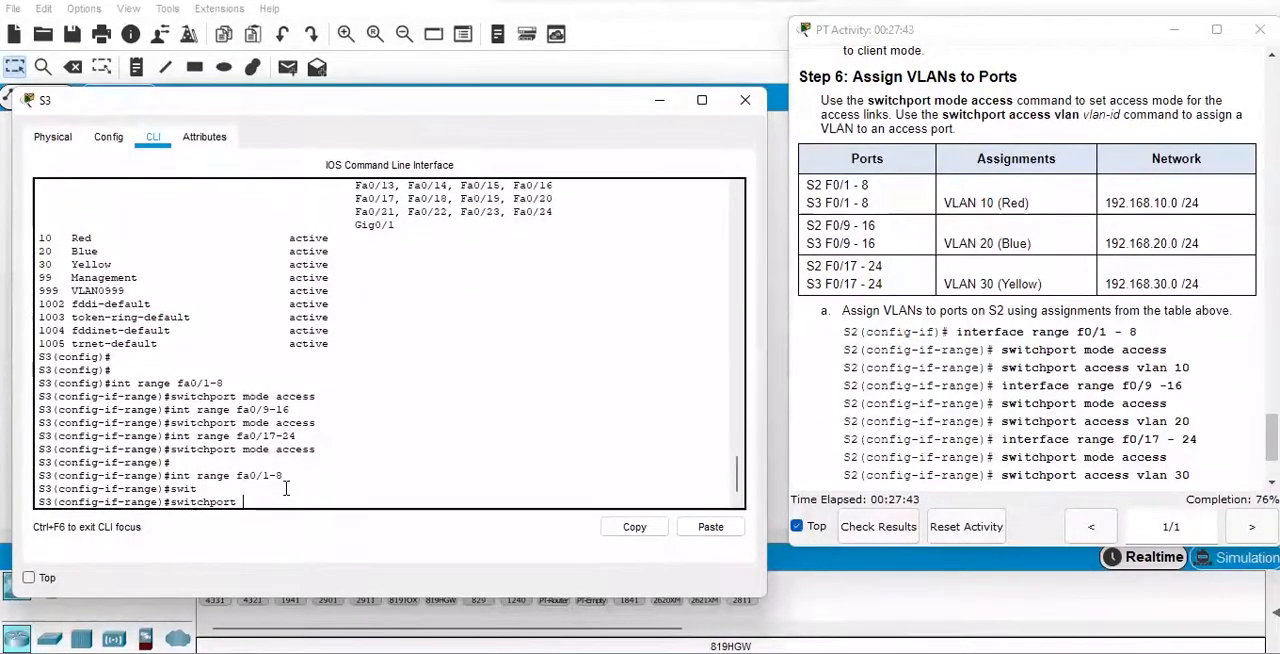
pyautogui.write('access vlan ')
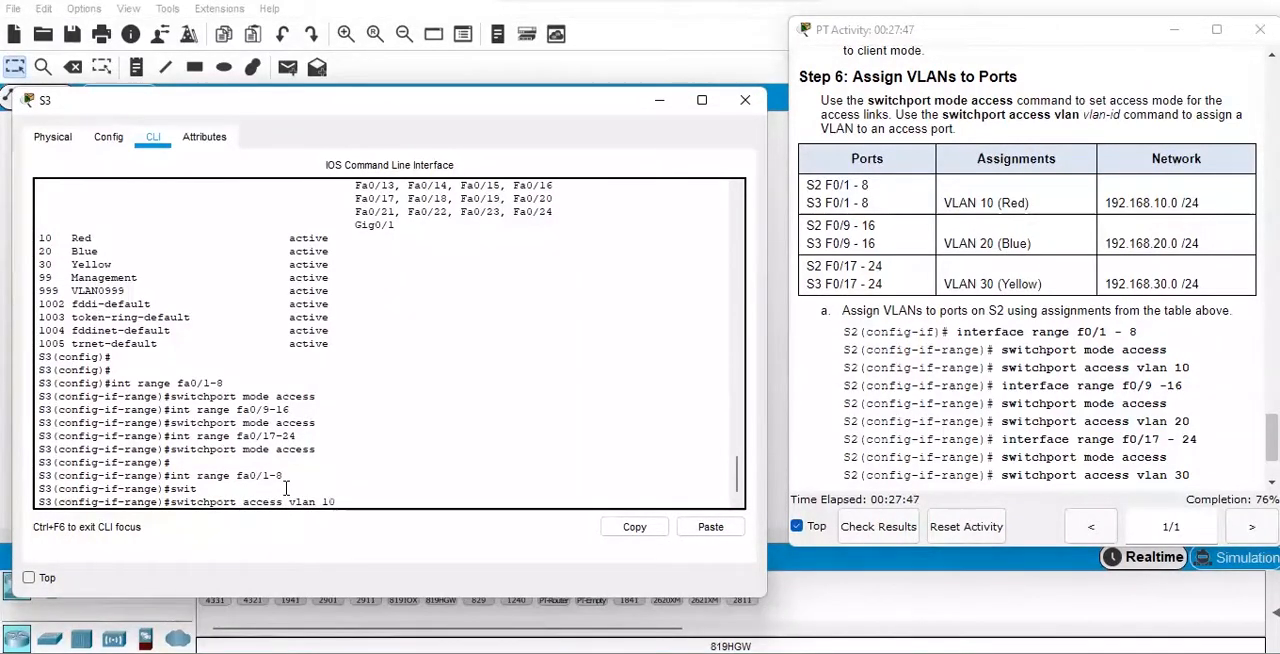
pyautogui.write('10')
pyautogui.press('Return')
# Assign S3's interface range fa0/9-16 to VLAN 20 with "switchport access vlan 20".
pyautogui.press('Up')
pyautogui.press('Up')
pyautogui.press('Up')
pyautogui.press('Up')
pyautogui.press('Up')
pyautogui.press('Up')
pyautogui.press('Up')
pyautogui.press('Return')
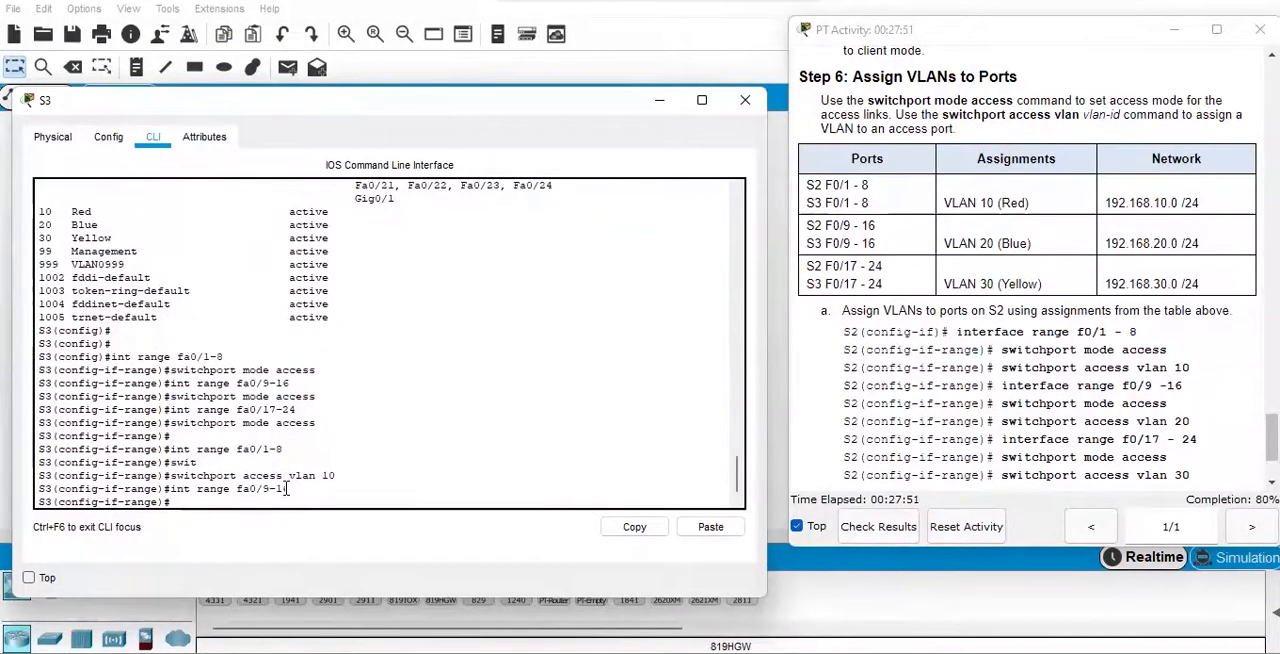
pyautogui.press('Up')
pyautogui.press('Up')
pyautogui.press('BackSpace')
pyautogui.press('BackSpace')
pyautogui.write('20')
pyautogui.press('Return')
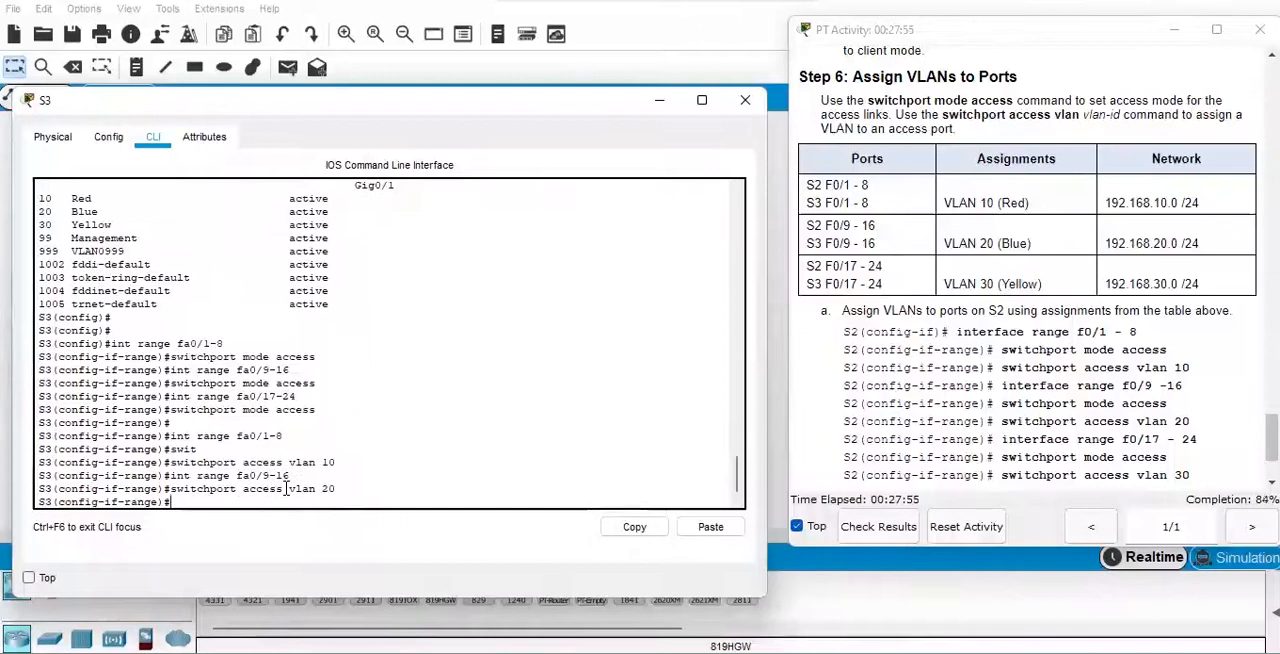
# Assign S3's interface range fa0/17-24 to VLAN 30 with "switchport access vlan 30".
pyautogui.press('Up')
pyautogui.press('Up')
pyautogui.press('Up')
pyautogui.press('Up')
pyautogui.press('Up')
pyautogui.press('Up')
pyautogui.press('Up')
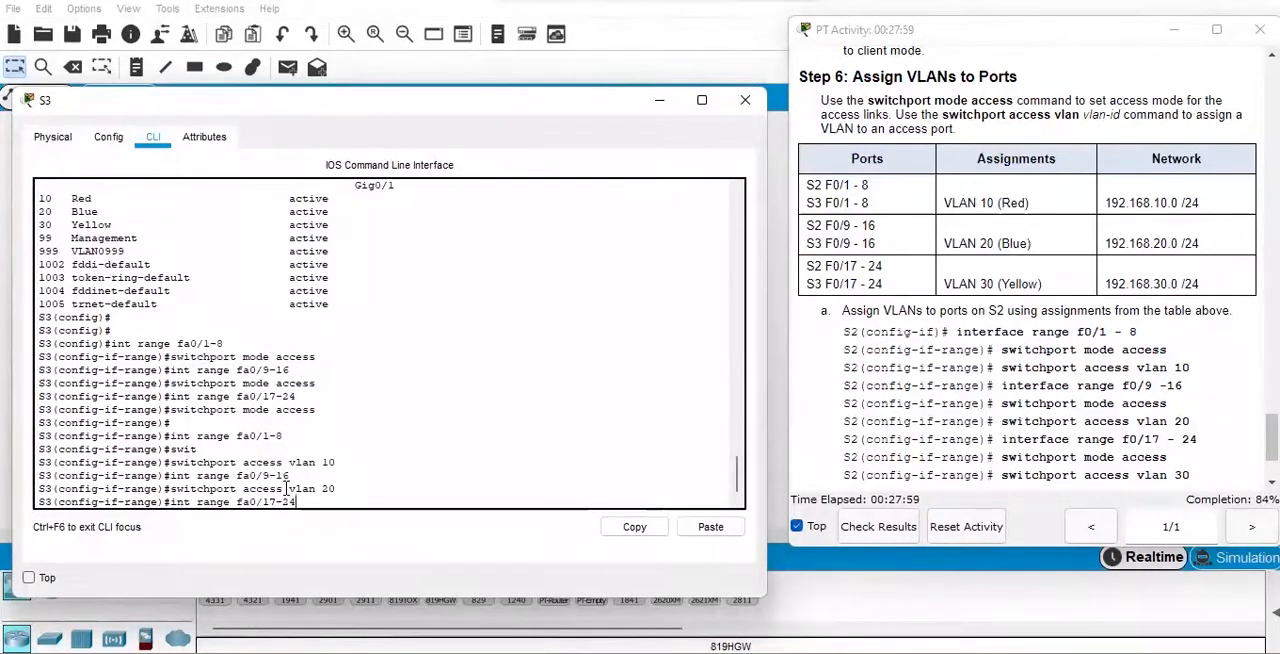
pyautogui.press('Return')
pyautogui.press('Up')
pyautogui.press('Up')
pyautogui.press('BackSpace')
pyautogui.press('BackSpace')
pyautogui.write('30')
pyautogui.press('Return')
pyautogui.press('Return')
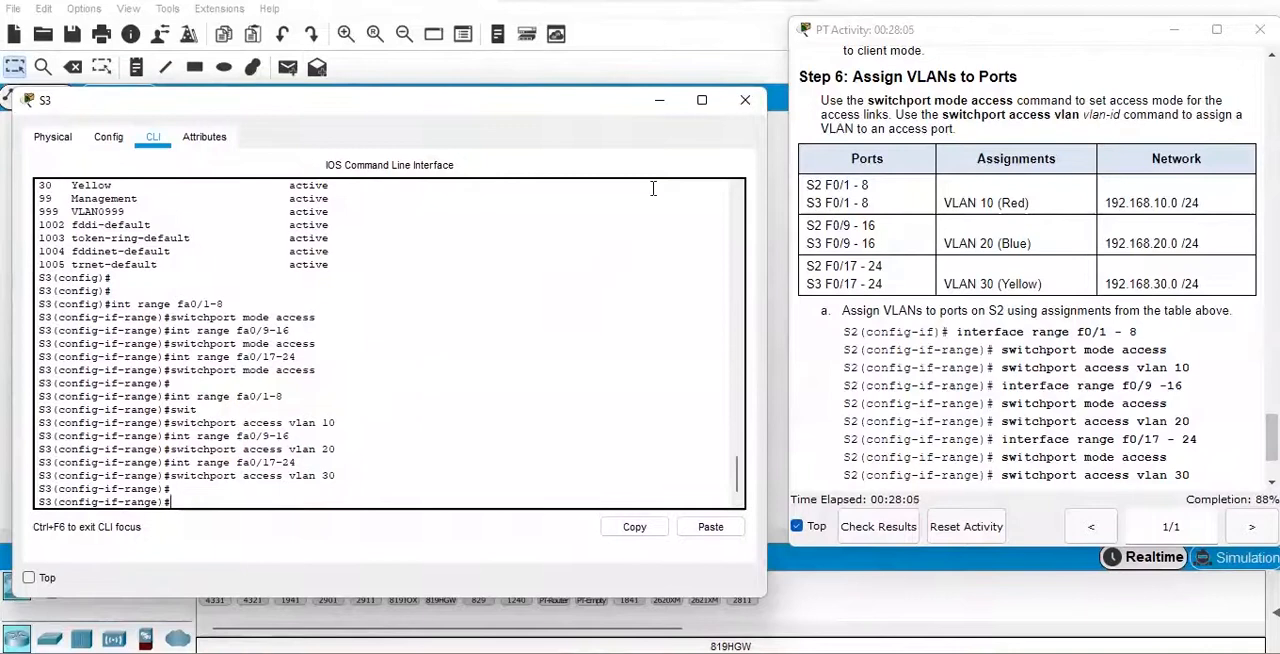
# Save S3's configuration with "do wr" and close the S3 window.
pyautogui.write('do wr')
pyautogui.press('Return')
pyautogui.press('Return')
pyautogui.press('Return')
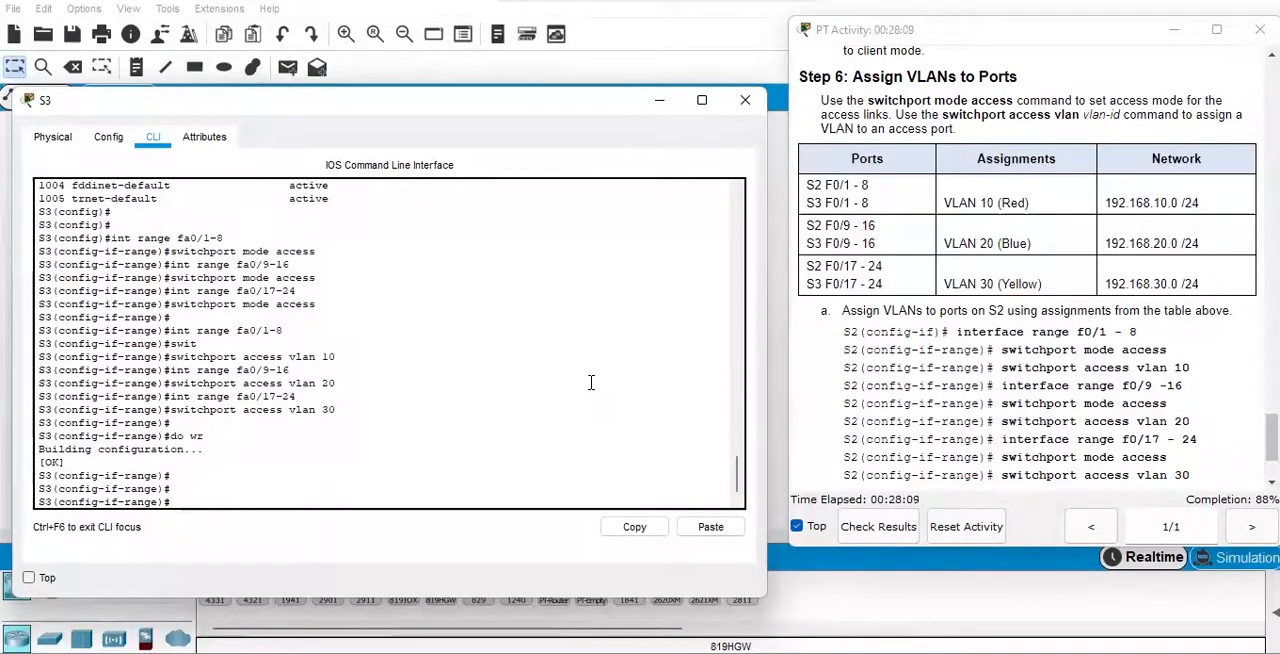
pyautogui.click(745, 100)
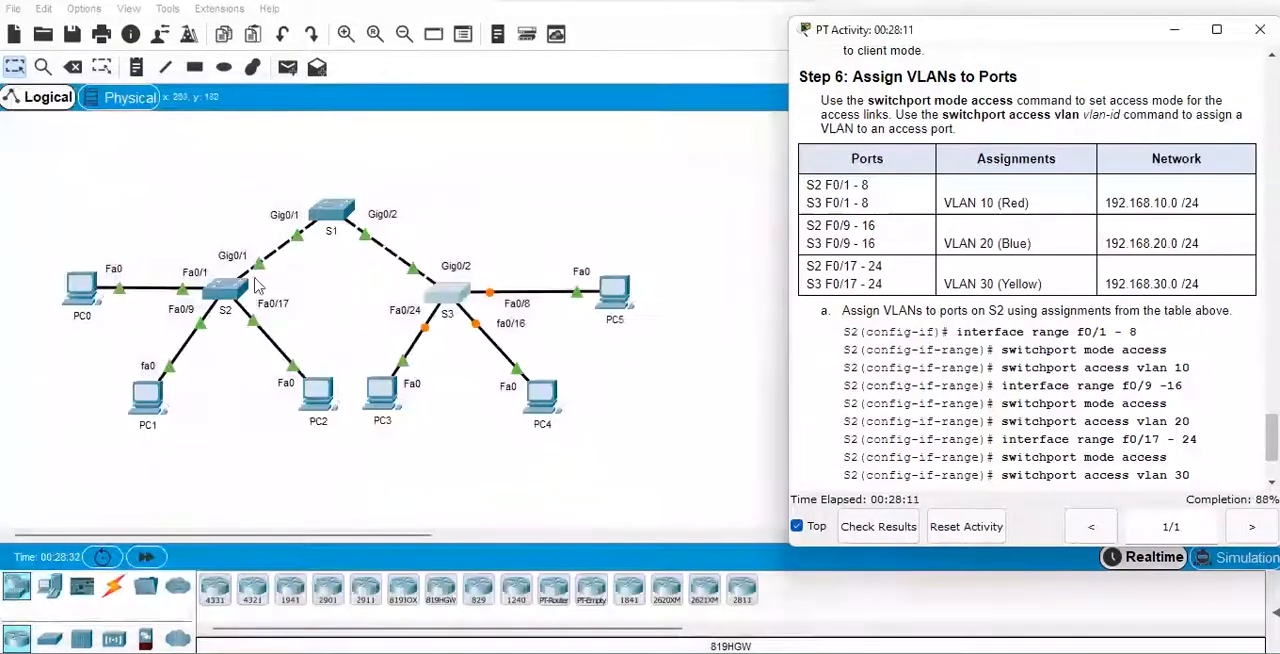
# Open S2's command line, select interface range fa0/1-8 and set the ports to access mode.
pyautogui.click(227, 289)
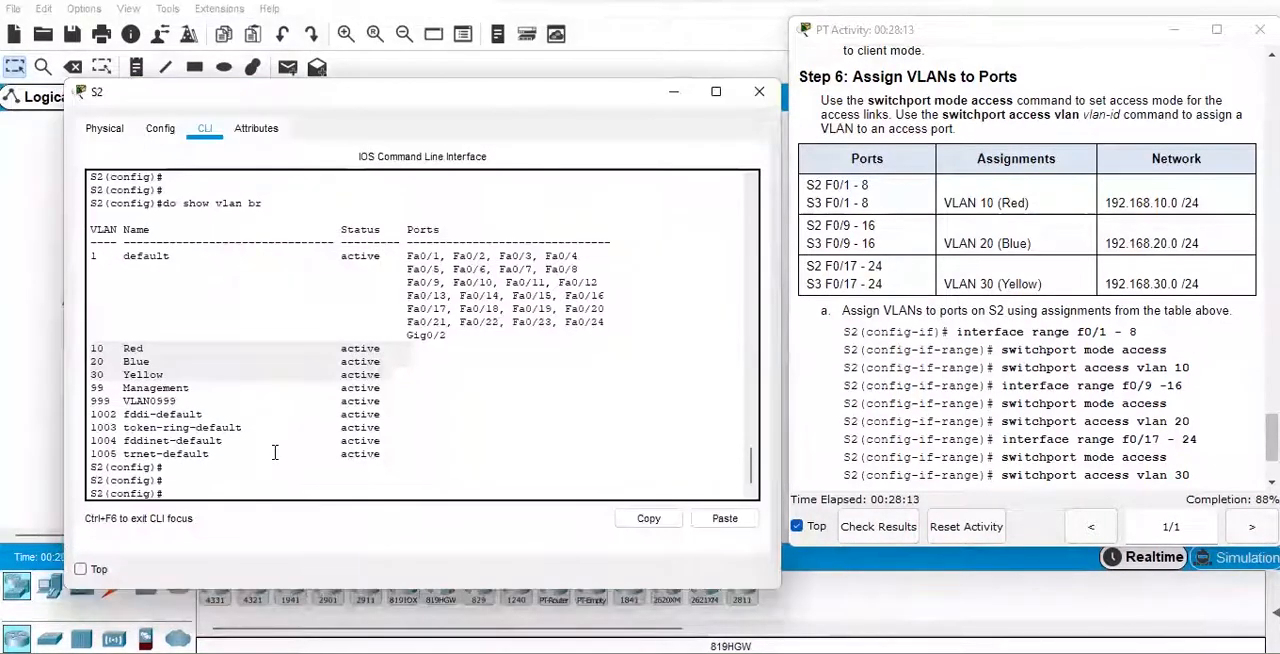
pyautogui.click(281, 480)
pyautogui.press('Return')
pyautogui.press('Return')
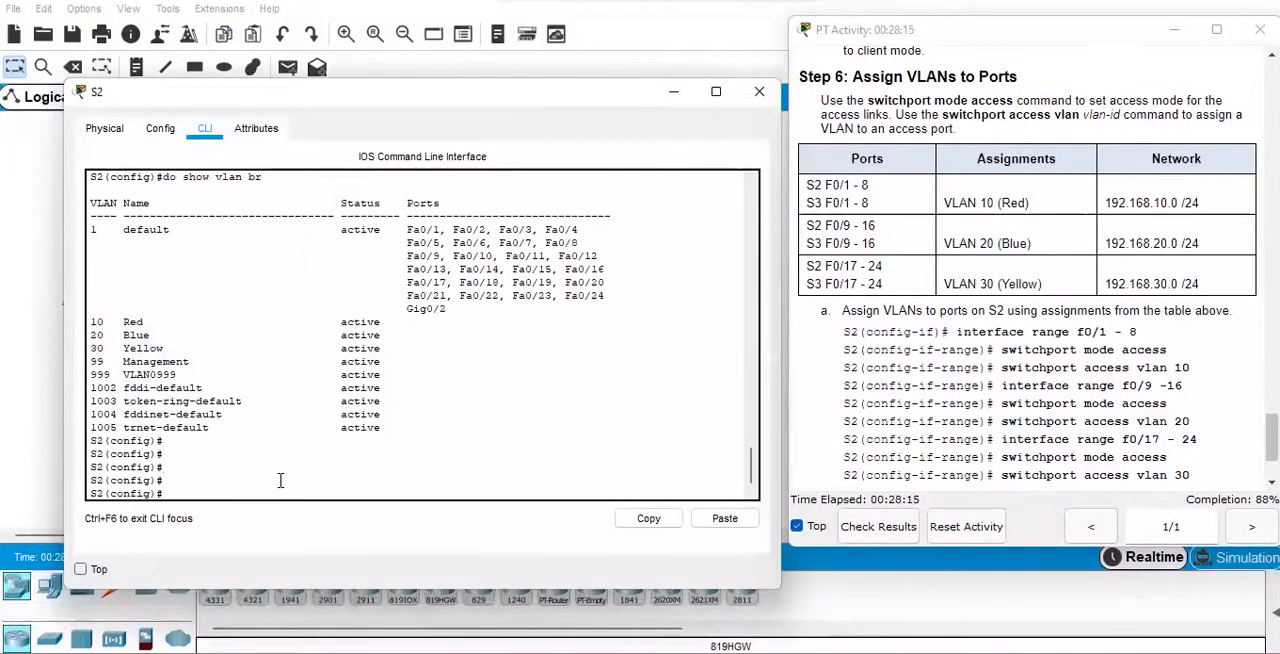
pyautogui.write('int range g')
pyautogui.press('BackSpace')
pyautogui.write('fa0/1-8')
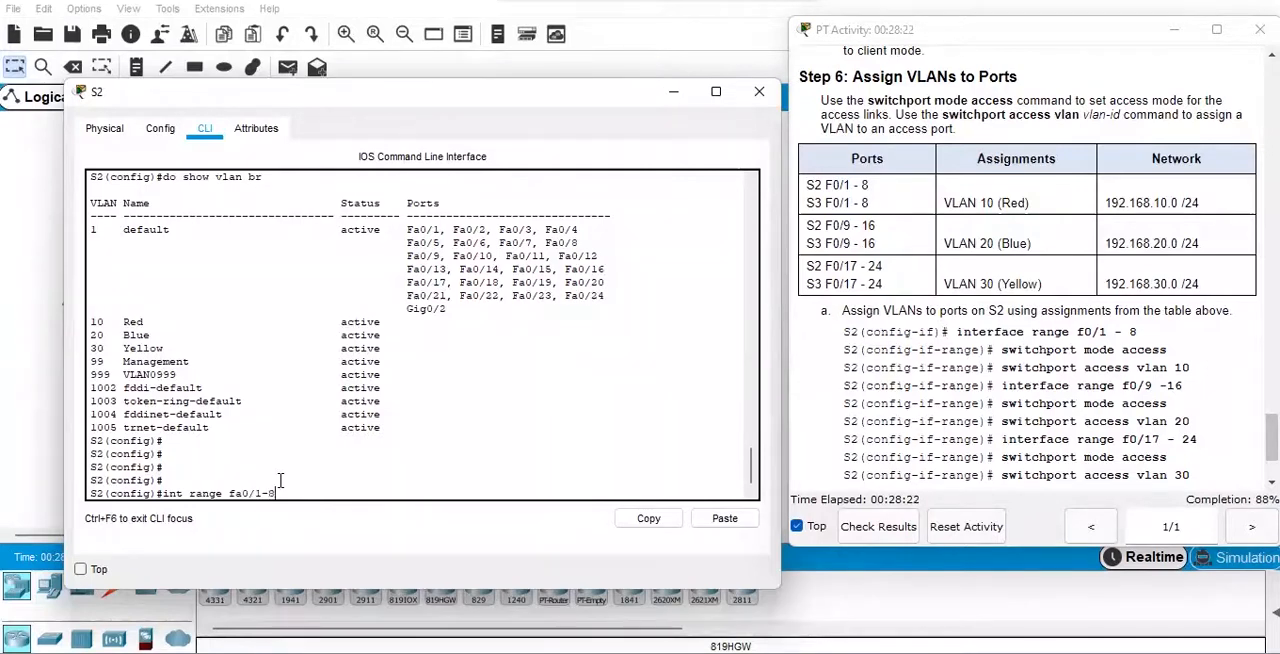
pyautogui.press('Return')
pyautogui.write('swit')
pyautogui.press('Tab')
pyautogui.write('mode ')
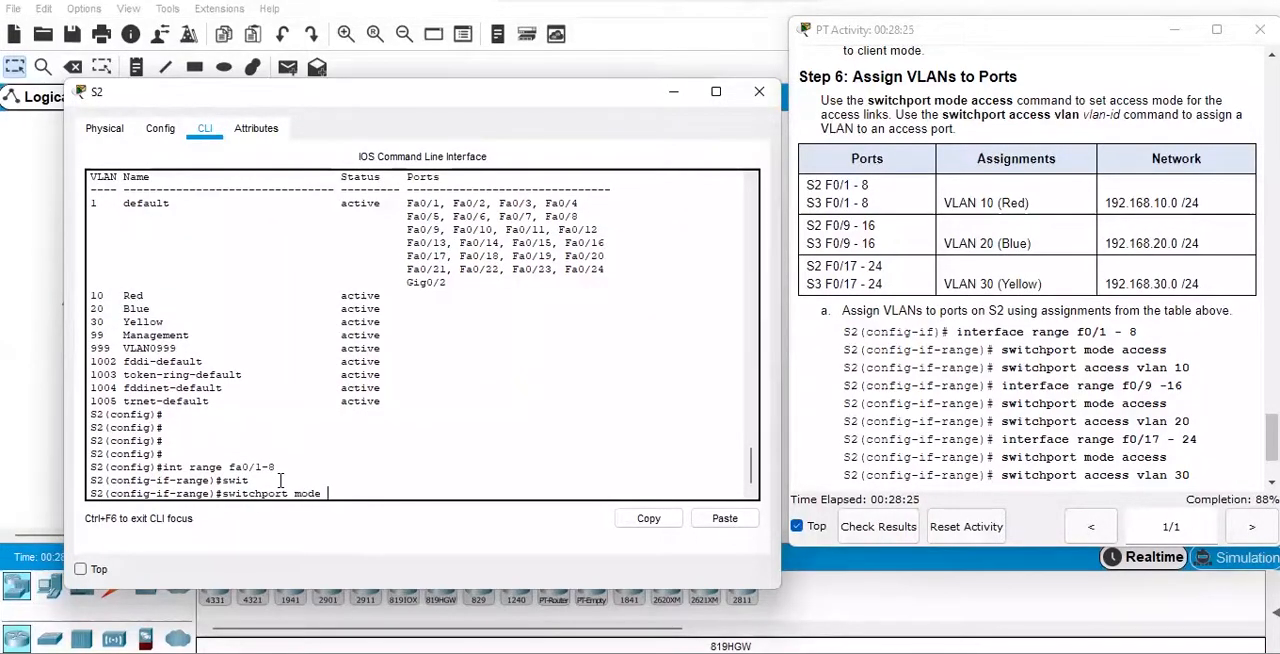
pyautogui.write('access')
pyautogui.press('Return')
# Assign S2's selected fa0/1-8 ports to VLAN 10 with "switchport access vlan 10".
pyautogui.write('swi')
pyautogui.press('Tab')
pyautogui.write('access vlan 10')
pyautogui.press('Return')
# Select interface range fa0/9-16 on S2 and set its ports to access mode.
pyautogui.press('Up')
pyautogui.press('Up')
pyautogui.press('Up')
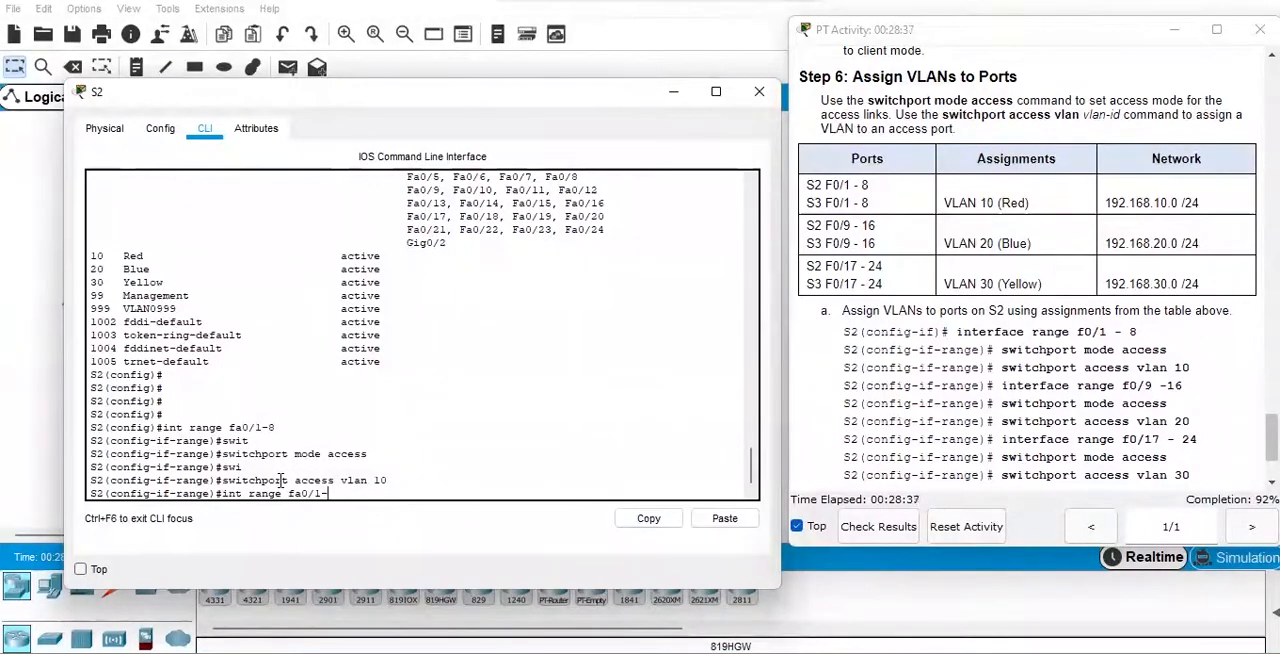
pyautogui.press('BackSpace')
pyautogui.write('9-16')
pyautogui.press('Return')
pyautogui.write('swi')
pyautogui.press('Tab')
pyautogui.write('mode access')
pyautogui.press('Return')
# Assign S2's selected fa0/9-16 ports to VLAN 20 with "switchport access vlan 20".
pyautogui.write('swit')
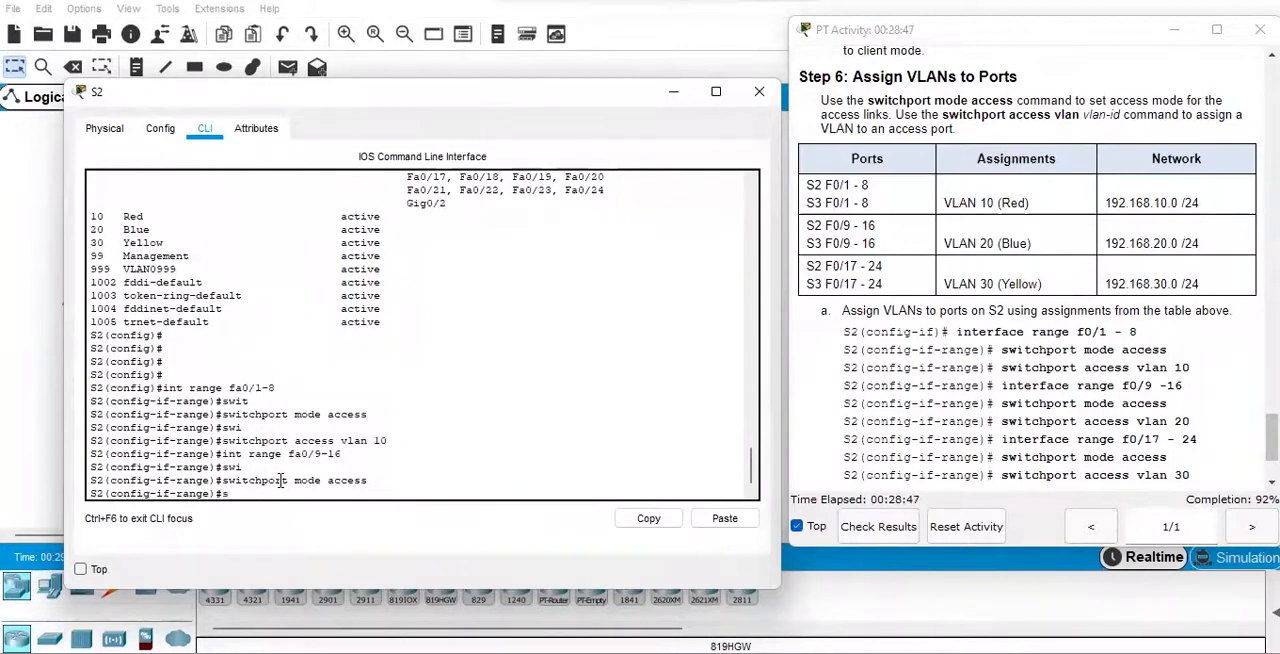
pyautogui.press('Tab')
pyautogui.write('acce')
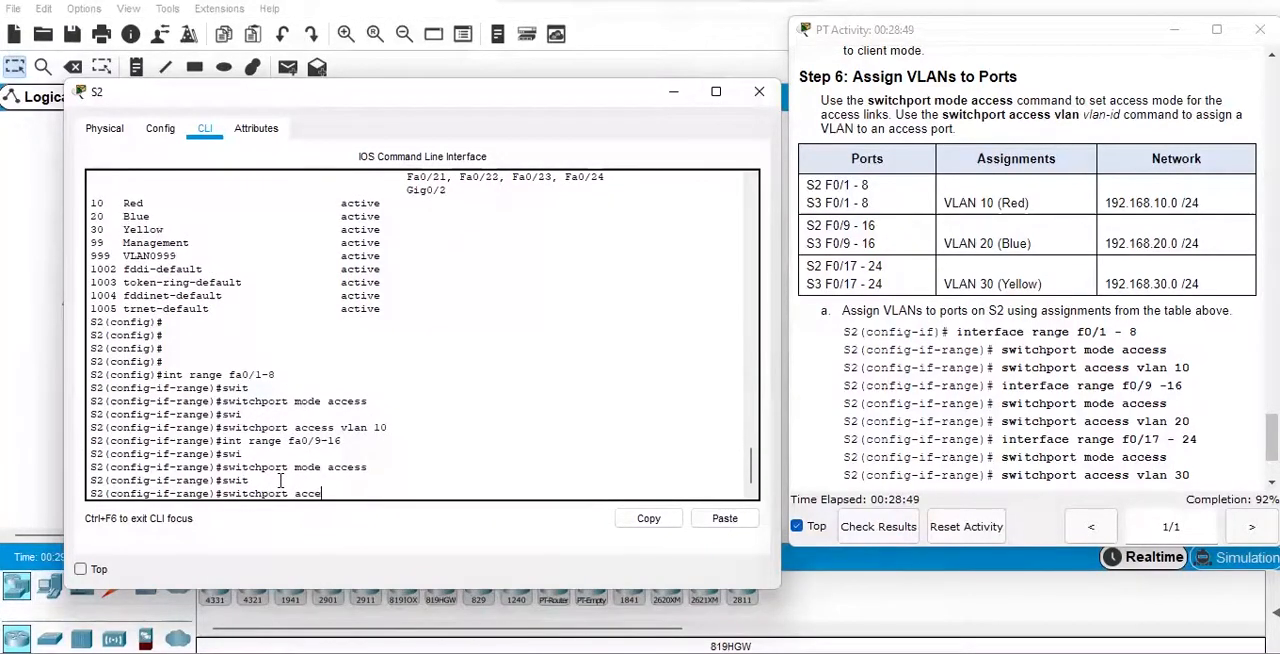
pyautogui.write('ss')
pyautogui.press('Tab')
pyautogui.write('vl')
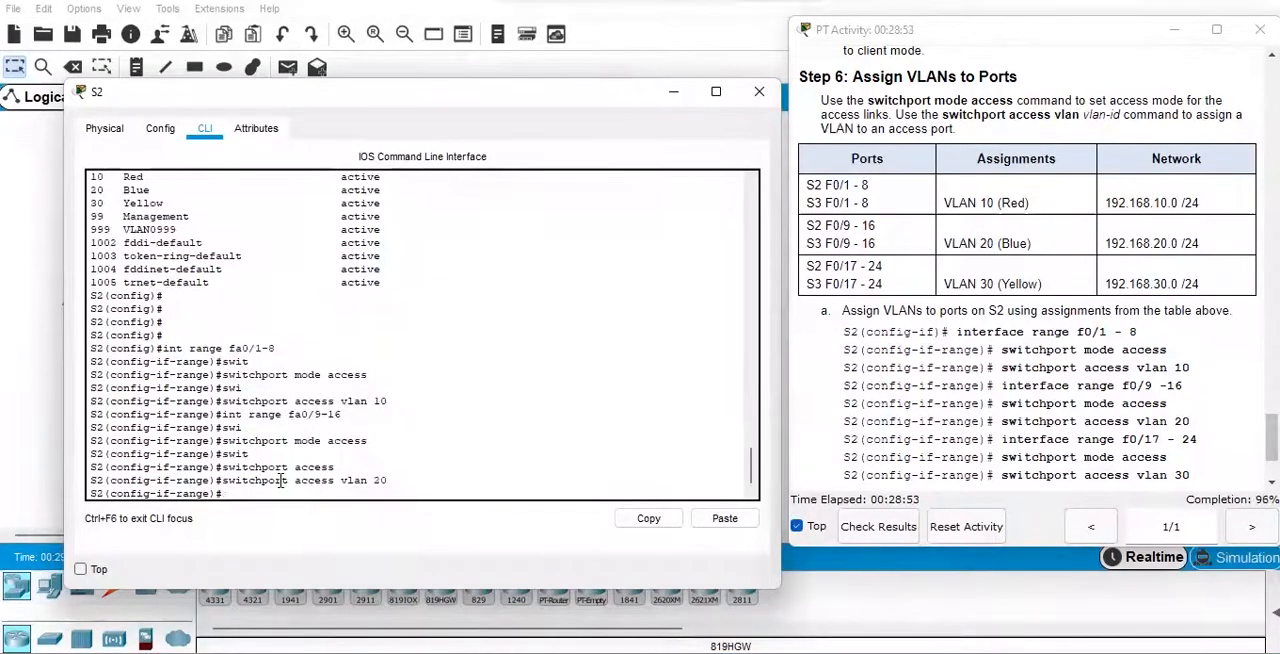
# Select interface range fa0/17-24 on S2 and set its ports to access mode.
pyautogui.press('Up')
pyautogui.press('Up')
pyautogui.press('Up')
pyautogui.press('Return')
pyautogui.press('Return')
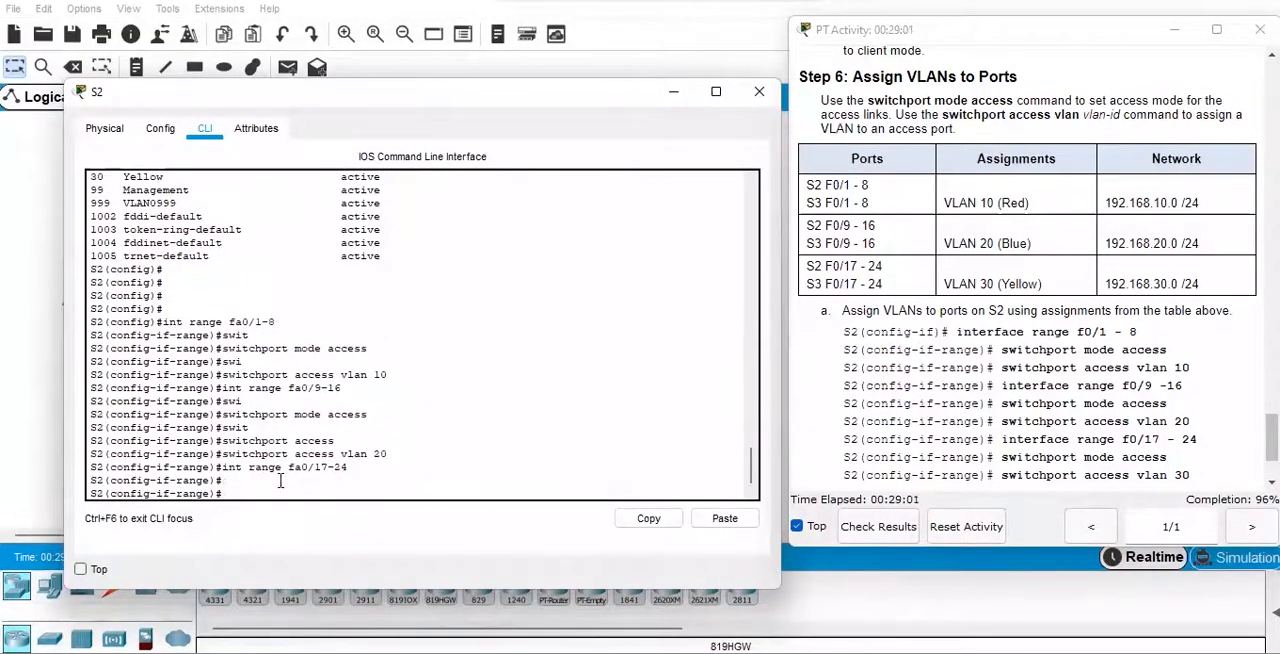
pyautogui.write('swi')
pyautogui.press('Tab')
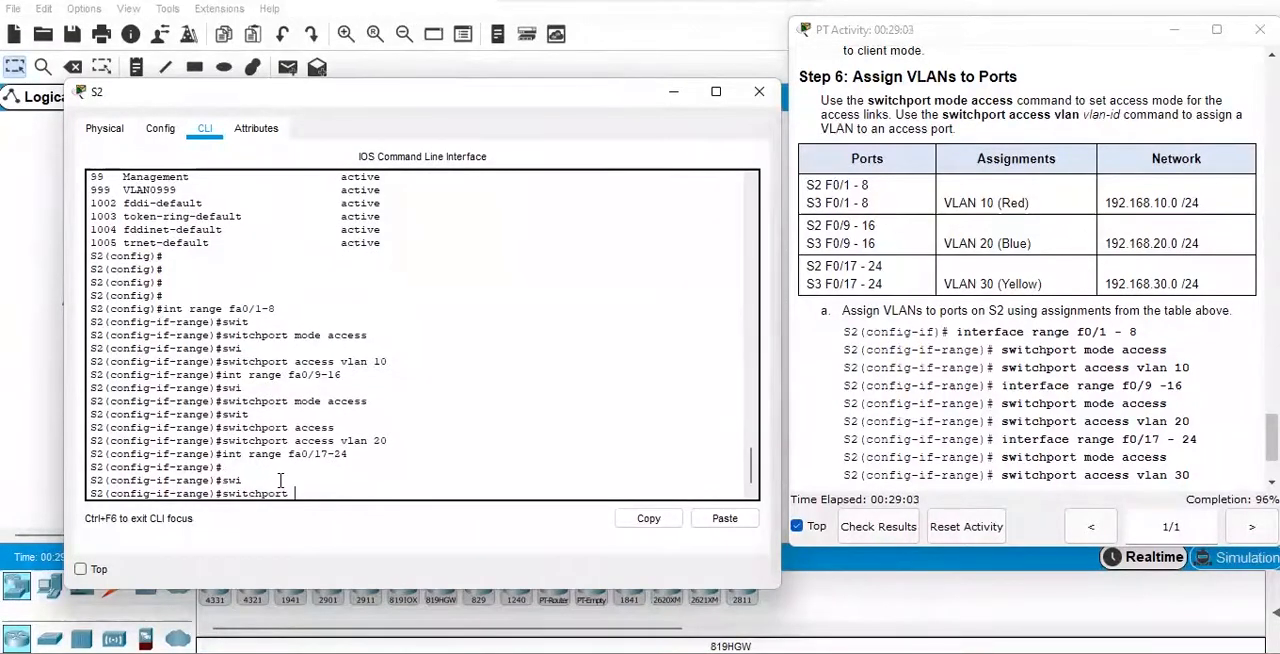
pyautogui.write('mode access')
pyautogui.press('Return')
# Assign S2's selected fa0/17-24 ports to VLAN 30 with "switchport access vlan 30".
pyautogui.write('sw')
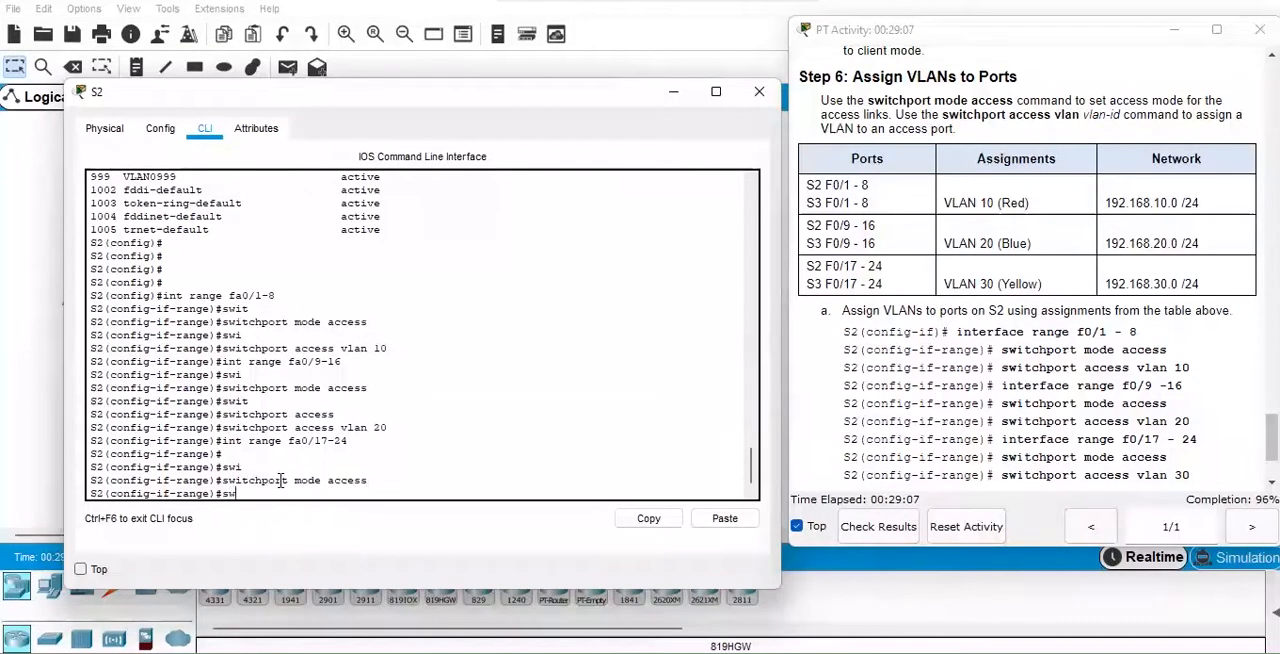
pyautogui.write('i')
pyautogui.press('Tab')
pyautogui.write('access vlan 3')
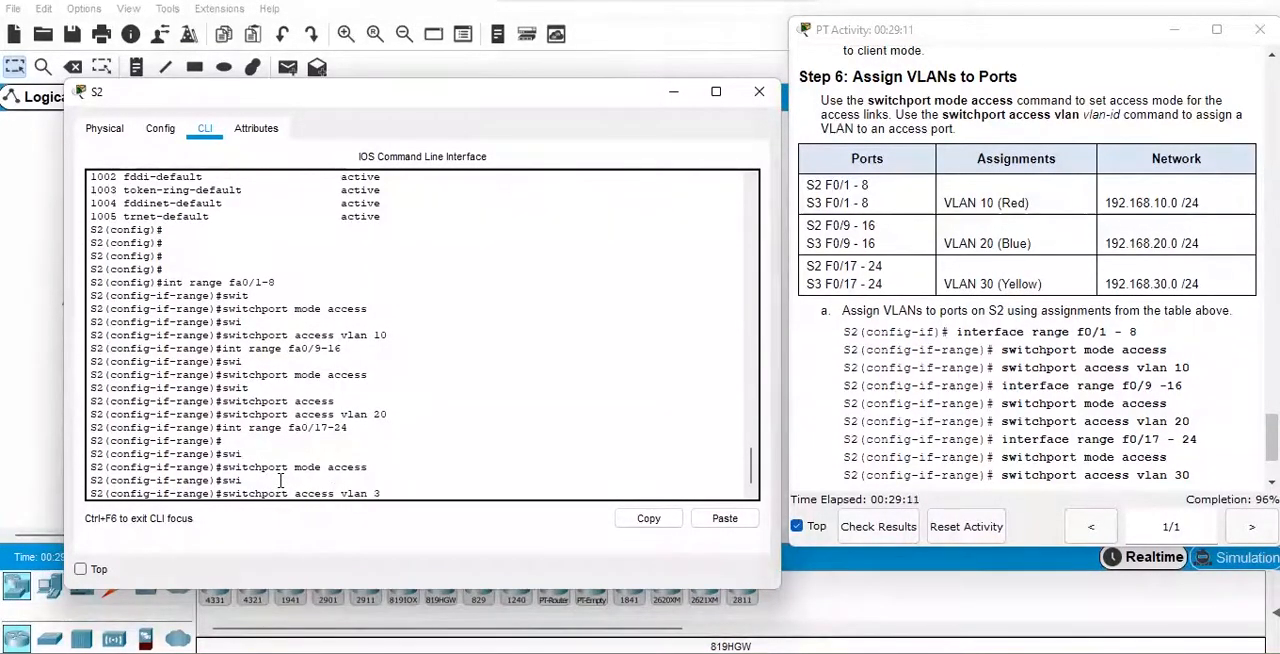
pyautogui.write('0')
pyautogui.press('Return')
pyautogui.press('Return')
pyautogui.press('Return')
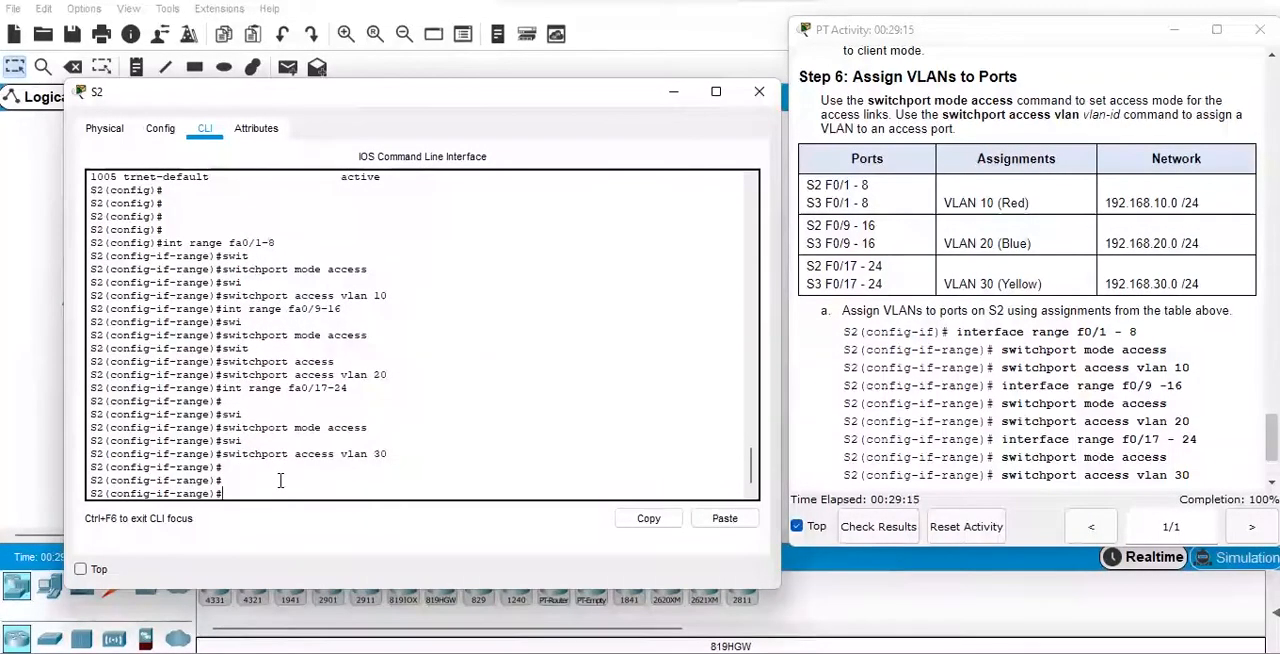
# Save S2's running configuration with "do wr".
pyautogui.write('do wr')
pyautogui.press('Return')
pyautogui.press('Return')
pyautogui.press('Return')
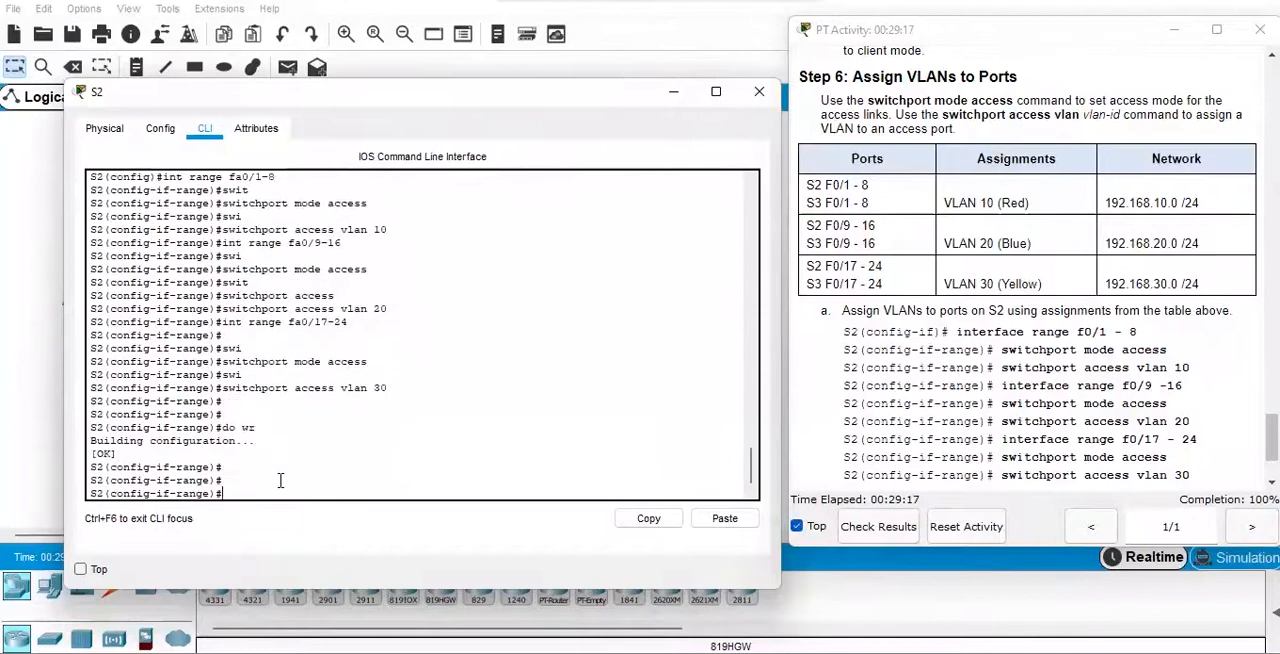
# Return S2 to privileged EXEC mode and list its VLAN port assignments with "show vlan br".
pyautogui.write('end')
pyautogui.press('Return')
pyautogui.press('Return')
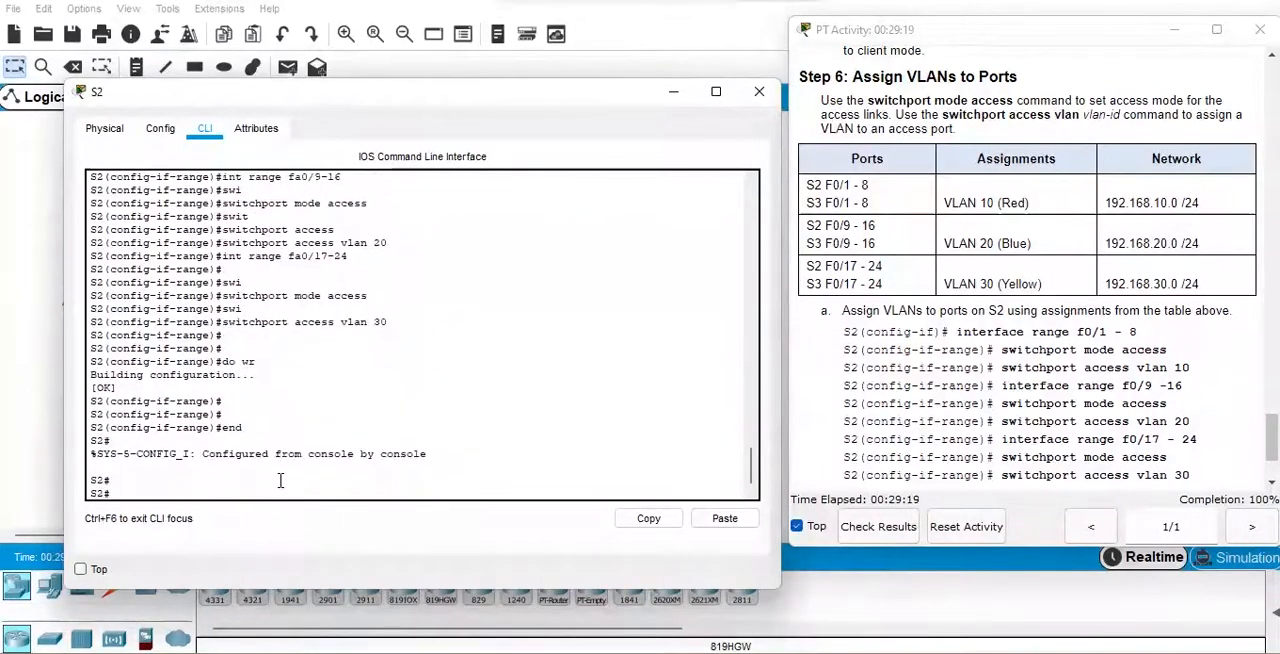
pyautogui.write('show vlan br')
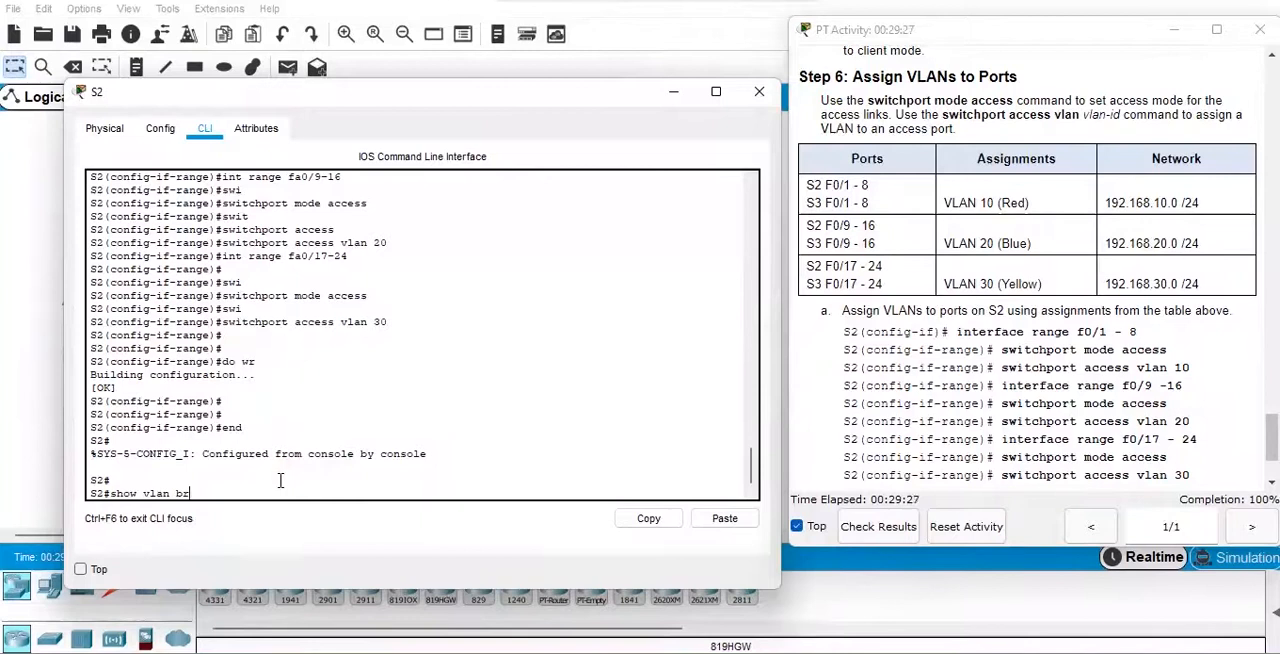
pyautogui.press('Return')
pyautogui.press('Return')
pyautogui.press('Return')
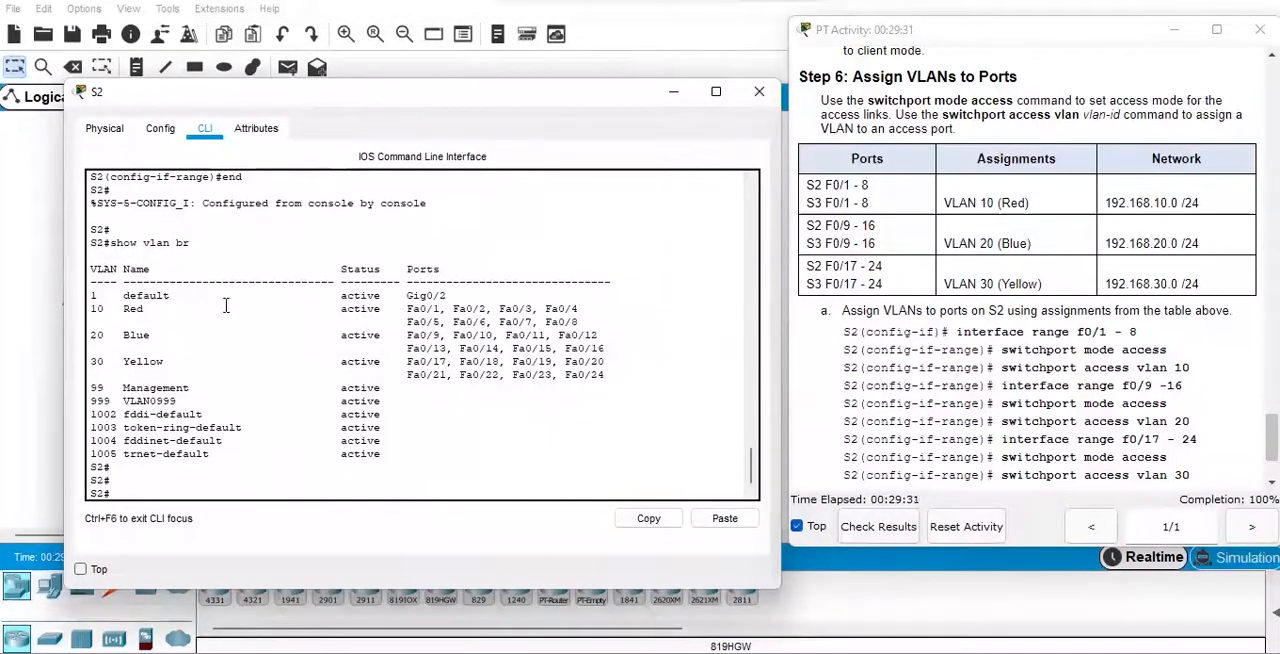
# Check the Red, Blue and Yellow VLAN entries and their ports in S2's VLAN listing, and close the S2 window.
pyautogui.moveTo(92, 309); pyautogui.dragTo(142, 311)
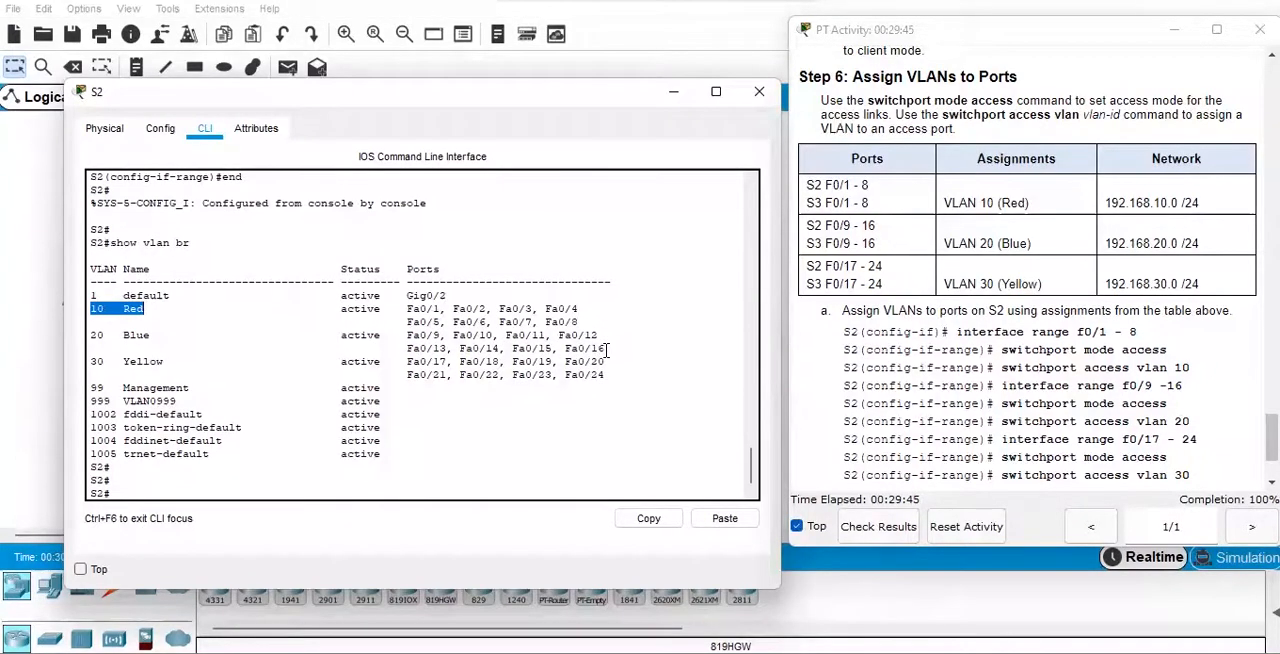
pyautogui.moveTo(607, 348); pyautogui.dragTo(406, 335)
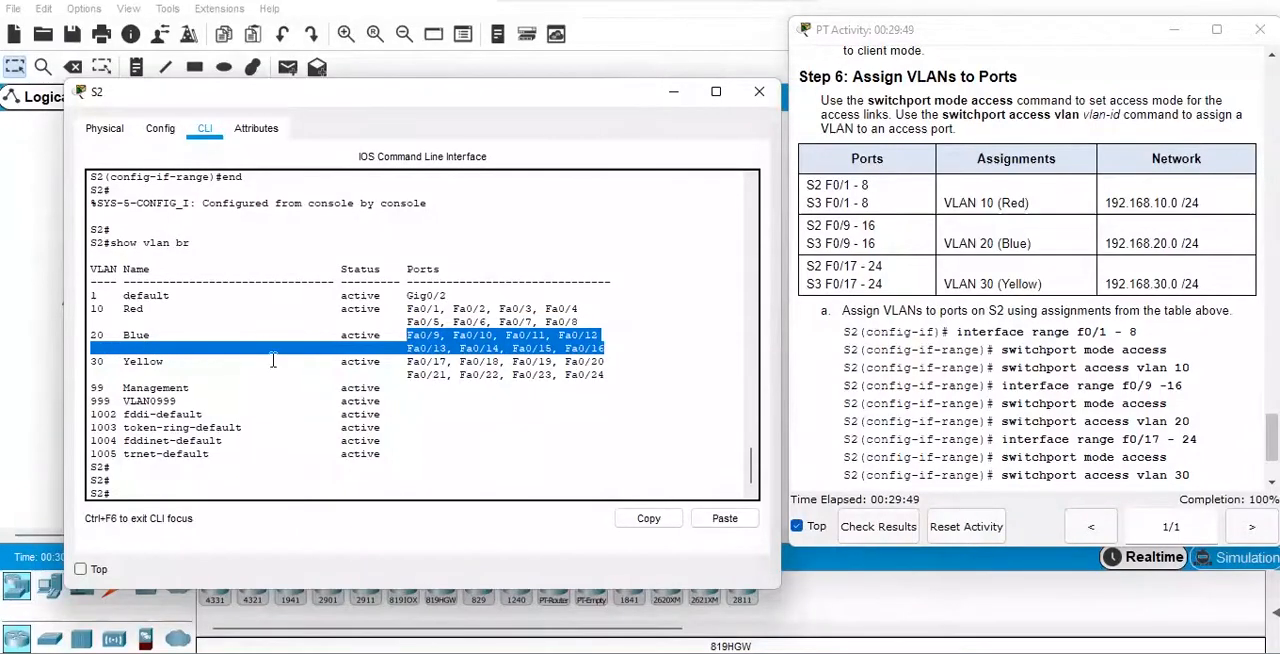
pyautogui.moveTo(408, 361); pyautogui.dragTo(613, 372)
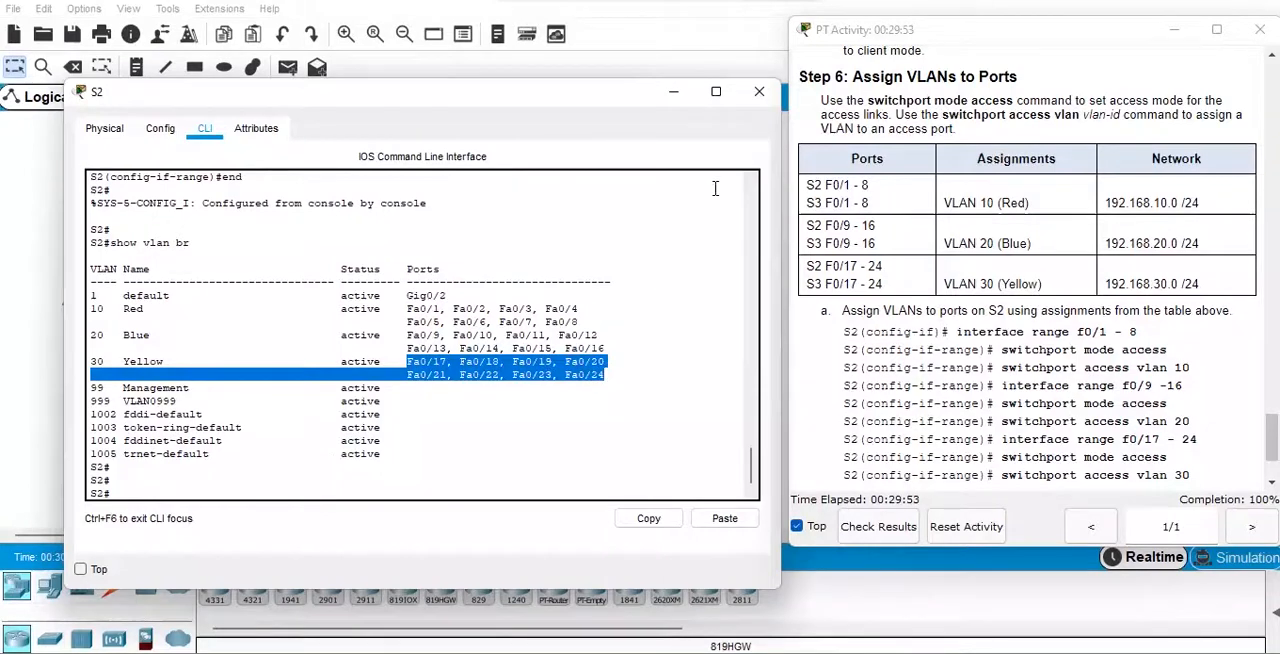
pyautogui.click(759, 93)
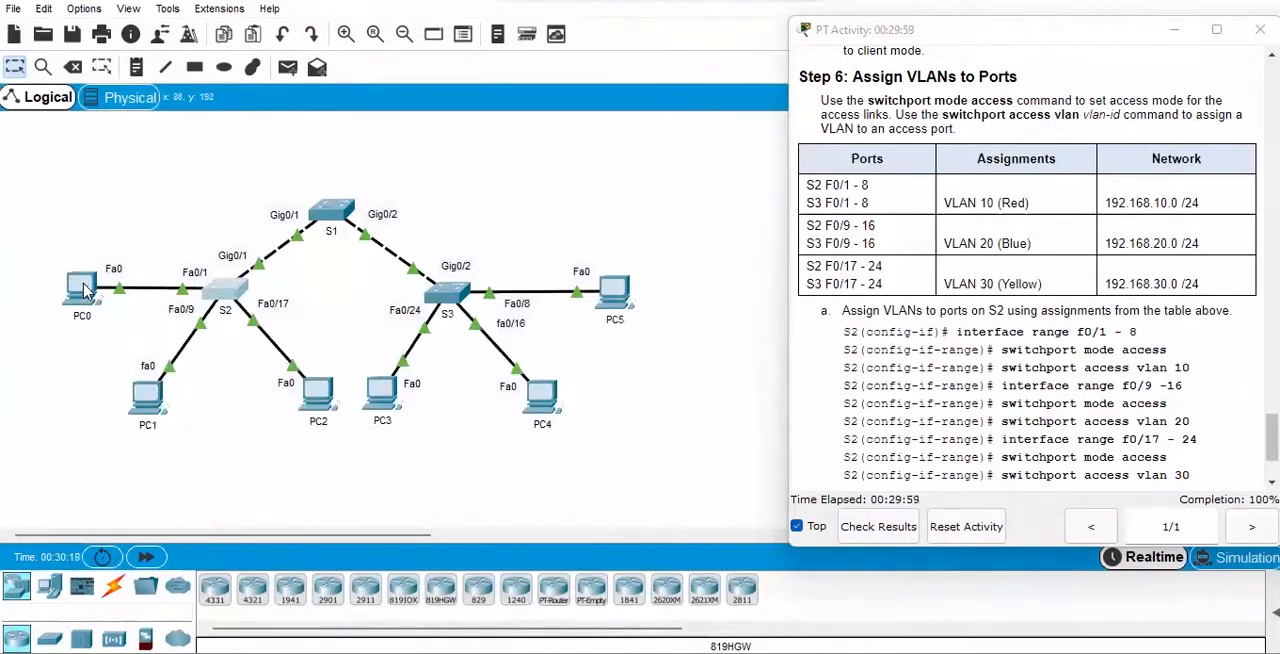
# Inspect PC0's IP configuration to read its IPv4 address, and close the configuration.
pyautogui.moveTo(86, 290)
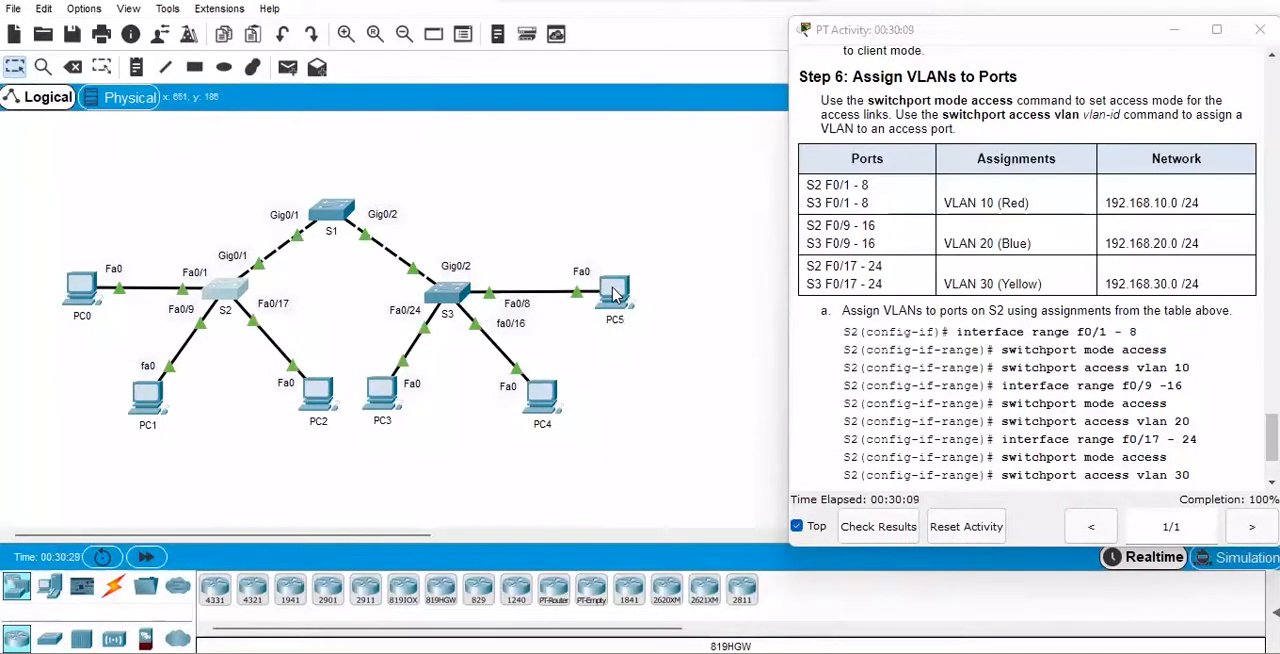
pyautogui.moveTo(613, 292)
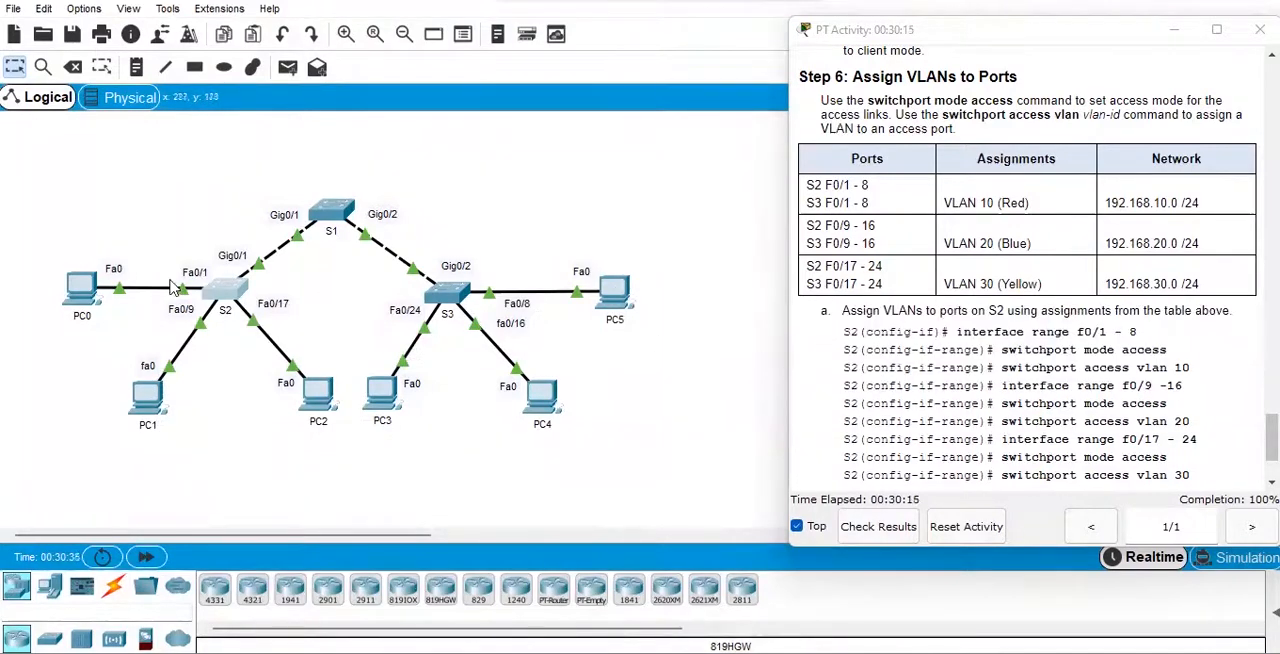
pyautogui.click(82, 290)
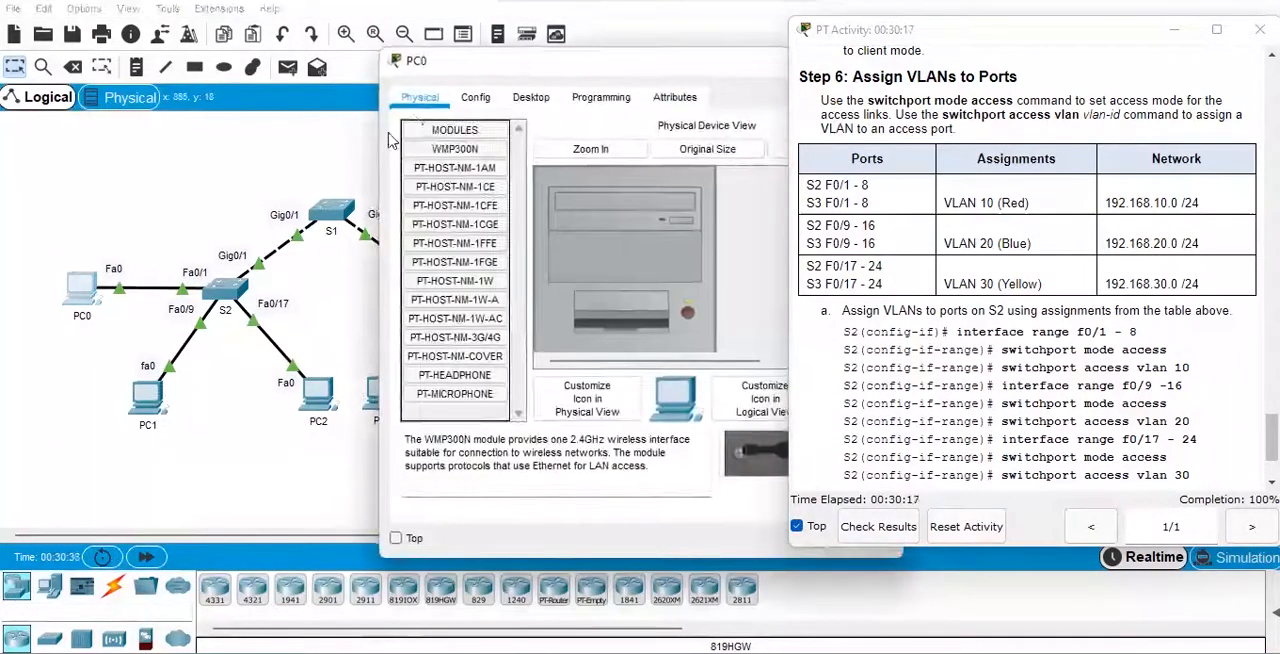
pyautogui.moveTo(432, 80); pyautogui.dragTo(58, 86)
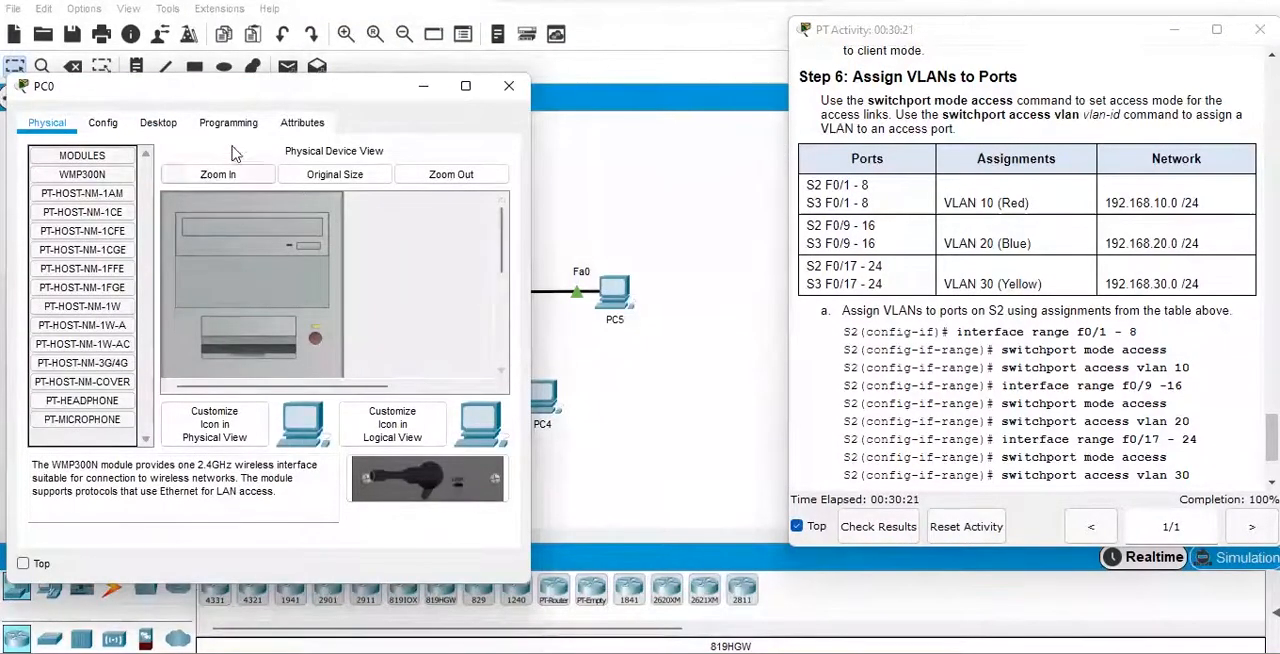
pyautogui.click(162, 122)
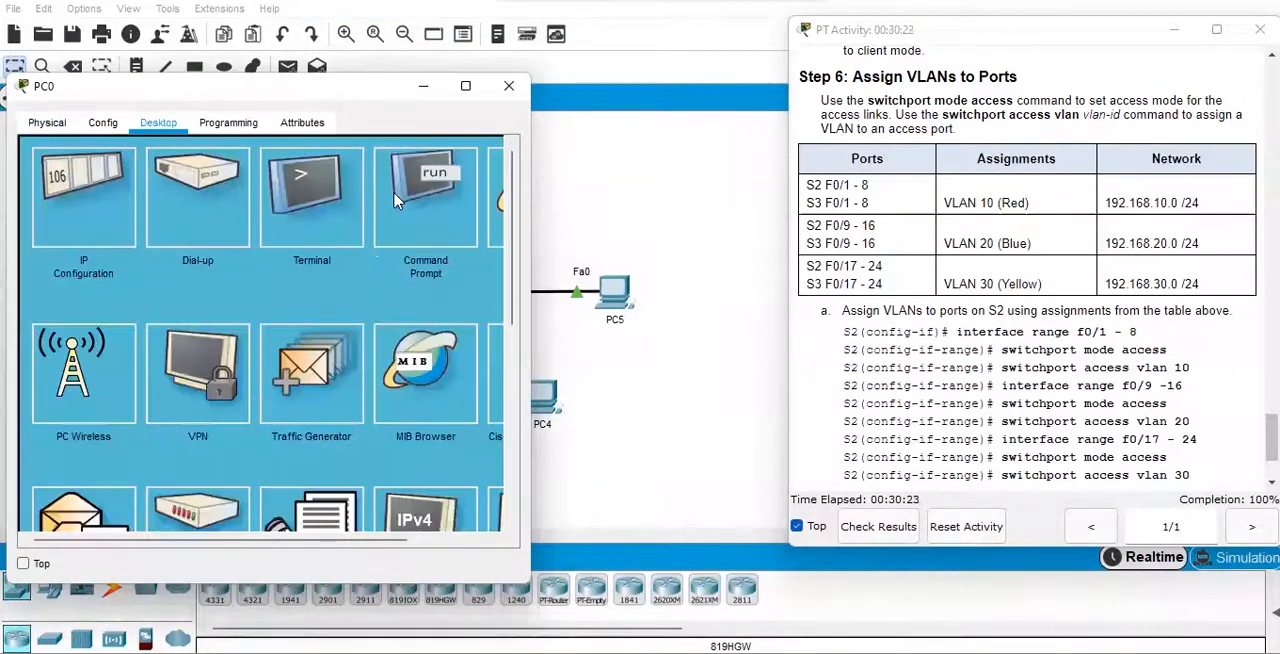
pyautogui.click(90, 210)
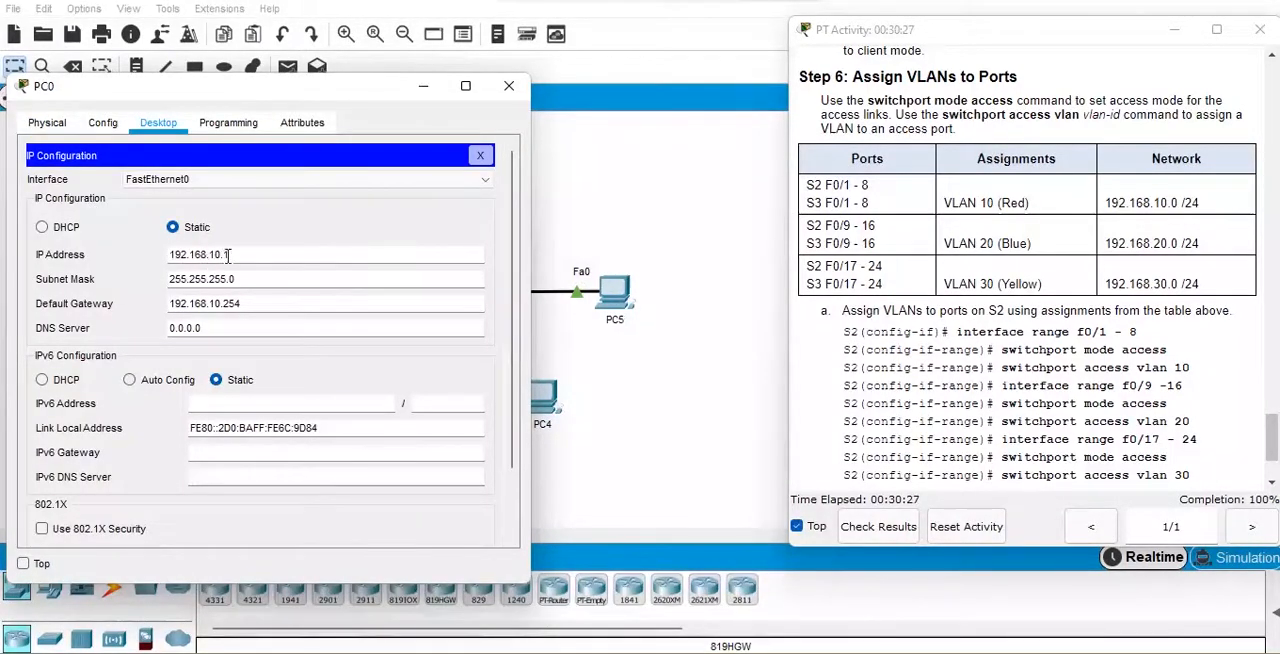
pyautogui.click(480, 160)
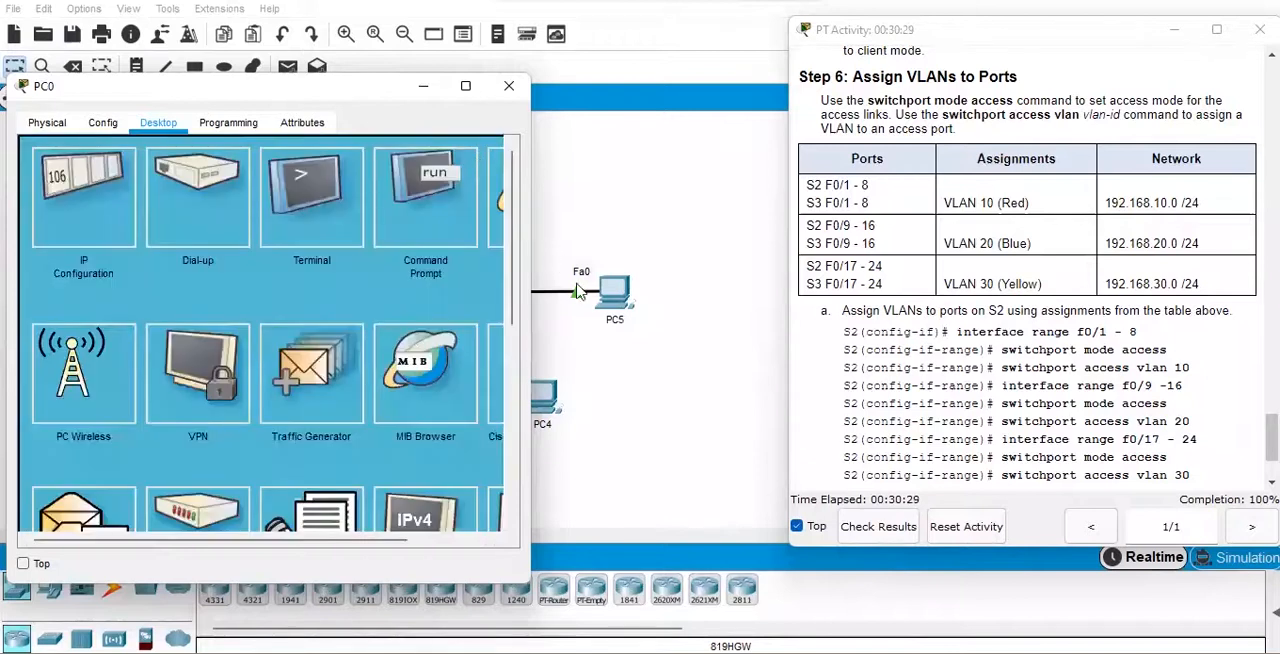
# Look up PC5's IPv4 address in its IP configuration.
pyautogui.click(620, 289)
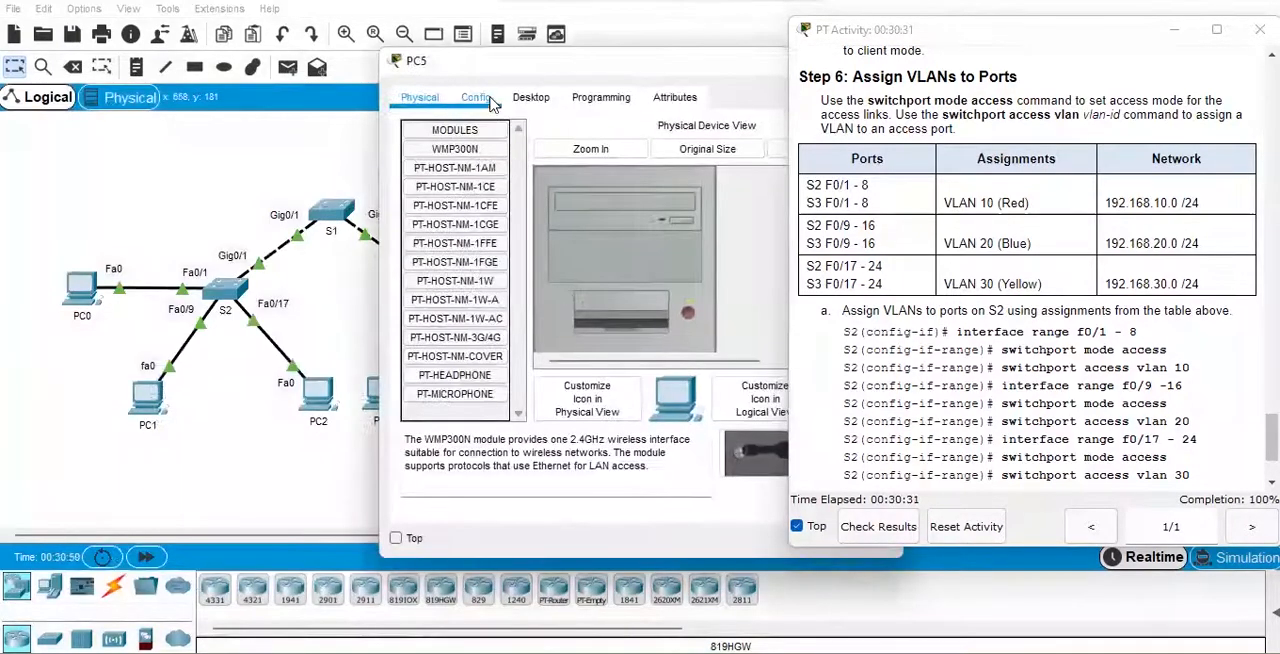
pyautogui.click(526, 101)
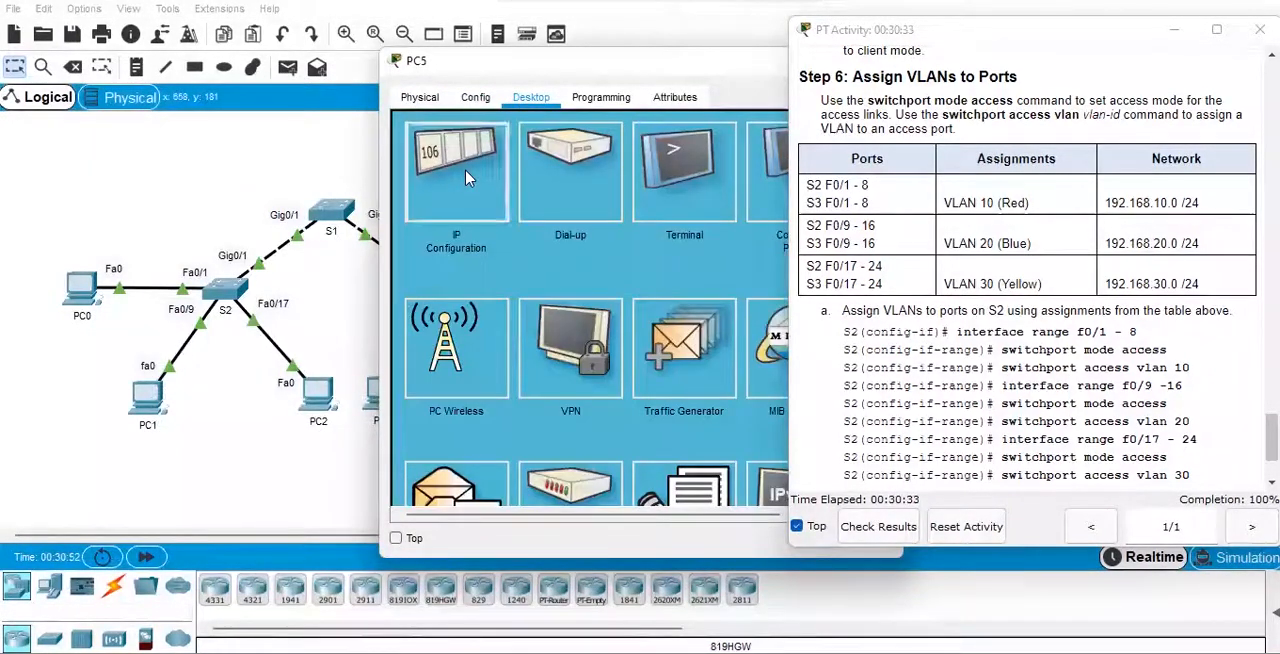
pyautogui.click(466, 172)
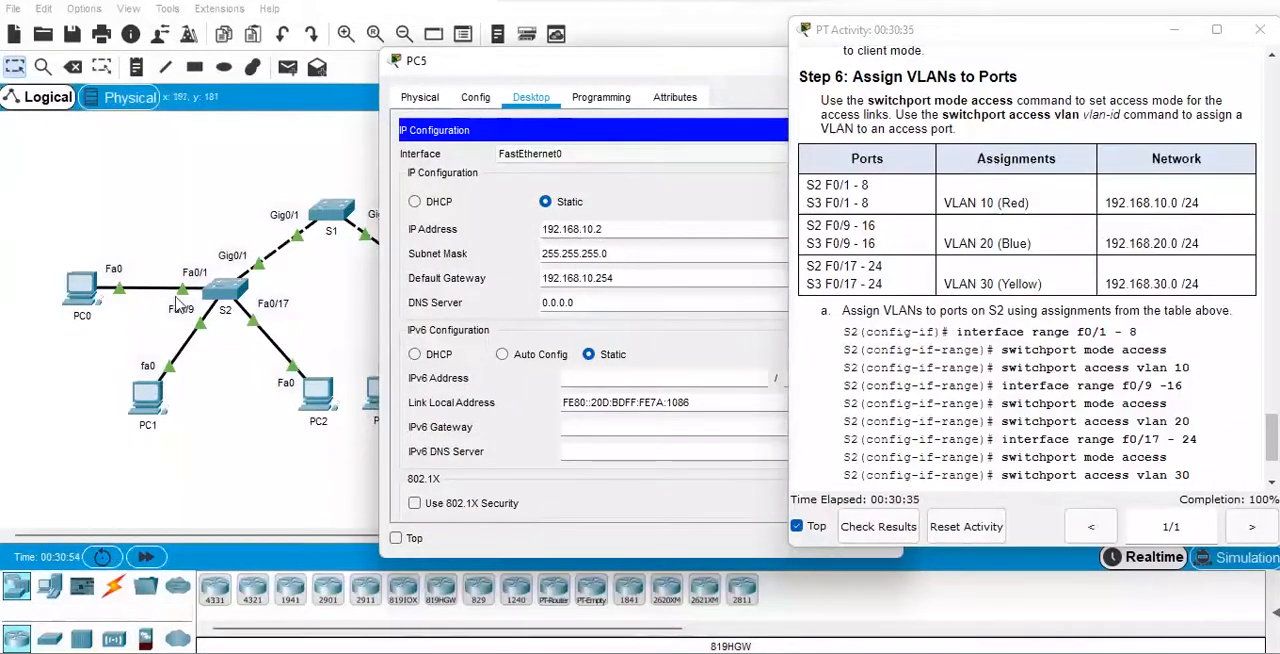
# Test connectivity from PC0's command prompt to PC5 with "ping 192.168.10.2", and close PC0.
pyautogui.click(85, 293)
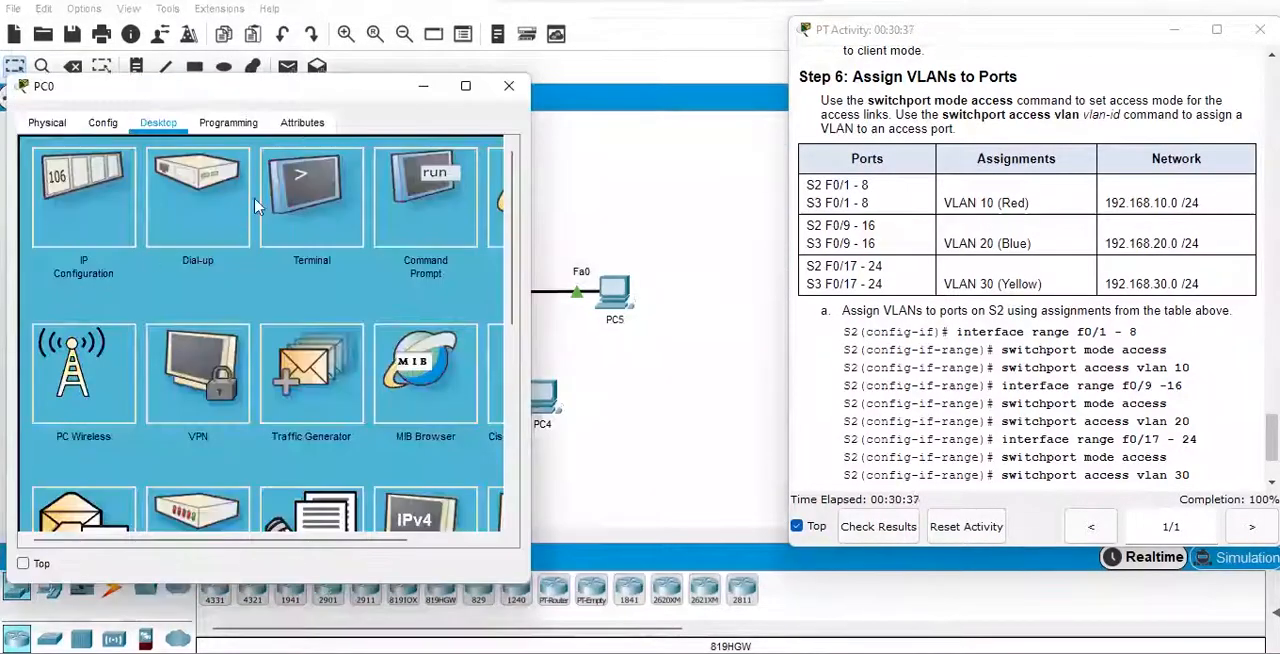
pyautogui.click(415, 210)
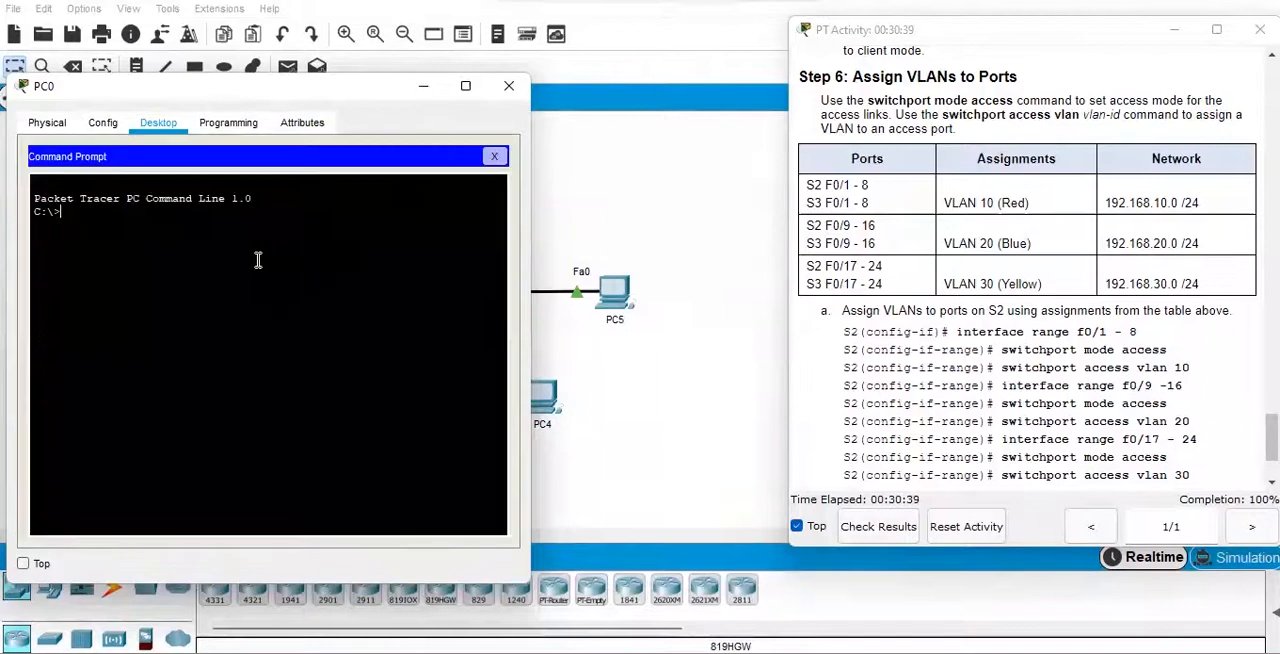
pyautogui.write('ping 192.168.10.2')
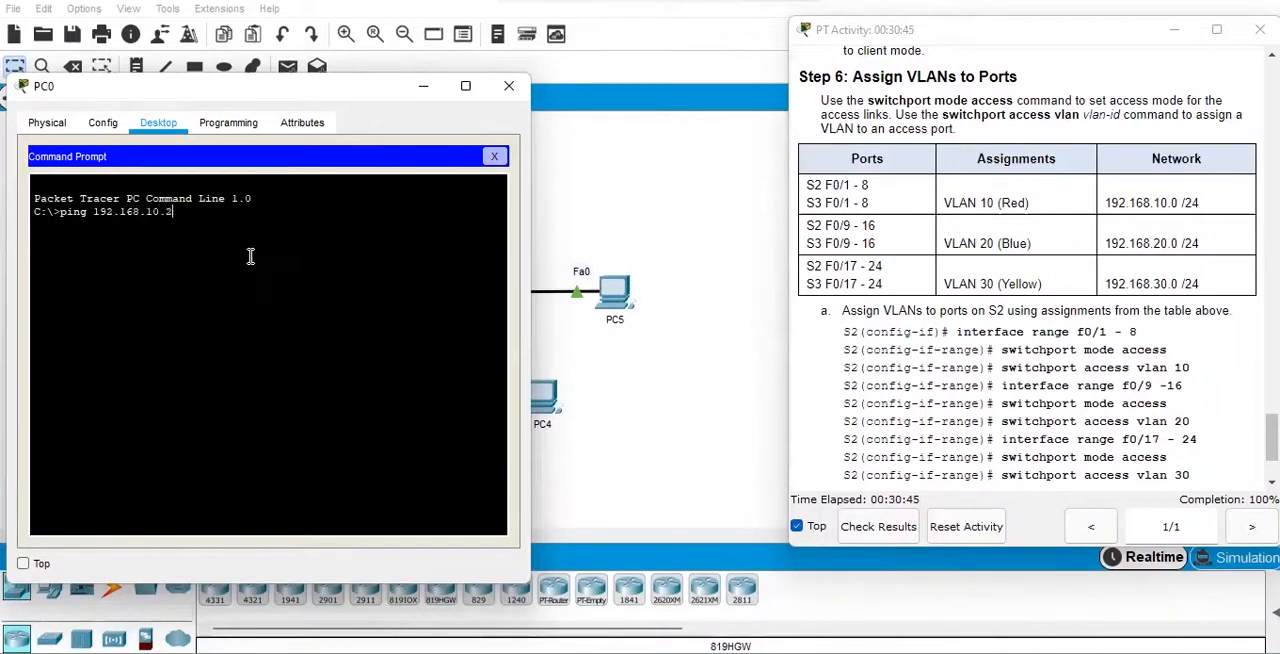
pyautogui.press('Return')
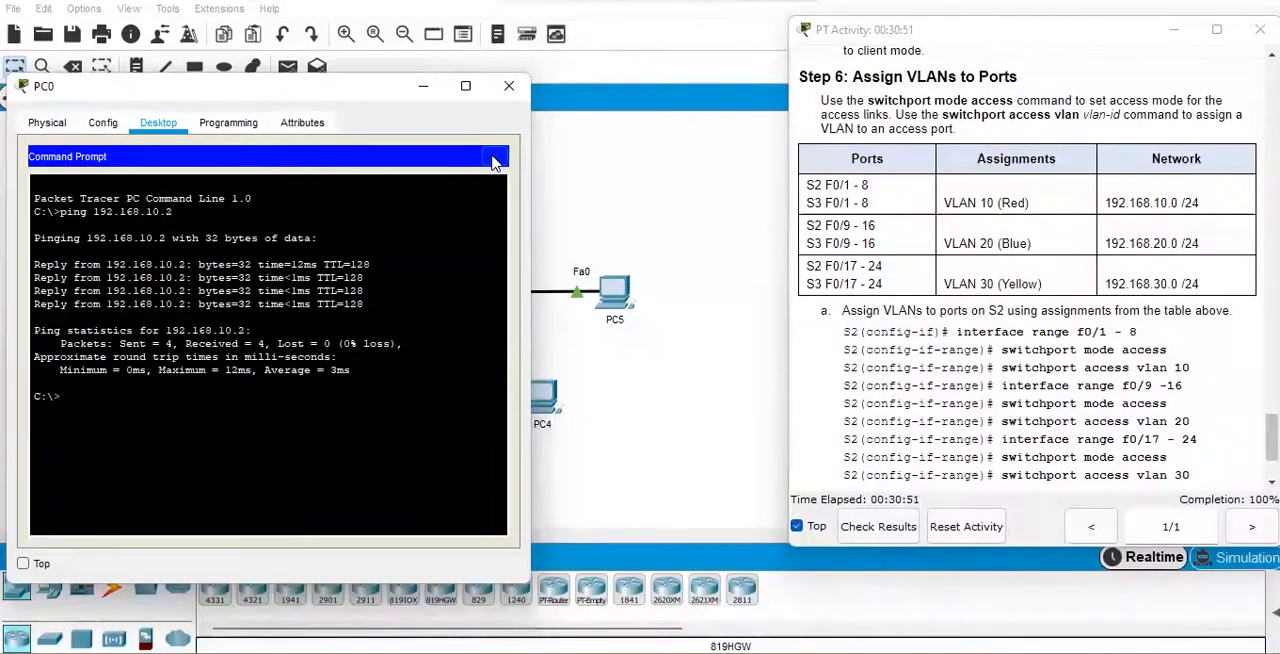
pyautogui.click(494, 157)
pyautogui.click(509, 86)
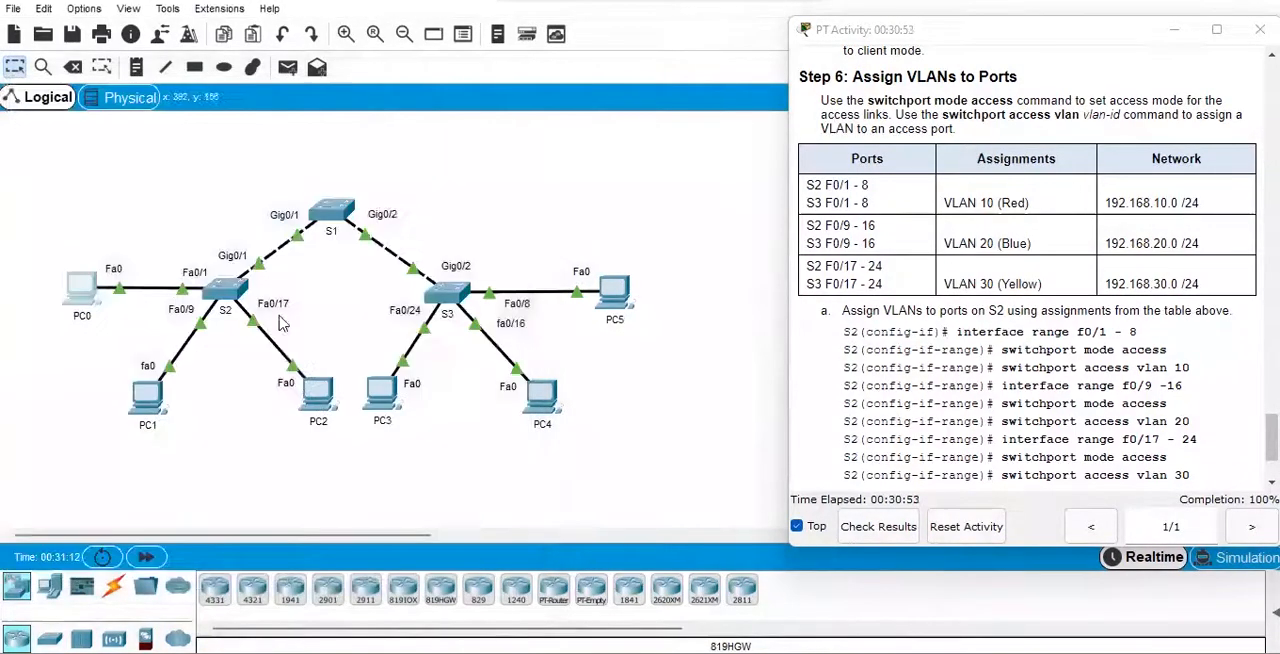
# Display PC1's IP settings from its command prompt with "ipconfig" and check its IPv4 address.
pyautogui.click(146, 400)
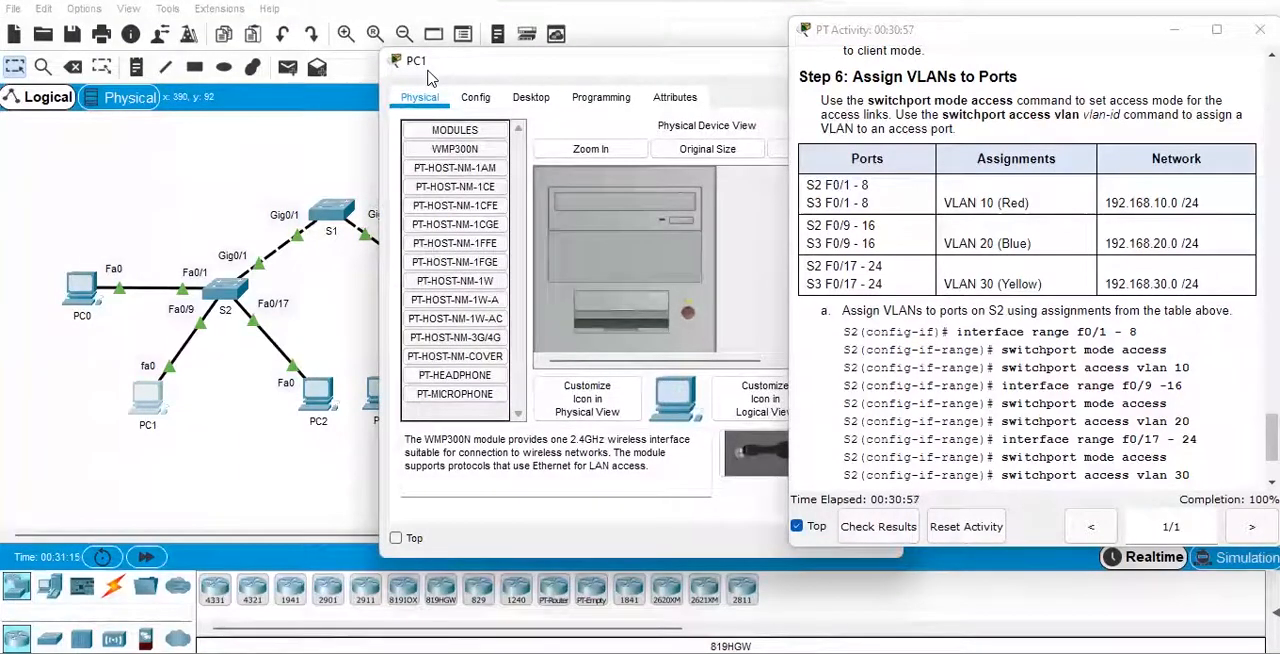
pyautogui.moveTo(430, 77); pyautogui.dragTo(70, 98)
pyautogui.click(172, 118)
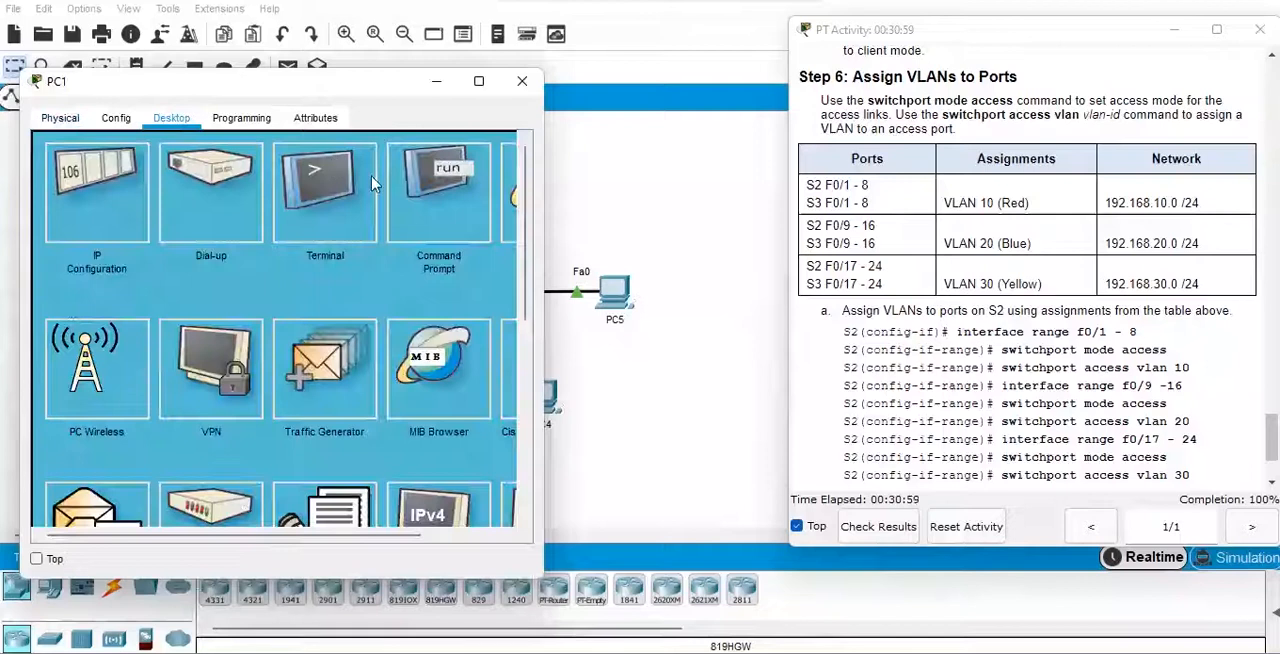
pyautogui.click(438, 185)
pyautogui.write('ipconfig')
pyautogui.press('Return')
pyautogui.press('Return')
pyautogui.press('Return')
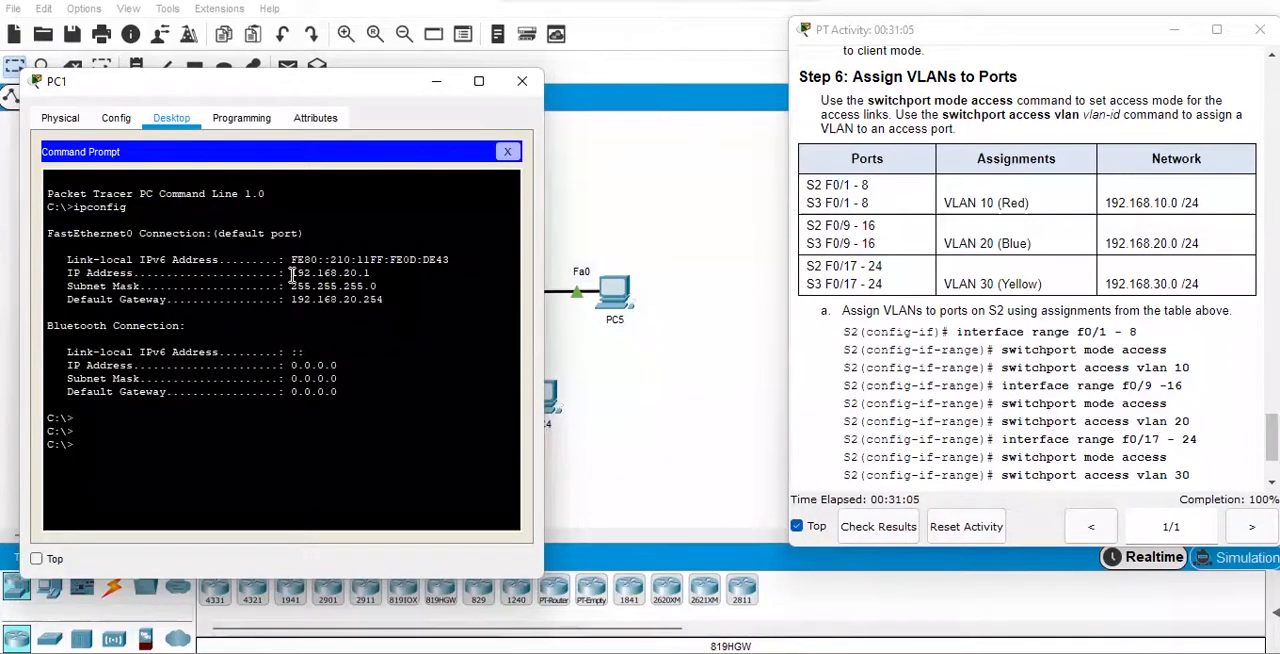
pyautogui.moveTo(291, 274); pyautogui.dragTo(372, 272)
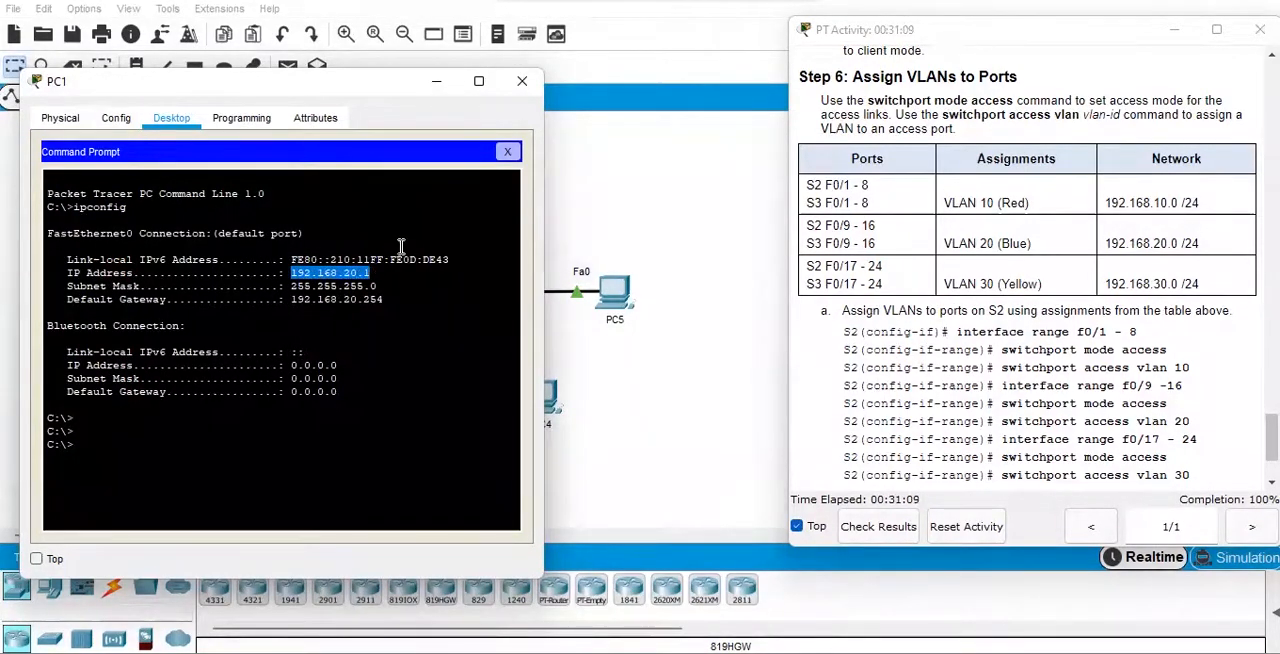
pyautogui.click(163, 433)
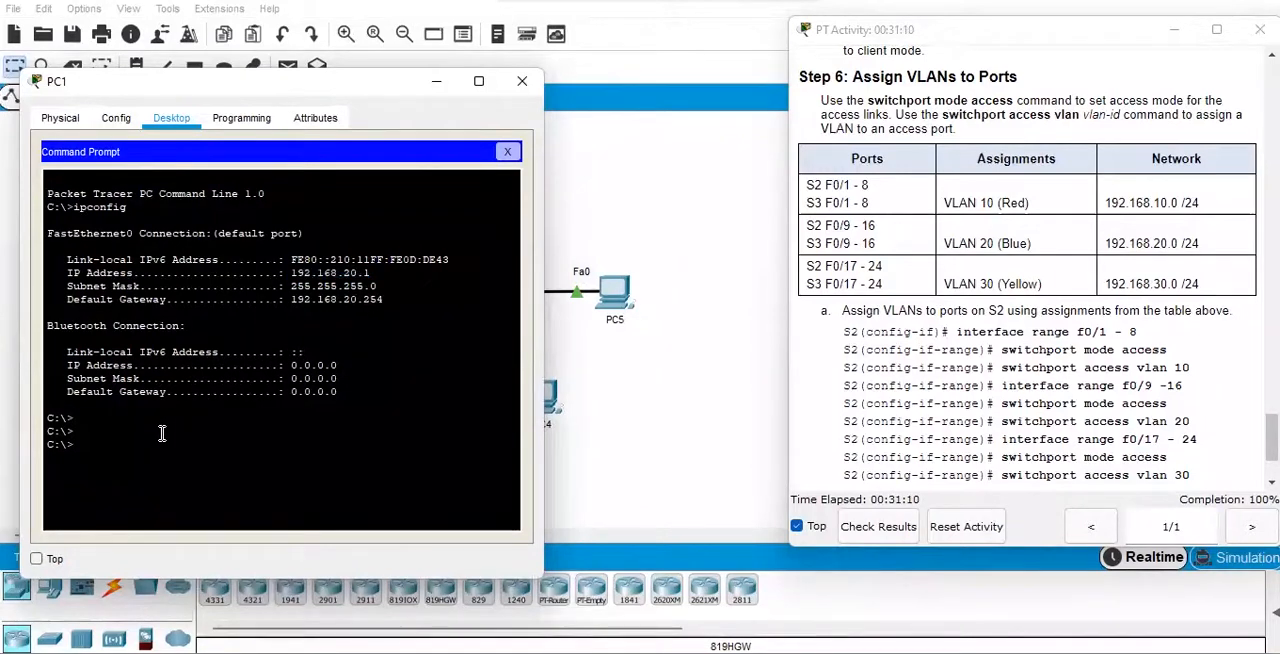
# Look up PC4's IPv4 address in its IP configuration.
pyautogui.click(553, 397)
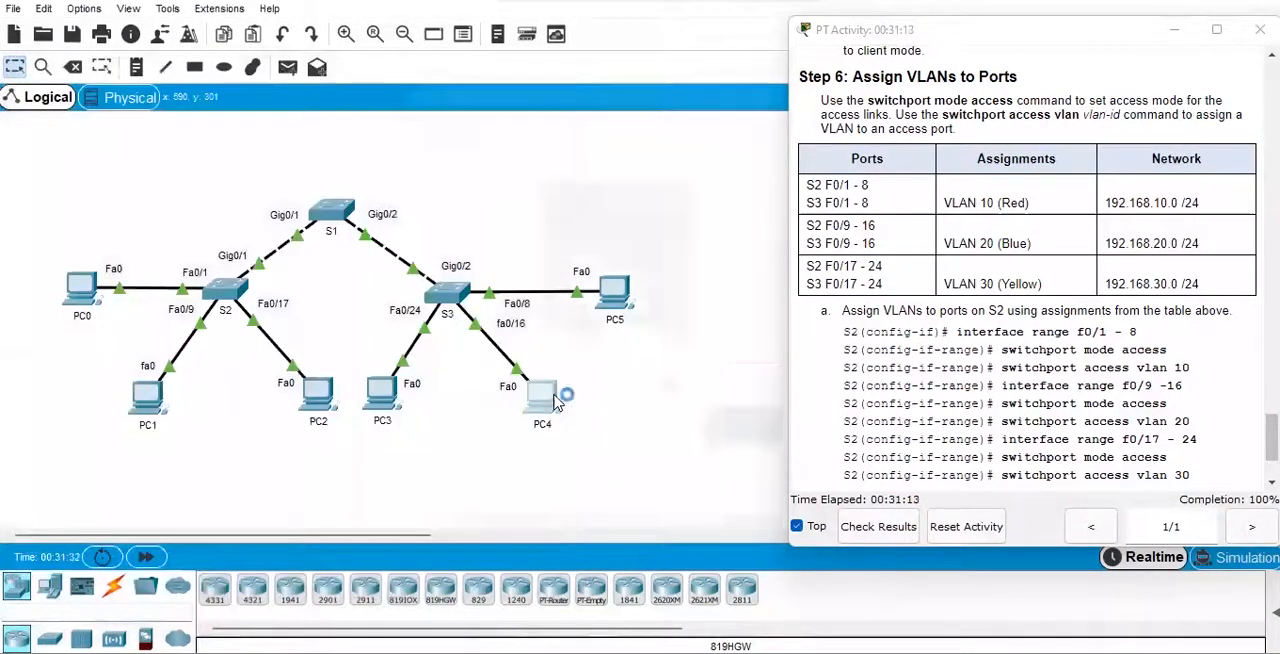
pyautogui.click(531, 98)
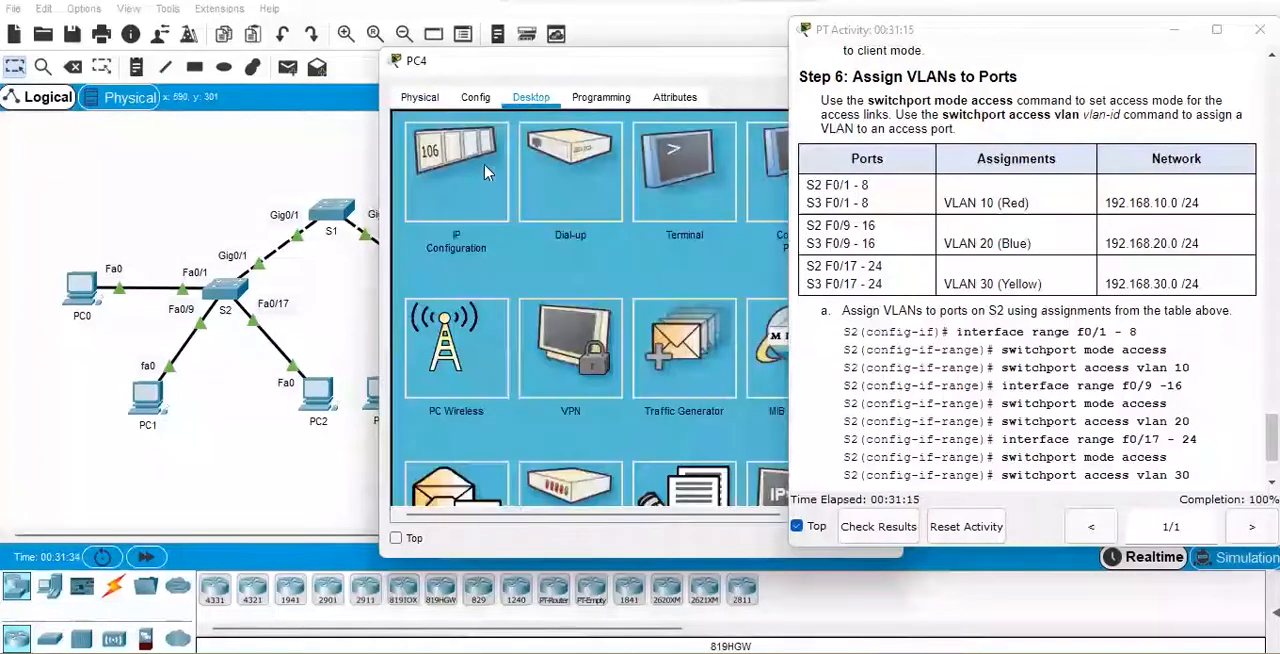
pyautogui.click(474, 195)
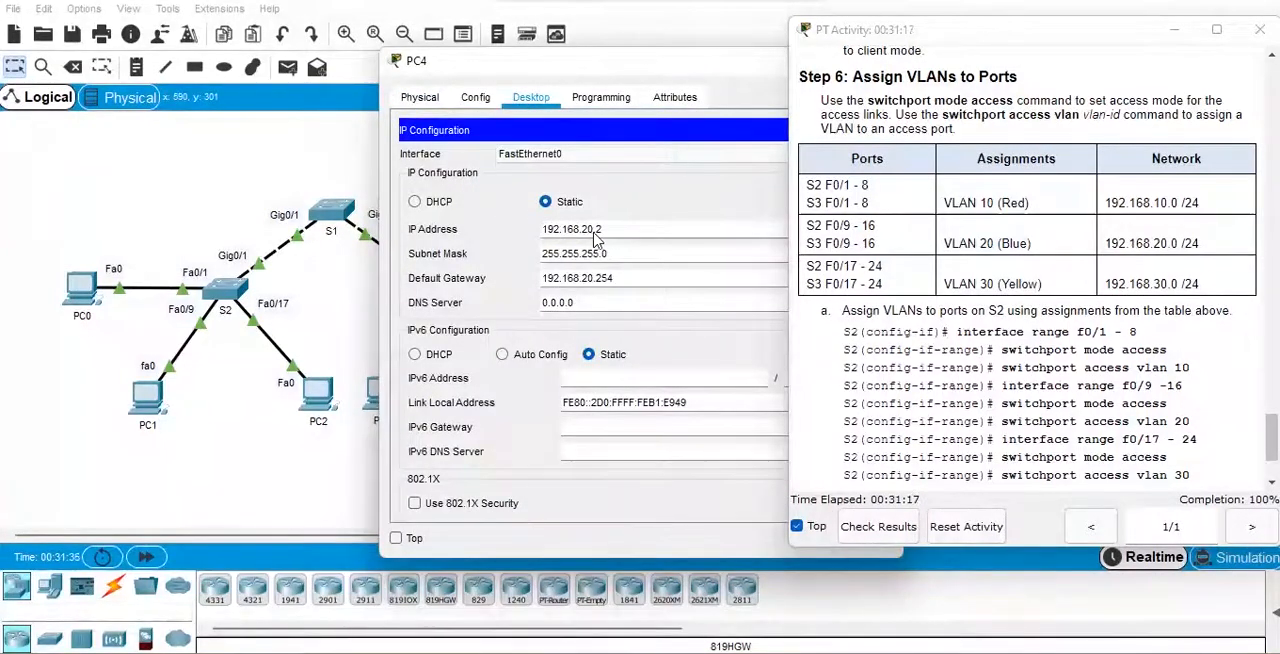
# Test connectivity from PC1's command prompt to PC4 with "ping 192.168.20.2", and close PC1.
pyautogui.click(156, 400)
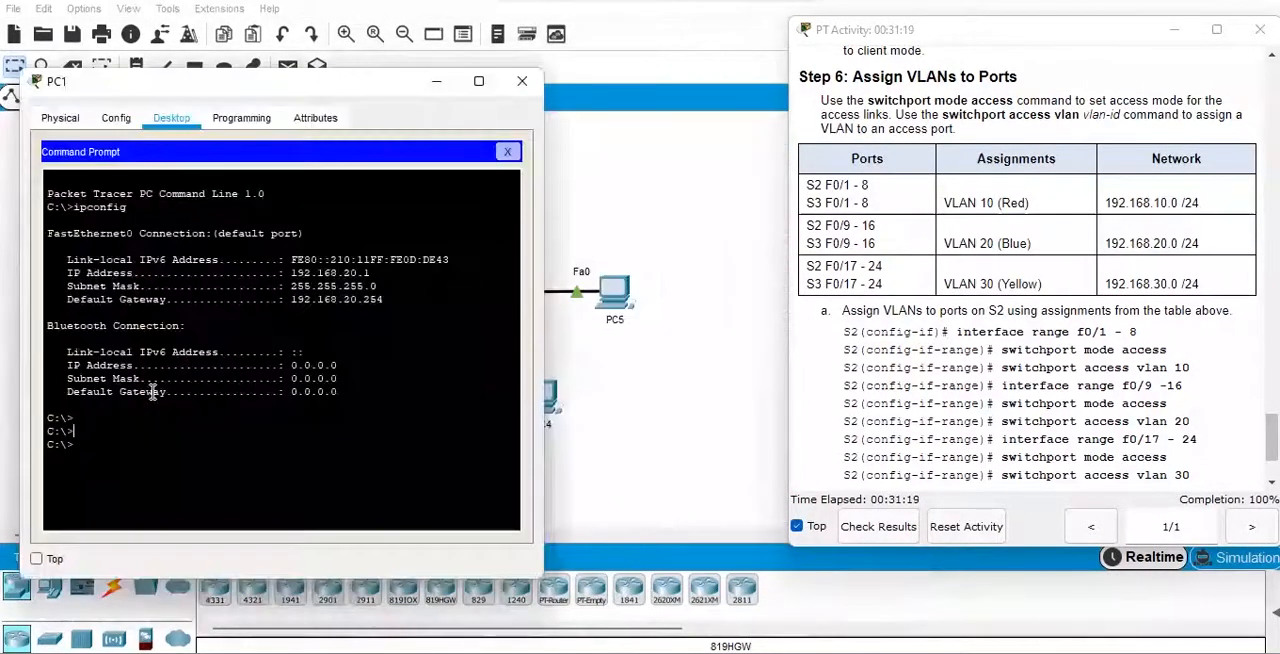
pyautogui.press('Up')
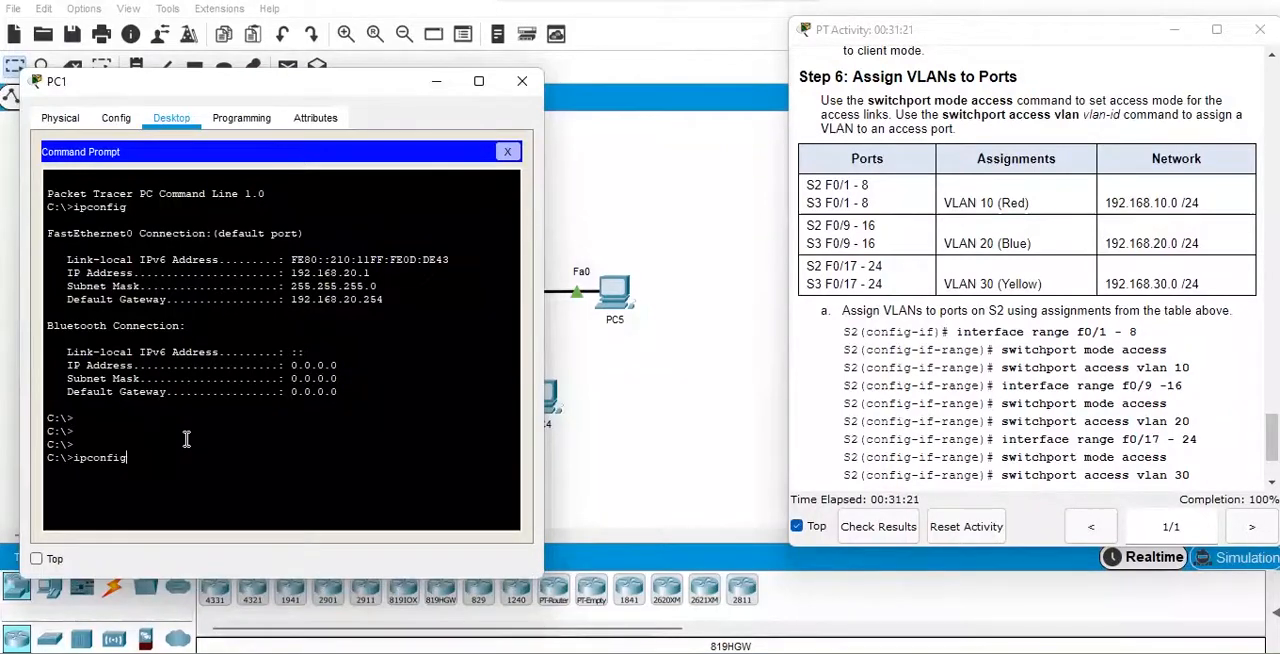
pyautogui.press('Down')
pyautogui.press('Return')
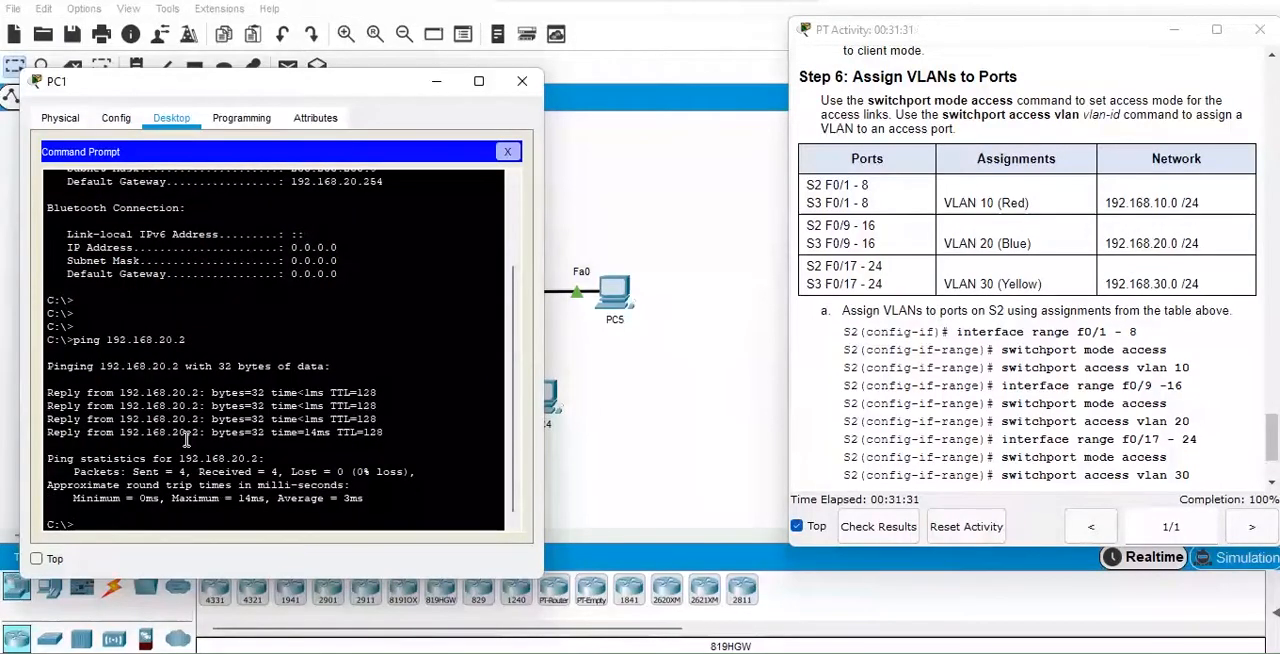
pyautogui.click(524, 84)
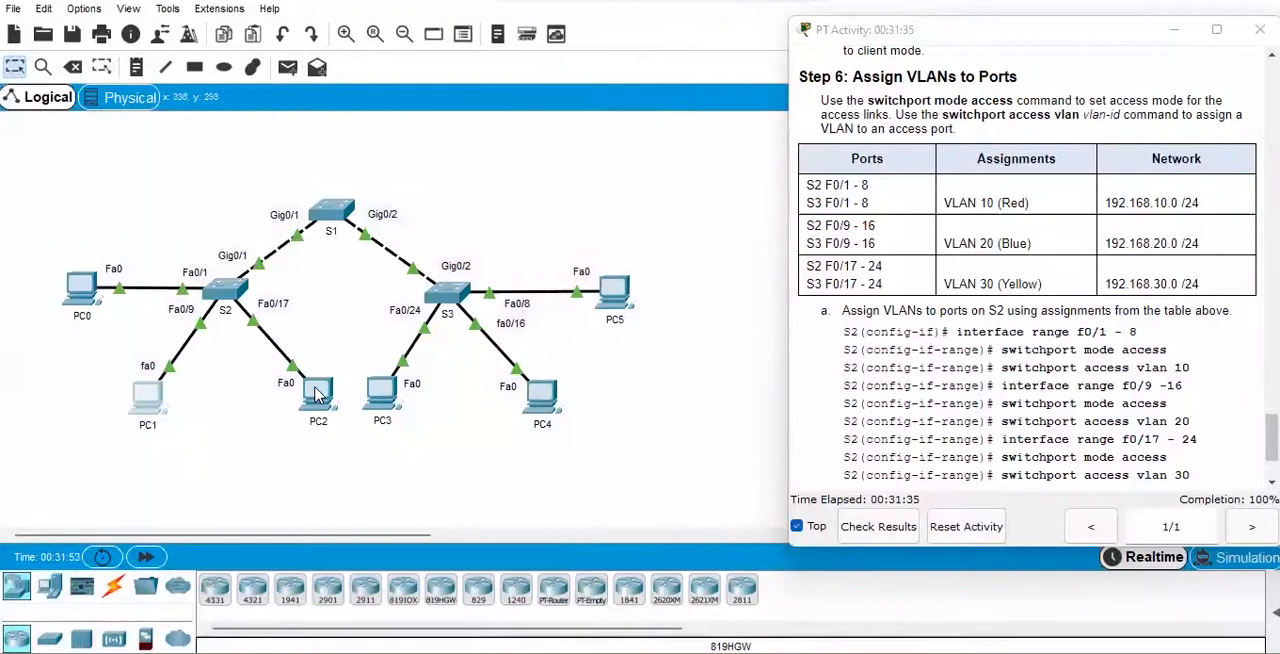
# Display PC2's IP settings from its command prompt with "ipconfig" and check its IPv4 address.
pyautogui.click(315, 393)
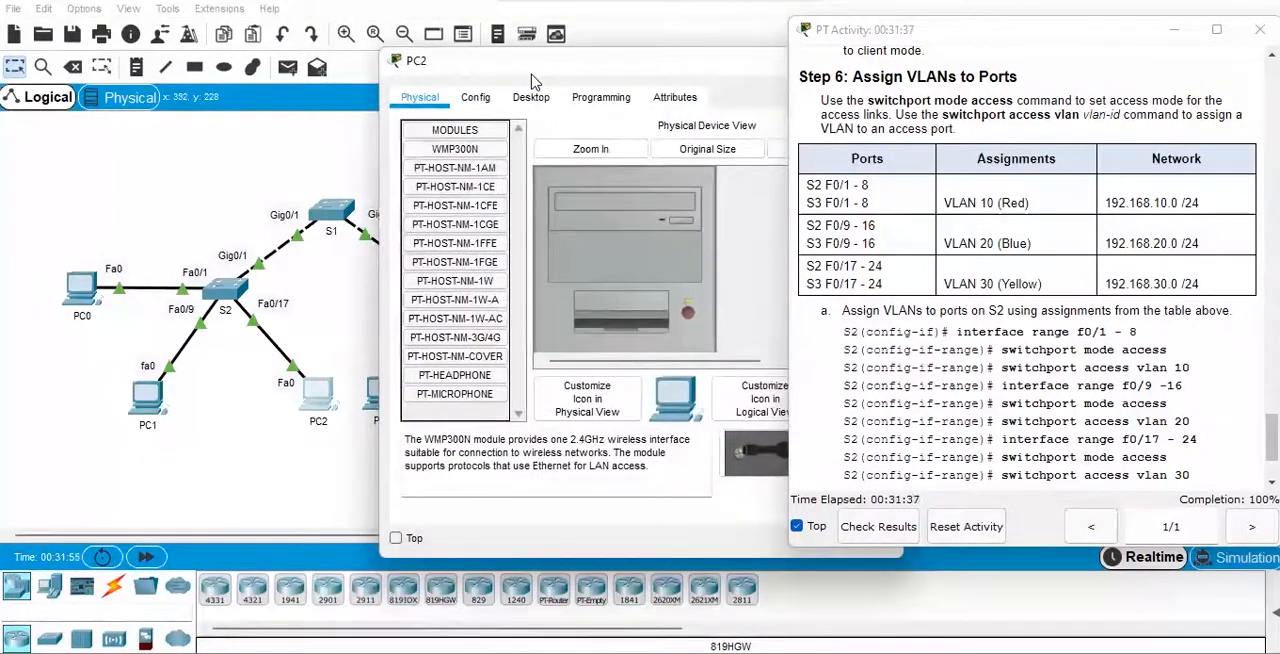
pyautogui.moveTo(533, 76); pyautogui.dragTo(183, 84)
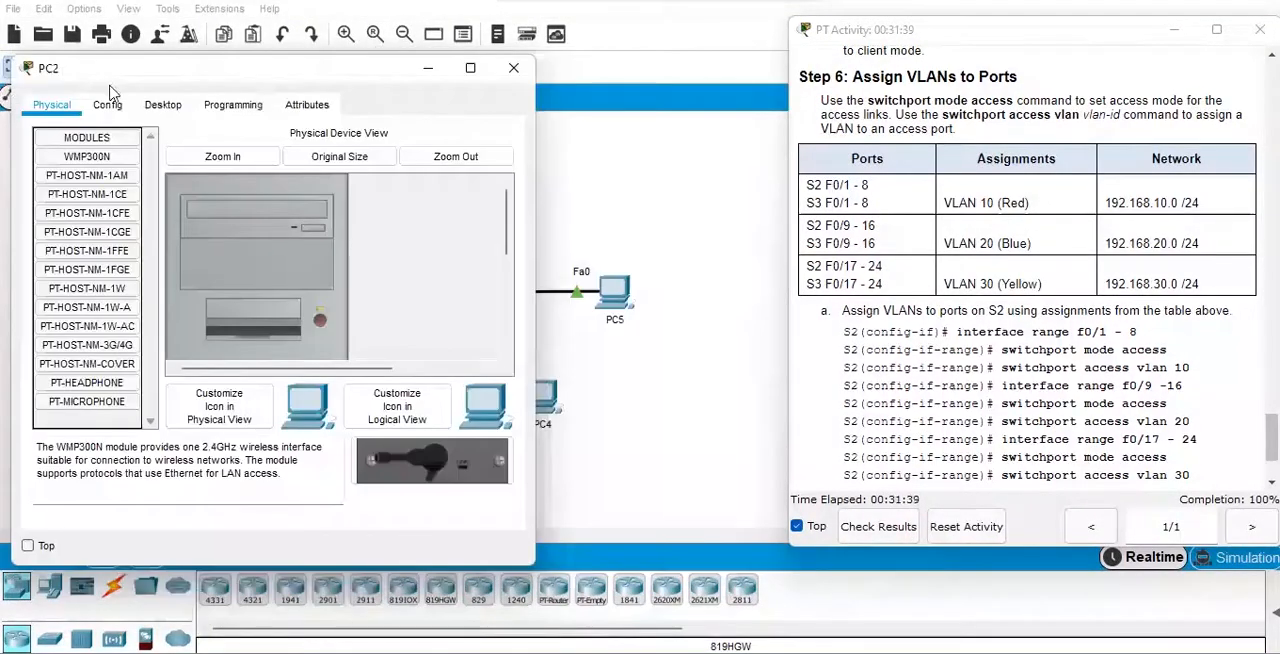
pyautogui.click(160, 105)
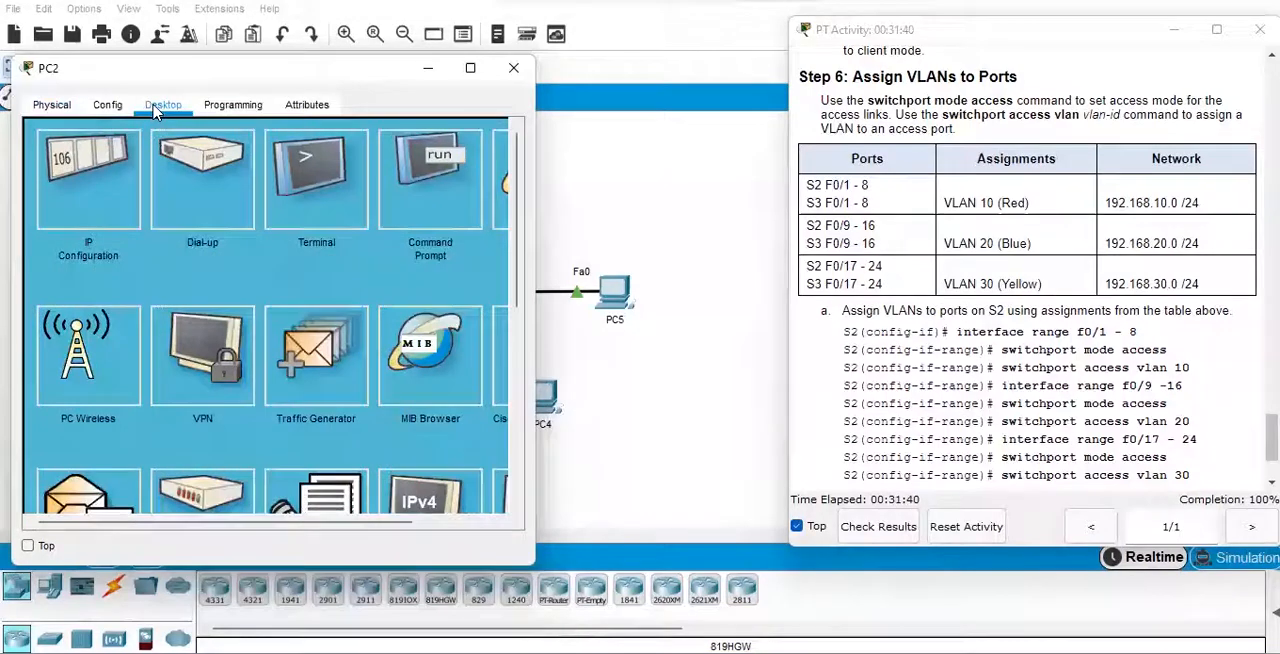
pyautogui.click(423, 196)
pyautogui.write('ipconfig')
pyautogui.press('Return')
pyautogui.press('Return')
pyautogui.press('Return')
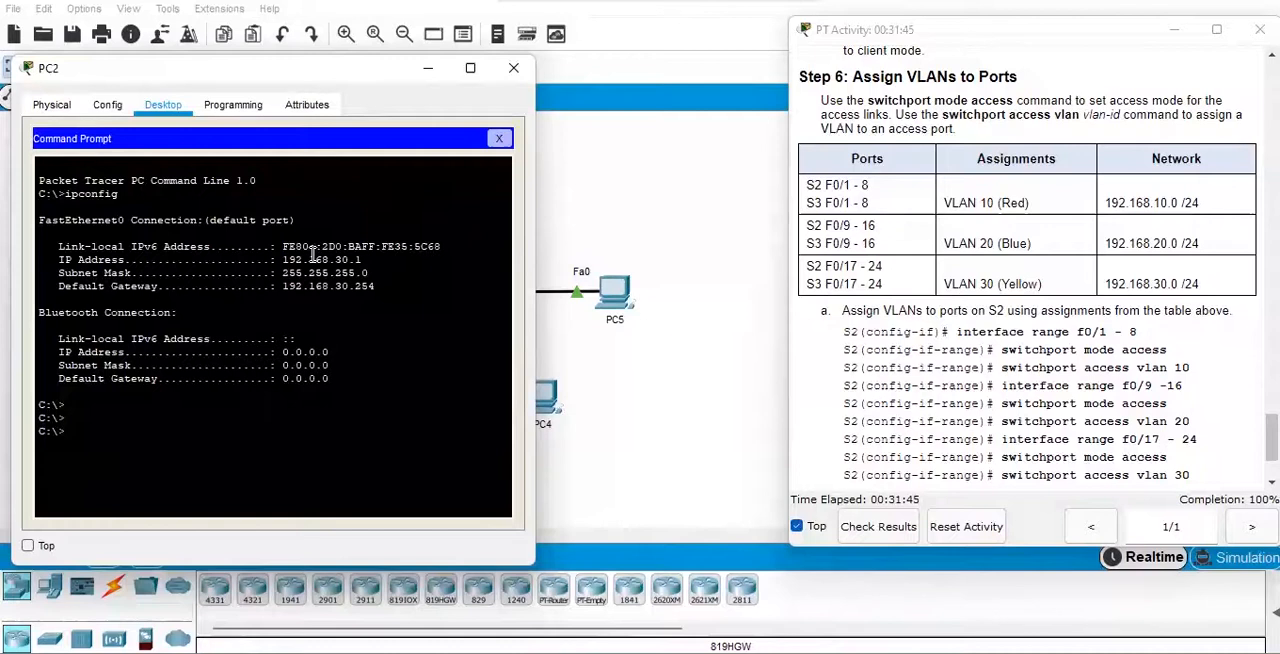
pyautogui.moveTo(284, 259); pyautogui.dragTo(366, 260)
# Look up PC3's IPv4 address in its IP configuration.
pyautogui.click(625, 430)
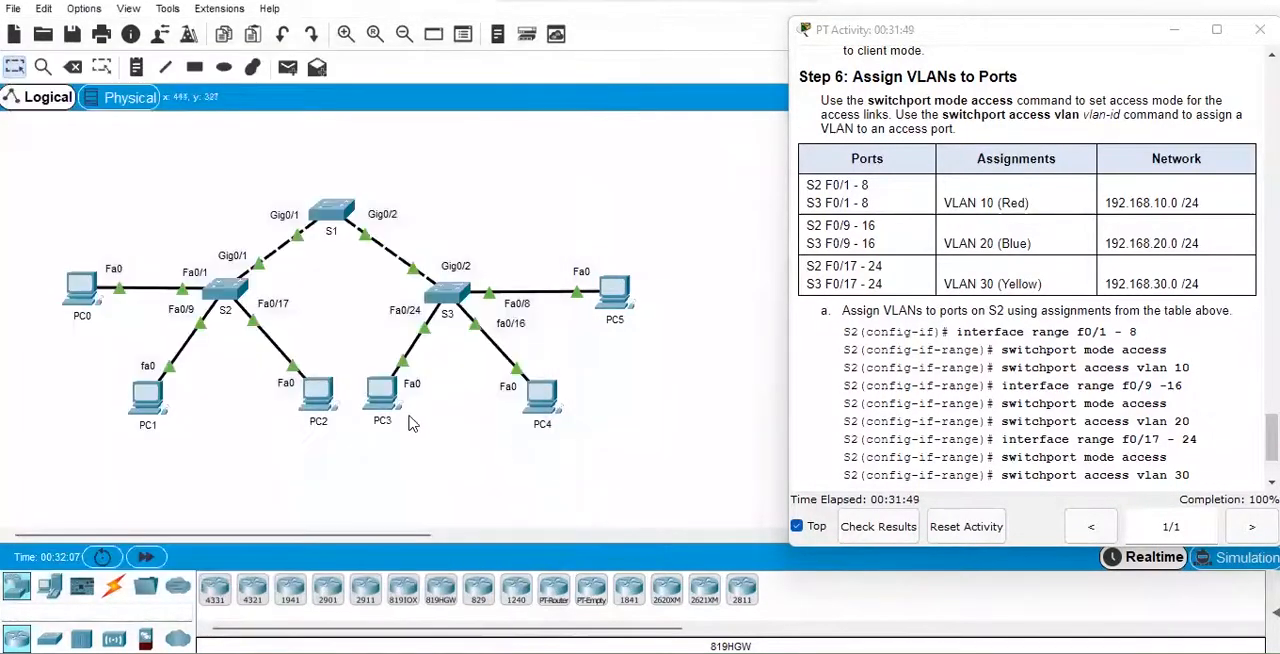
pyautogui.click(388, 395)
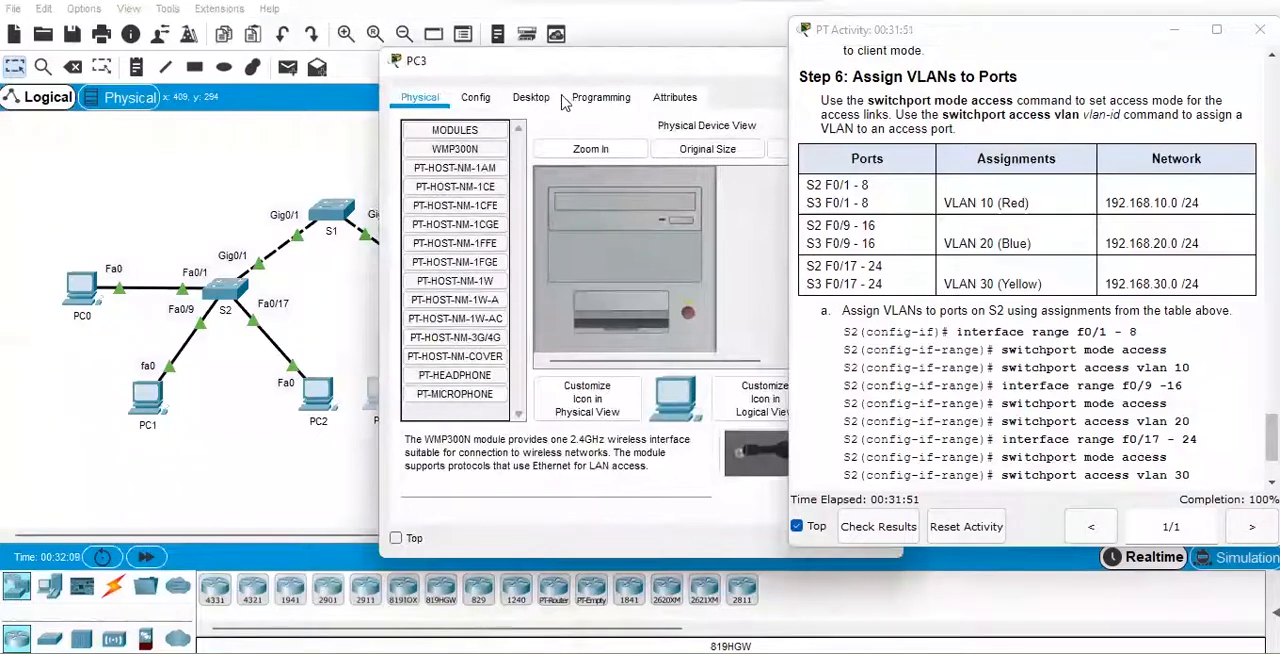
pyautogui.click(533, 100)
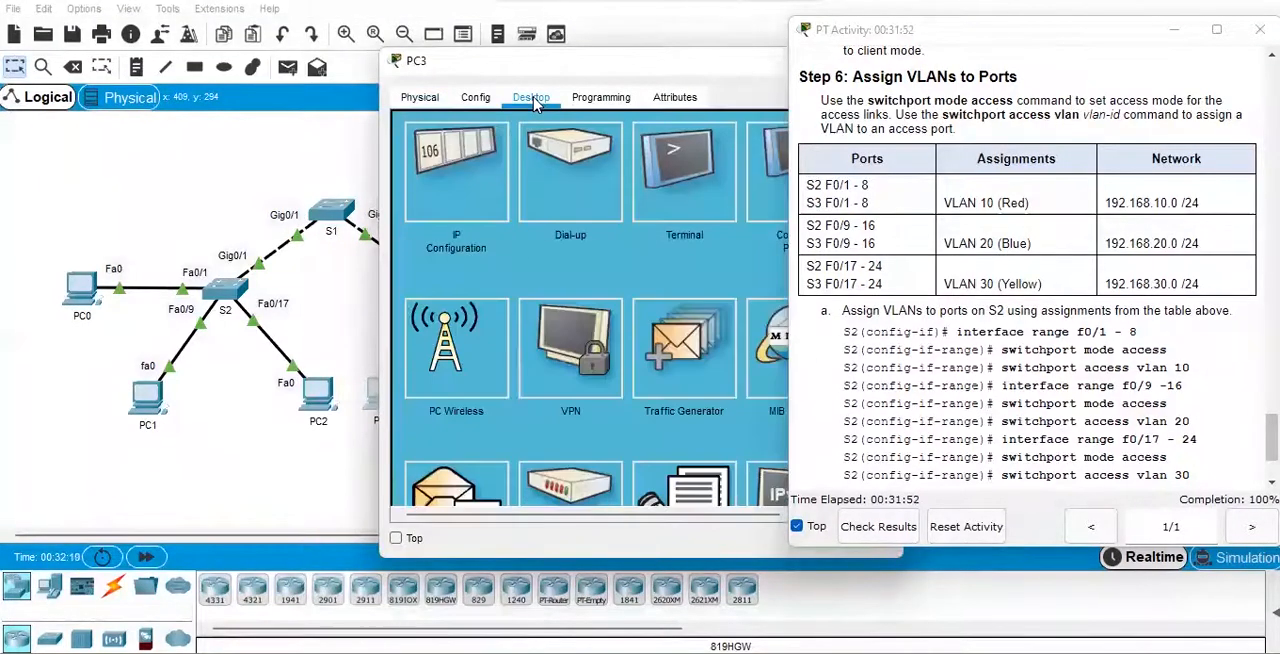
pyautogui.click(472, 182)
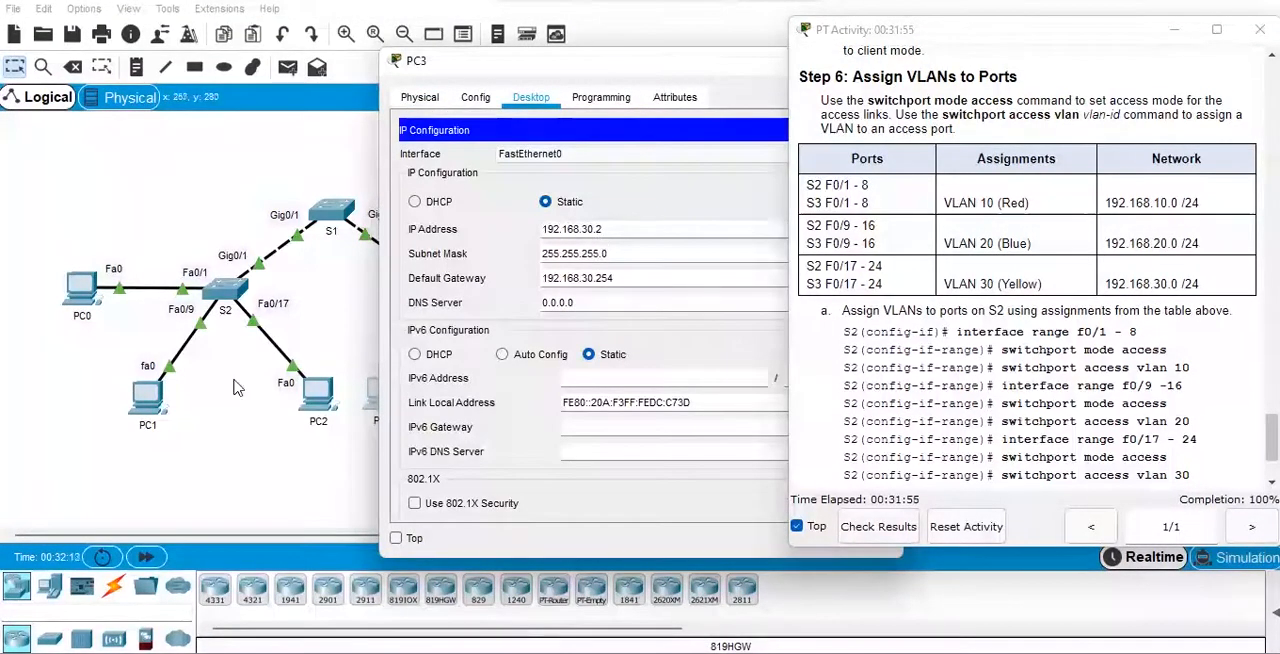
# Test connectivity from PC2's command prompt to PC3 with "ping 192.168.30.2", and close PC2 and the activity instructions.
pyautogui.click(317, 398)
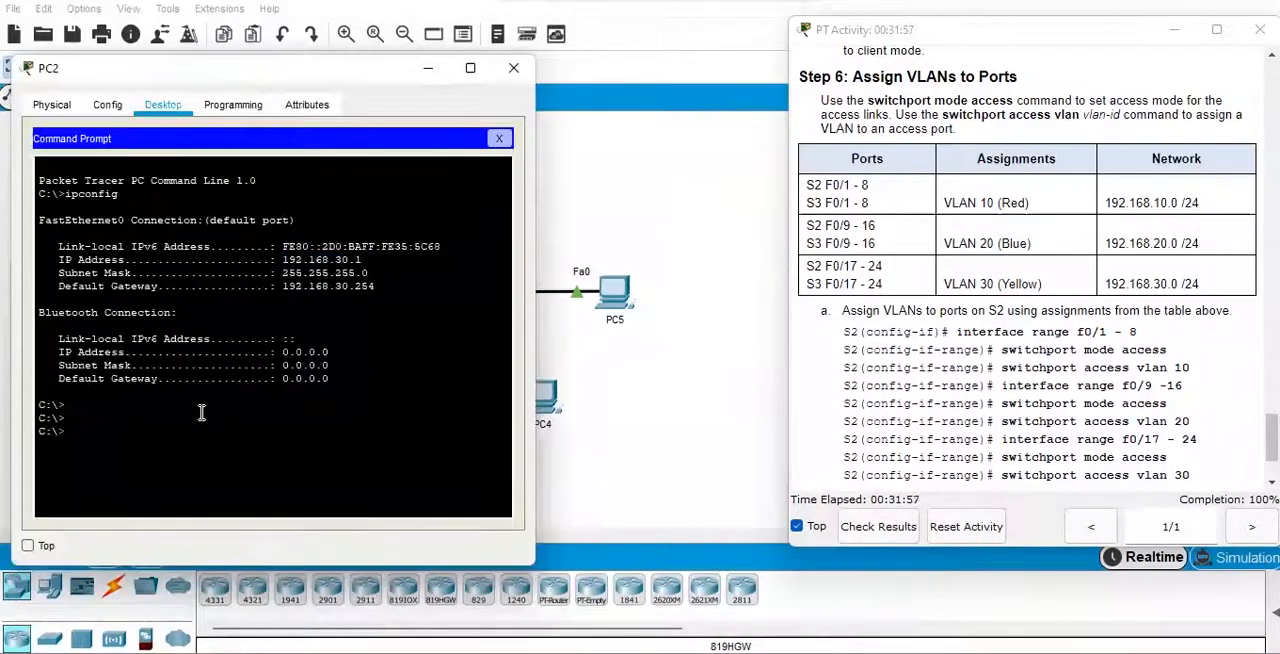
pyautogui.write('192.168.')
pyautogui.write('0')
pyautogui.press('BackSpace')
pyautogui.write('30.2')
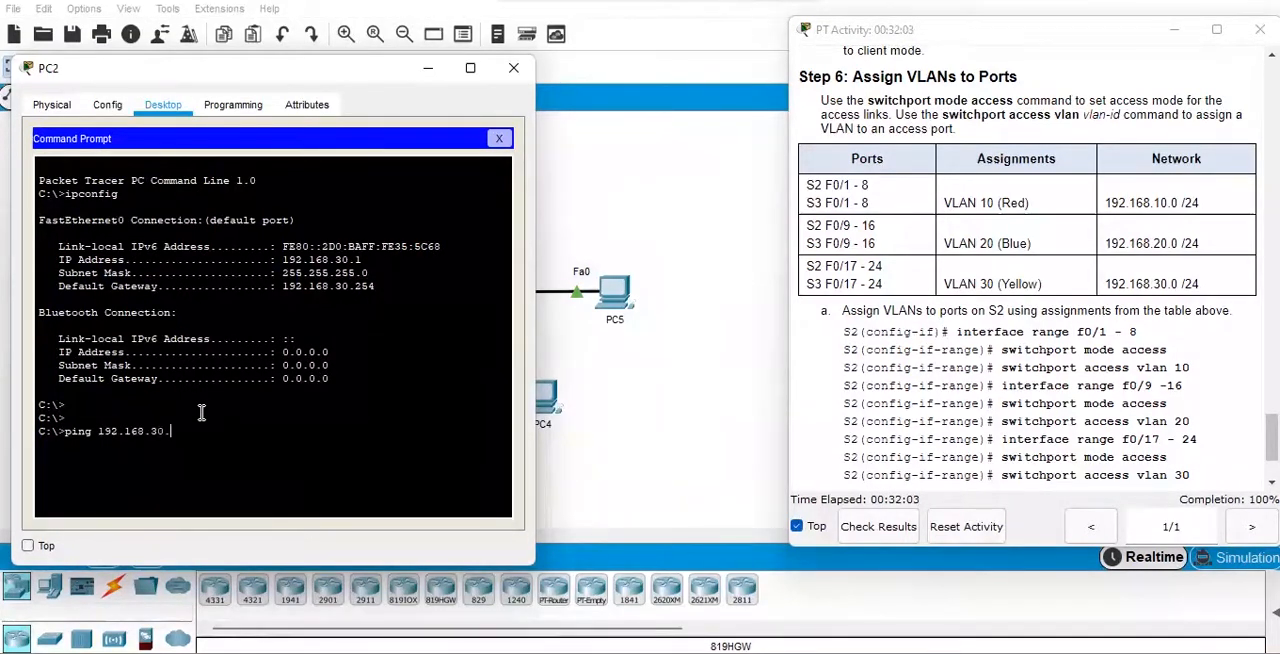
pyautogui.press('Return')
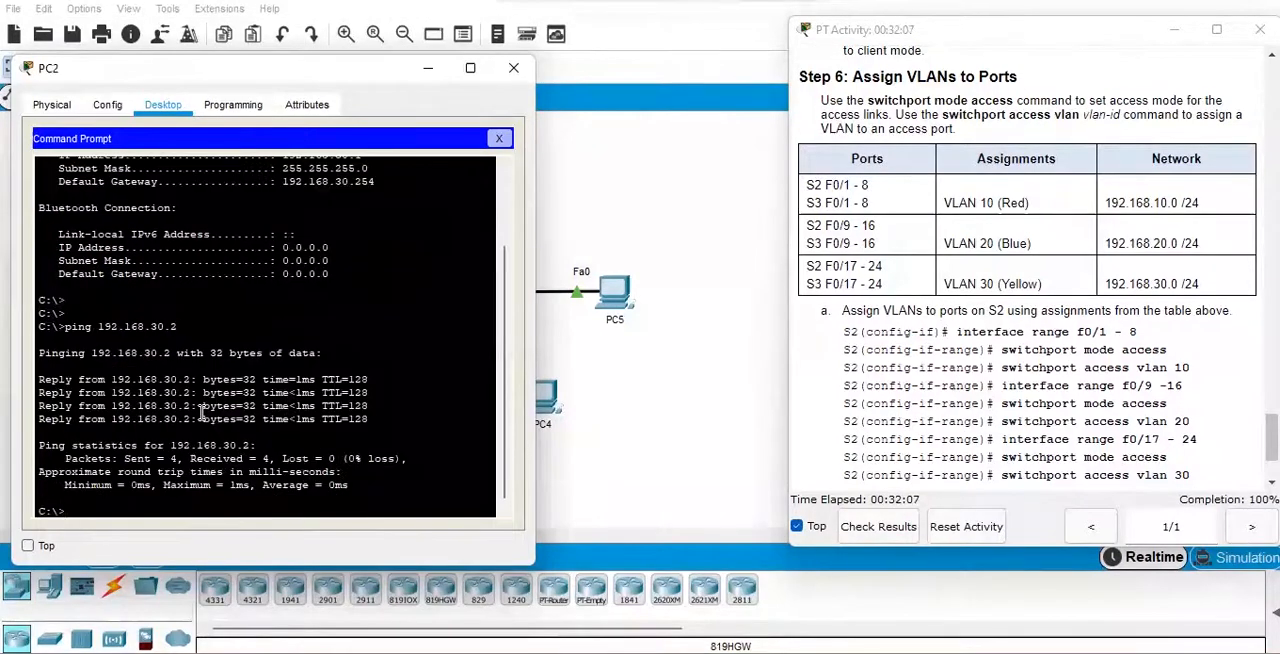
pyautogui.click(500, 140)
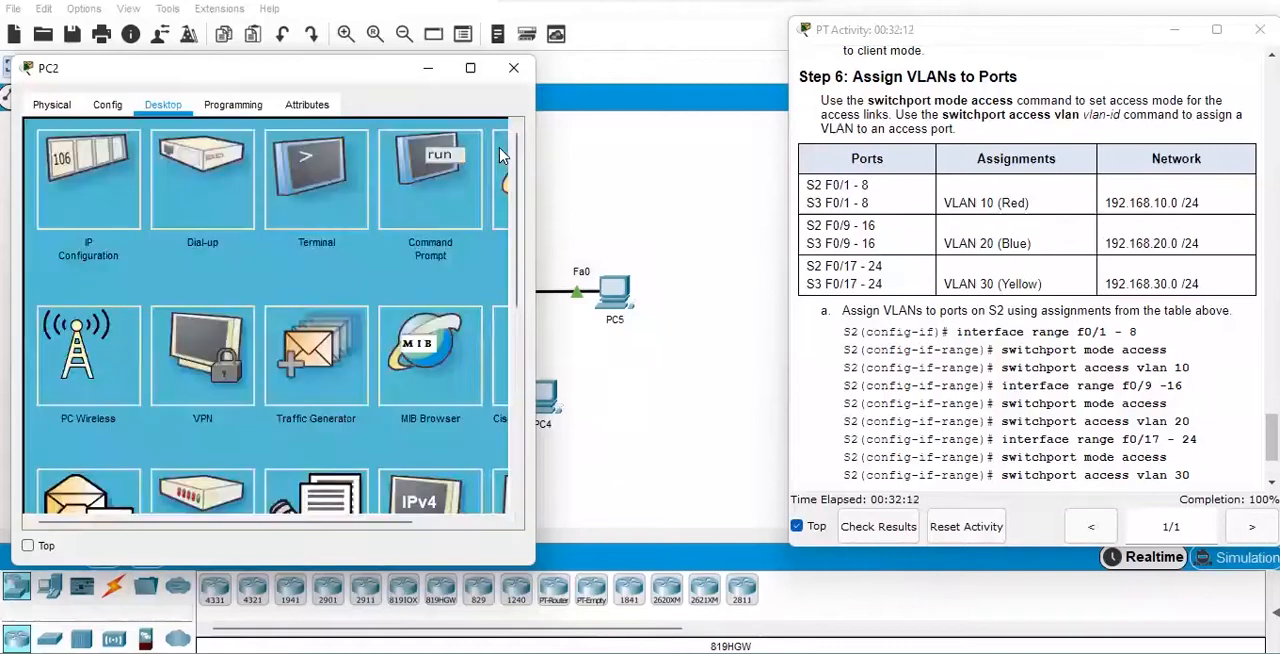
pyautogui.click(516, 80)
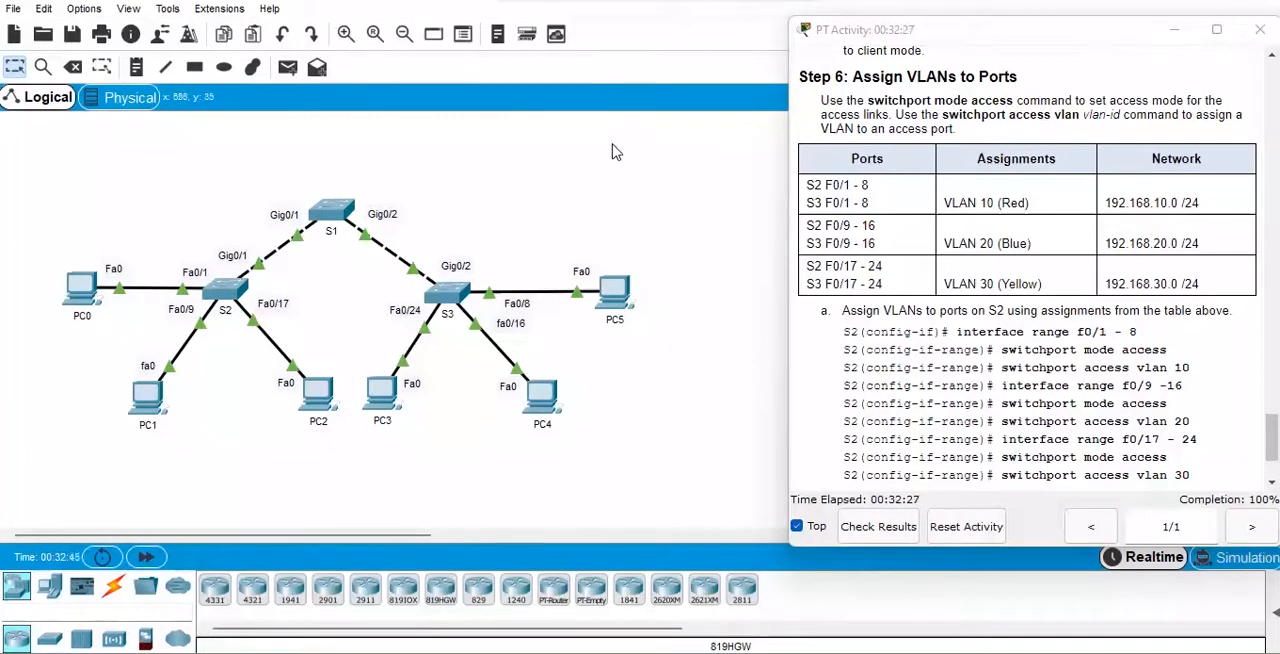
pyautogui.click(1257, 33)
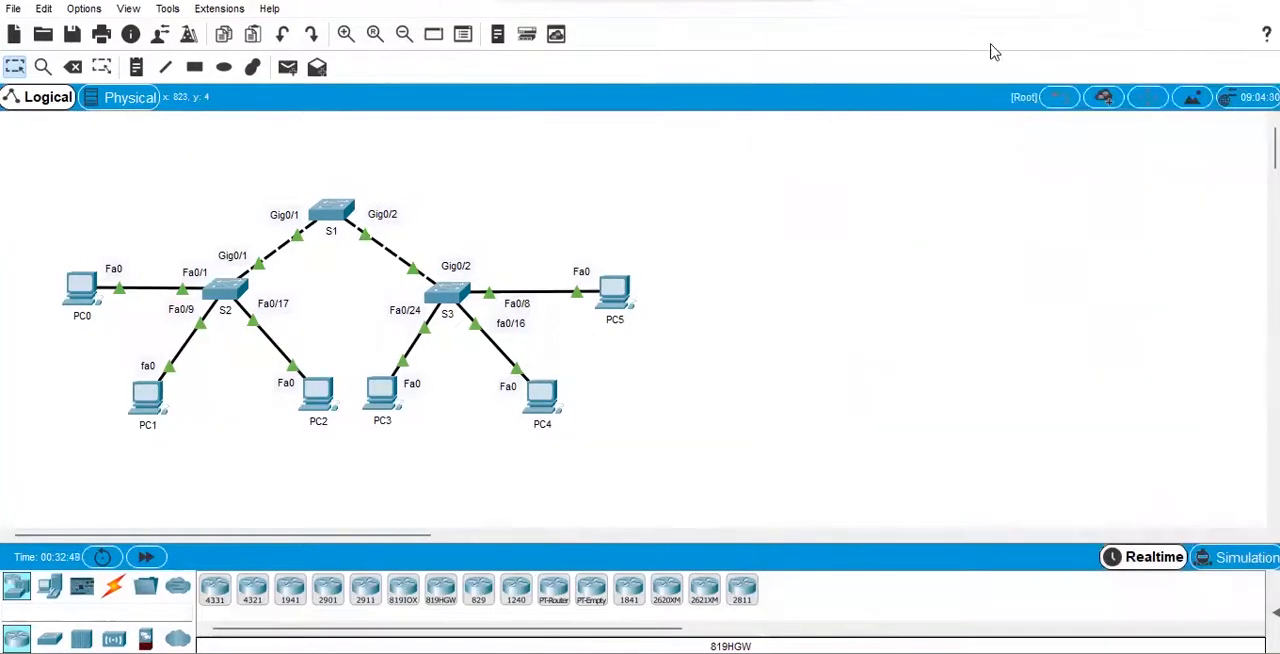